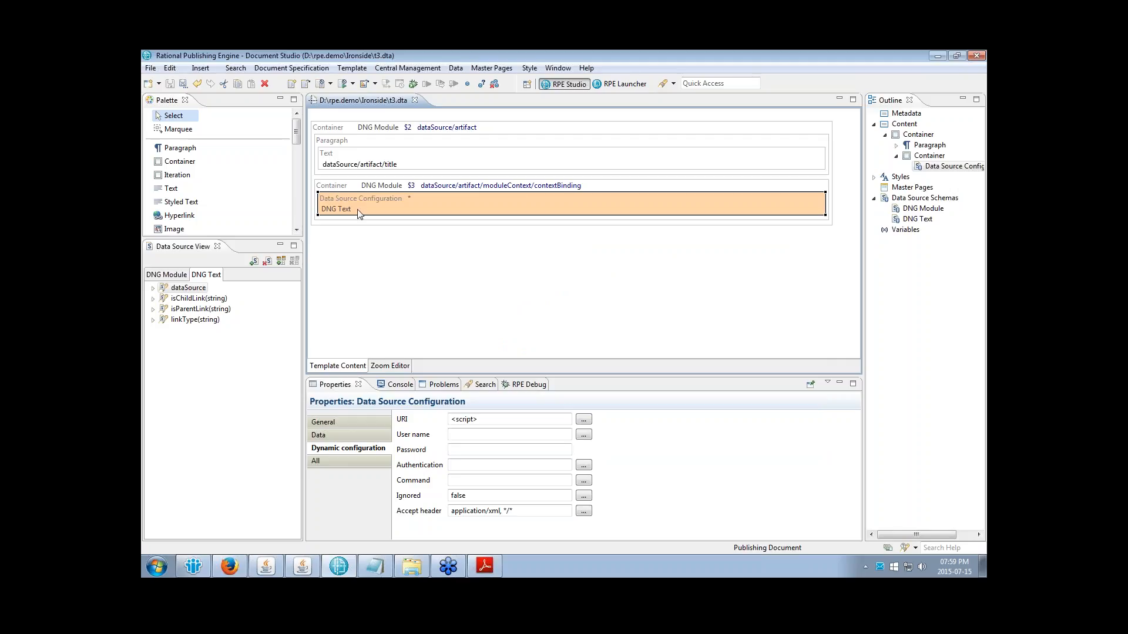
# Step: Add a container below the DNG Text data source configuration, bind it to the DNG Text dataSource/artifact query, and save
pyautogui.moveTo(366, 210)
pyautogui.click(178, 162)
pyautogui.click(333, 219)
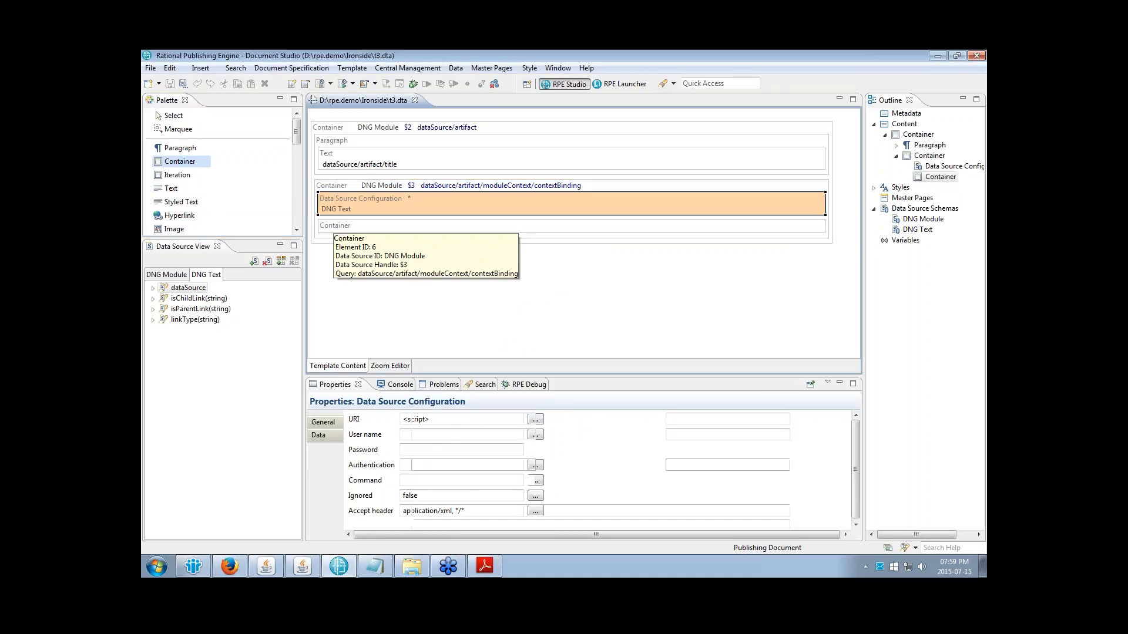
pyautogui.click(152, 288)
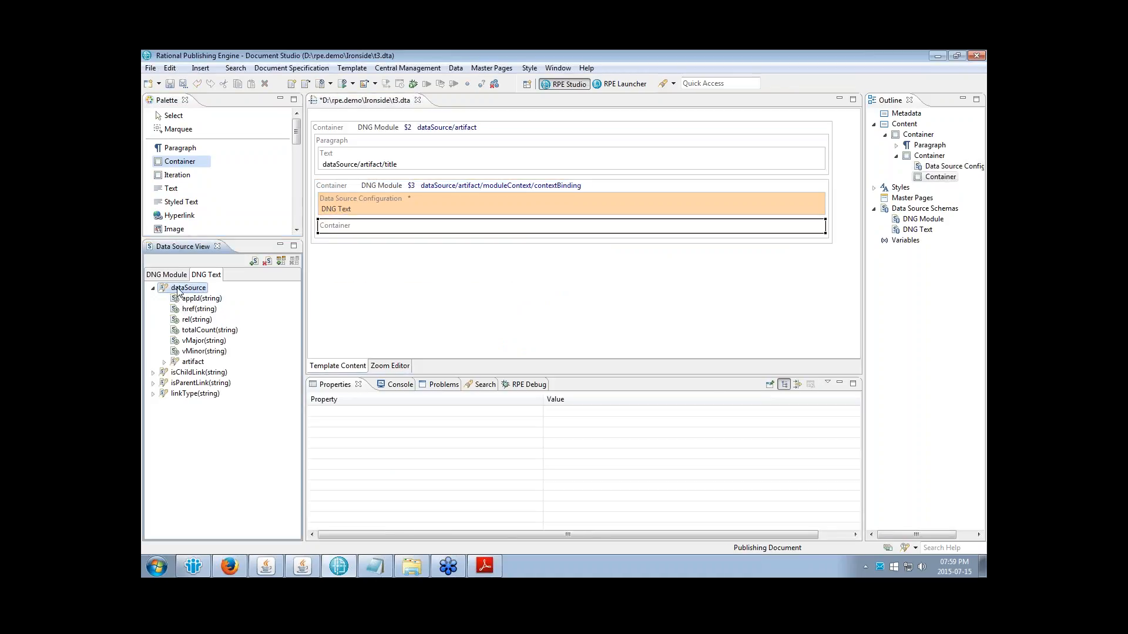
pyautogui.click(164, 372)
pyautogui.moveTo(196, 335); pyautogui.dragTo(382, 226)
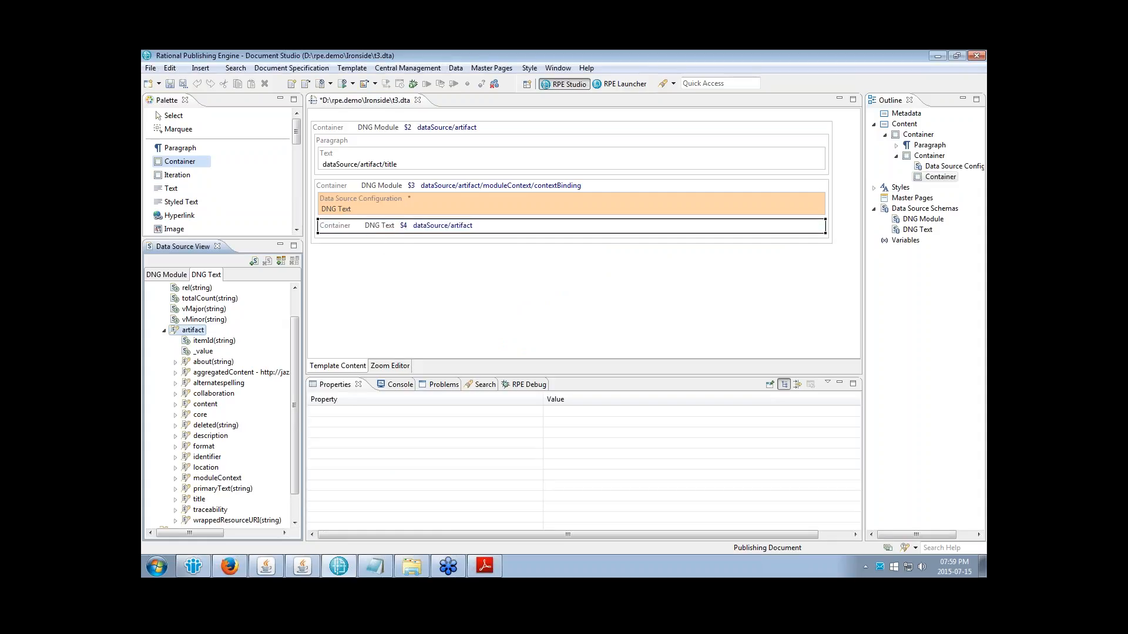
pyautogui.click(170, 84)
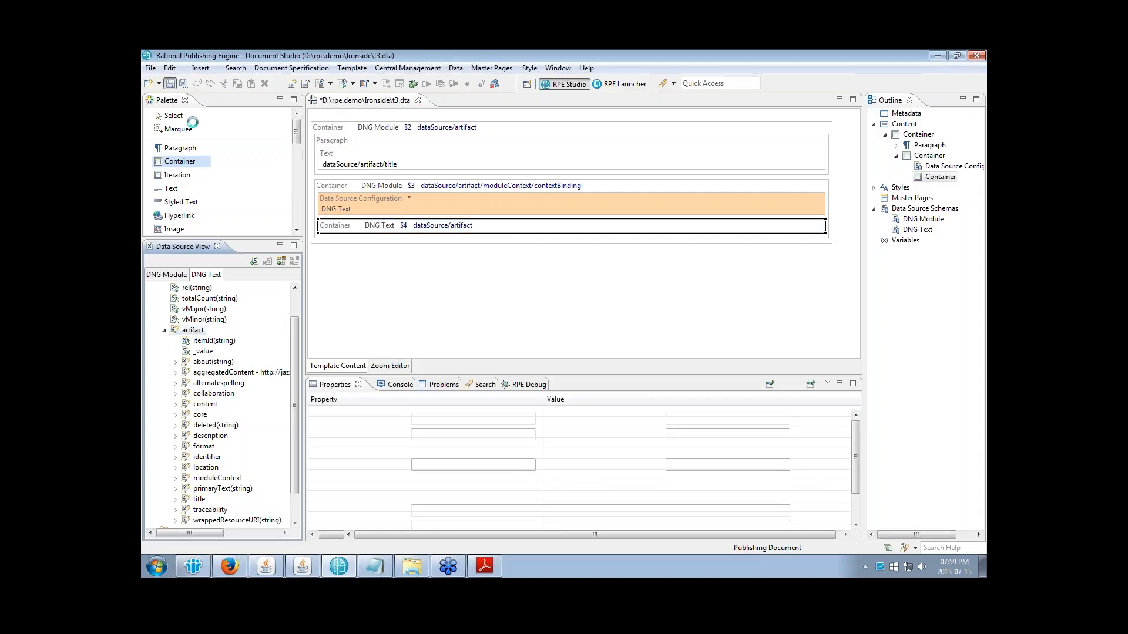
# Step: Insert a text element inside the DNG Text artifact container and save the template
pyautogui.click(171, 189)
pyautogui.click(383, 228)
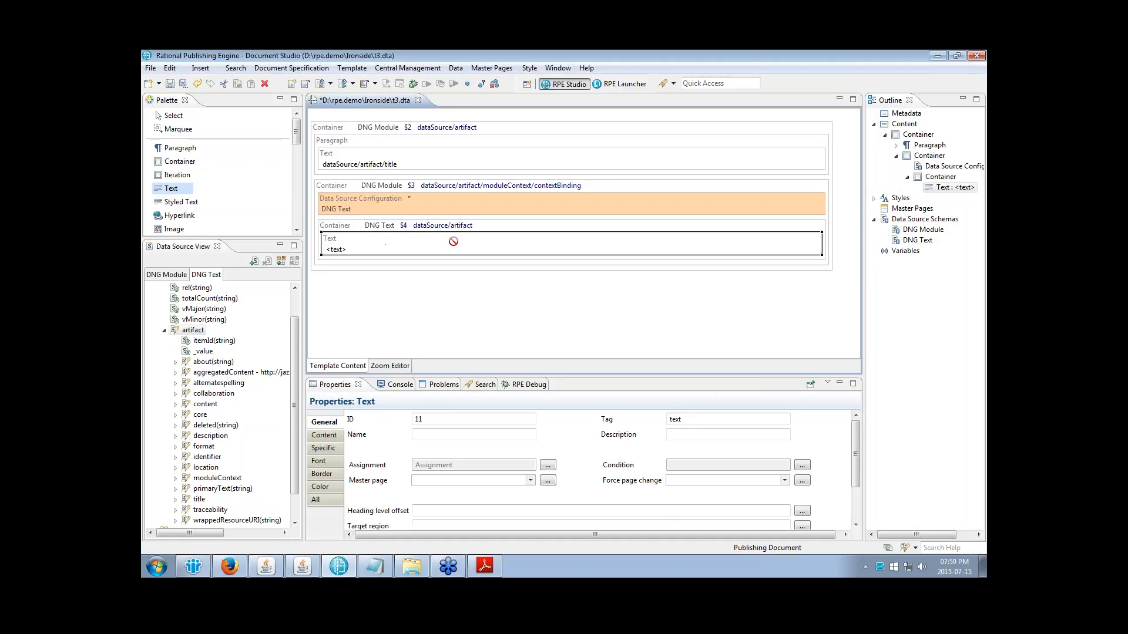
pyautogui.click(170, 84)
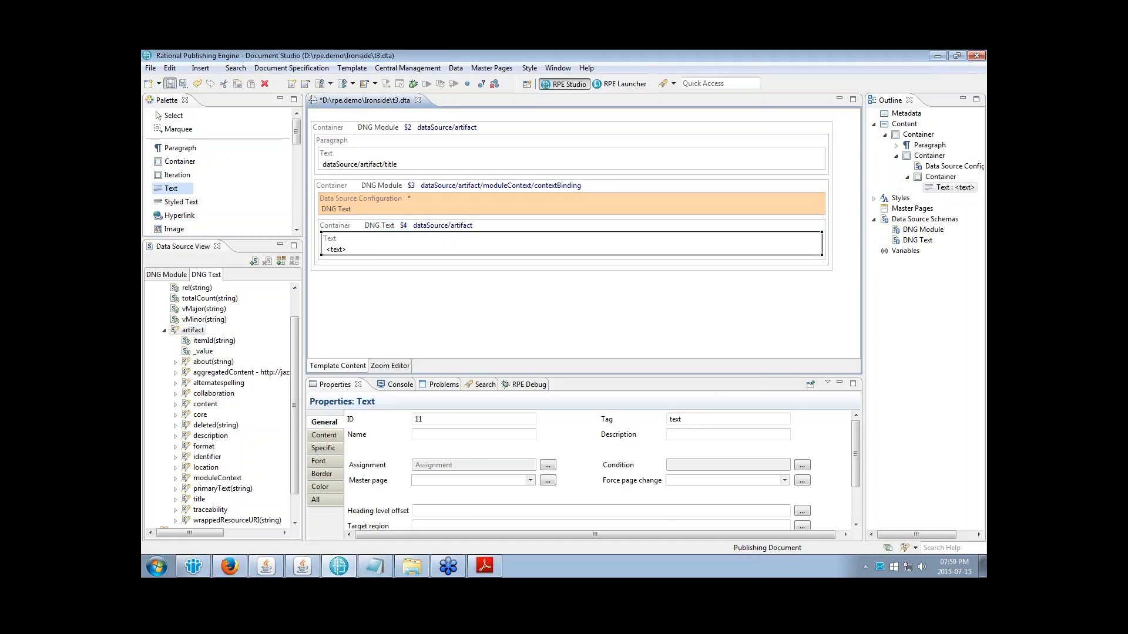
# Step: Wrap the new text element in a paragraph bound to content/text/richTextBody, using the $4 dataSource/artifact context
pyautogui.click(175, 404)
pyautogui.click(186, 415)
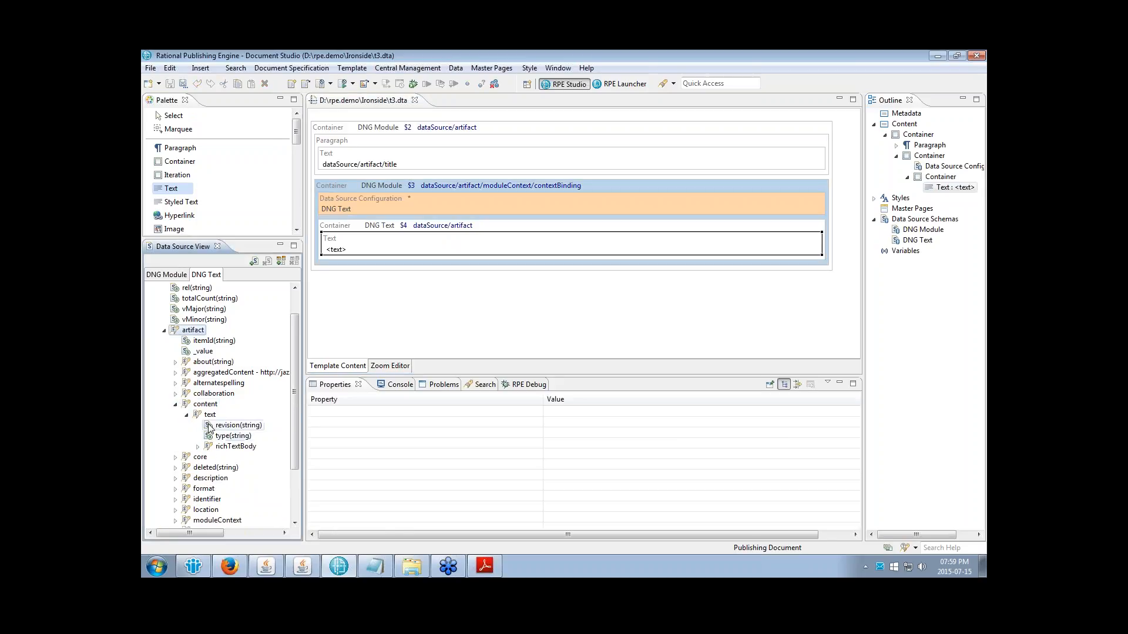
pyautogui.click(210, 415)
pyautogui.moveTo(236, 446); pyautogui.dragTo(390, 246)
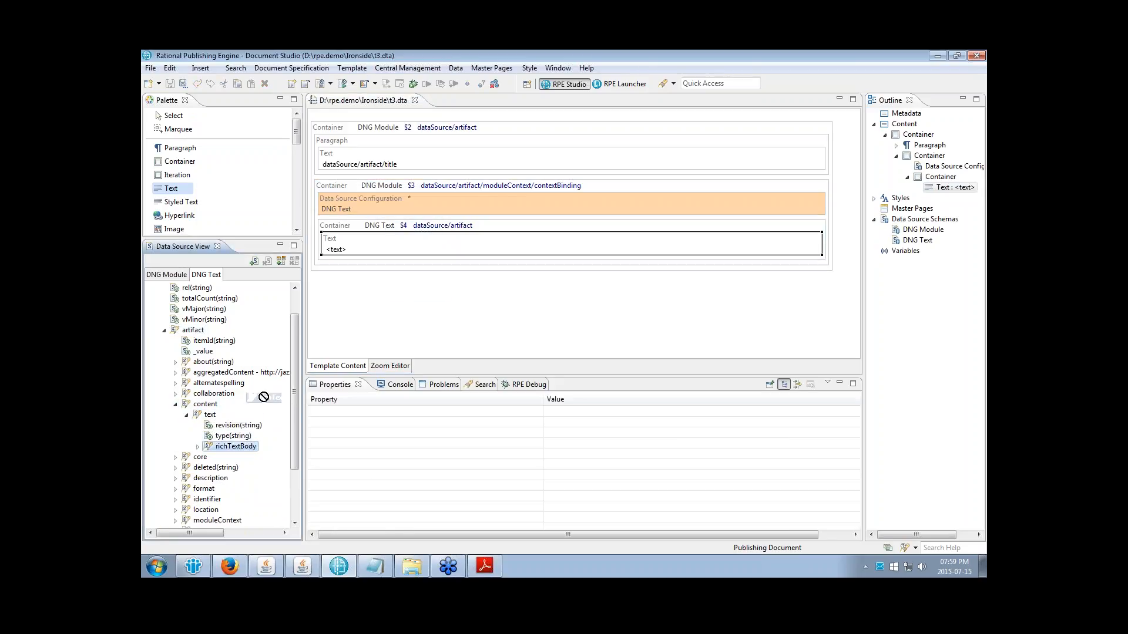
pyautogui.click(174, 148)
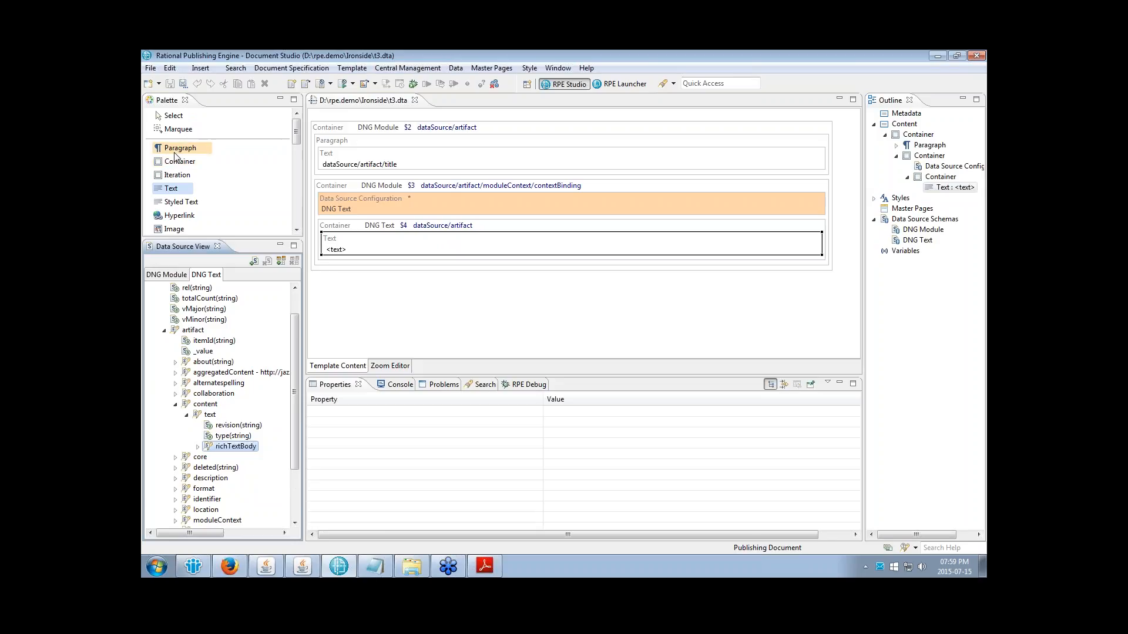
pyautogui.click(358, 229)
pyautogui.moveTo(327, 239); pyautogui.dragTo(344, 242)
pyautogui.moveTo(235, 446); pyautogui.dragTo(381, 240)
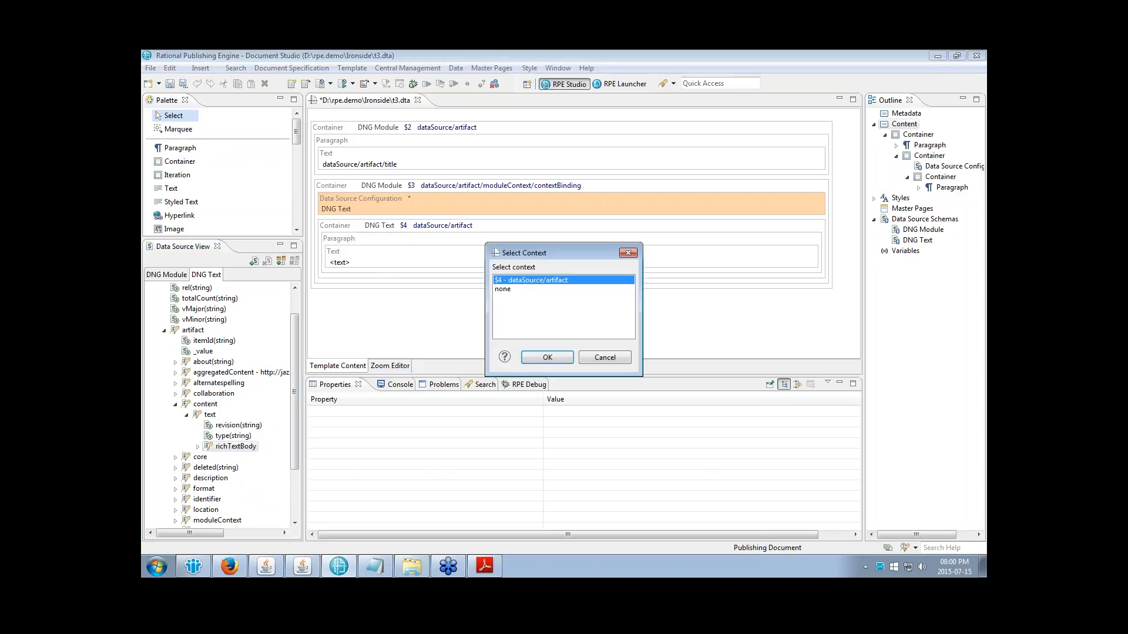
pyautogui.click(547, 357)
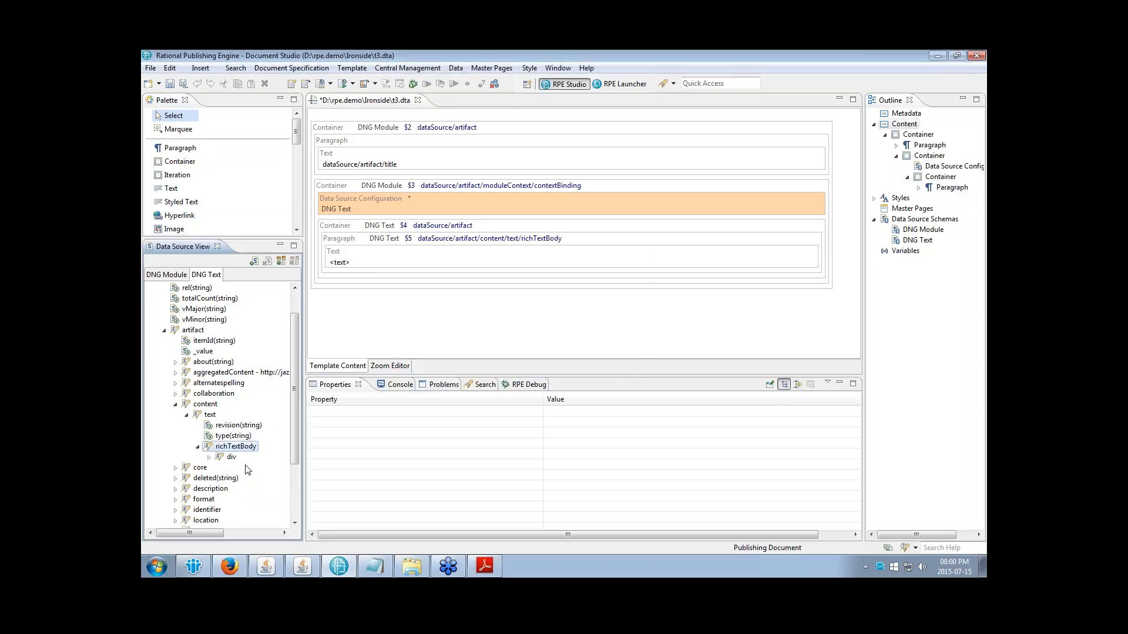
# Step: Assign the richTextBody div to the text element as a value in the $5 context, and save the template
pyautogui.moveTo(231, 457); pyautogui.dragTo(390, 261)
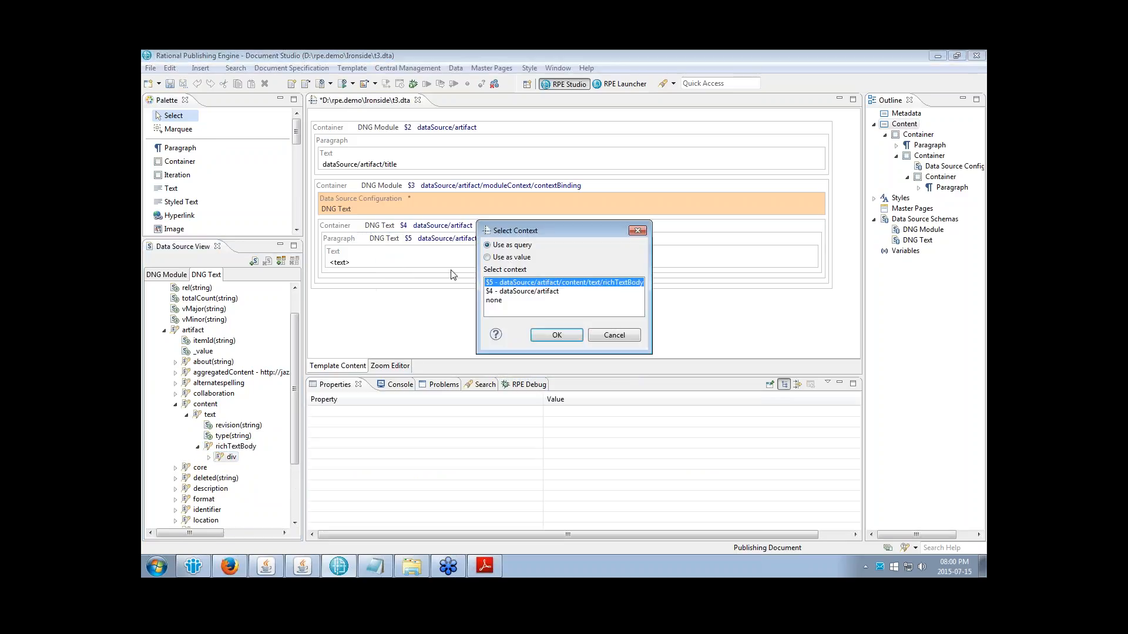
pyautogui.click(509, 260)
pyautogui.click(557, 335)
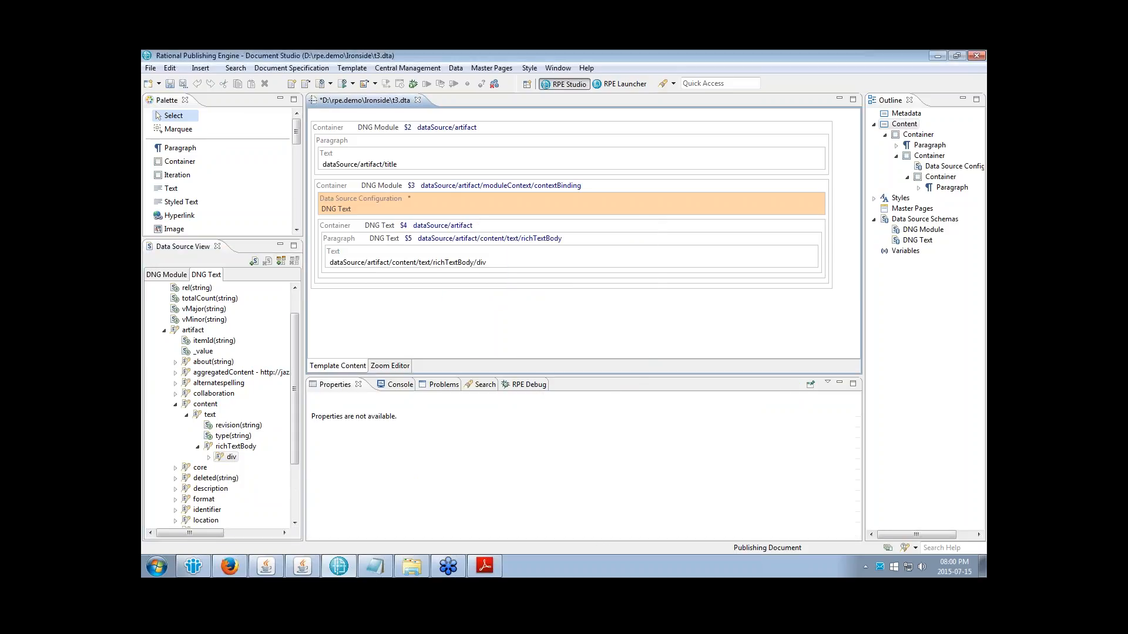
pyautogui.hotkey('ctrl', 's')
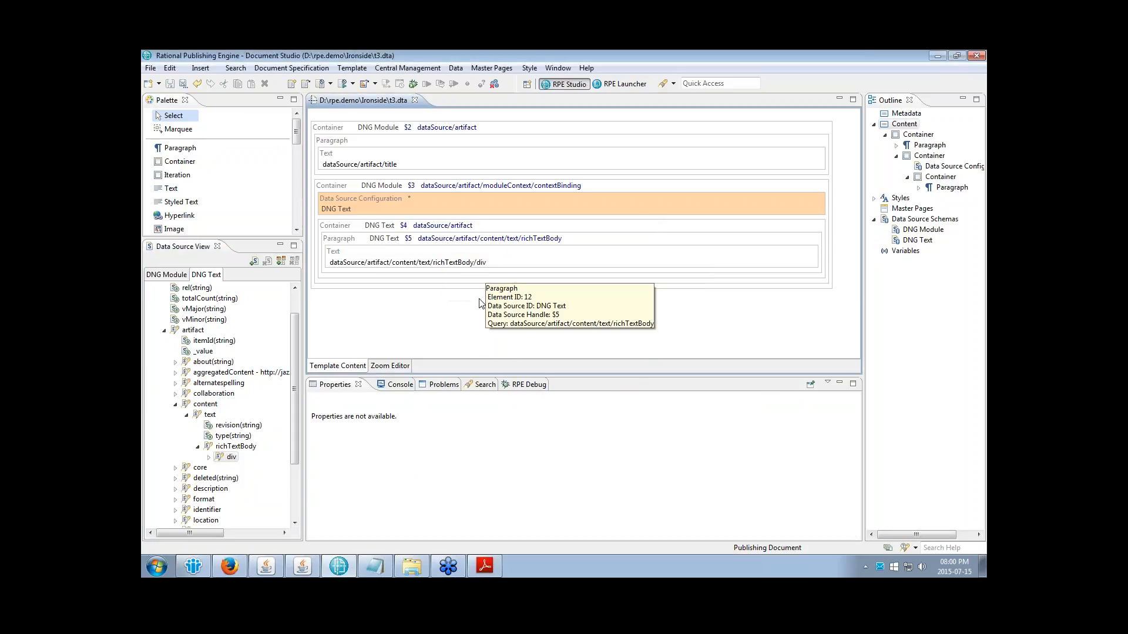
# Step: Start publishing the template, divert to the launcher perspective, and inspect the DNG Text and DNG Module data source properties
pyautogui.click(331, 86)
pyautogui.click(382, 111)
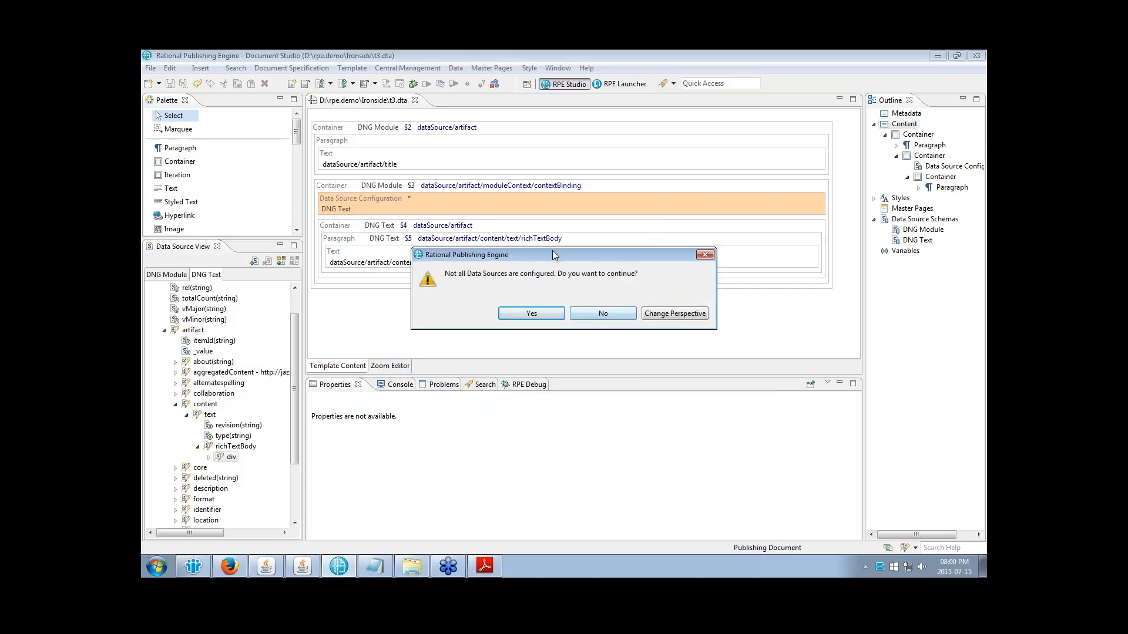
pyautogui.moveTo(550, 254); pyautogui.dragTo(546, 286)
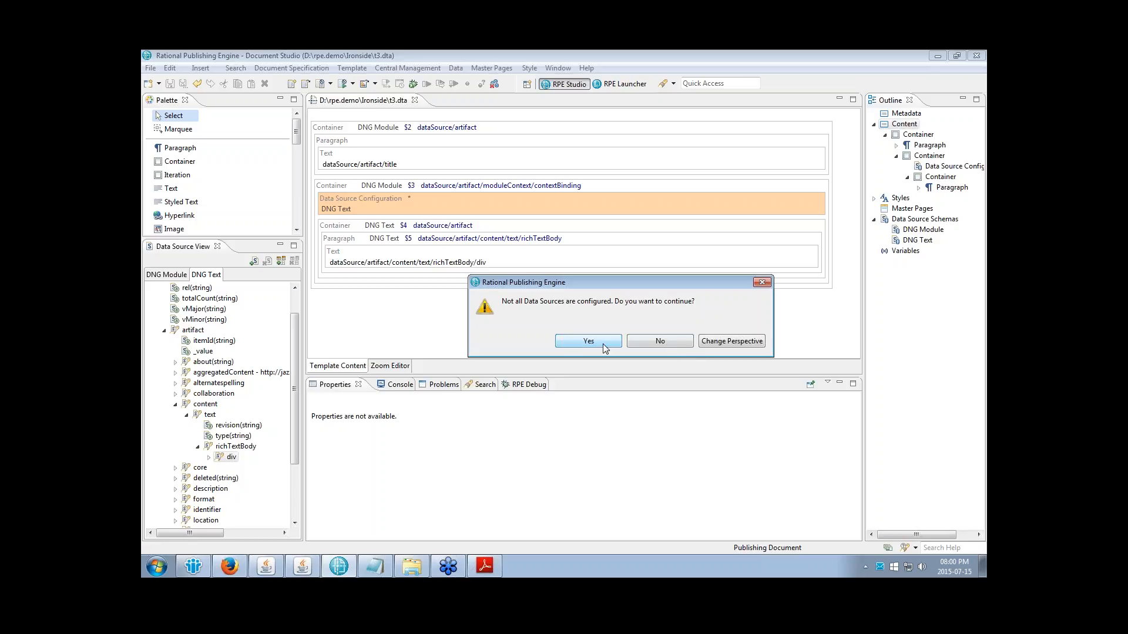
pyautogui.click(727, 347)
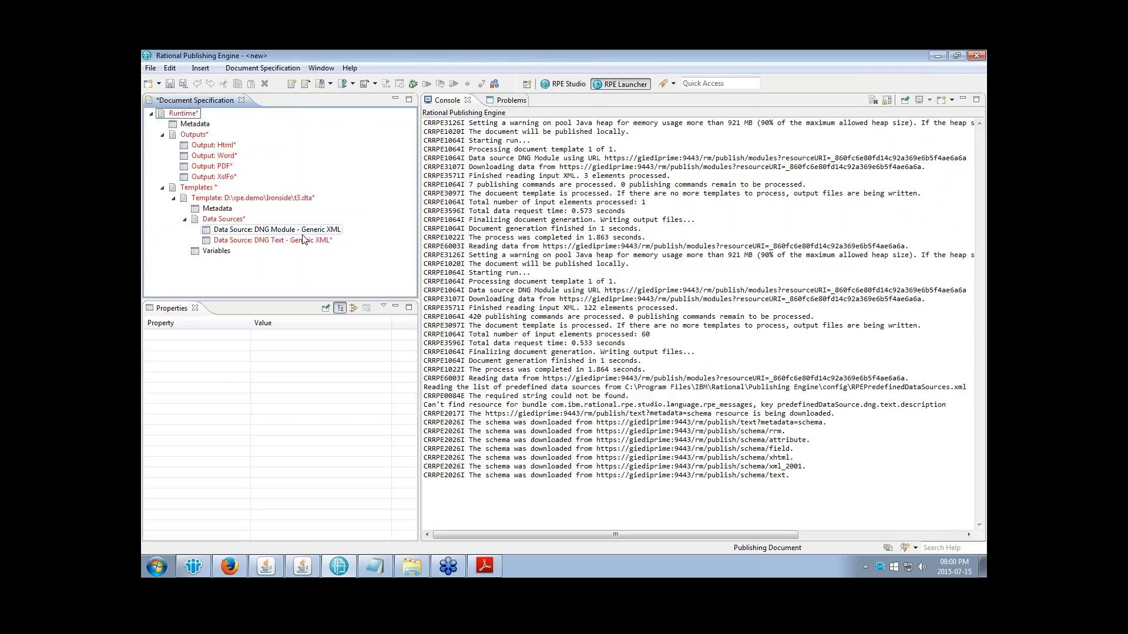
pyautogui.click(268, 241)
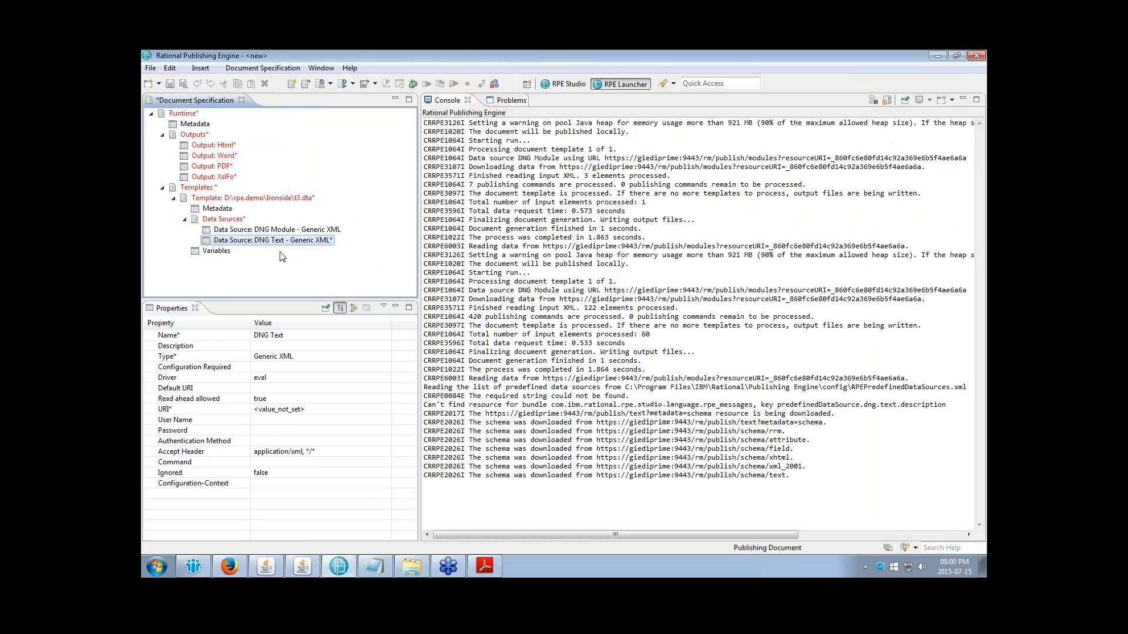
pyautogui.click(261, 230)
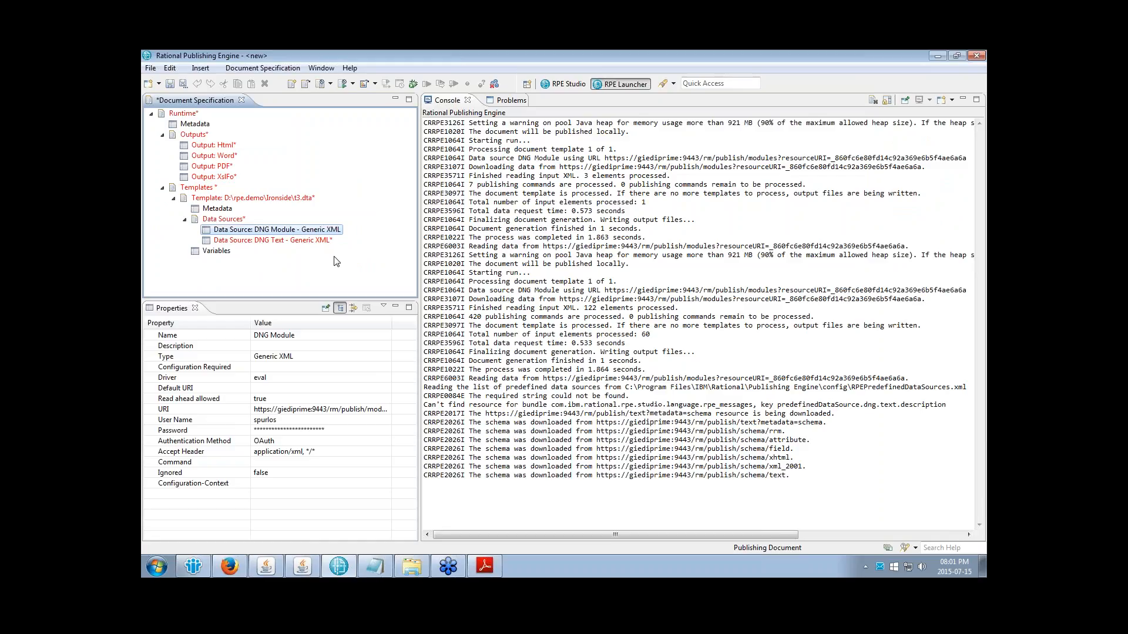
# Step: Return to the studio perspective, set the DNG Text schema's required configuration to hidden, and save the template
pyautogui.click(568, 87)
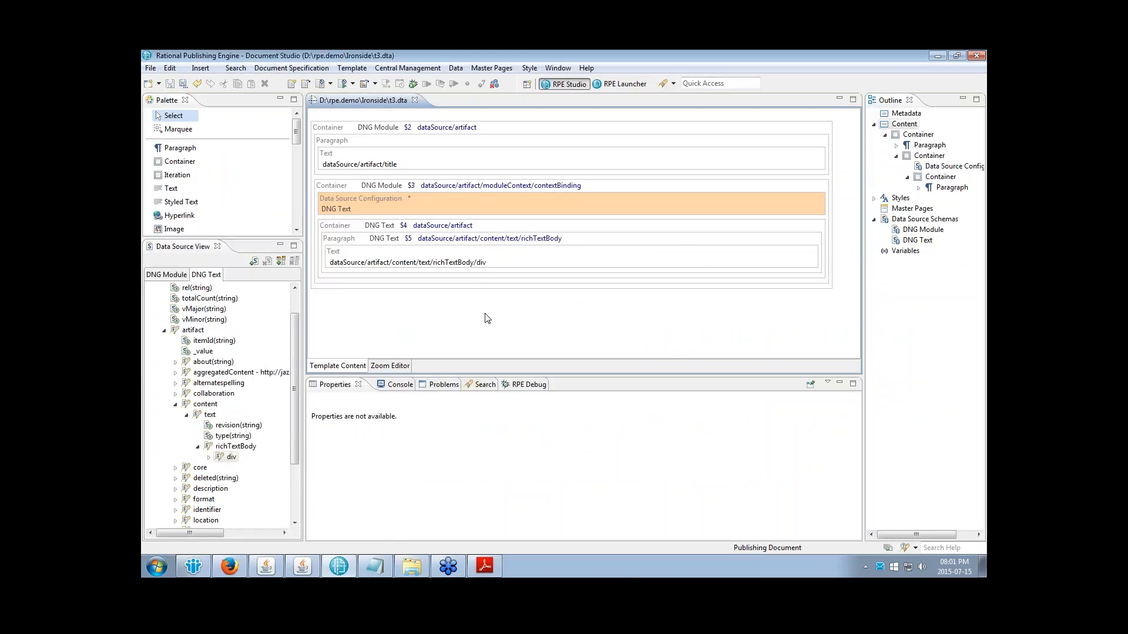
pyautogui.click(914, 243)
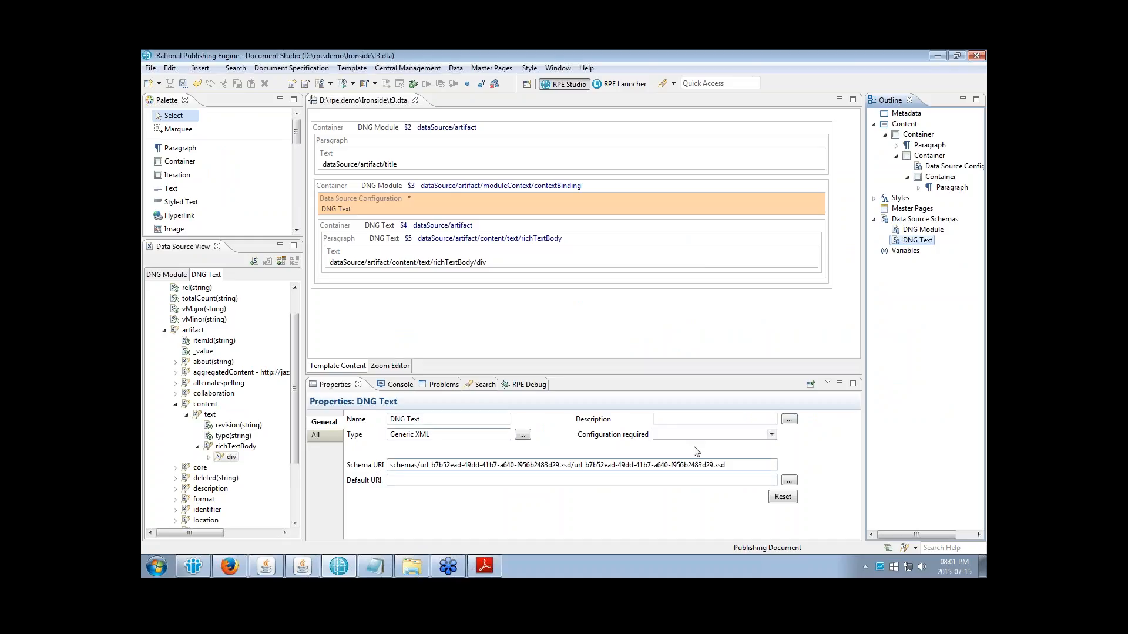
pyautogui.click(772, 435)
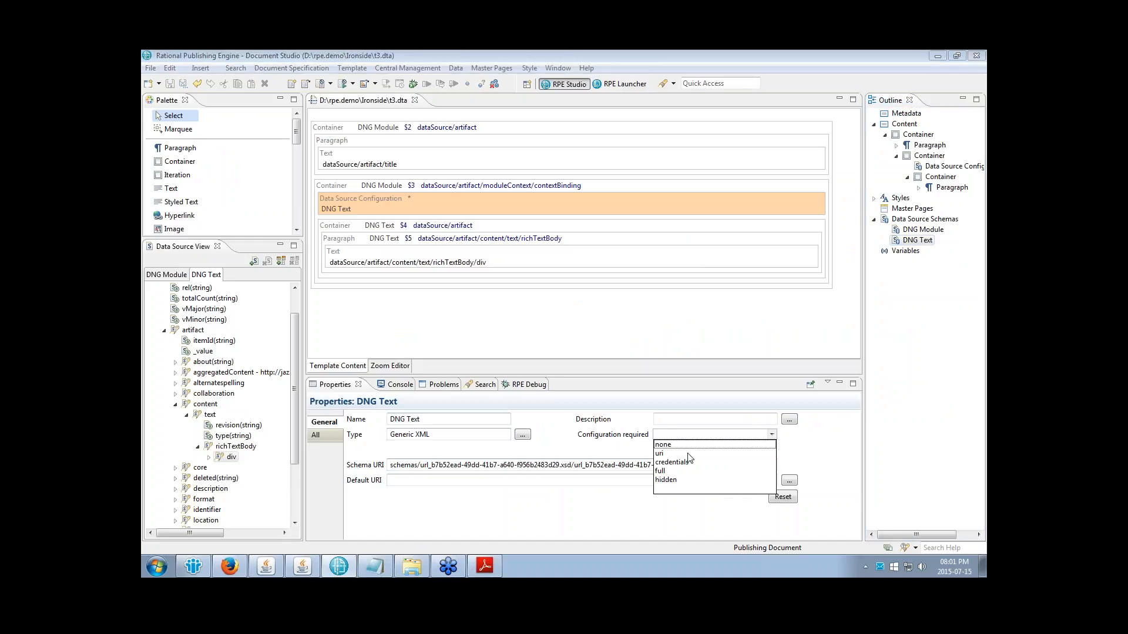
pyautogui.click(670, 480)
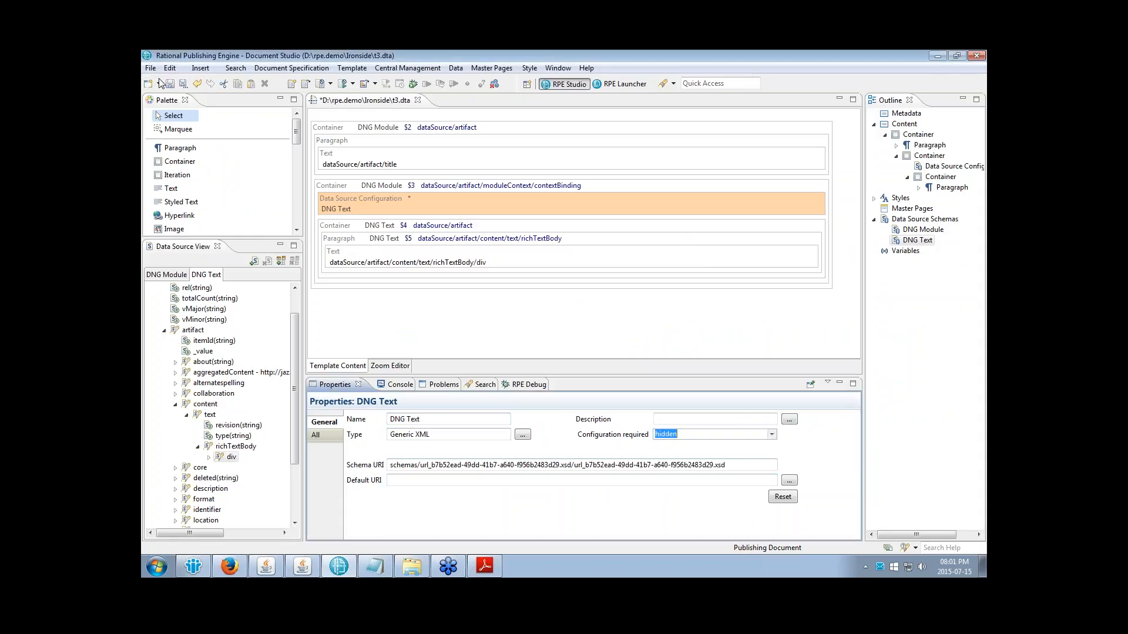
pyautogui.click(450, 310)
pyautogui.hotkey('ctrl', 's')
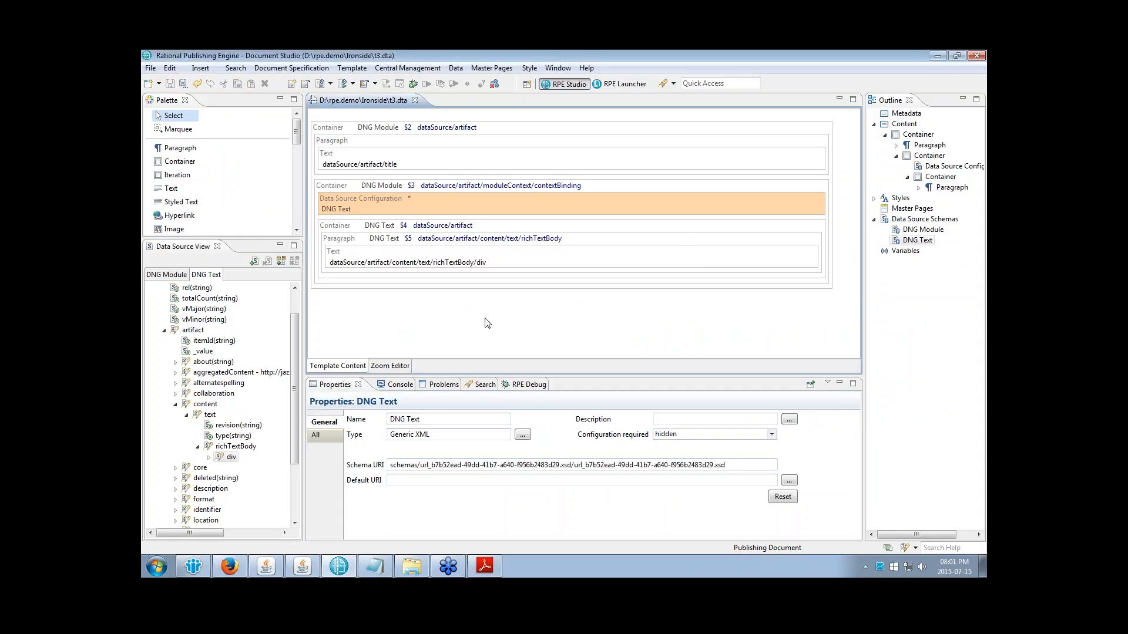
# Step: Set the DNG Text data source configuration to inherit its data configuration from DNG Module, and save the template
pyautogui.click(379, 201)
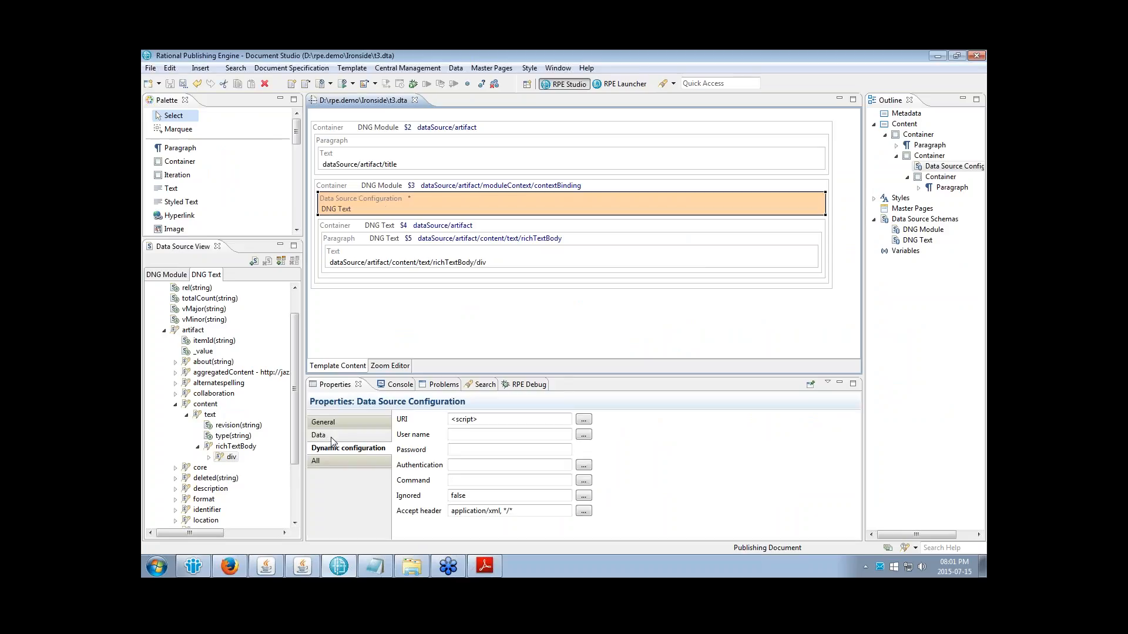
pyautogui.click(321, 435)
pyautogui.click(620, 435)
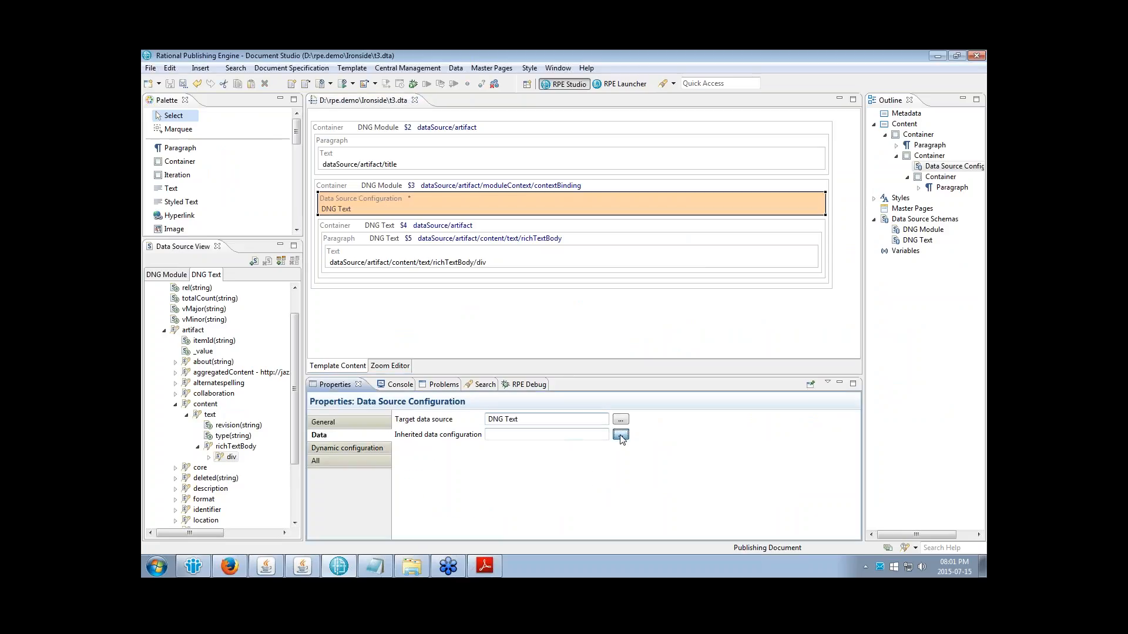
pyautogui.doubleClick(470, 250)
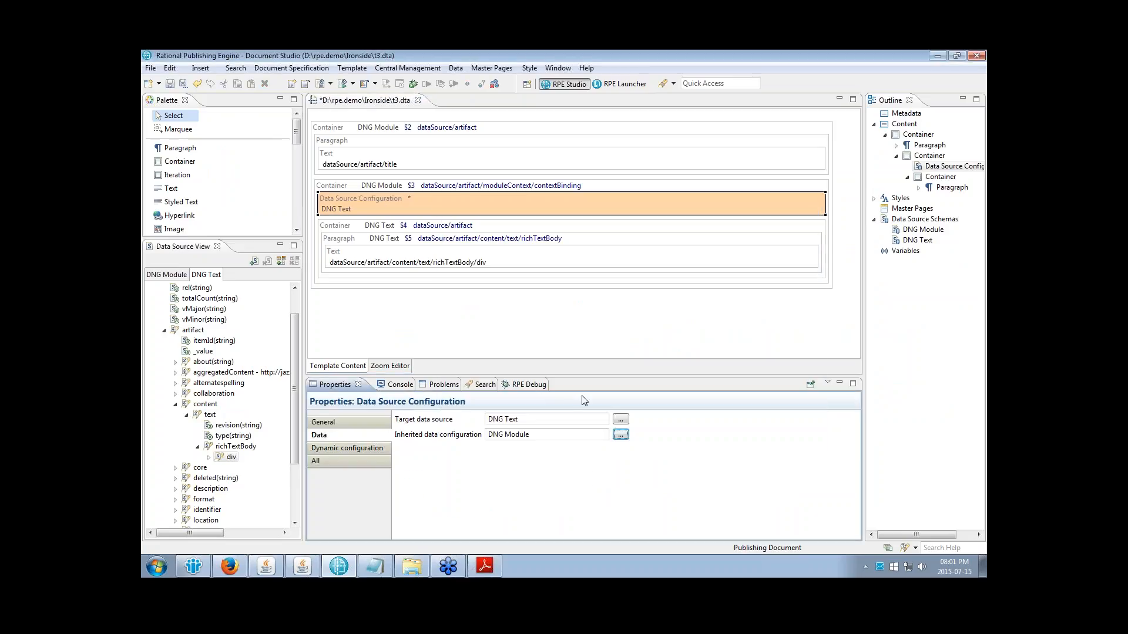
pyautogui.click(539, 435)
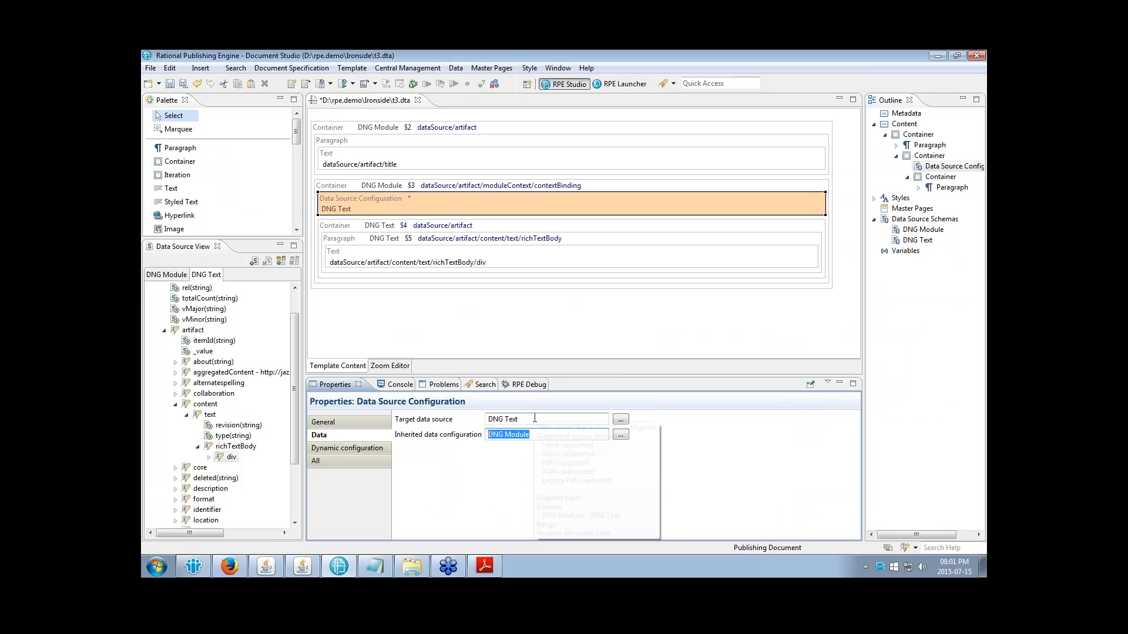
pyautogui.click(511, 421)
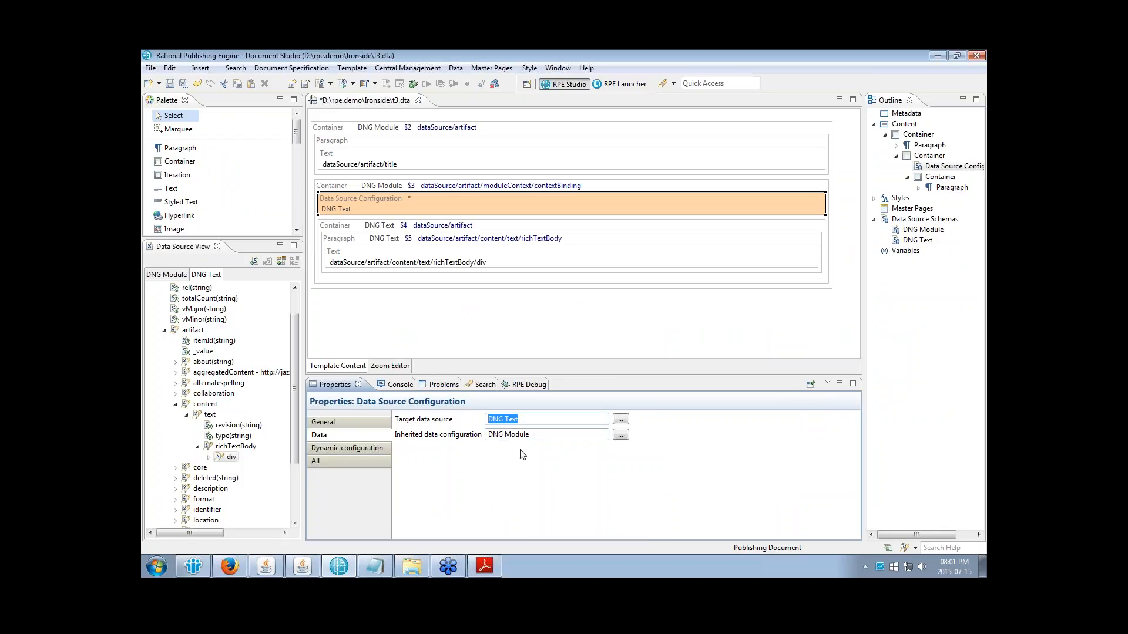
pyautogui.click(525, 435)
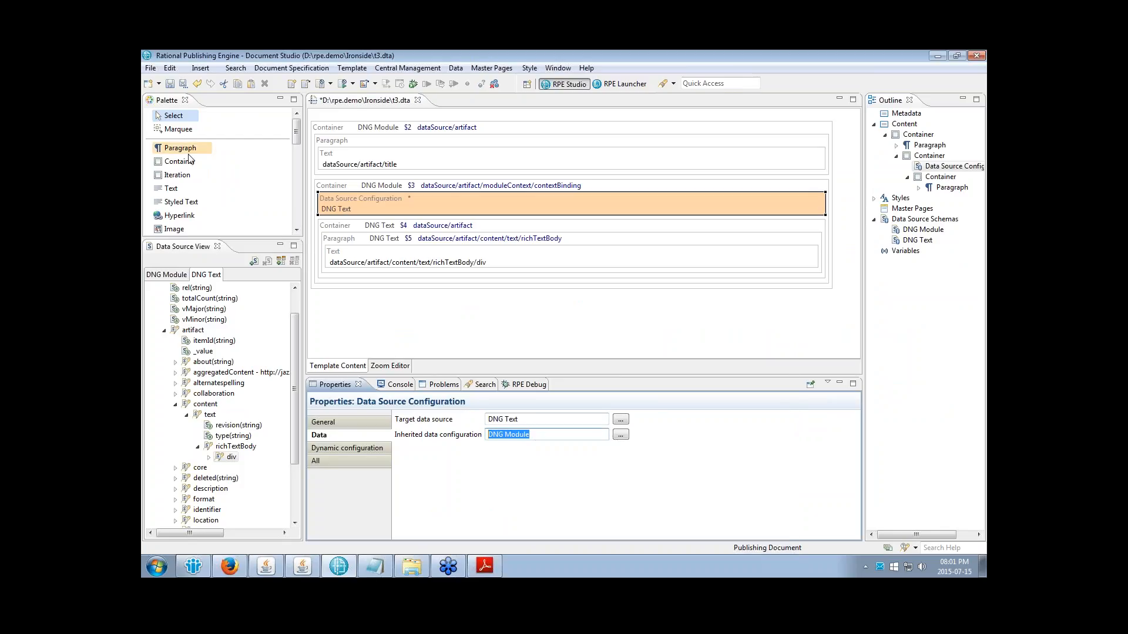
pyautogui.click(170, 84)
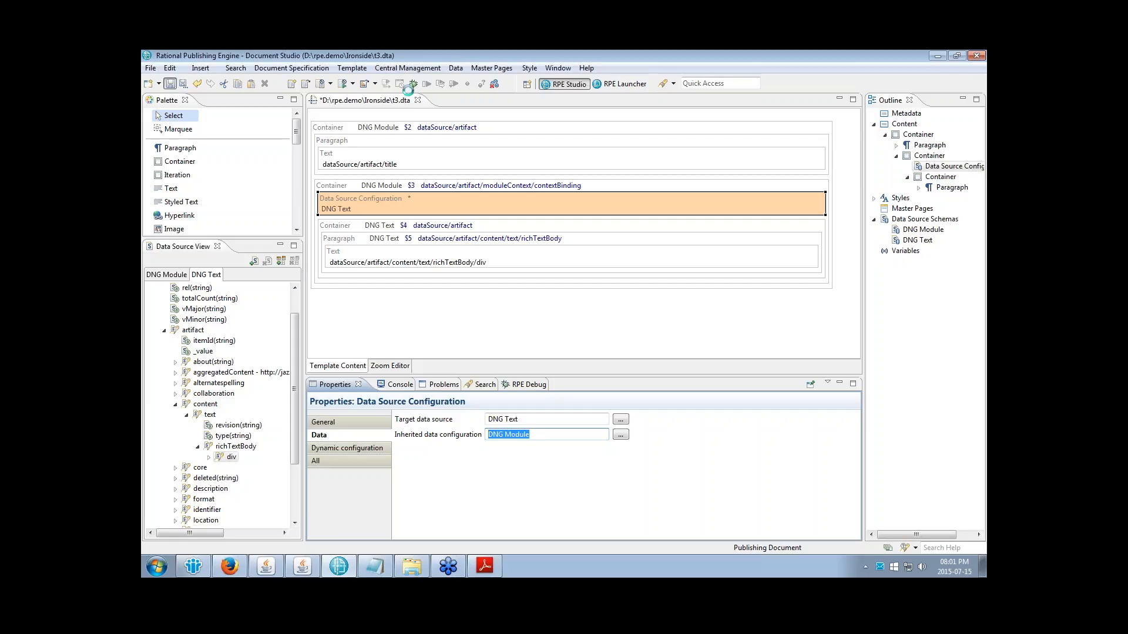
# Step: Publish the document from the template and open the generated HTML output to review the artifact text
pyautogui.click(353, 84)
pyautogui.click(386, 111)
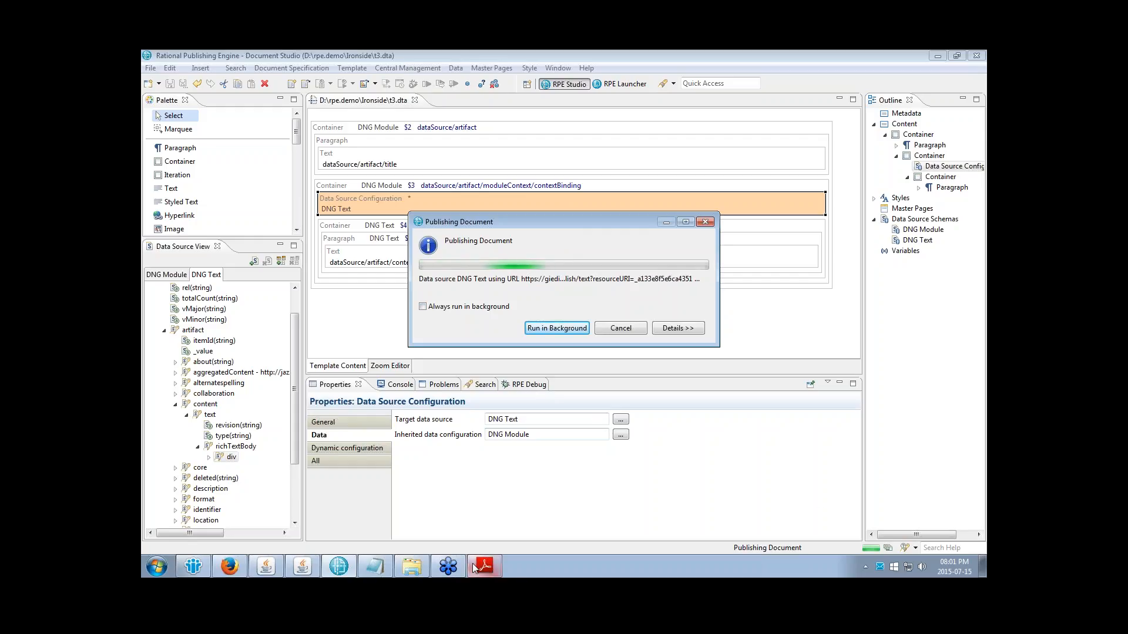
pyautogui.click(442, 572)
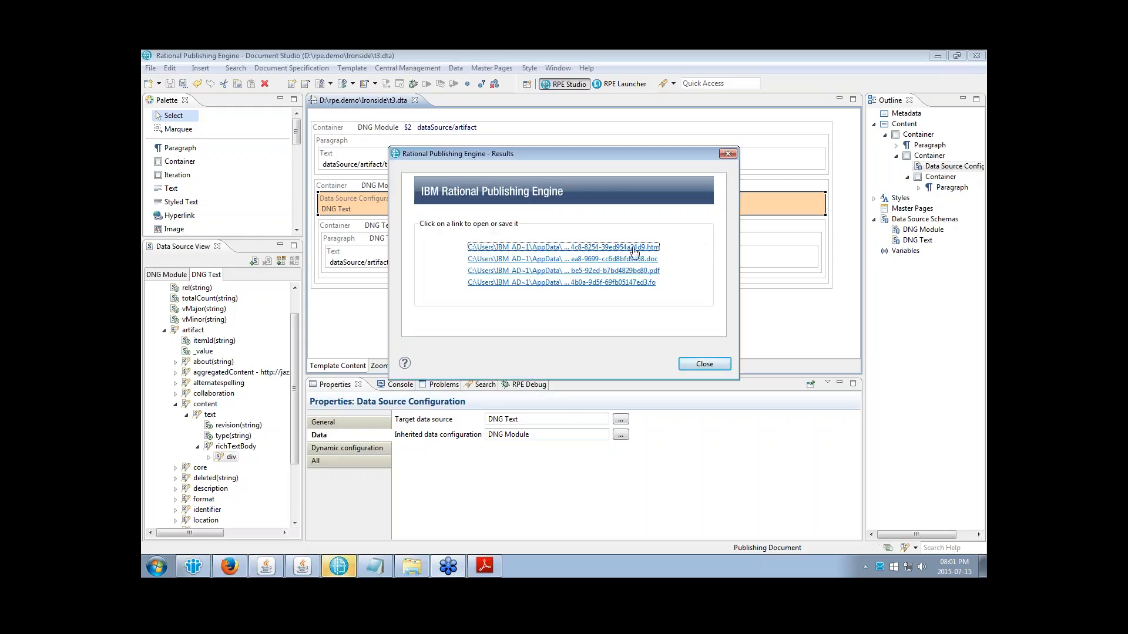
pyautogui.click(634, 248)
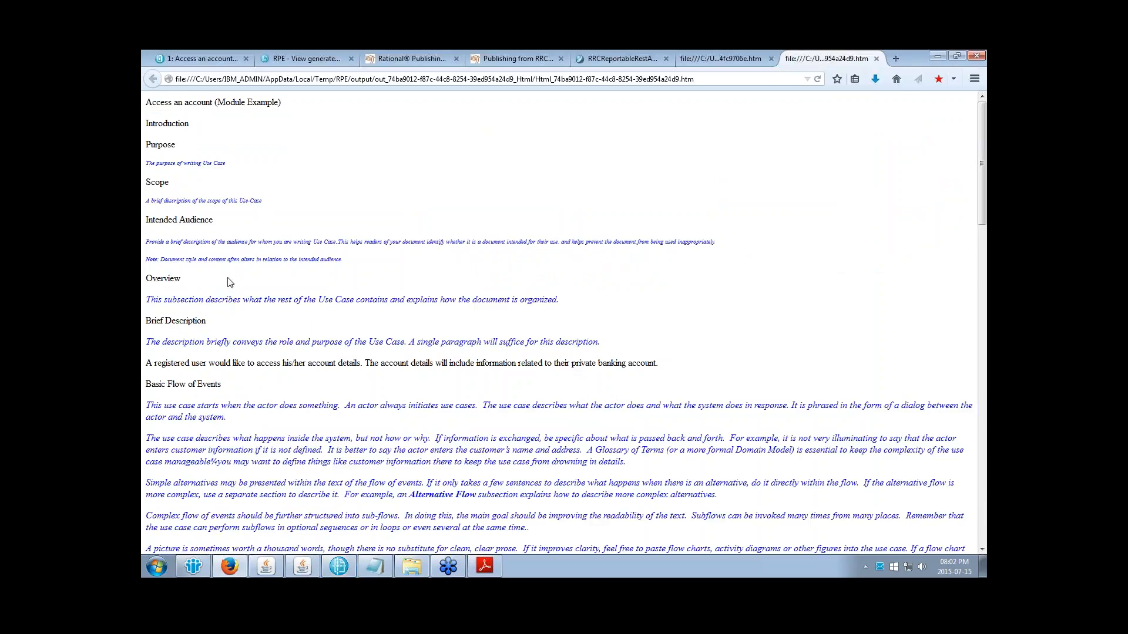
pyautogui.moveTo(164, 201); pyautogui.dragTo(230, 201)
pyautogui.scroll(-1, 302, 259)
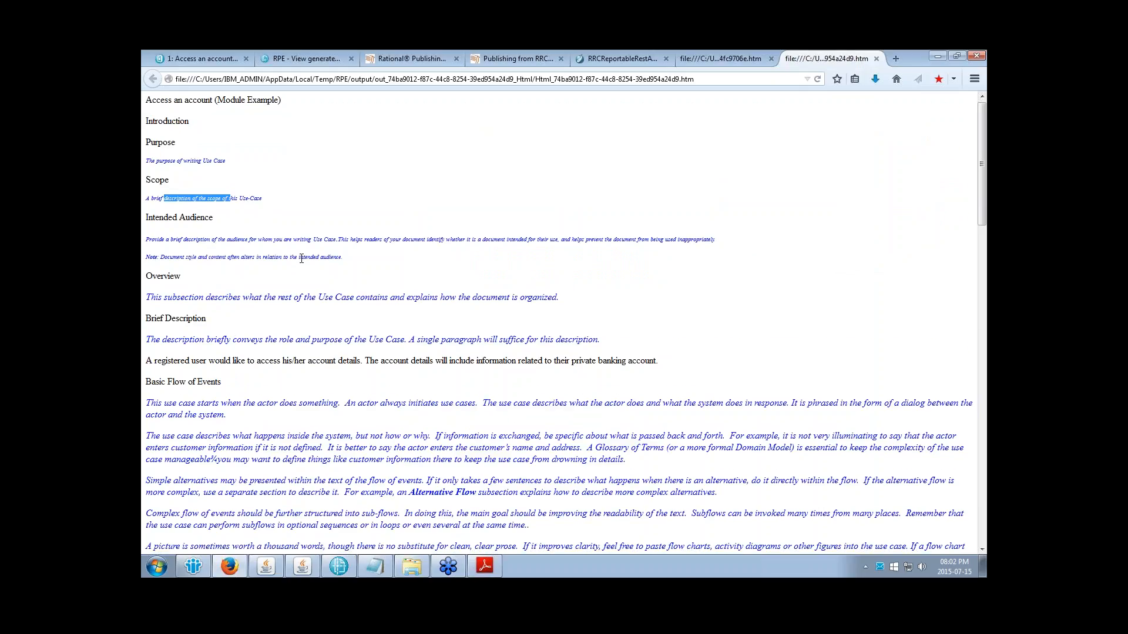
# Step: Read through the published HTML output, comparing its headings and artifact text, and close that output page
pyautogui.scroll(-10, 593, 376)
pyautogui.moveTo(447, 346); pyautogui.dragTo(586, 340)
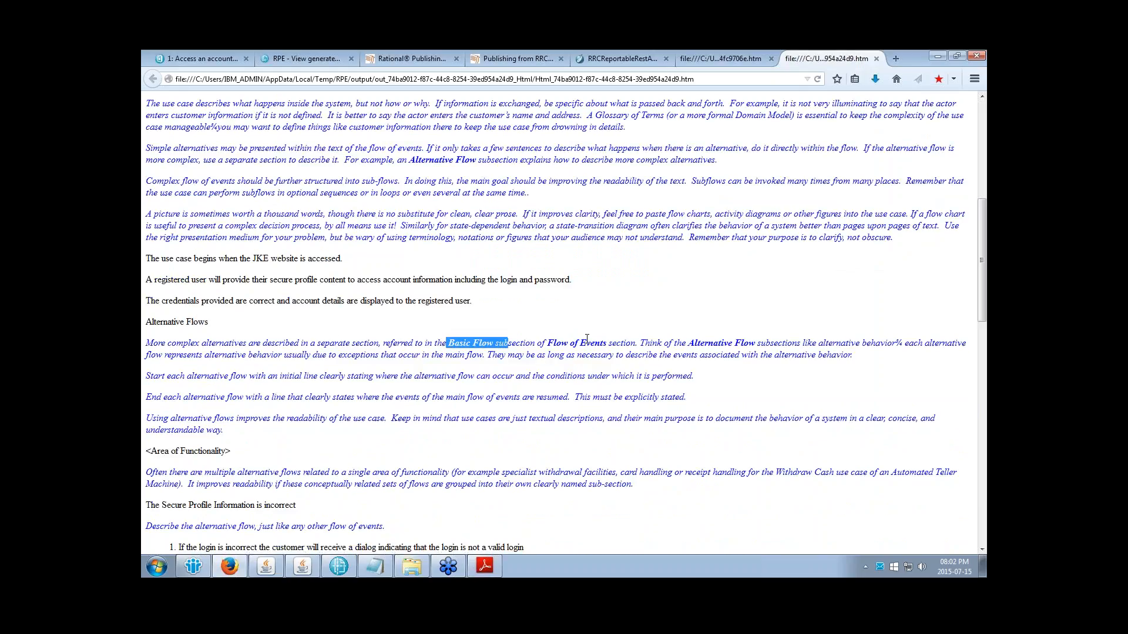
pyautogui.scroll(-10, 586, 340)
pyautogui.moveTo(177, 213); pyautogui.dragTo(286, 268)
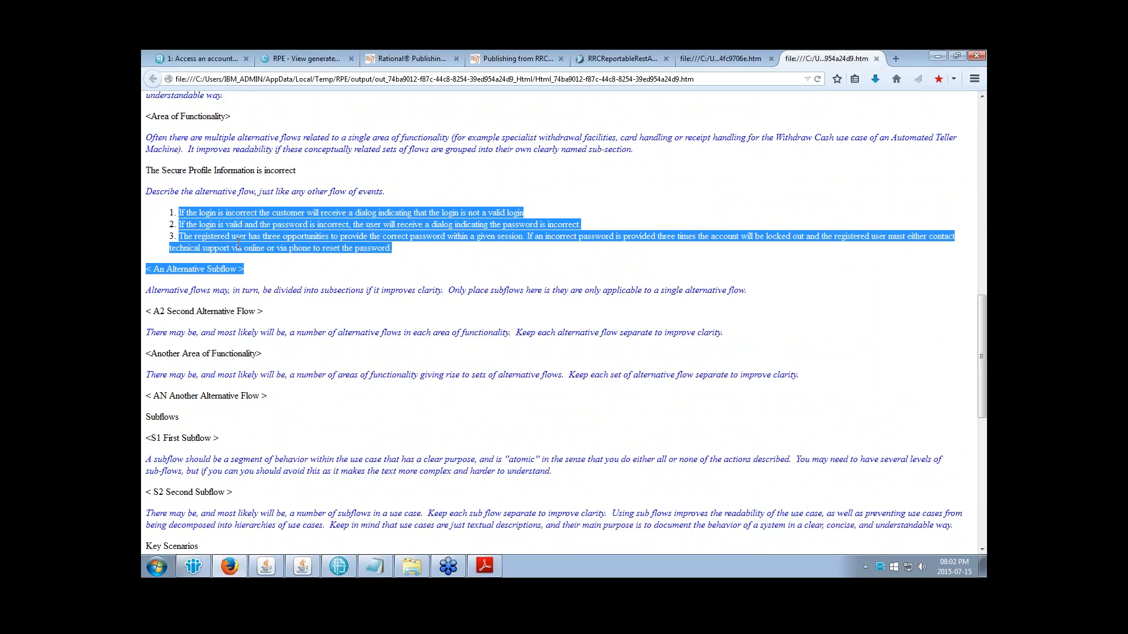
pyautogui.scroll(-1, 239, 245)
pyautogui.scroll(-13, 239, 245)
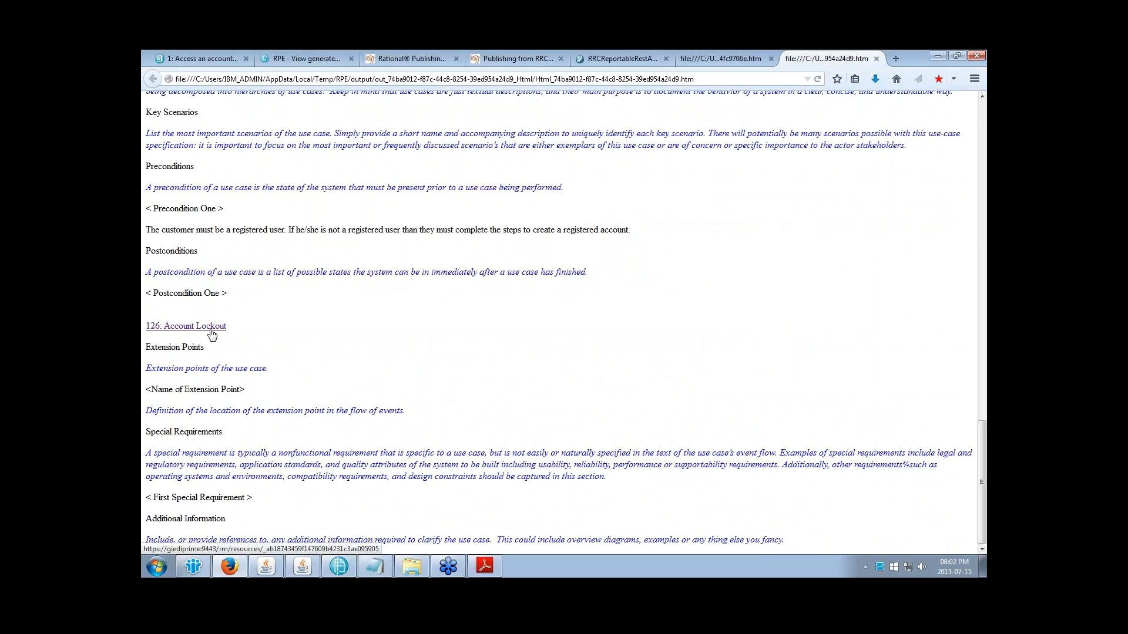
pyautogui.scroll(1, 212, 335)
pyautogui.scroll(20, 212, 335)
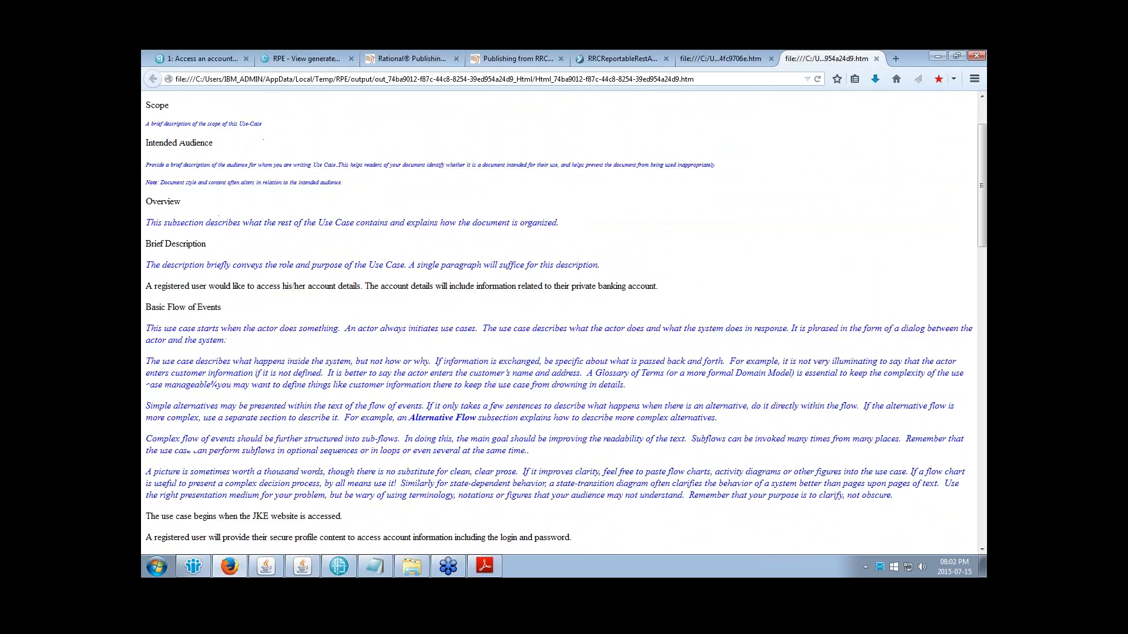
pyautogui.scroll(2, 143, 104)
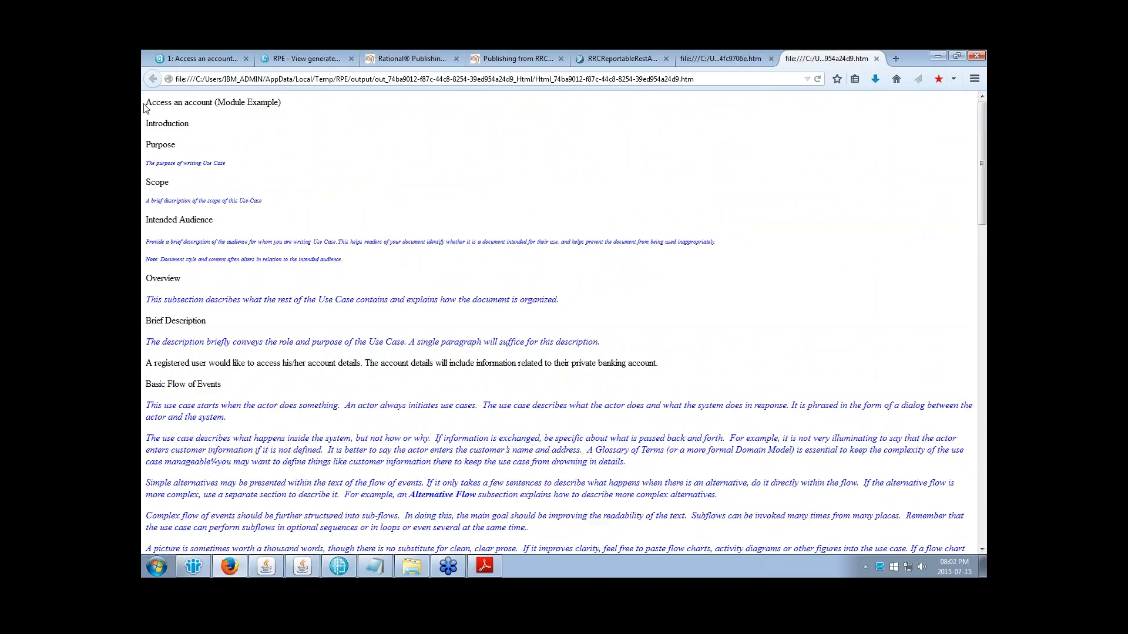
pyautogui.moveTo(145, 124); pyautogui.dragTo(184, 142)
pyautogui.click(156, 122)
pyautogui.click(876, 59)
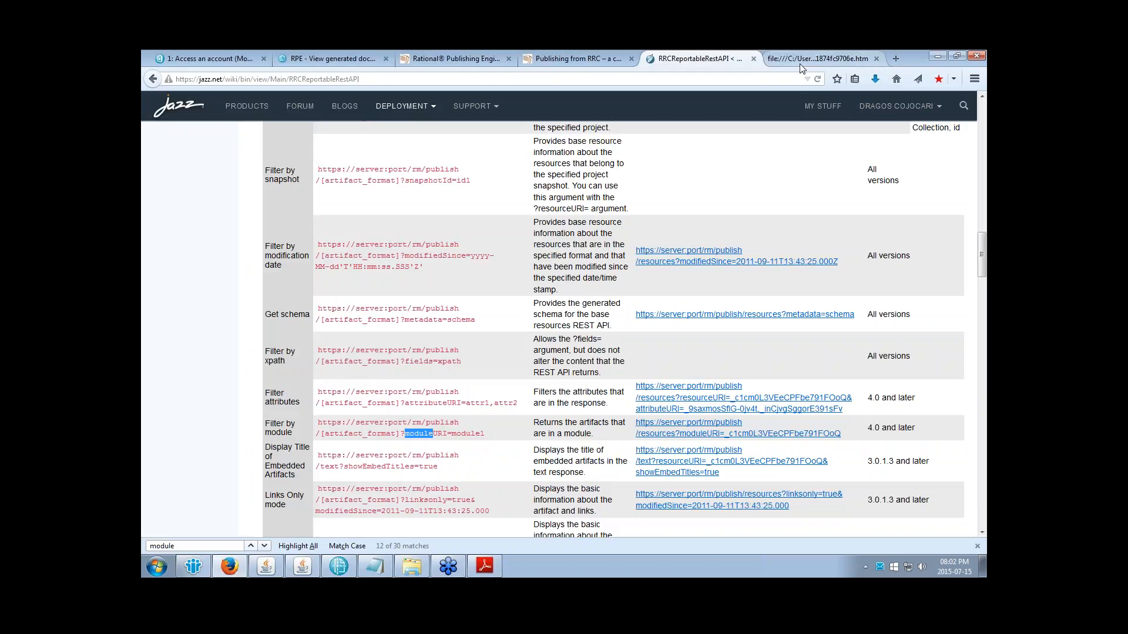
# Step: Return to Document Studio and examine the artifact's content and title entries in the DNG Text schema
pyautogui.click(339, 567)
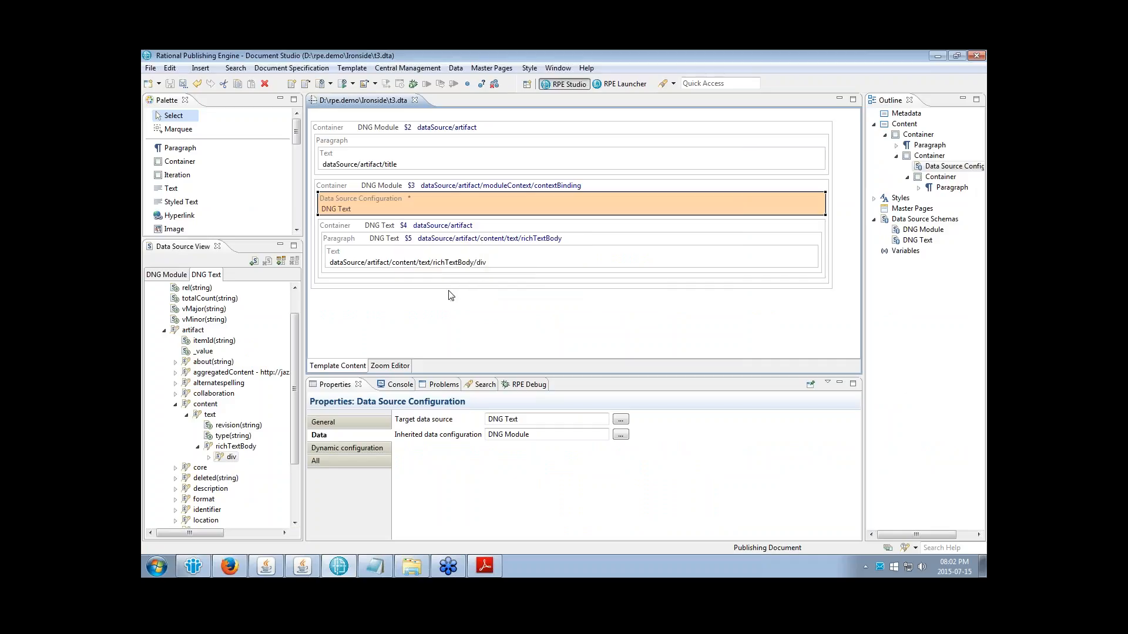
pyautogui.click(175, 405)
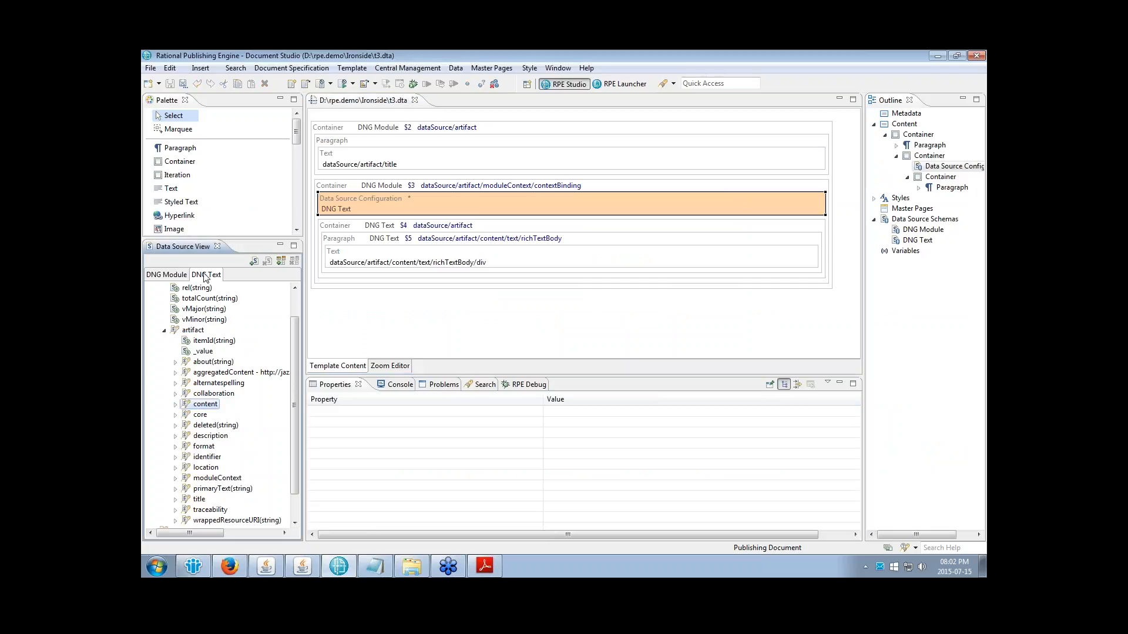
pyautogui.click(191, 331)
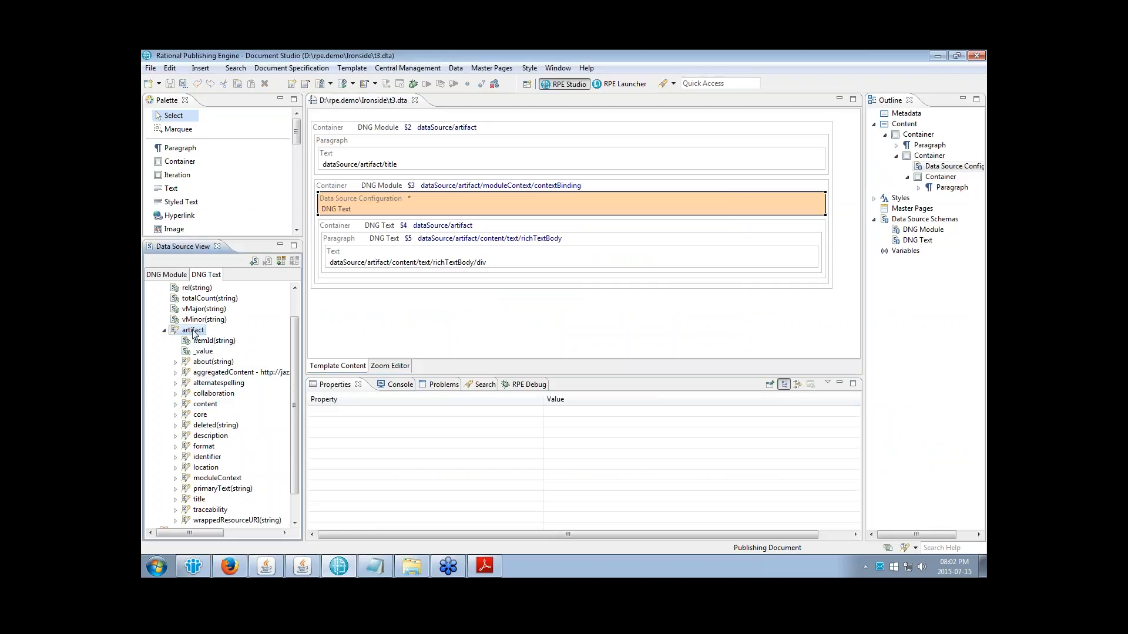
pyautogui.click(175, 404)
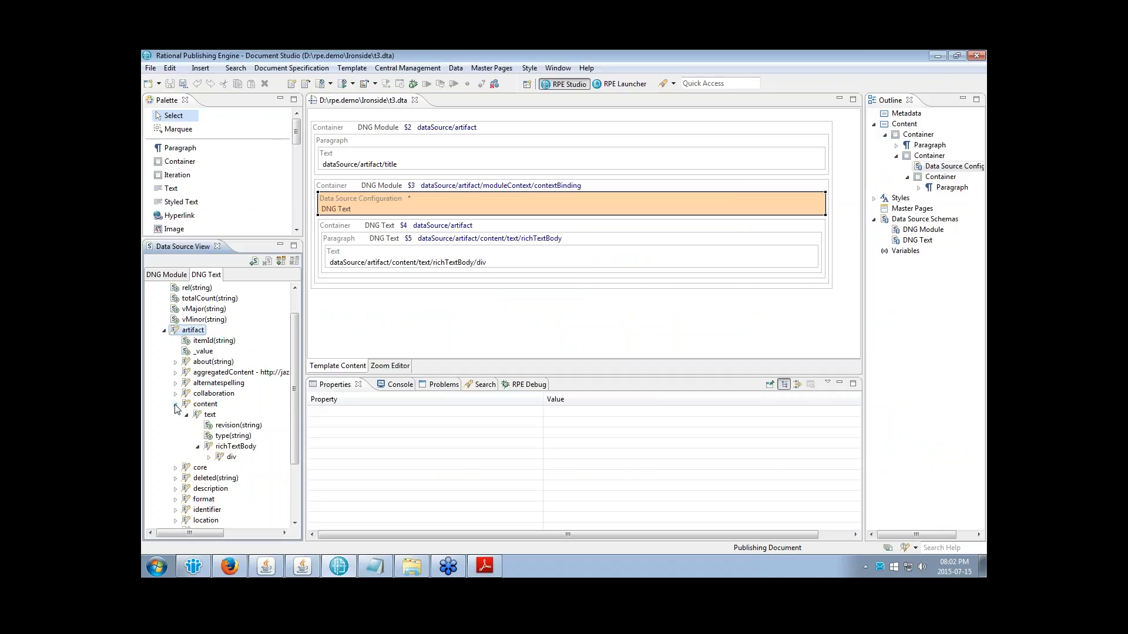
pyautogui.click(175, 404)
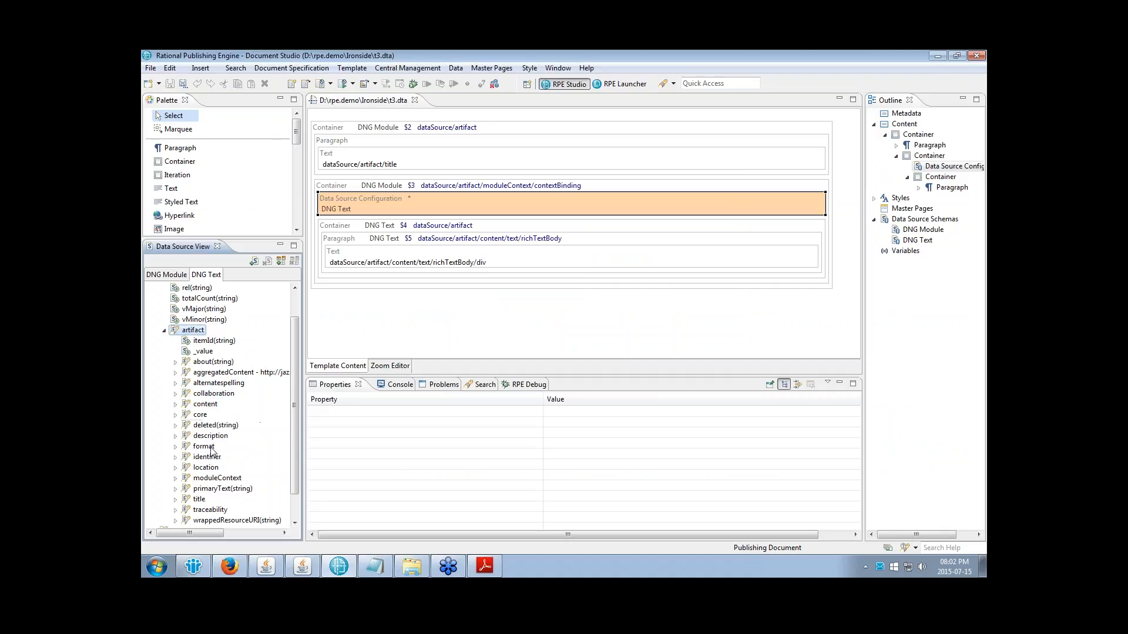
pyautogui.click(200, 500)
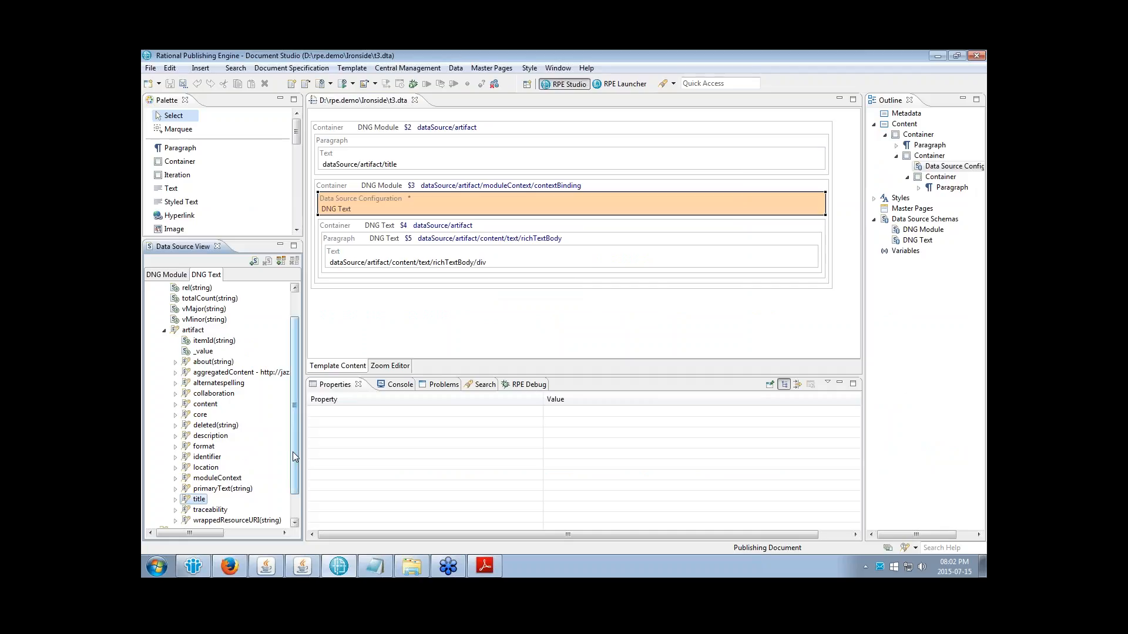
pyautogui.moveTo(293, 452); pyautogui.dragTo(293, 418)
# Step: Examine the attributes under artifact/moduleContext/contextBinding in the DNG Module schema, and select isHeading
pyautogui.click(164, 362)
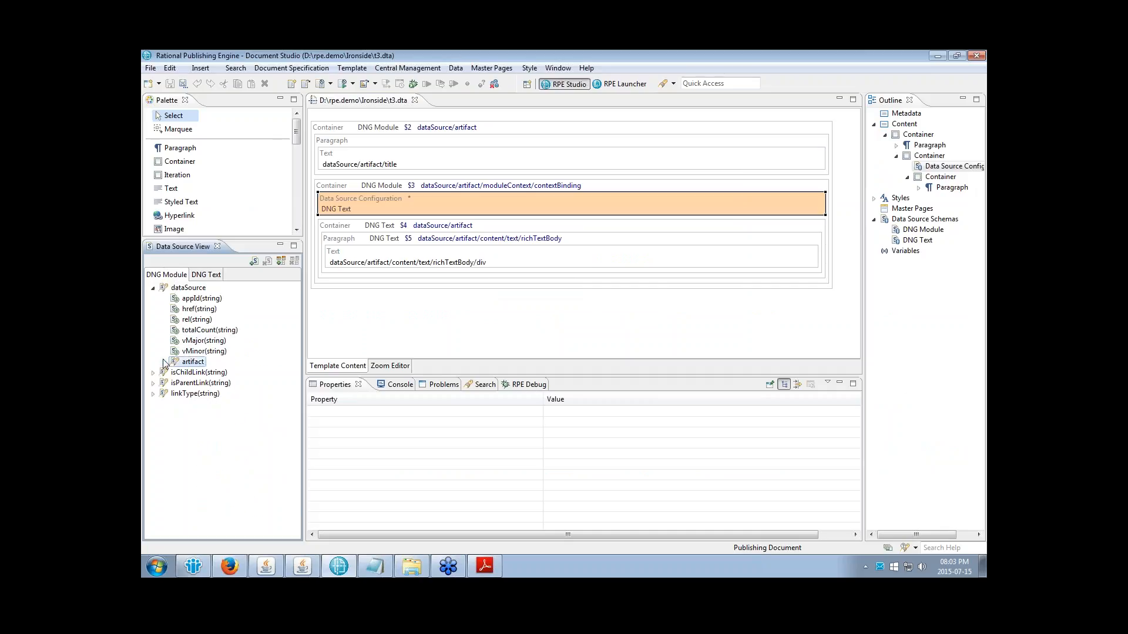
pyautogui.click(164, 362)
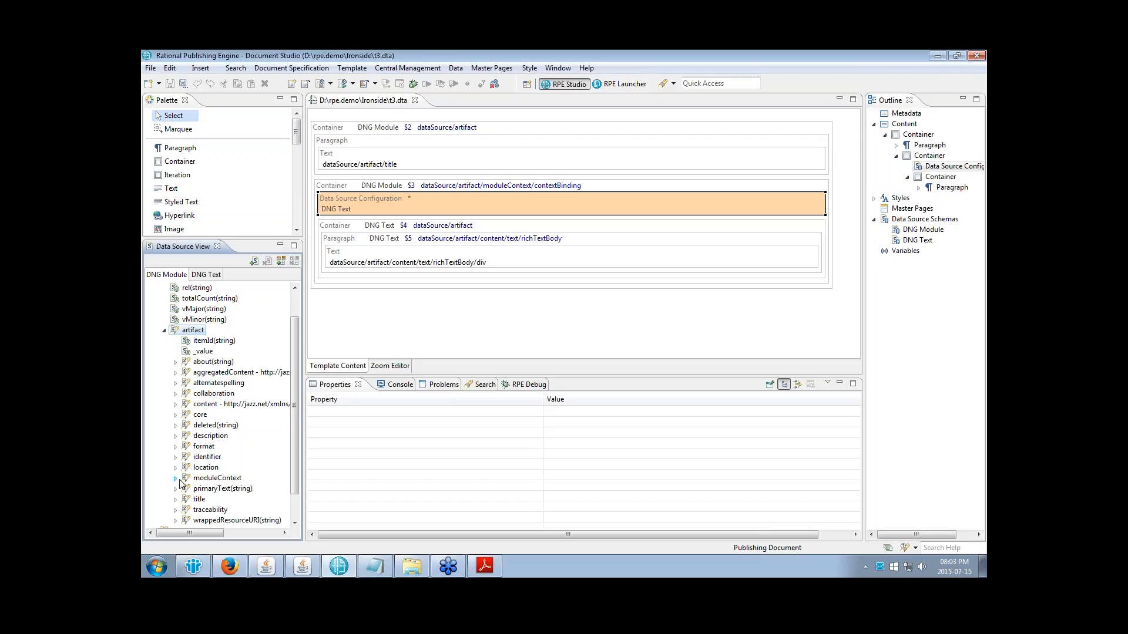
pyautogui.click(175, 479)
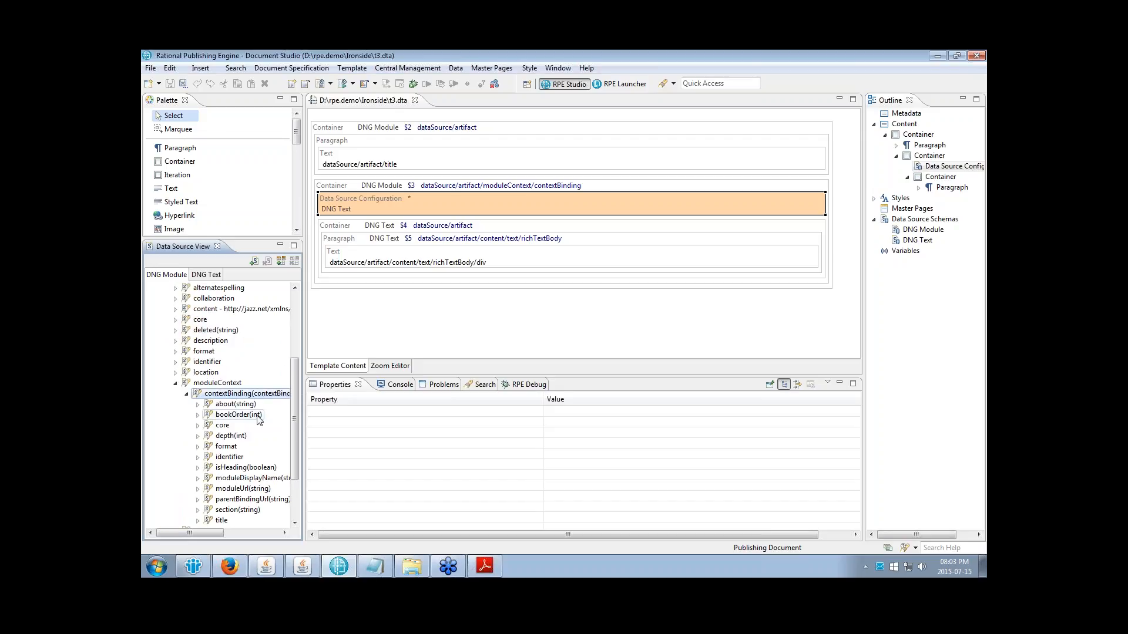
pyautogui.scroll(-1, 224, 412)
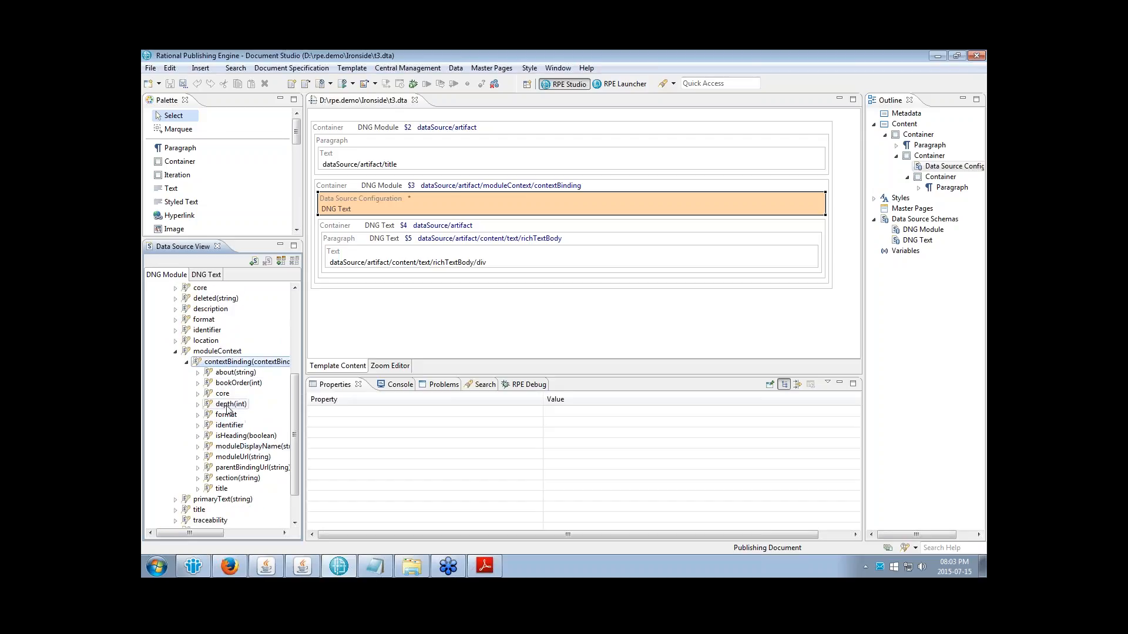
pyautogui.click(225, 437)
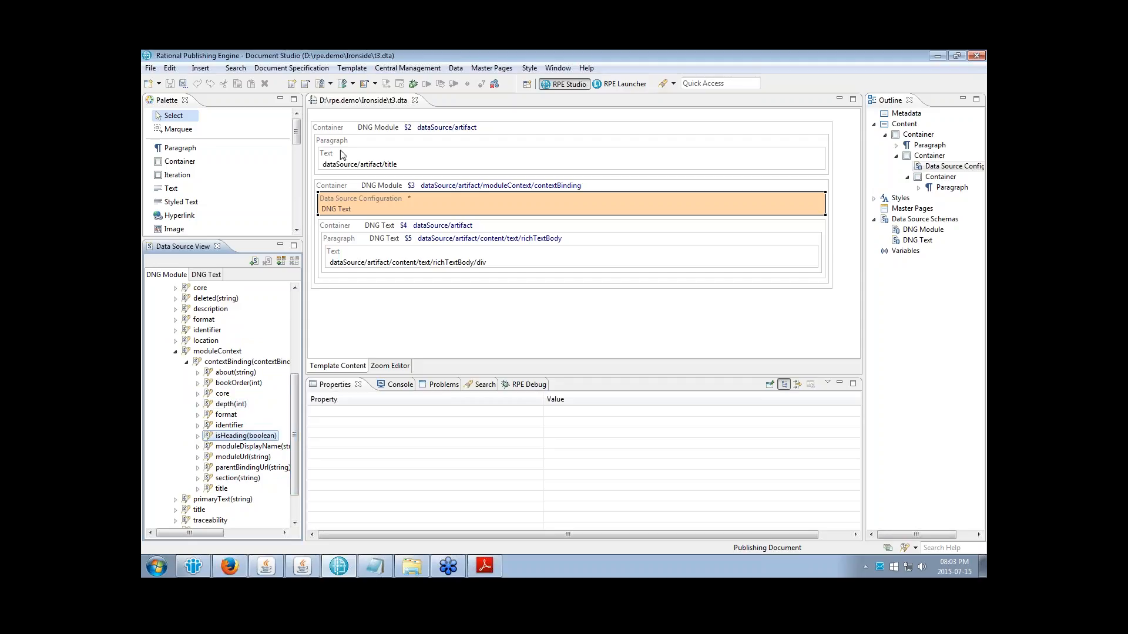
# Step: Insert a container inside the DNG Text $4 container, above the rich text paragraph
pyautogui.click(179, 161)
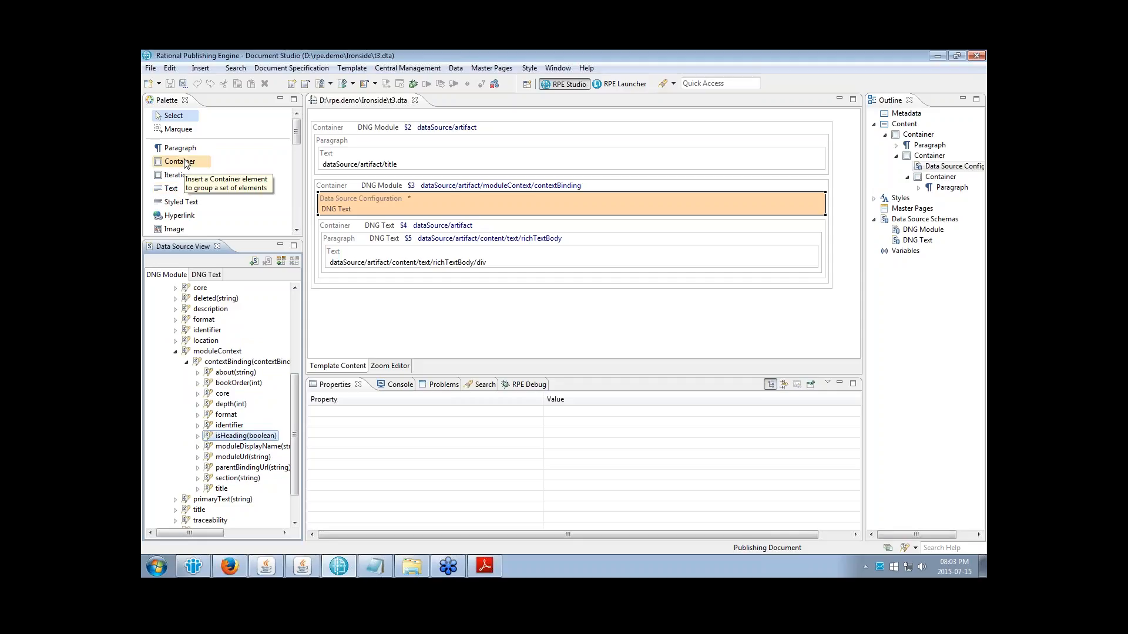
pyautogui.click(371, 231)
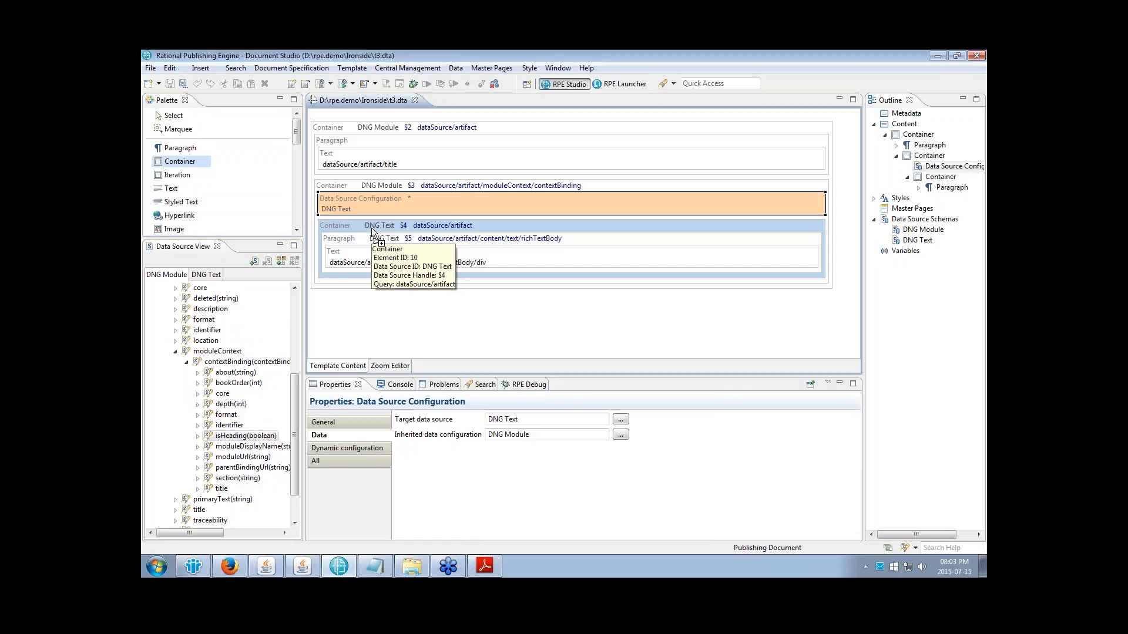
pyautogui.click(167, 117)
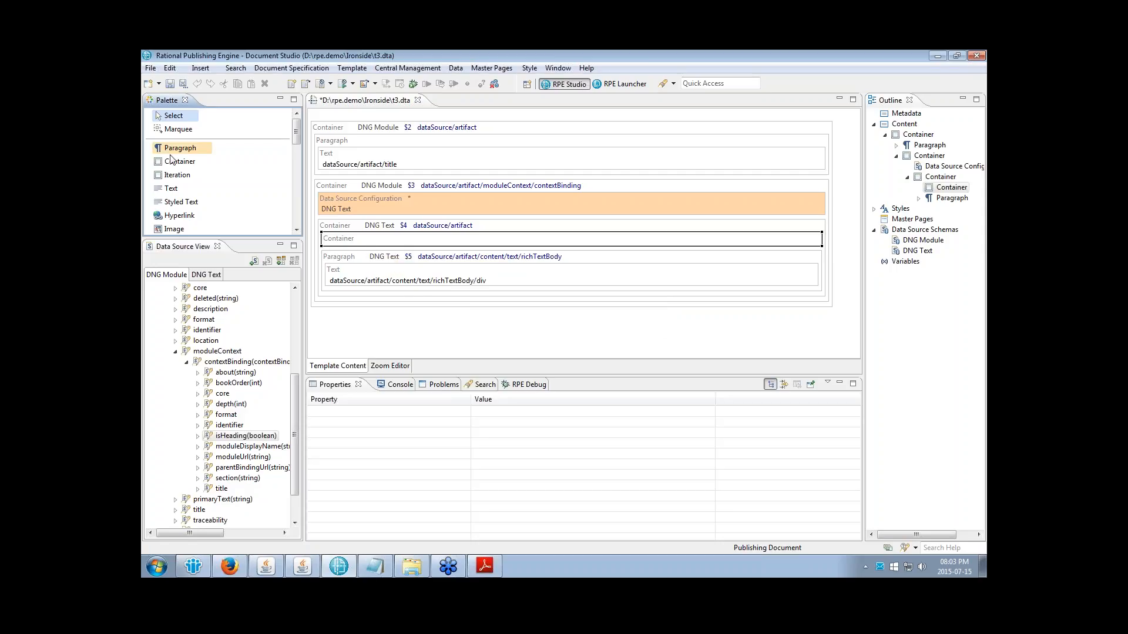
# Step: Add a paragraph to the inner container with the DNG Text artifact title as its value in context $4, and save the template
pyautogui.moveTo(167, 149); pyautogui.dragTo(346, 237)
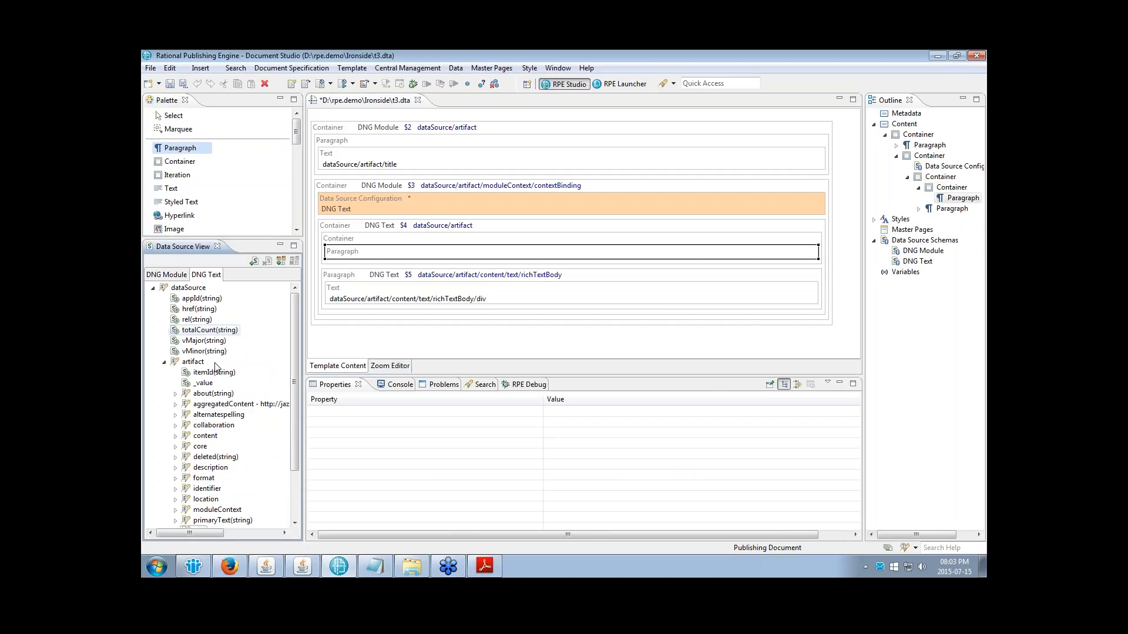
pyautogui.scroll(-2, 209, 453)
pyautogui.moveTo(199, 468); pyautogui.dragTo(370, 255)
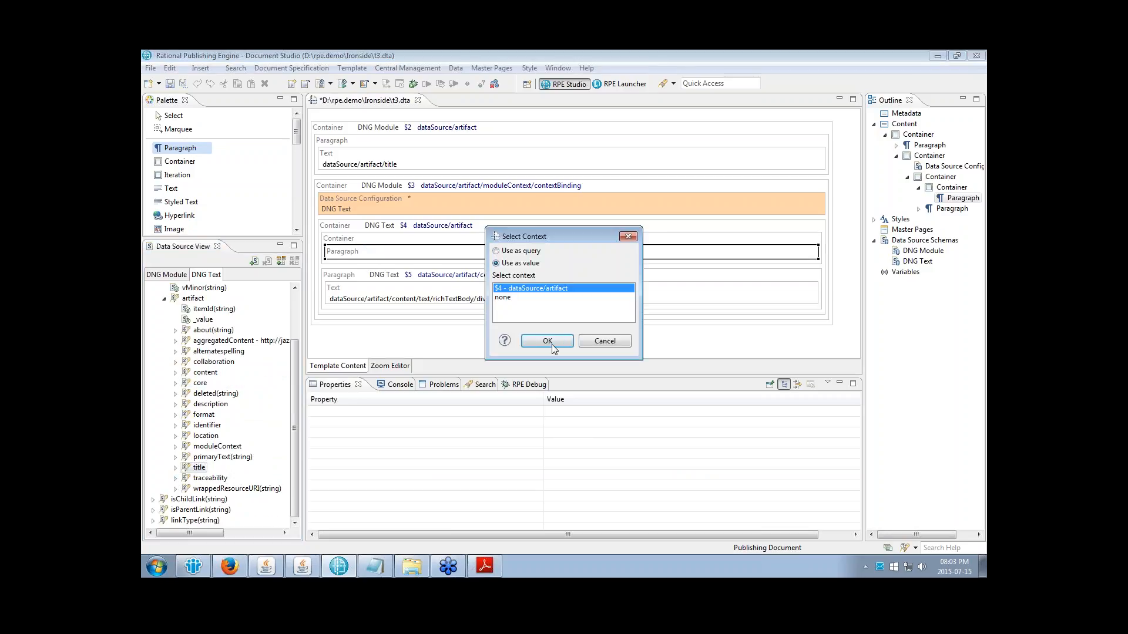
pyautogui.click(551, 344)
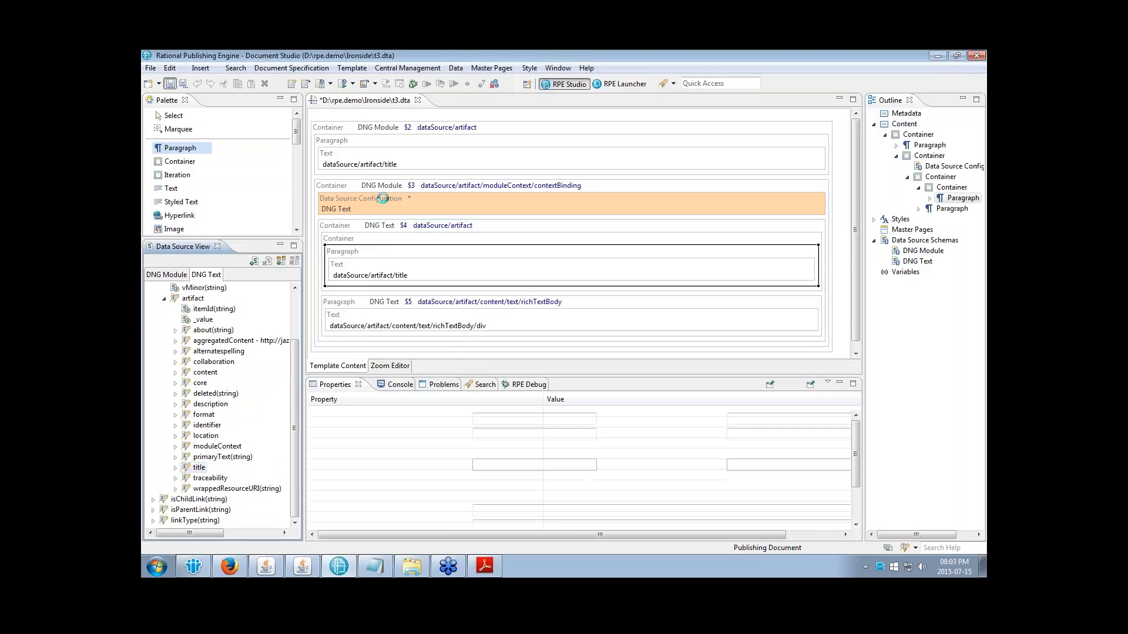
pyautogui.hotkey('ctrl', 's')
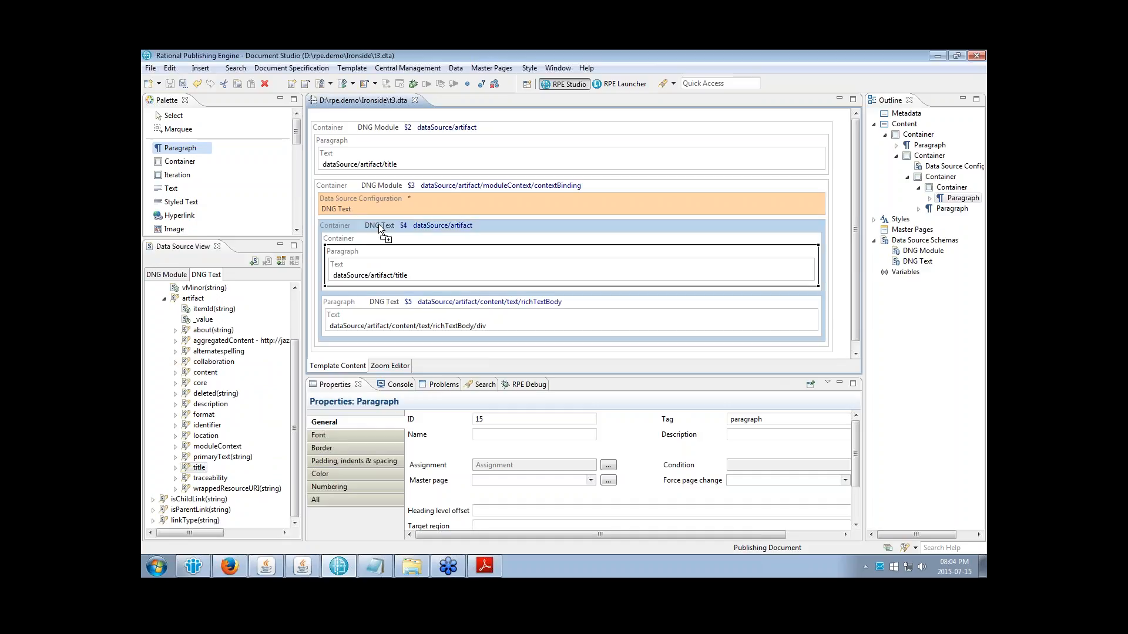
# Step: Move the title paragraph directly into the DNG Text $4 container, above the rich text paragraph, and delete the emptied inner container
pyautogui.click(158, 114)
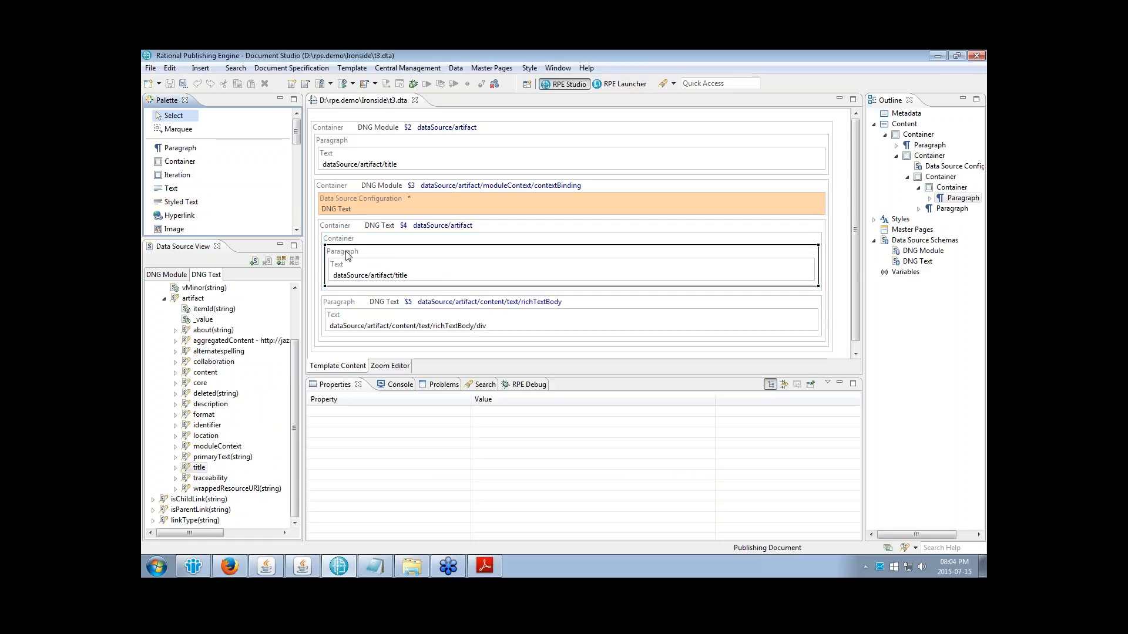
pyautogui.moveTo(348, 256); pyautogui.dragTo(348, 224)
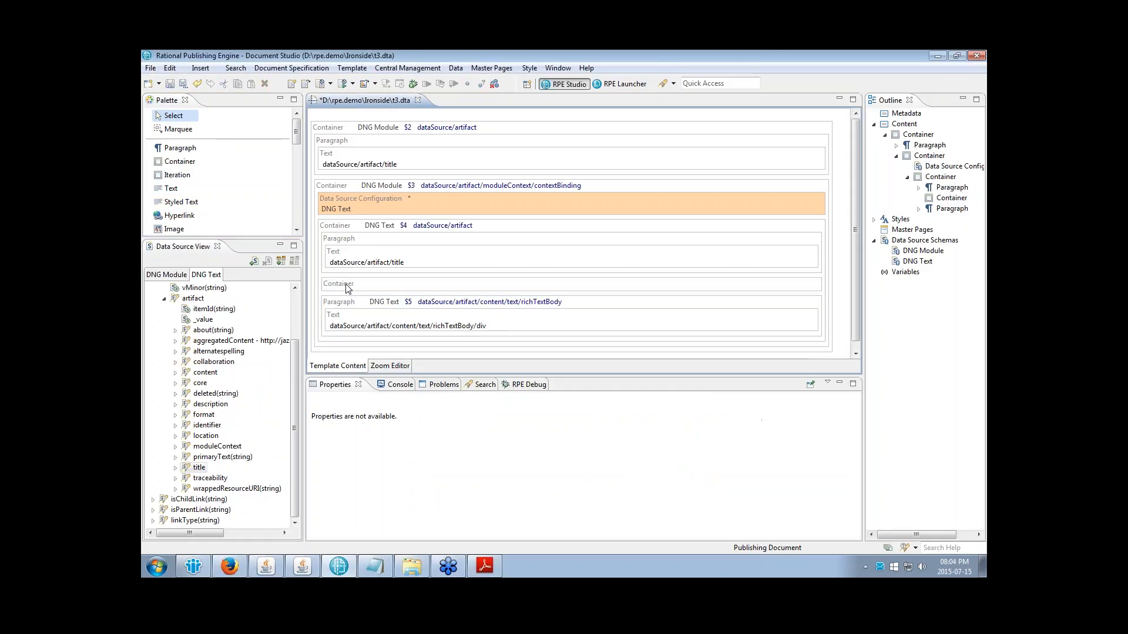
pyautogui.click(348, 287)
pyautogui.press('Delete')
# Step: Set a condition on the title paragraph in the $4 container: the $3 contextBinding attribute isHeading equals true
pyautogui.click(362, 244)
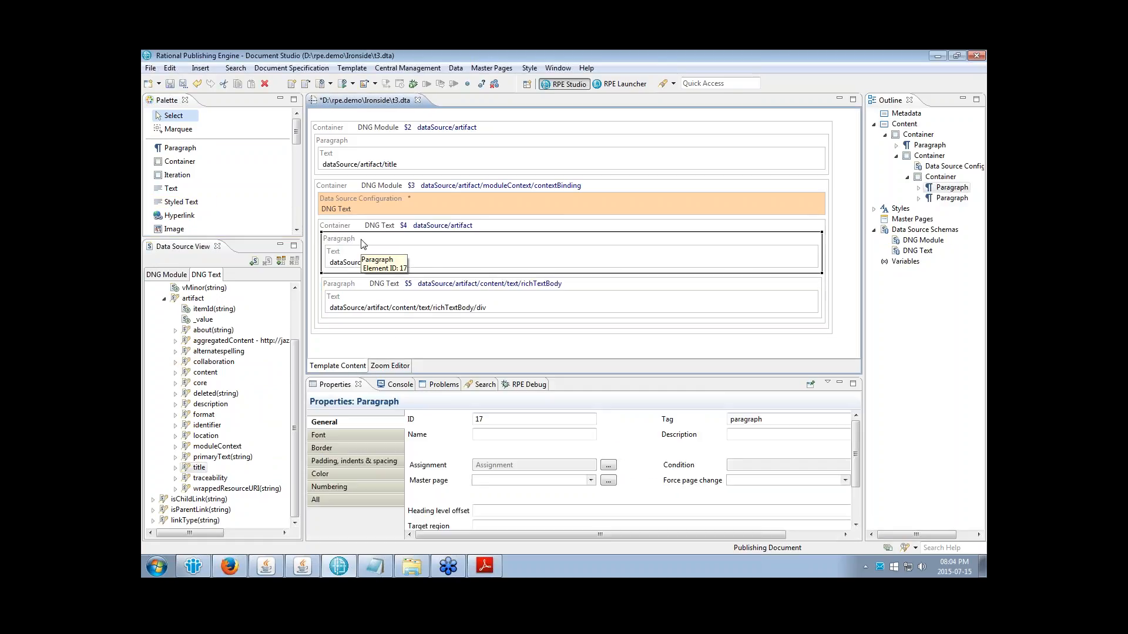
pyautogui.rightClick(363, 243)
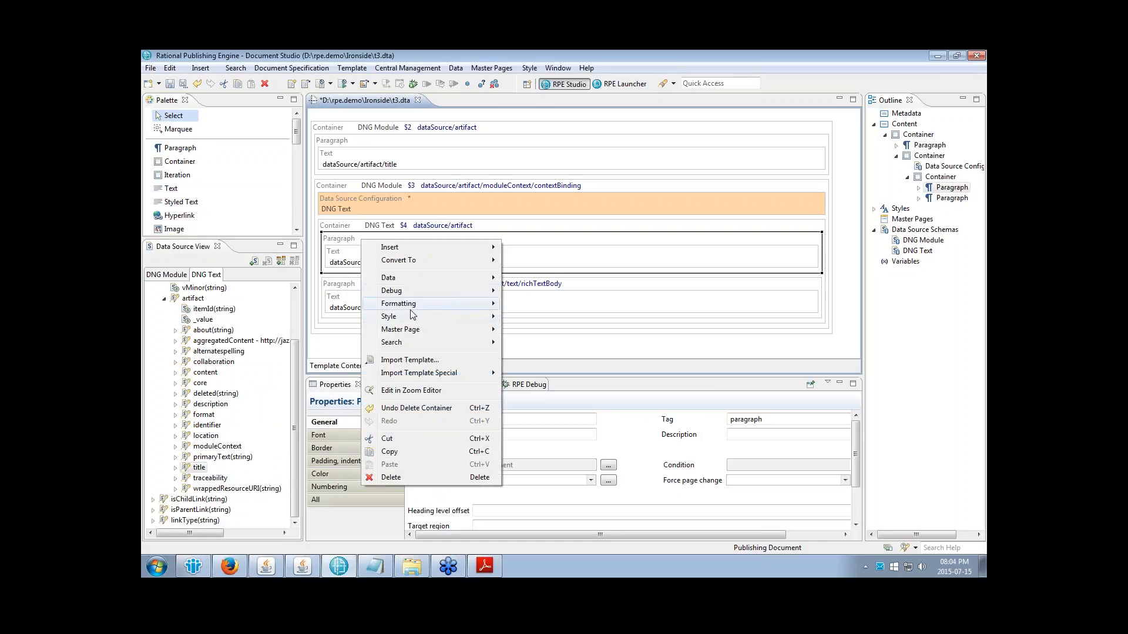
pyautogui.moveTo(405, 286)
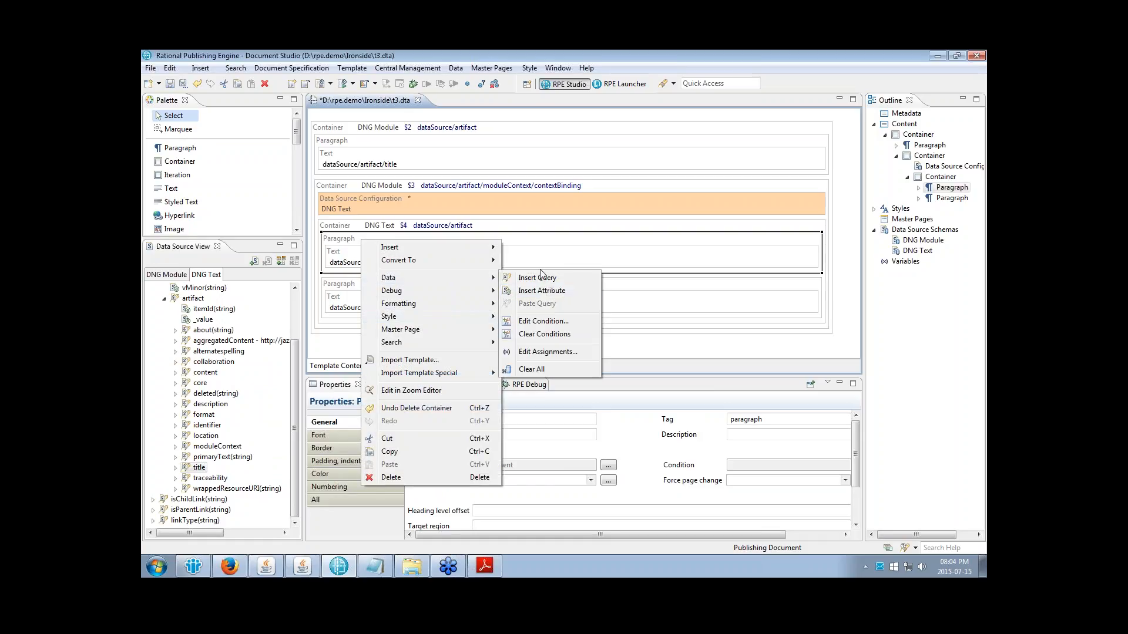
pyautogui.click(543, 321)
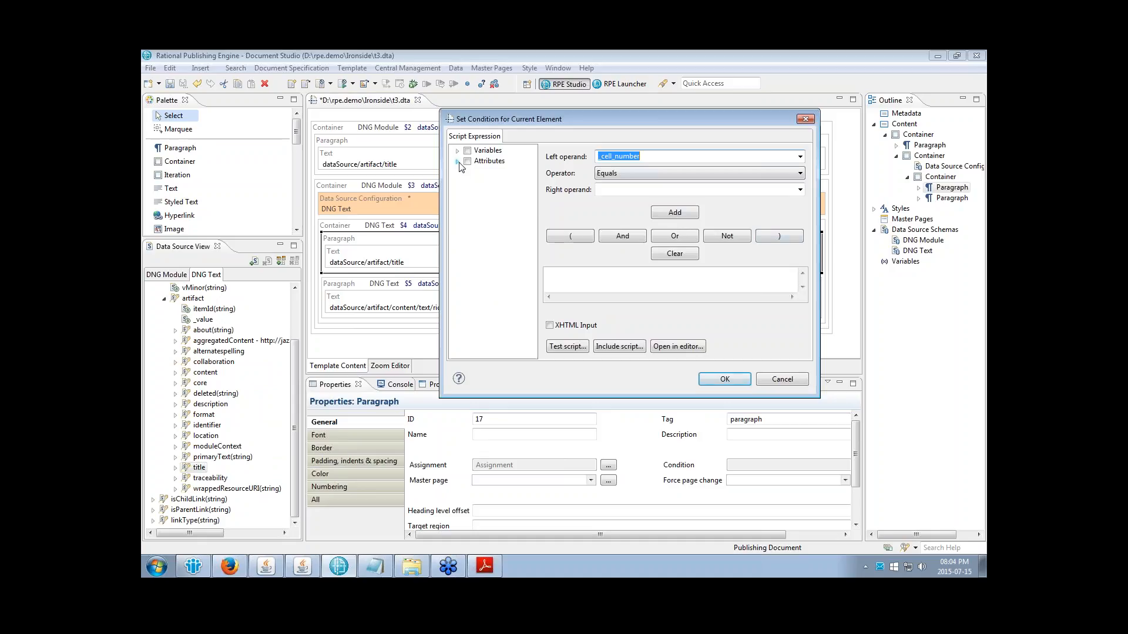
pyautogui.click(457, 160)
pyautogui.click(468, 183)
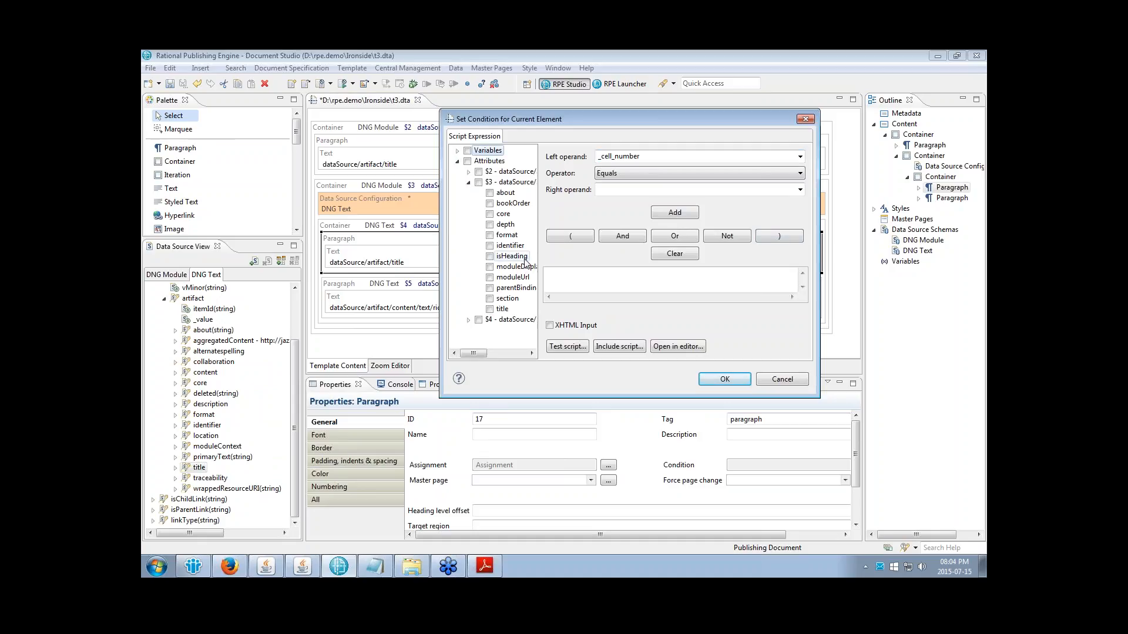
pyautogui.click(800, 158)
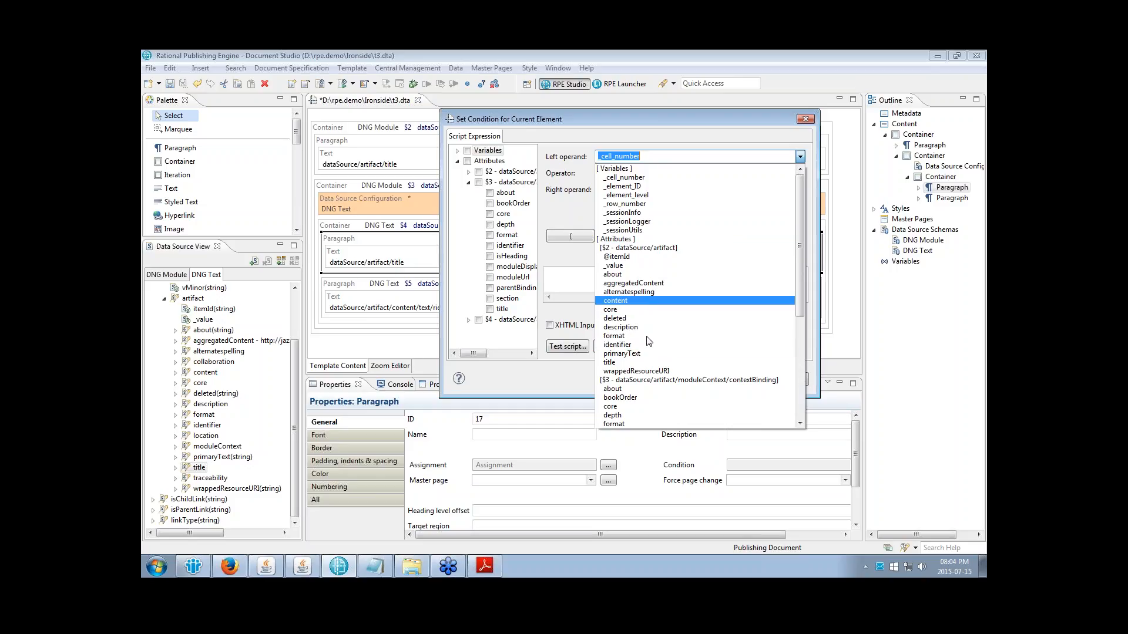
pyautogui.scroll(-2, 631, 376)
pyautogui.click(630, 389)
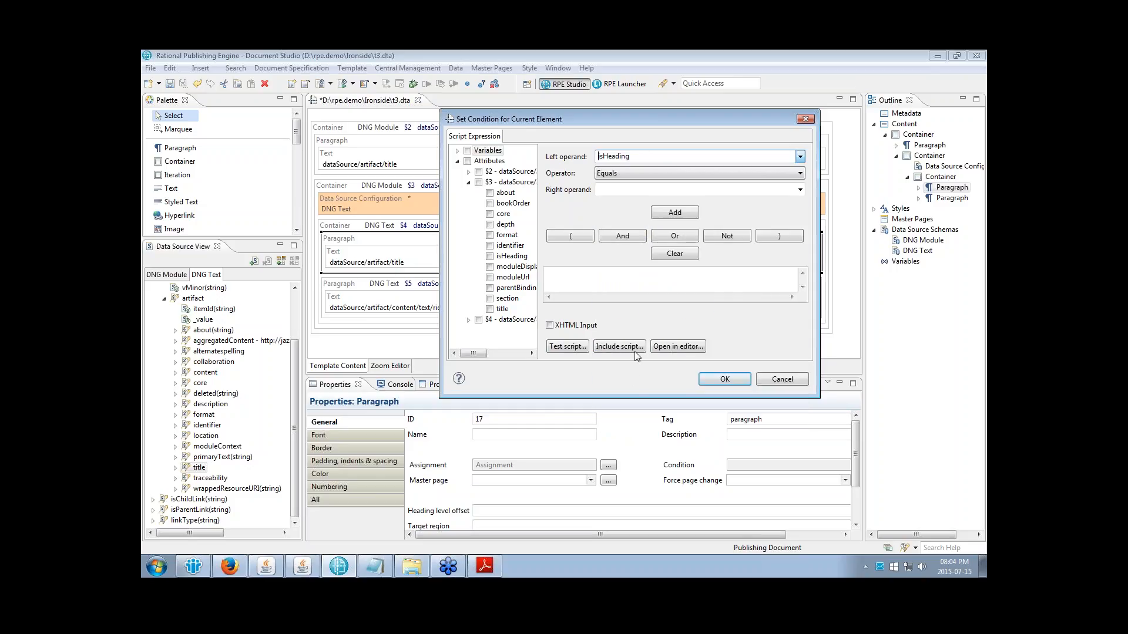
pyautogui.click(616, 189)
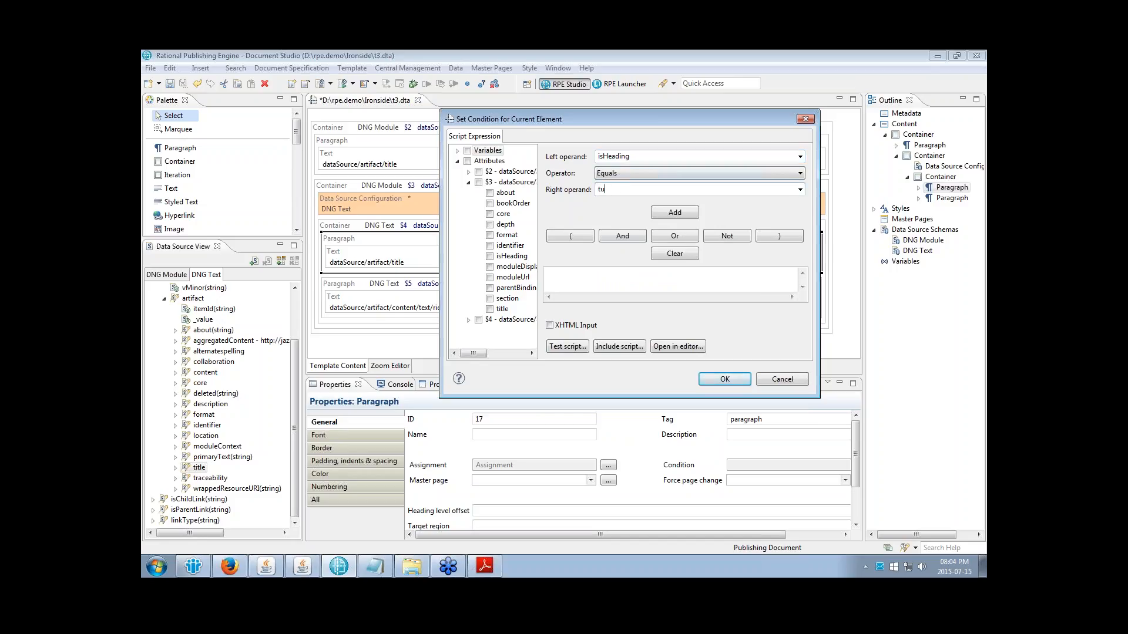
pyautogui.write('true')
pyautogui.click(674, 213)
pyautogui.click(723, 379)
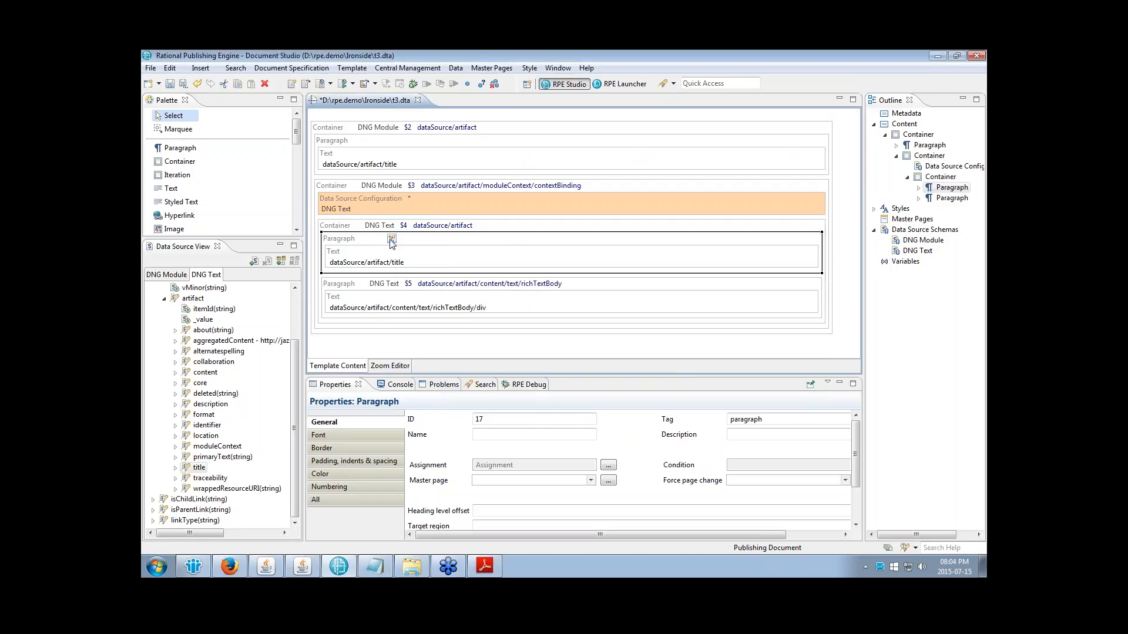
# Step: Set a condition on the rich text paragraph in the $4 container: the $3 contextBinding attribute isHeading is not equal to true; save the template
pyautogui.click(375, 288)
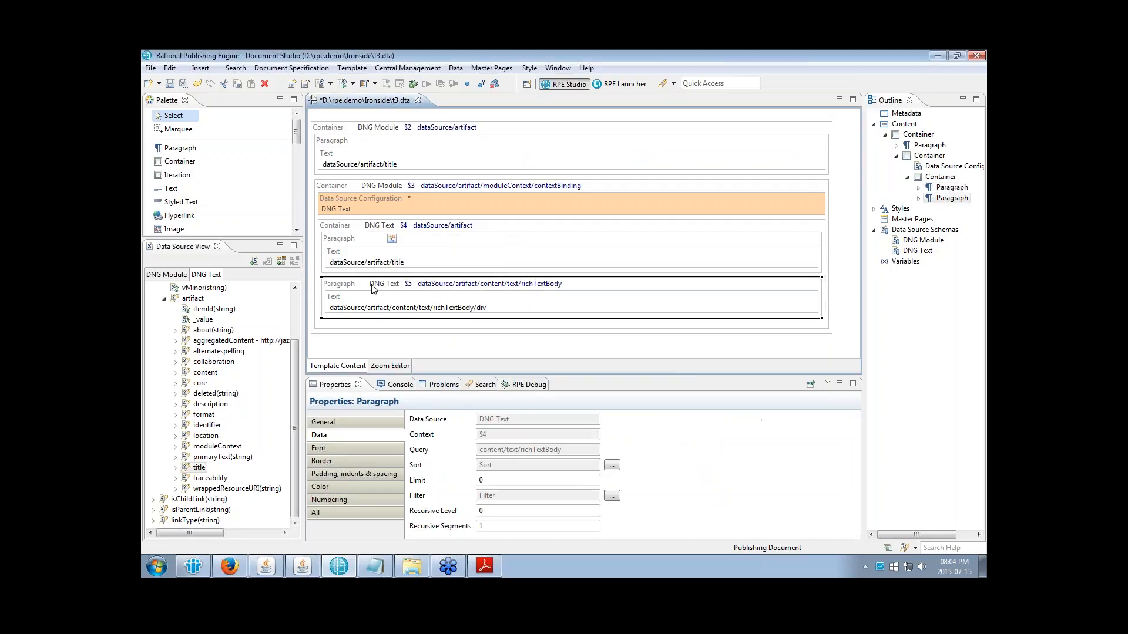
pyautogui.rightClick(378, 286)
pyautogui.moveTo(415, 329)
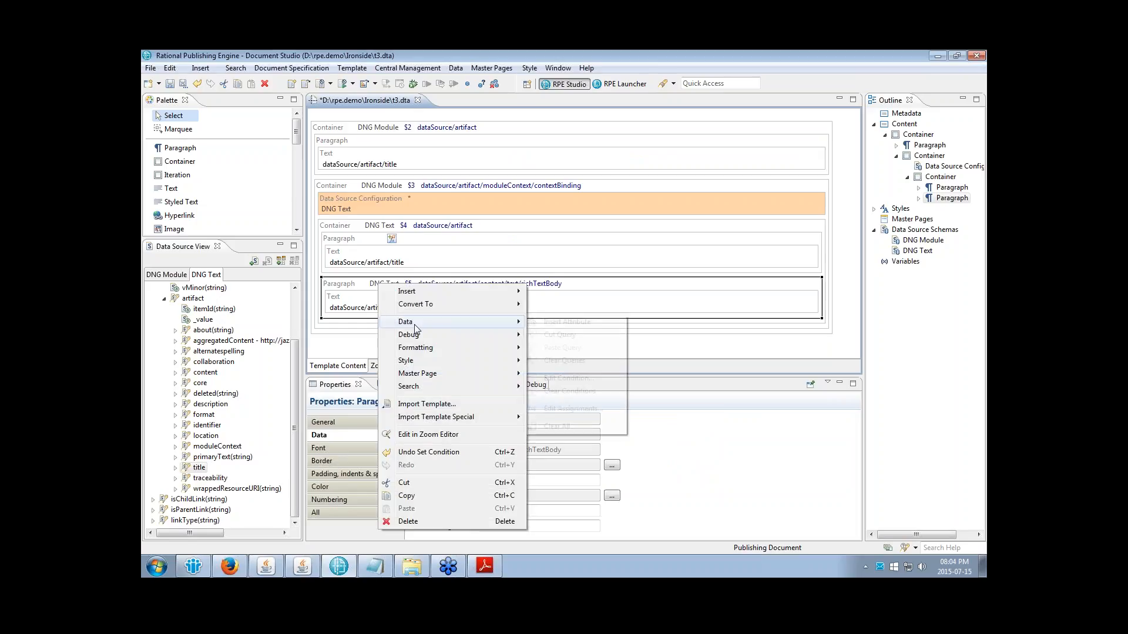
pyautogui.click(582, 378)
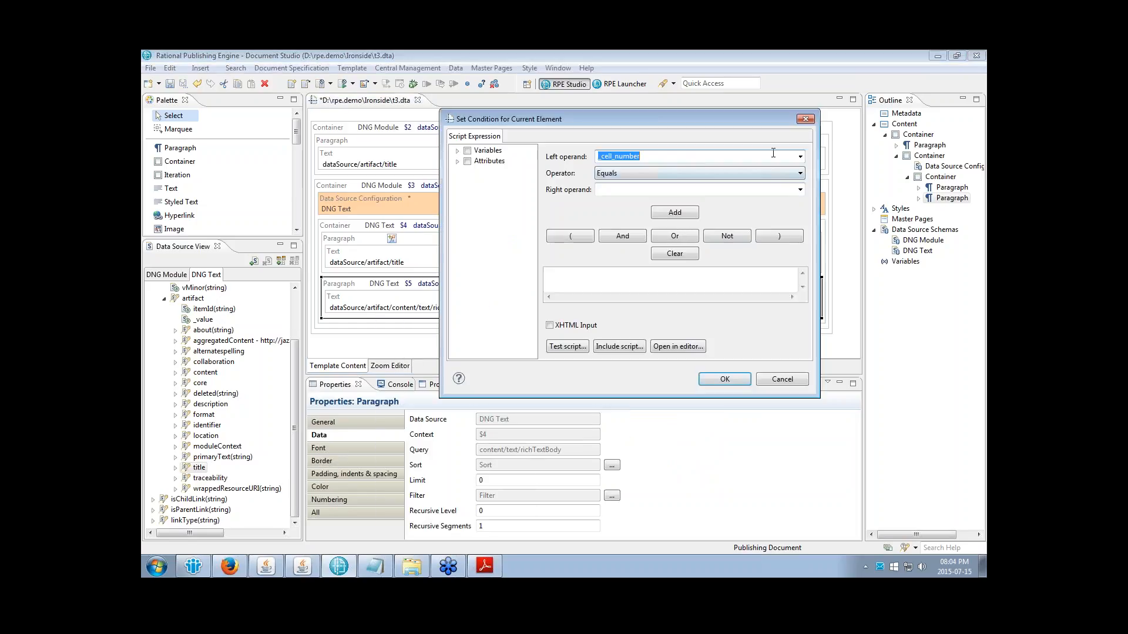
pyautogui.click(800, 157)
pyautogui.scroll(-10, 655, 318)
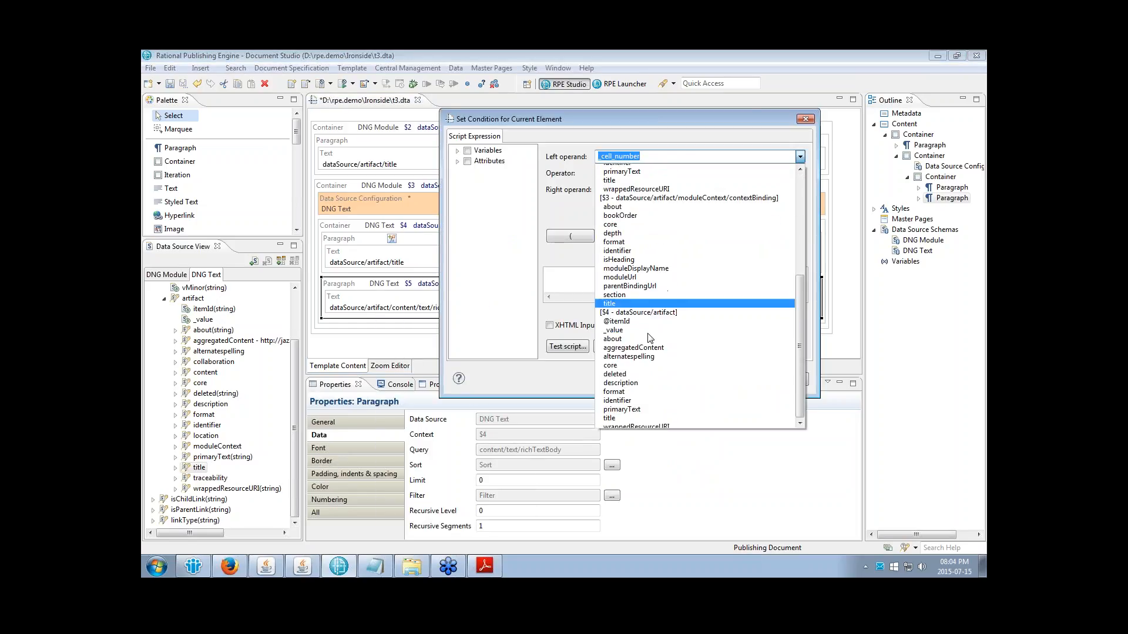
pyautogui.click(617, 259)
pyautogui.click(606, 190)
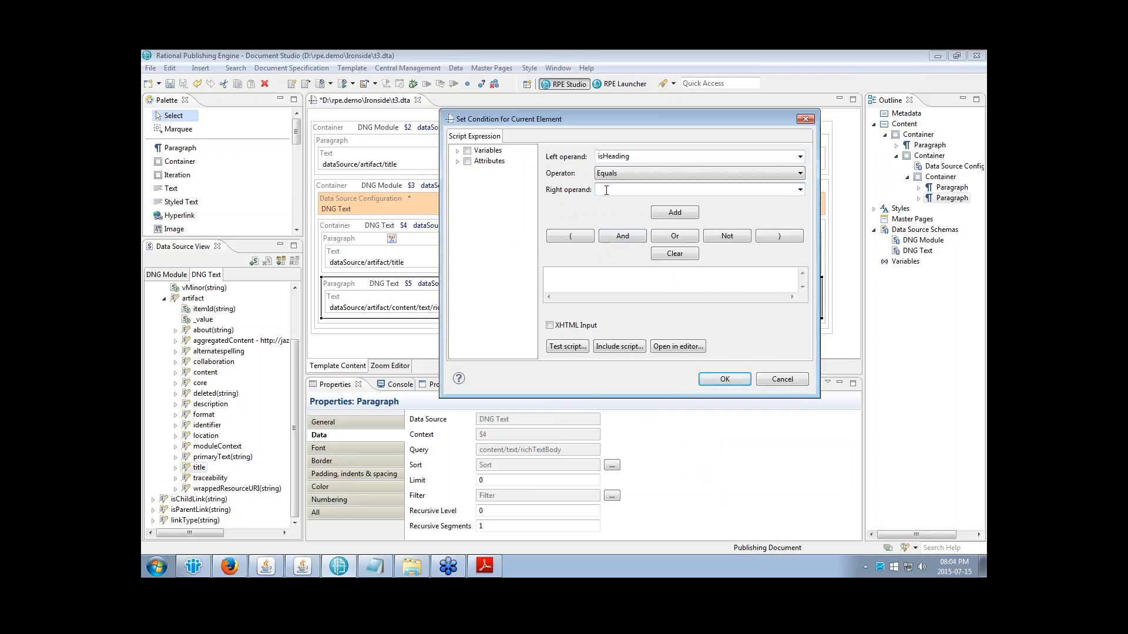
pyautogui.click(618, 171)
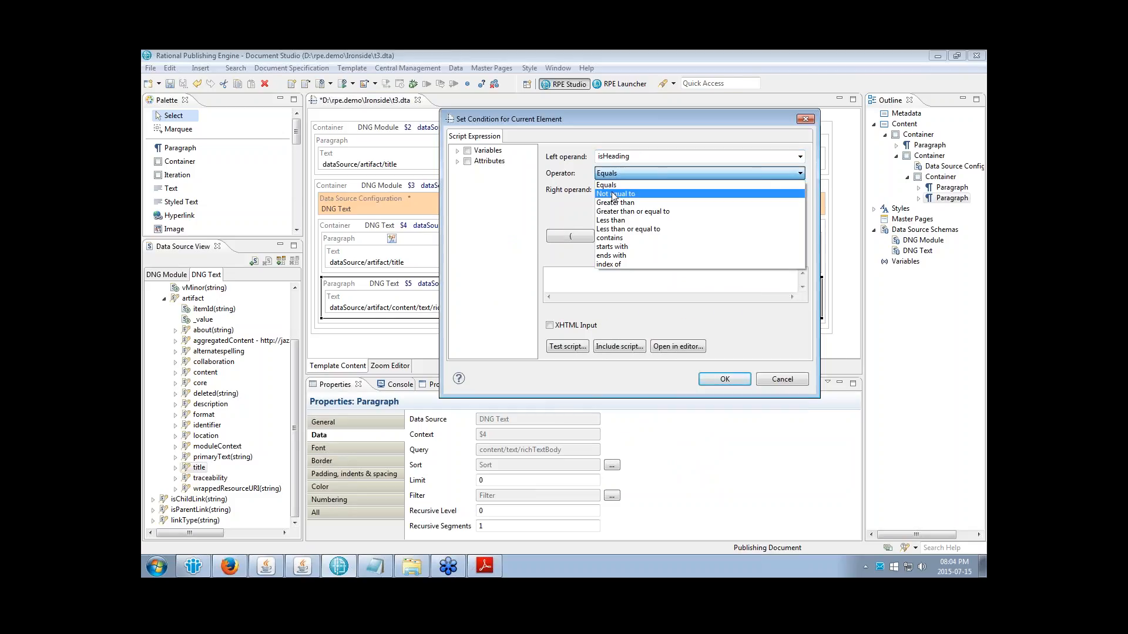
pyautogui.click(612, 195)
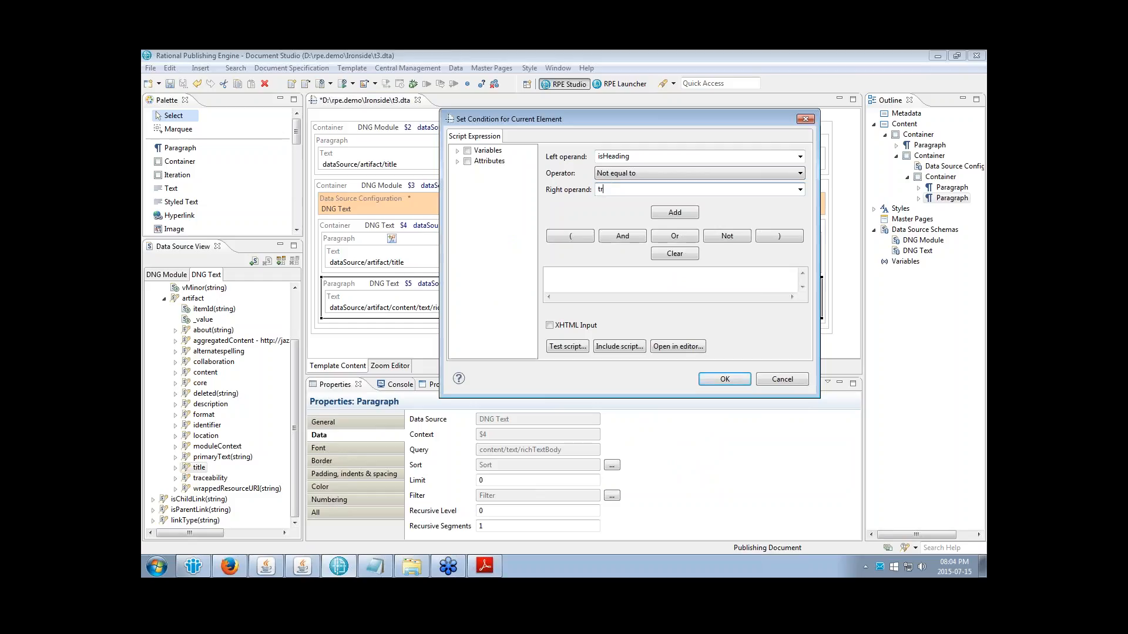
pyautogui.write('true')
pyautogui.click(675, 212)
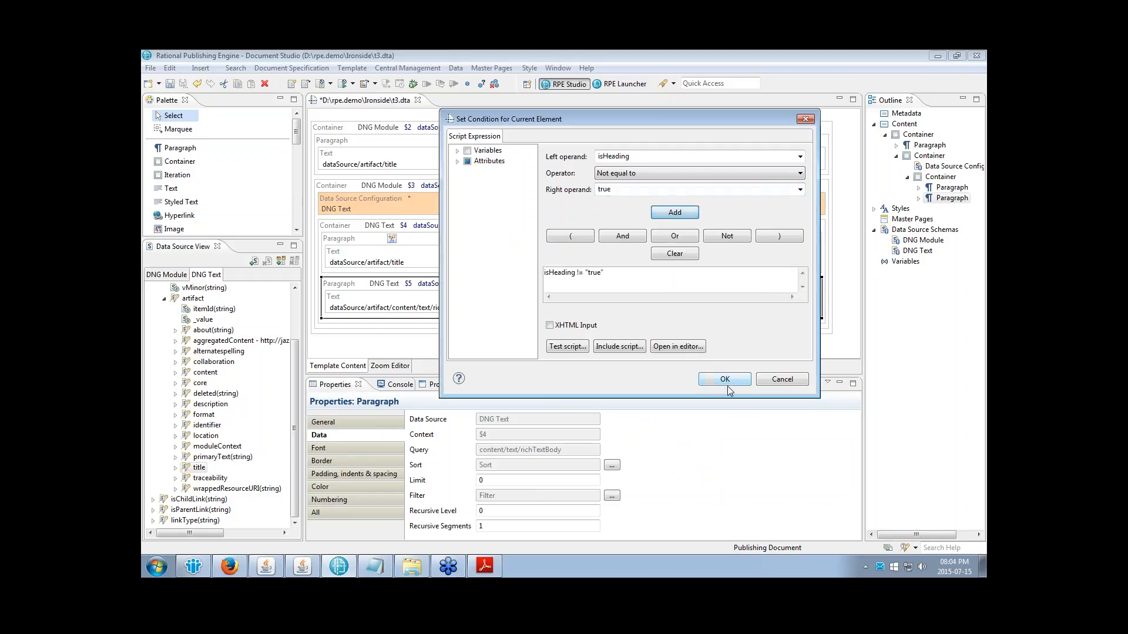
pyautogui.click(725, 379)
pyautogui.hotkey('ctrl', 's')
pyautogui.moveTo(396, 242)
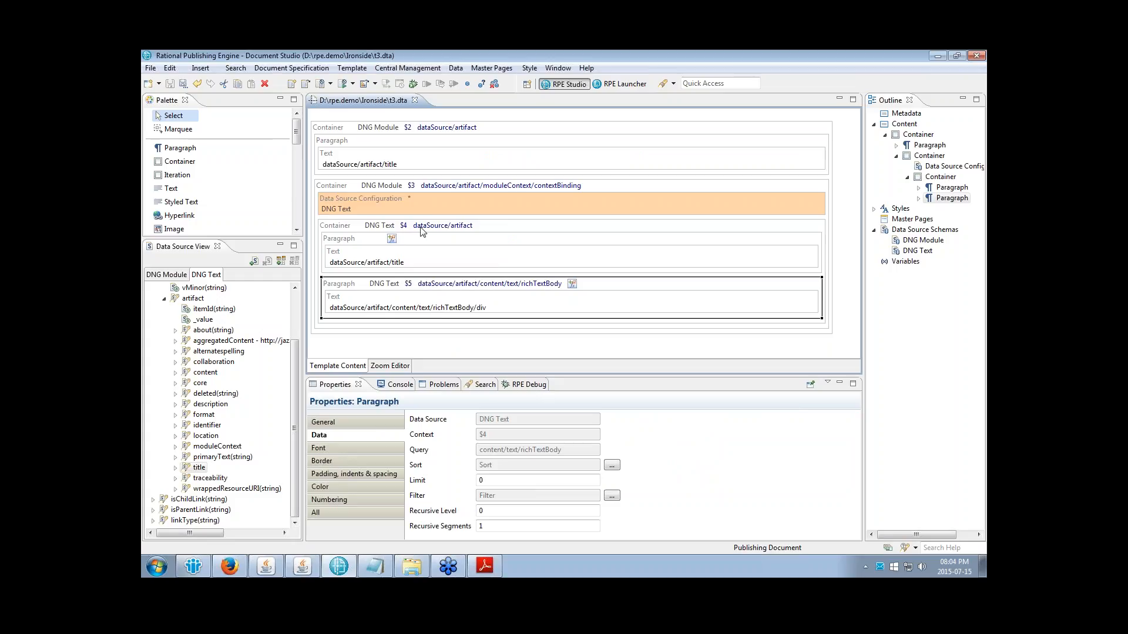
pyautogui.click(424, 230)
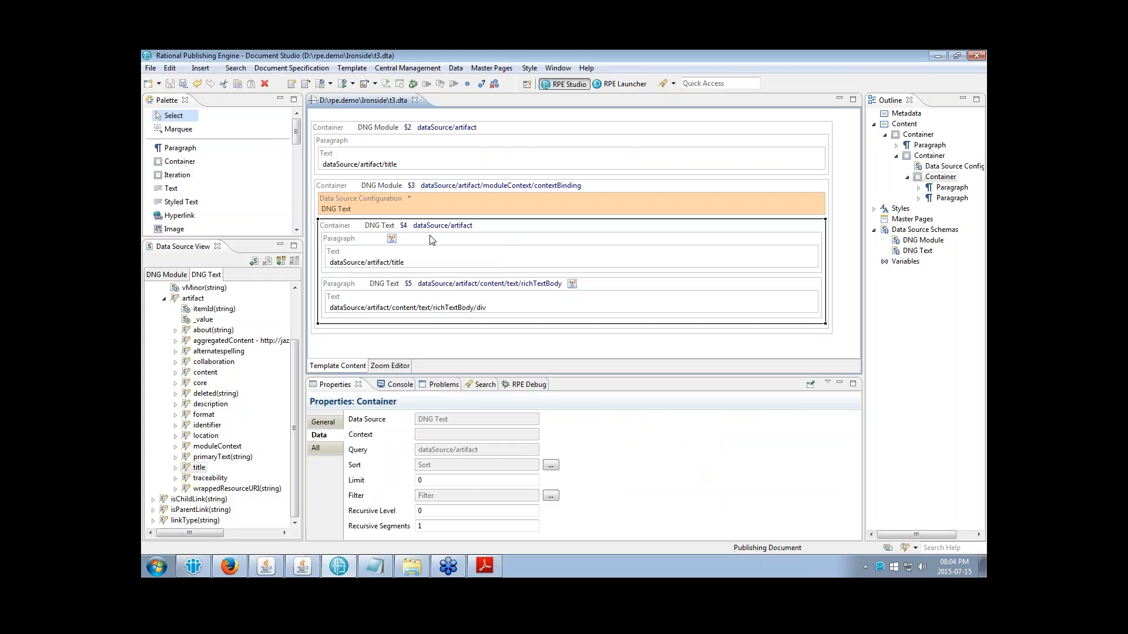
pyautogui.moveTo(394, 242)
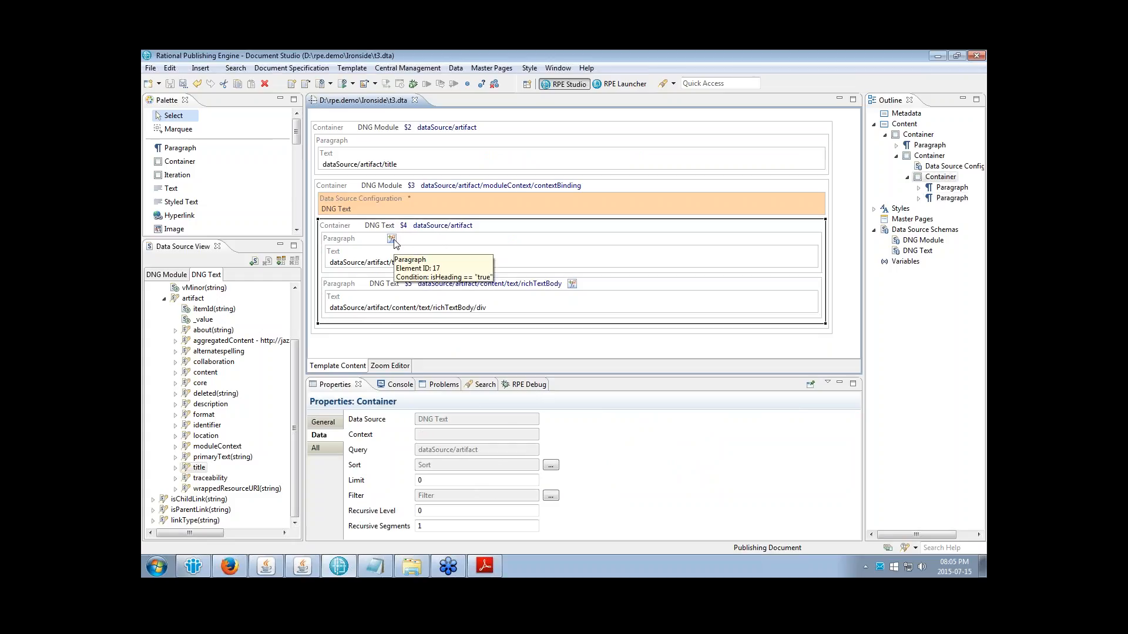
pyautogui.click(384, 262)
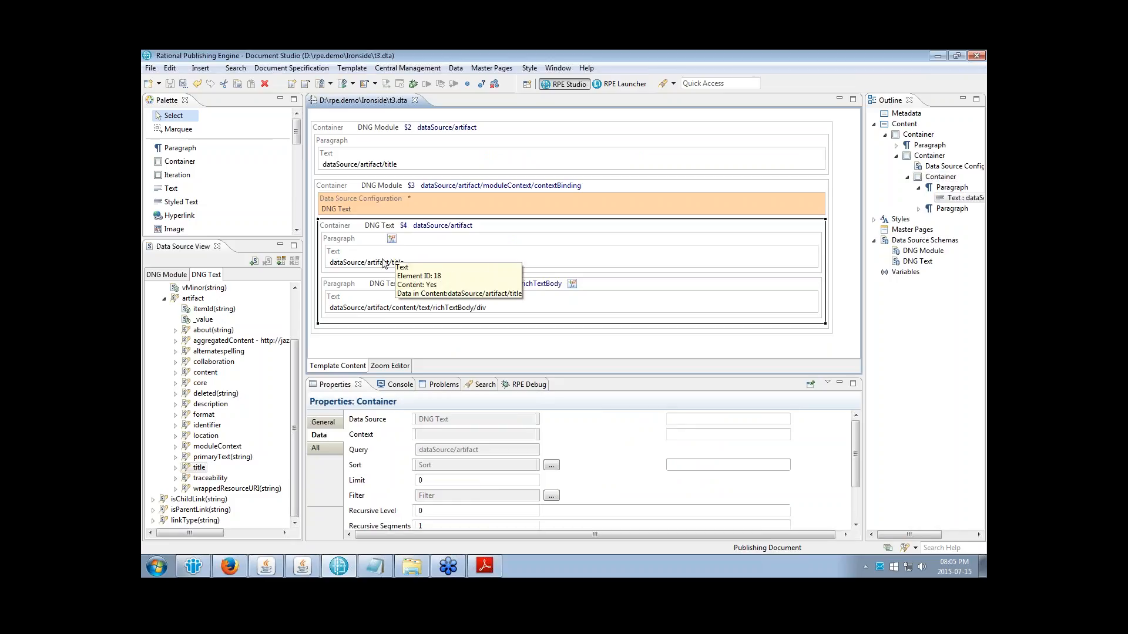
pyautogui.click(486, 306)
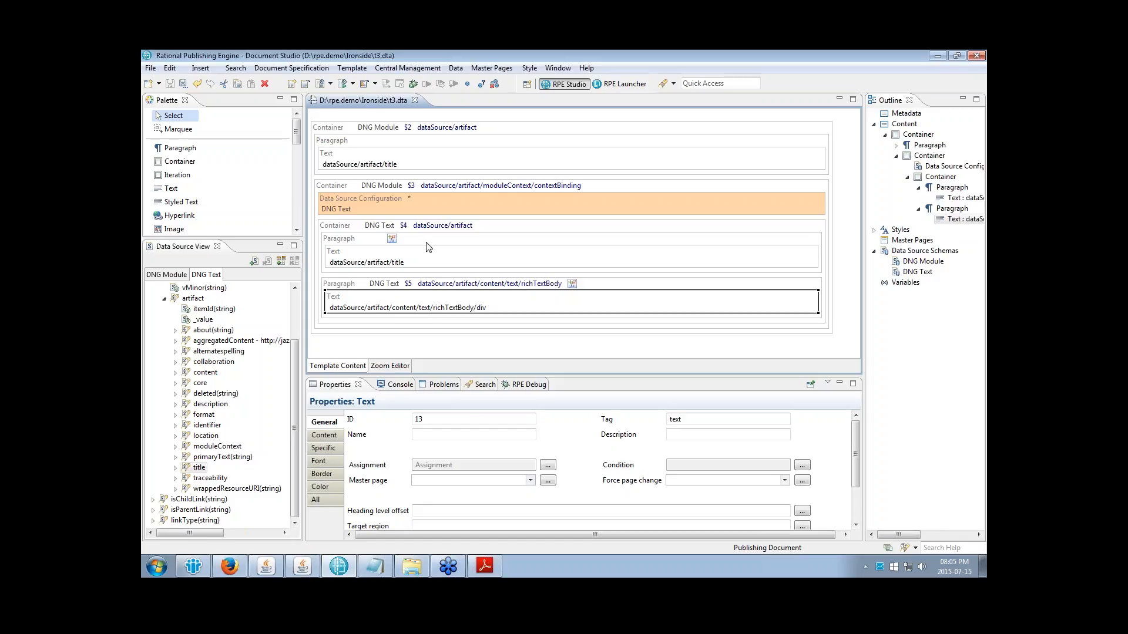
# Step: Set the style name of the title paragraph in the $4 container to the $3 contextBinding attribute depth, and save the template
pyautogui.click(332, 244)
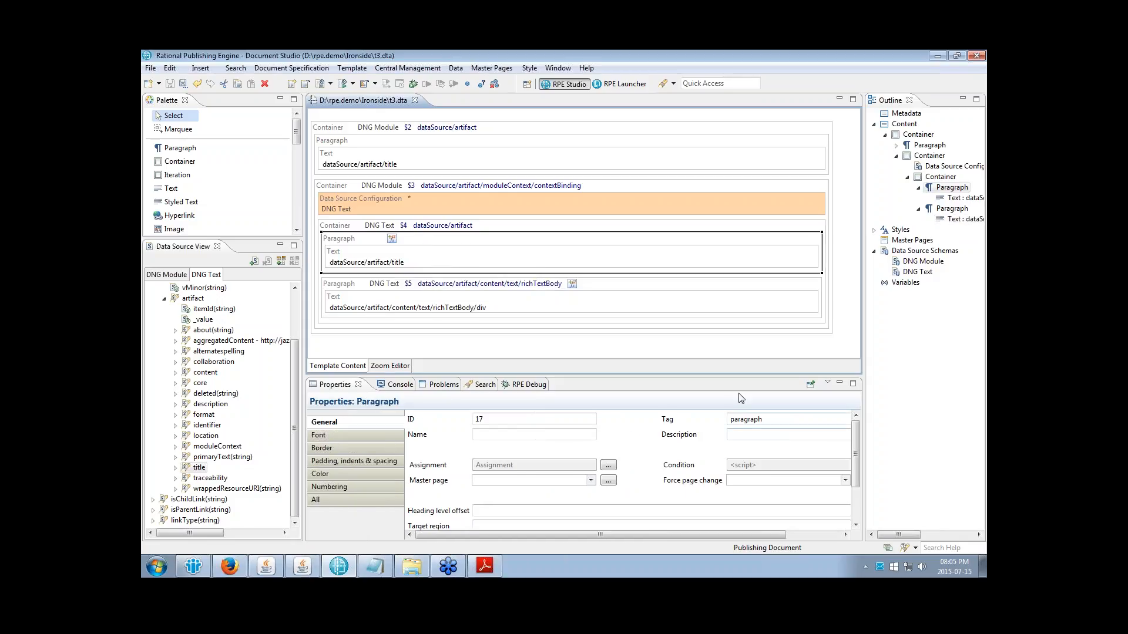
pyautogui.moveTo(719, 376); pyautogui.dragTo(719, 312)
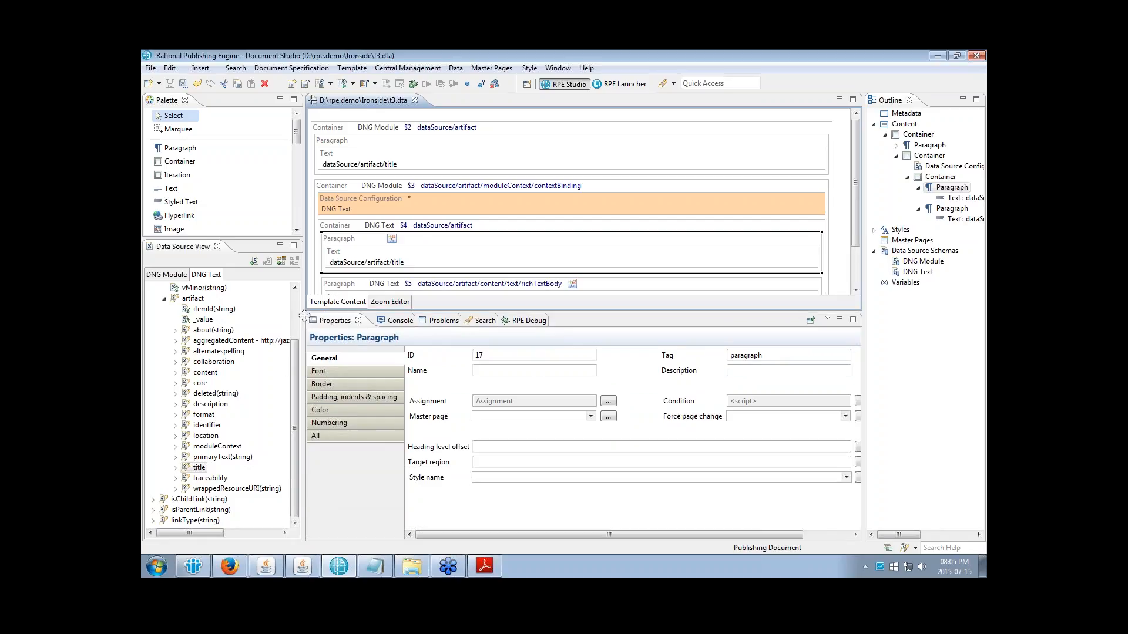
pyautogui.moveTo(303, 304); pyautogui.dragTo(268, 304)
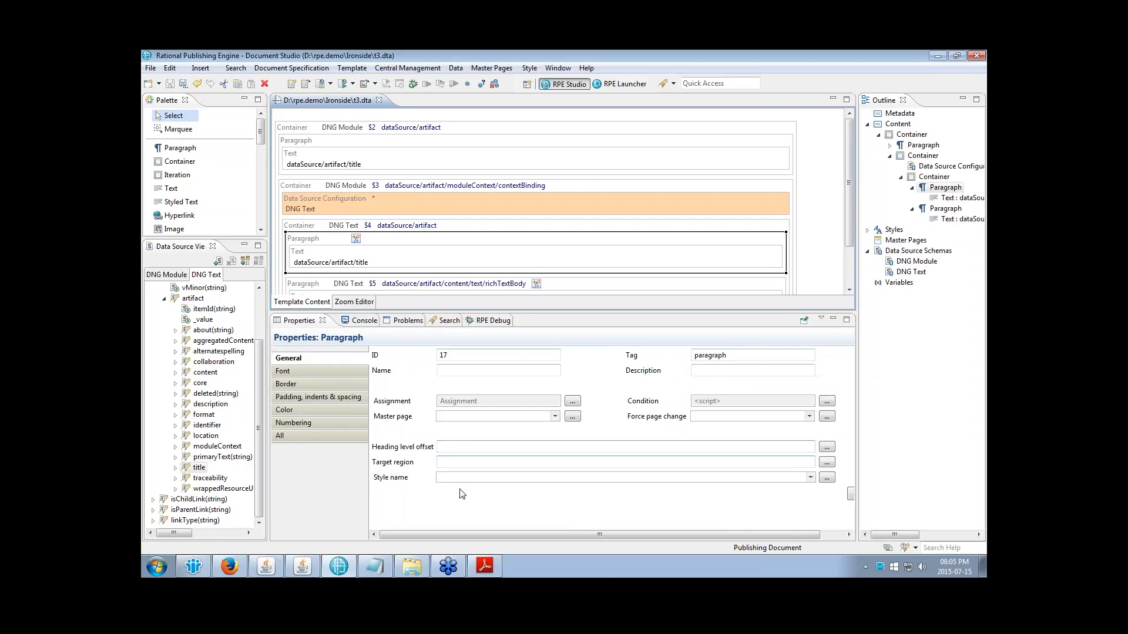
pyautogui.click(827, 481)
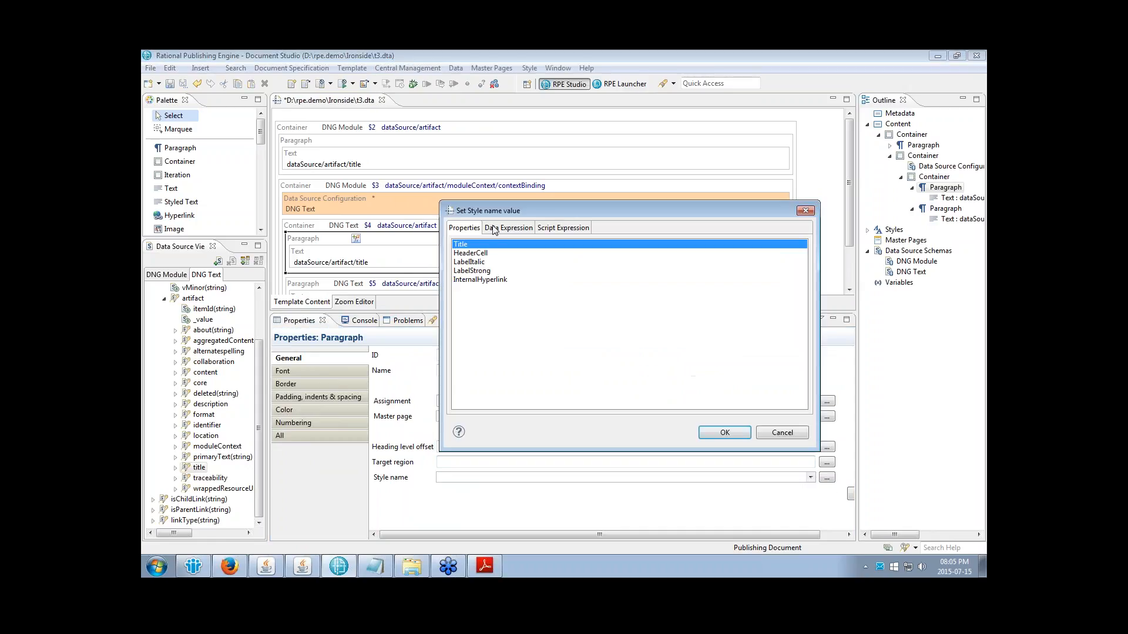
pyautogui.click(494, 229)
pyautogui.click(460, 256)
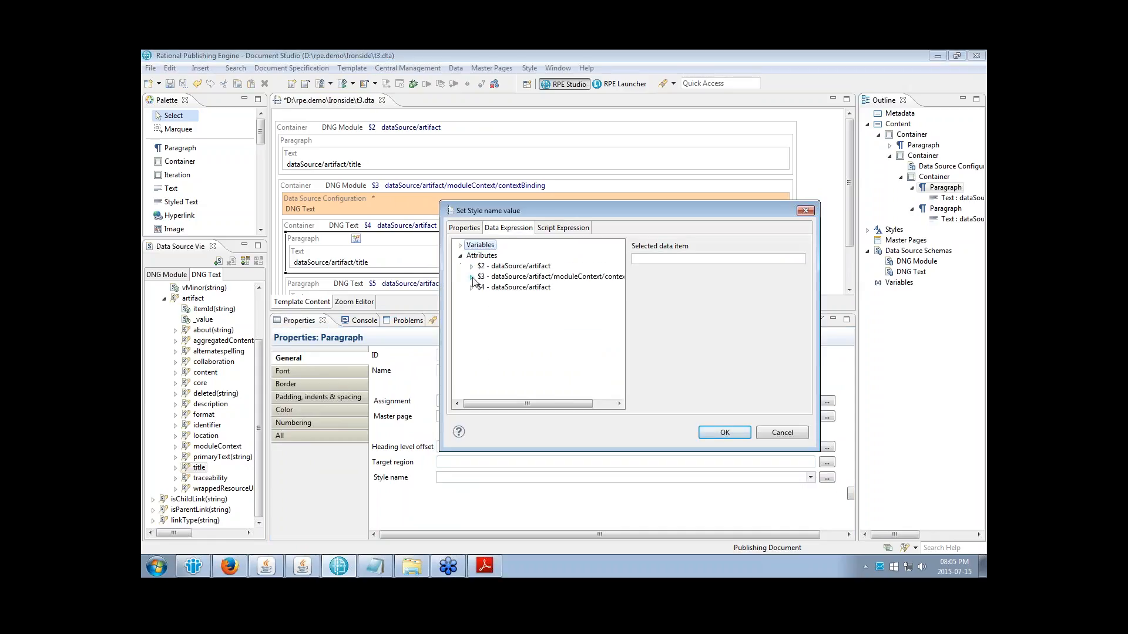
pyautogui.click(472, 267)
pyautogui.scroll(-1, 505, 329)
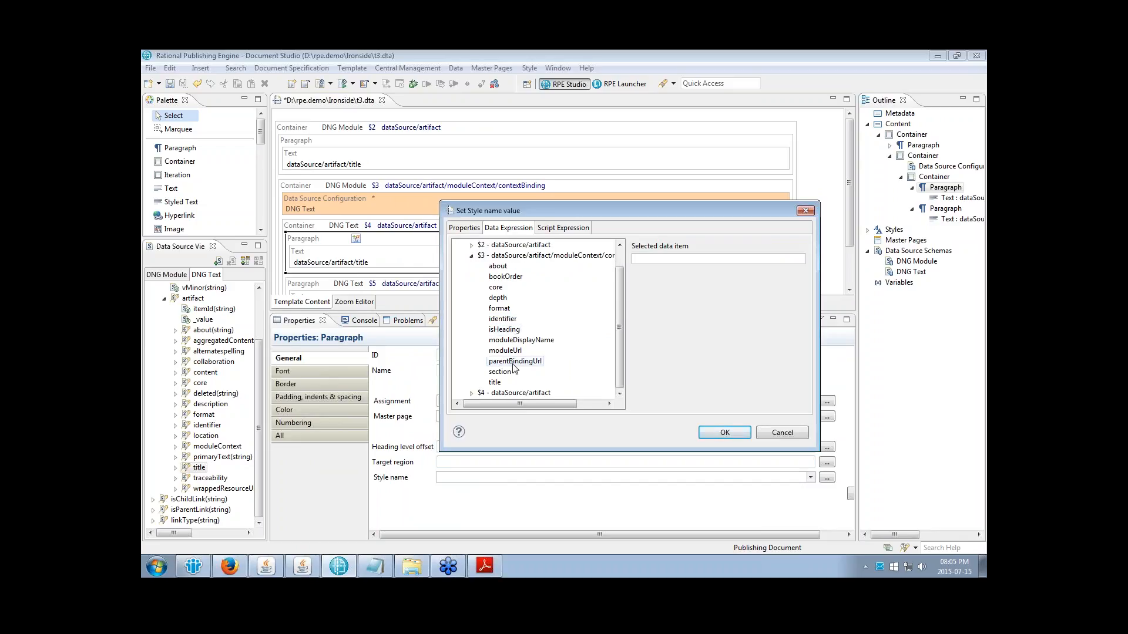
pyautogui.click(498, 299)
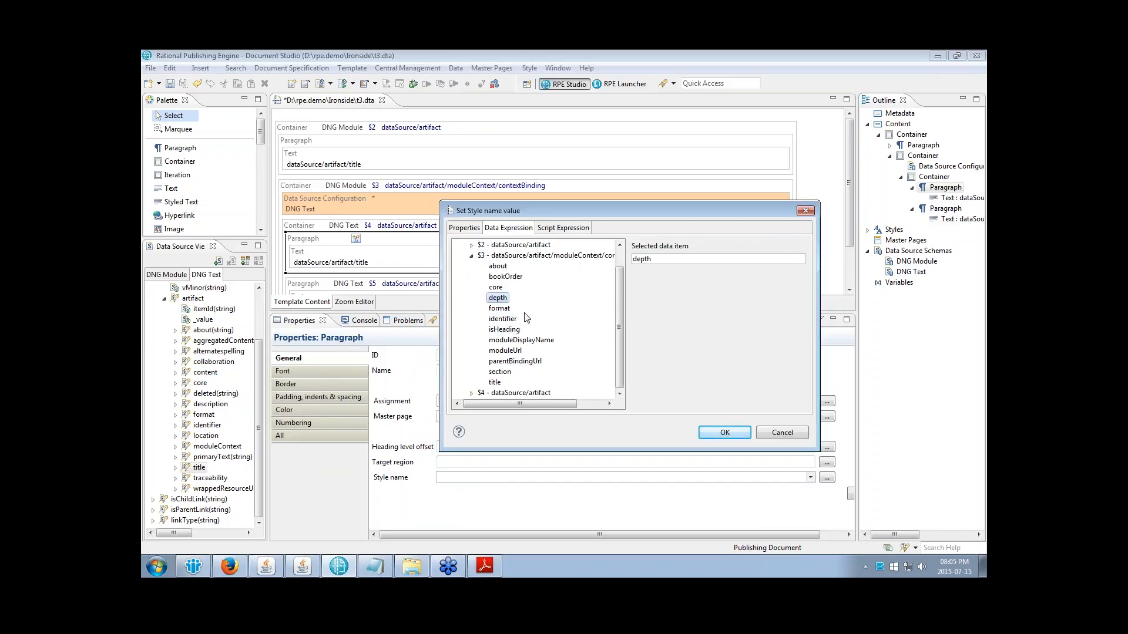
pyautogui.click(724, 433)
pyautogui.hotkey('ctrl', 's')
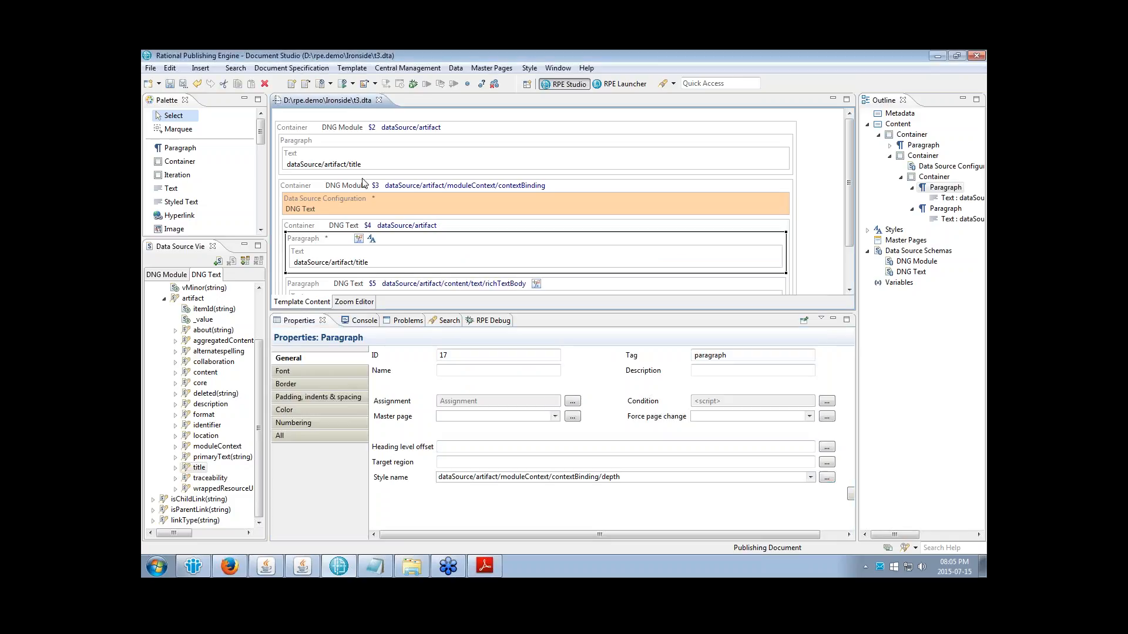
# Step: Generate the document with the existing configuration and open the resulting HTML output
pyautogui.click(353, 84)
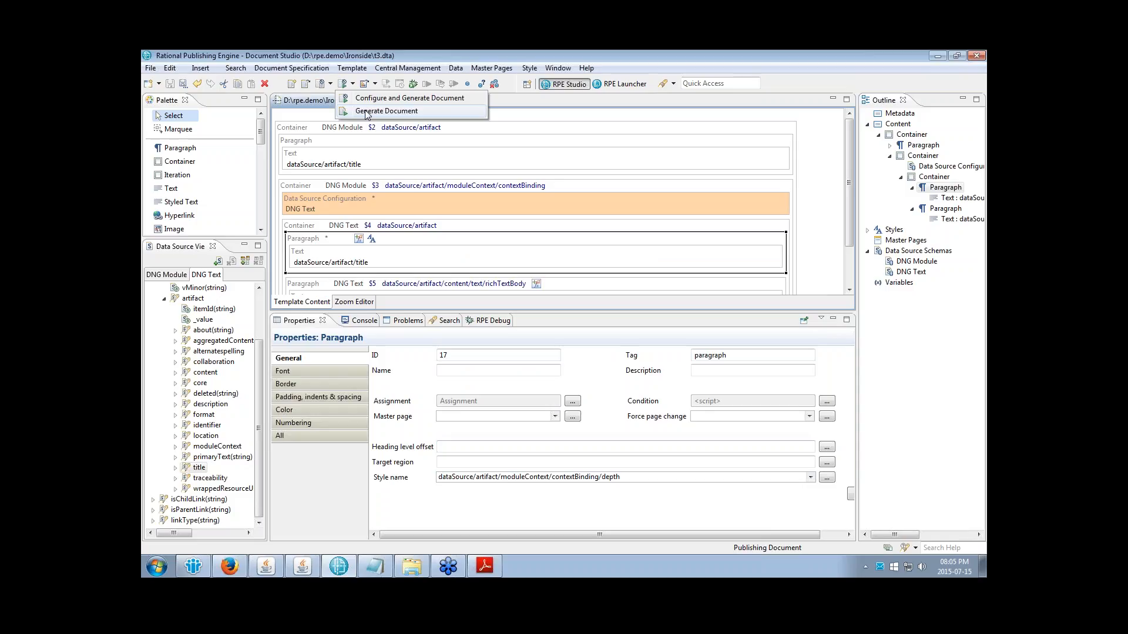
pyautogui.click(366, 112)
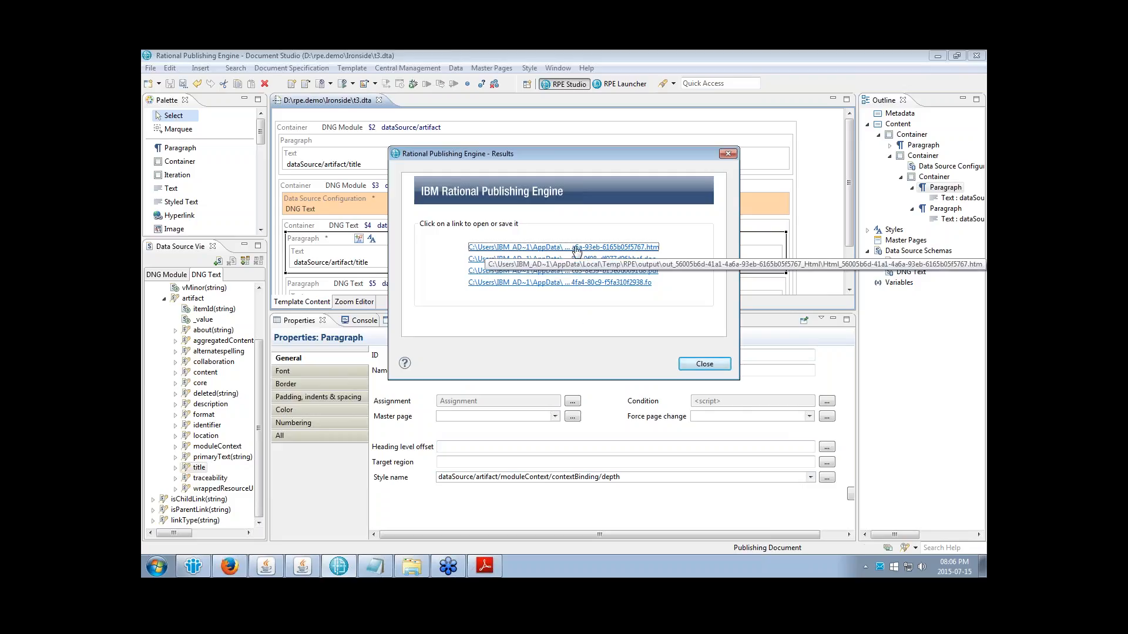
pyautogui.click(577, 247)
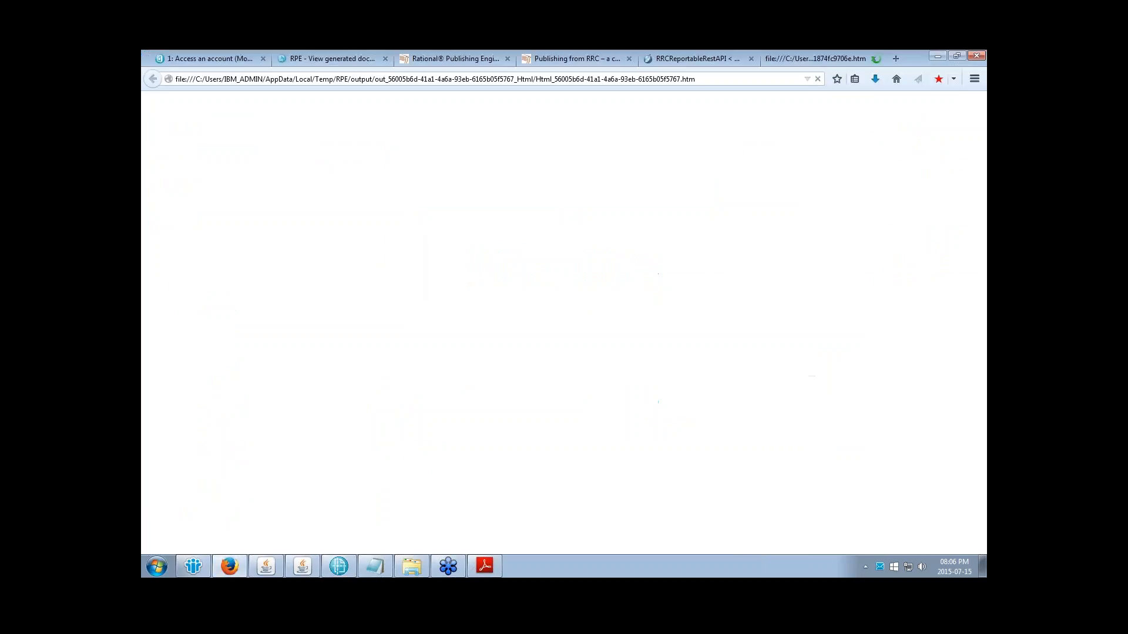
# Step: Examine the headings and body text throughout the HTML output, and close both generated HTML pages
pyautogui.moveTo(148, 130)
pyautogui.mouseDown()
pyautogui.moveTo(196, 133)
pyautogui.moveTo(195, 164)
pyautogui.moveTo(159, 128)
pyautogui.moveTo(197, 131)
pyautogui.moveTo(160, 131)
pyautogui.mouseUp()
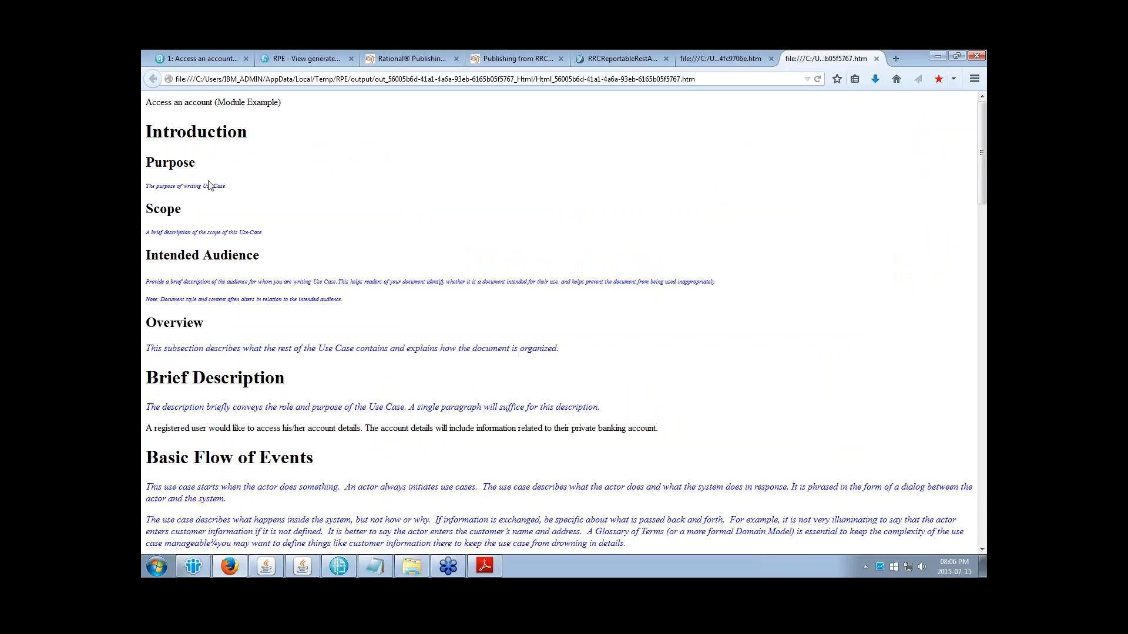
pyautogui.scroll(-1, 209, 185)
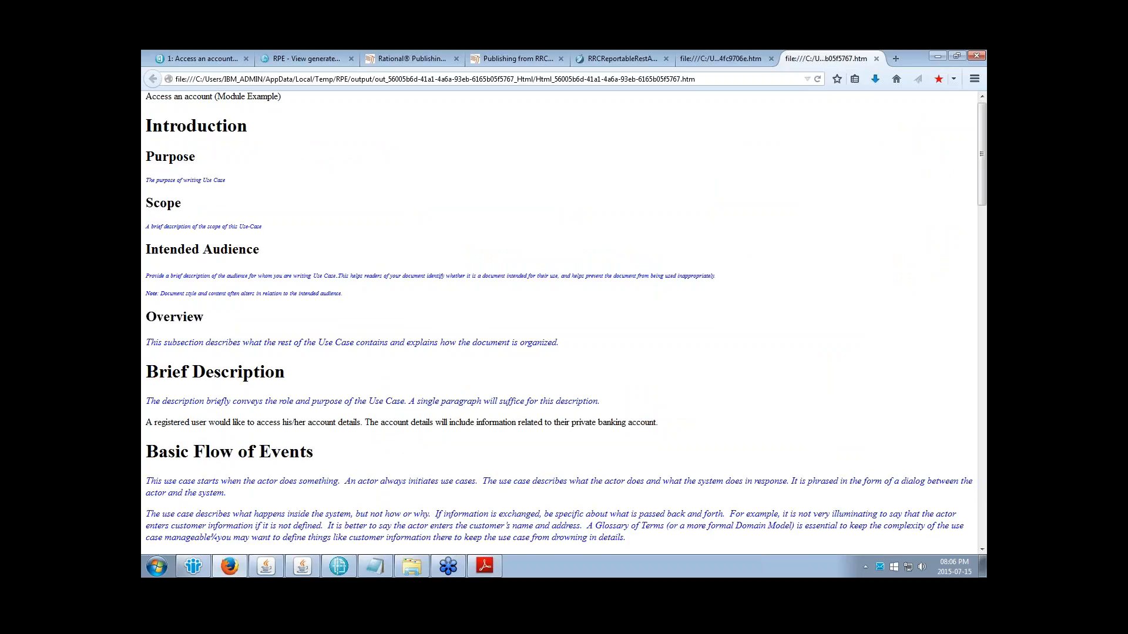
pyautogui.scroll(-20, 209, 173)
pyautogui.scroll(1, 209, 173)
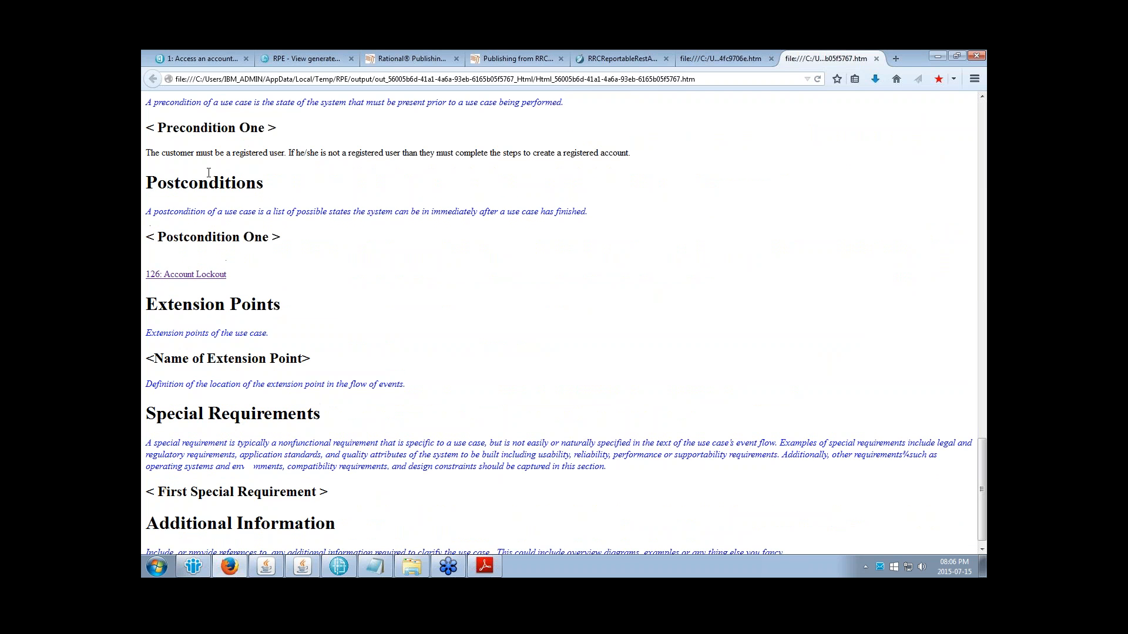
pyautogui.scroll(20, 208, 172)
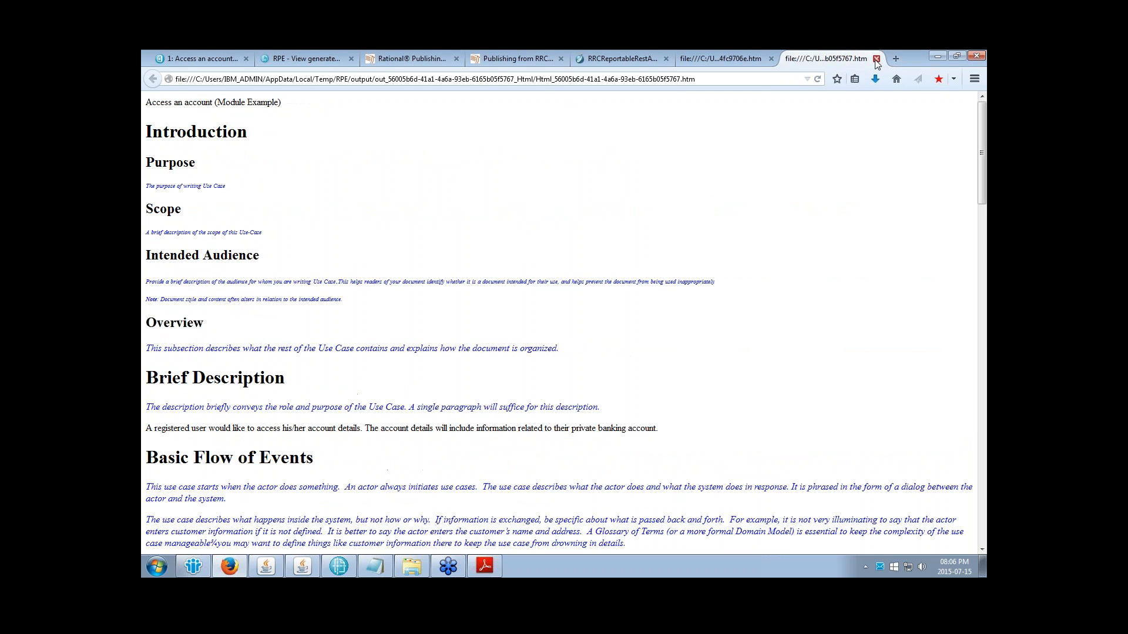
pyautogui.click(876, 59)
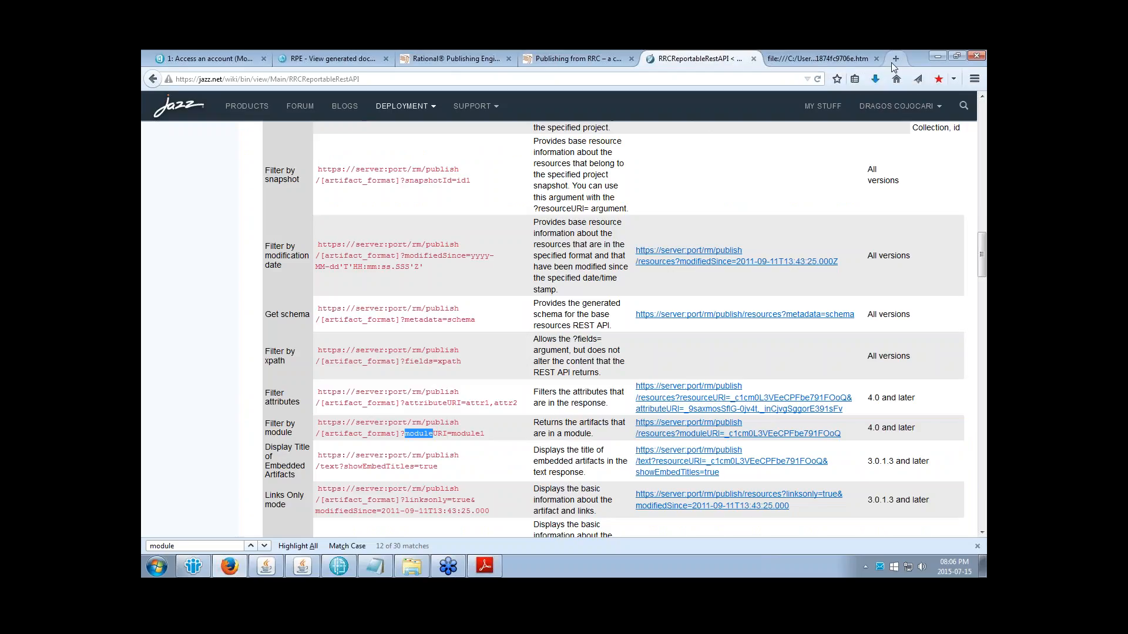
pyautogui.click(875, 59)
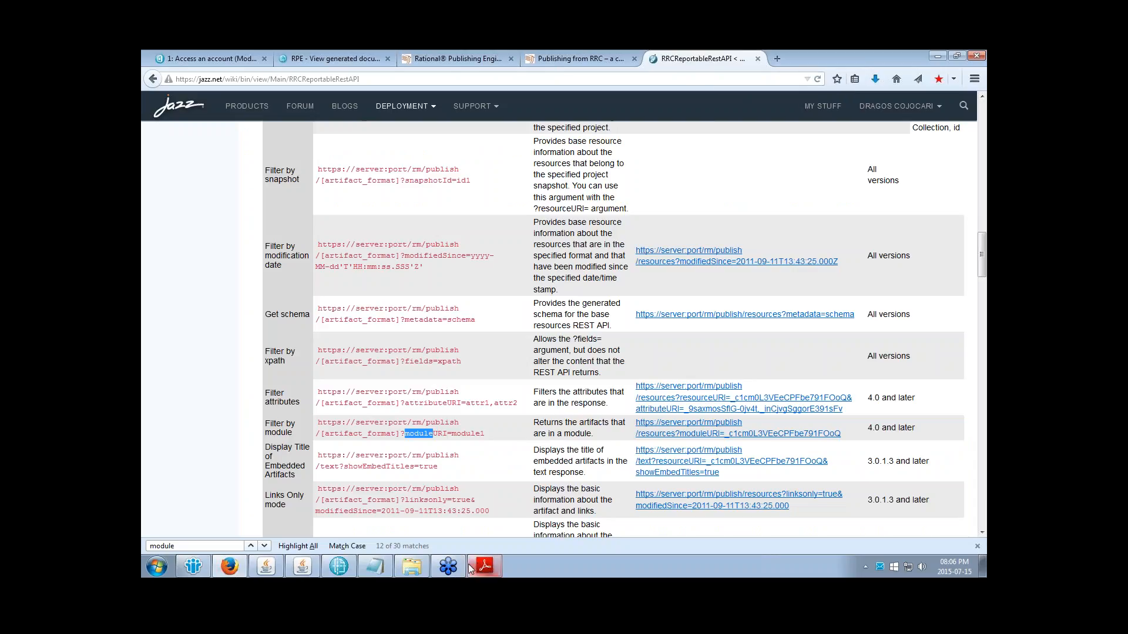
# Step: Return to Rational Publishing Engine, open the generated Word output, and examine its heading styles and body text throughout the document
pyautogui.click(346, 566)
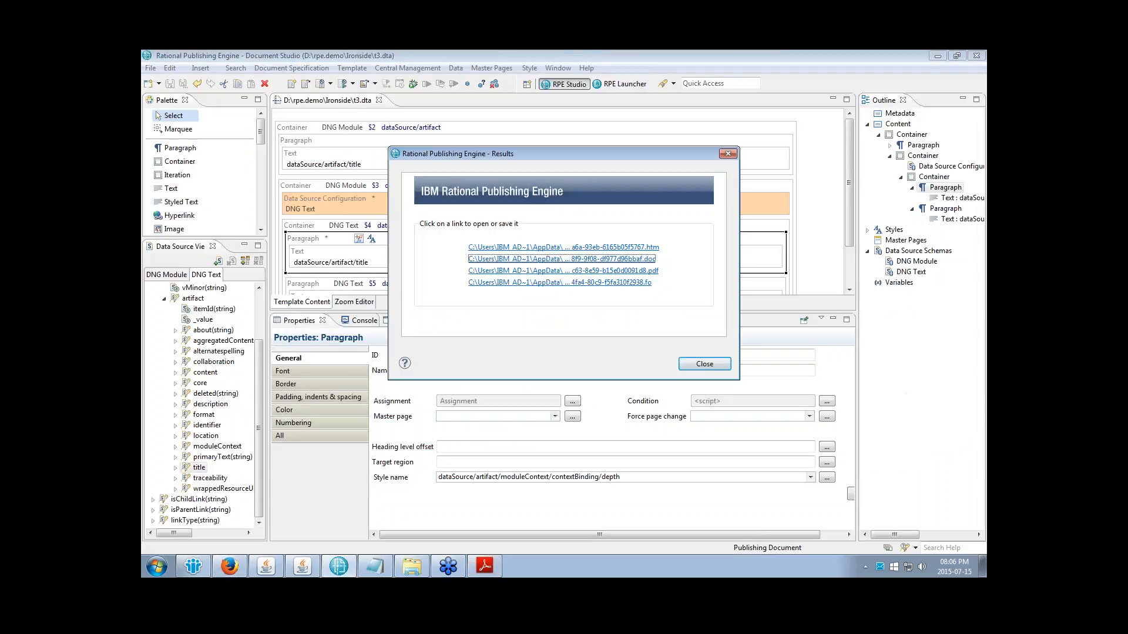
pyautogui.click(585, 258)
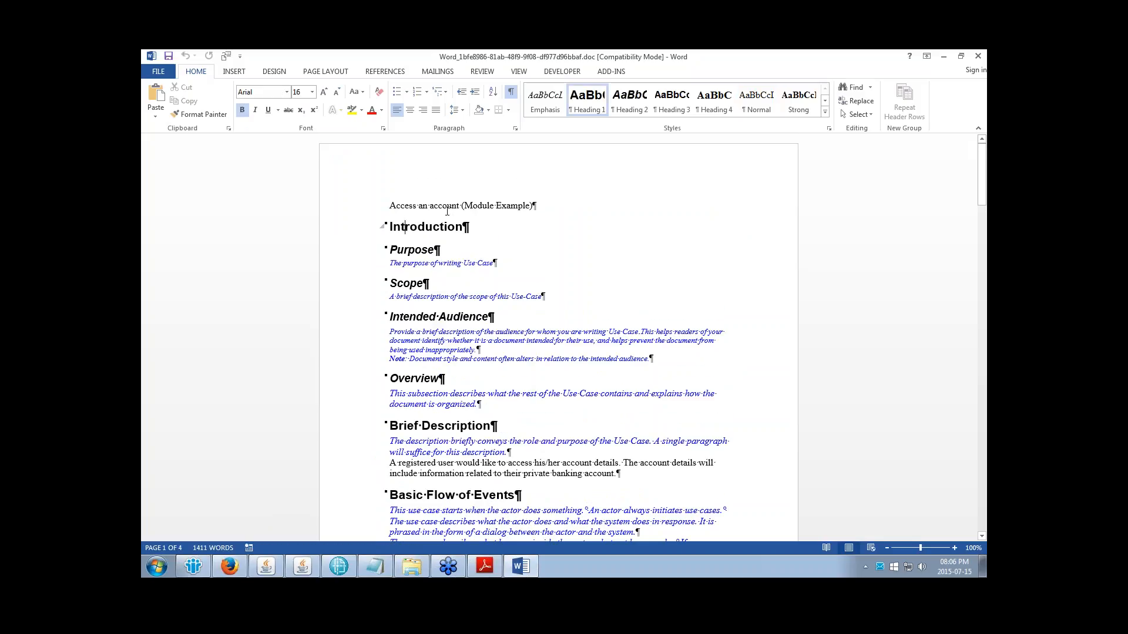
pyautogui.click(435, 207)
pyautogui.click(434, 228)
pyautogui.scroll(-2, 445, 260)
pyautogui.click(418, 293)
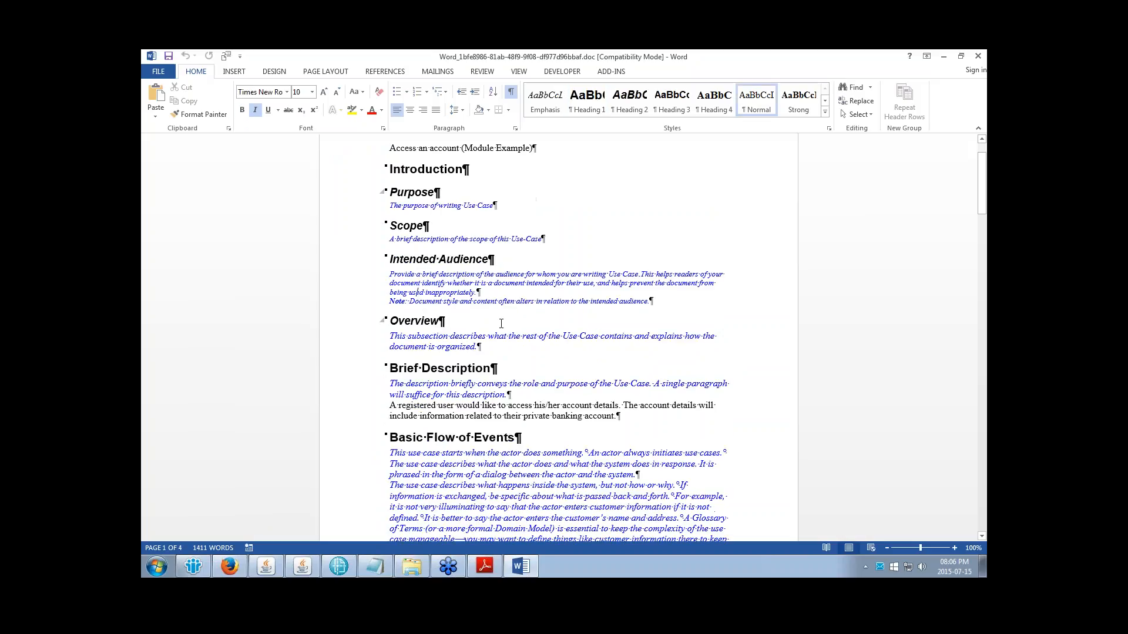
pyautogui.scroll(-17, 501, 324)
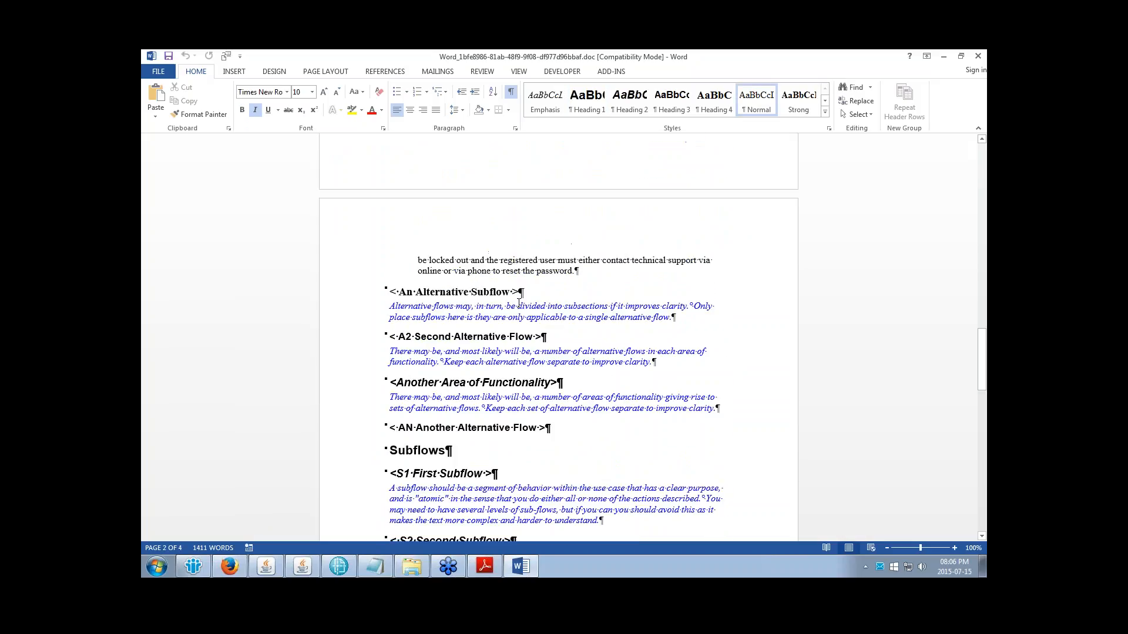
pyautogui.scroll(-20, 519, 304)
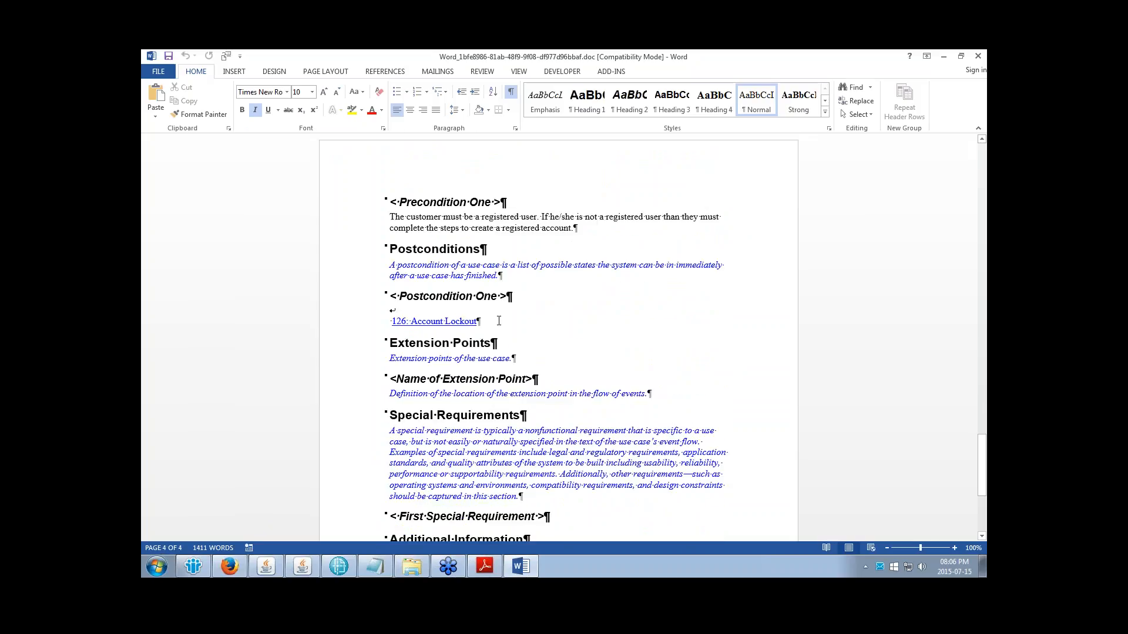
# Step: Hide the formatting marks in the Word output and review its sections from the end back to the beginning
pyautogui.scroll(-6, 495, 325)
pyautogui.scroll(4, 497, 323)
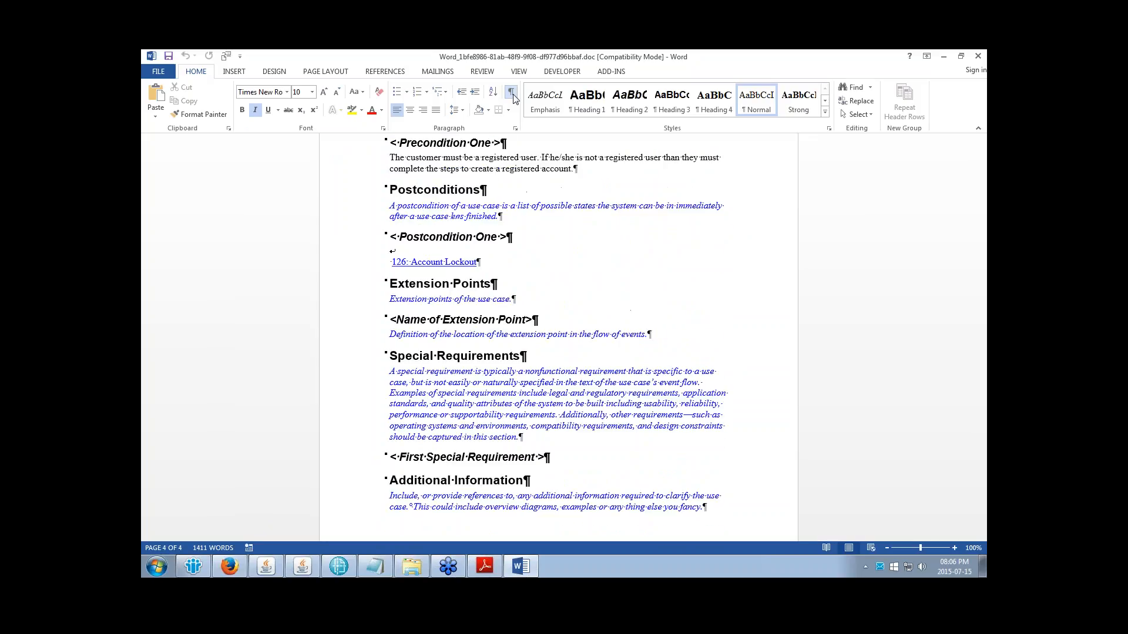
pyautogui.click(511, 91)
pyautogui.scroll(12, 572, 233)
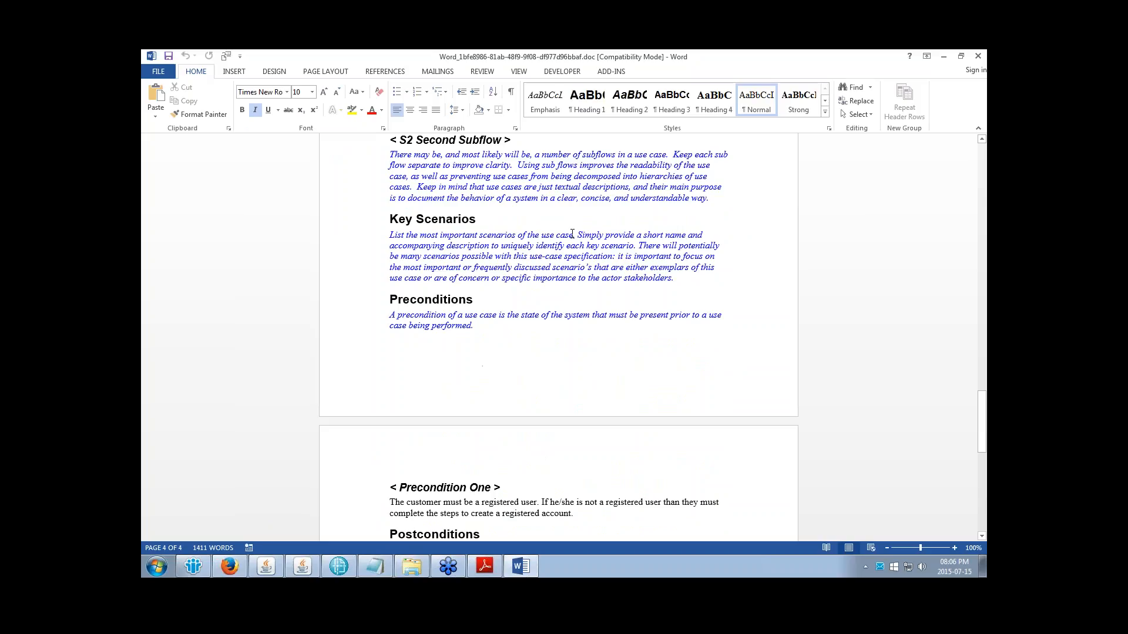
pyautogui.scroll(20, 572, 234)
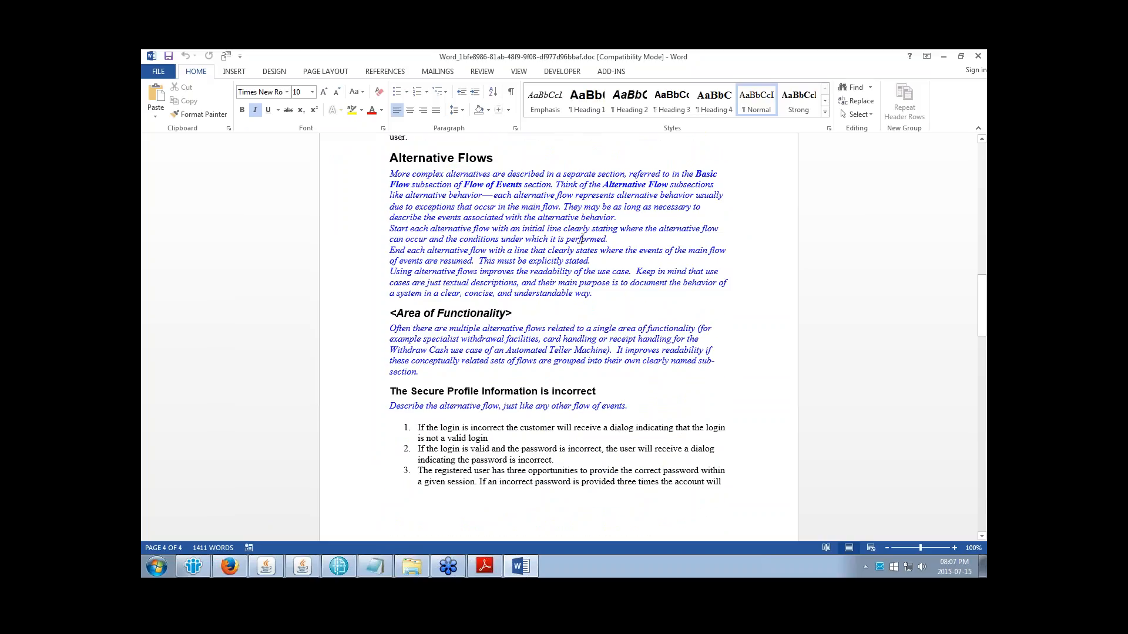
pyautogui.scroll(20, 582, 239)
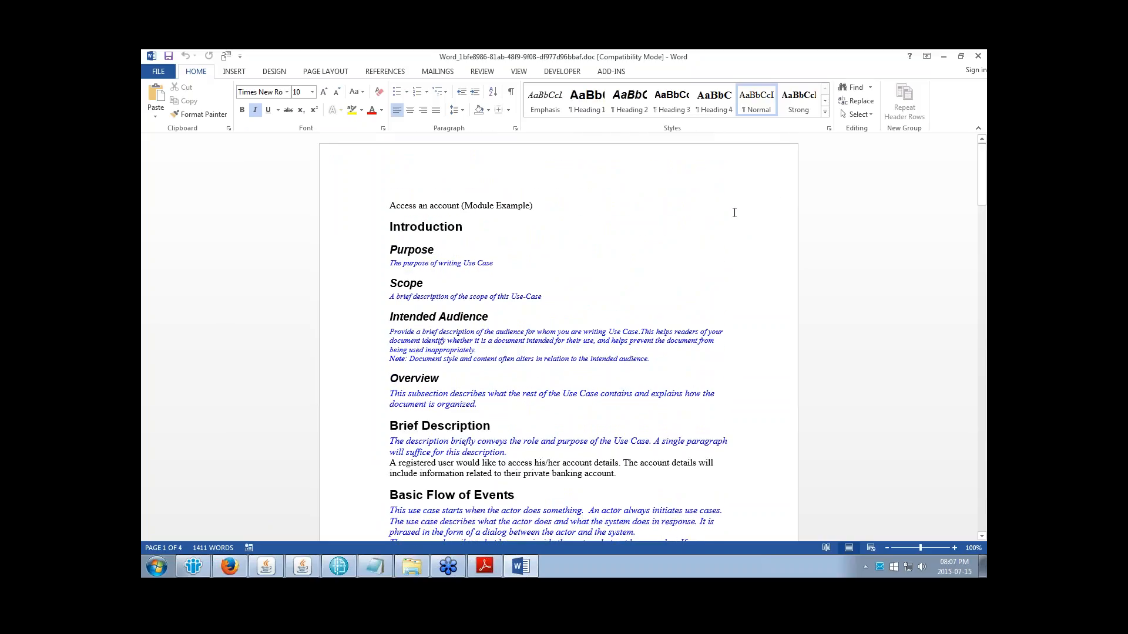
# Step: Check the module title line and the sections below it, and close the Word output and the generation results
pyautogui.doubleClick(404, 206)
pyautogui.click(472, 206)
pyautogui.scroll(-1, 448, 169)
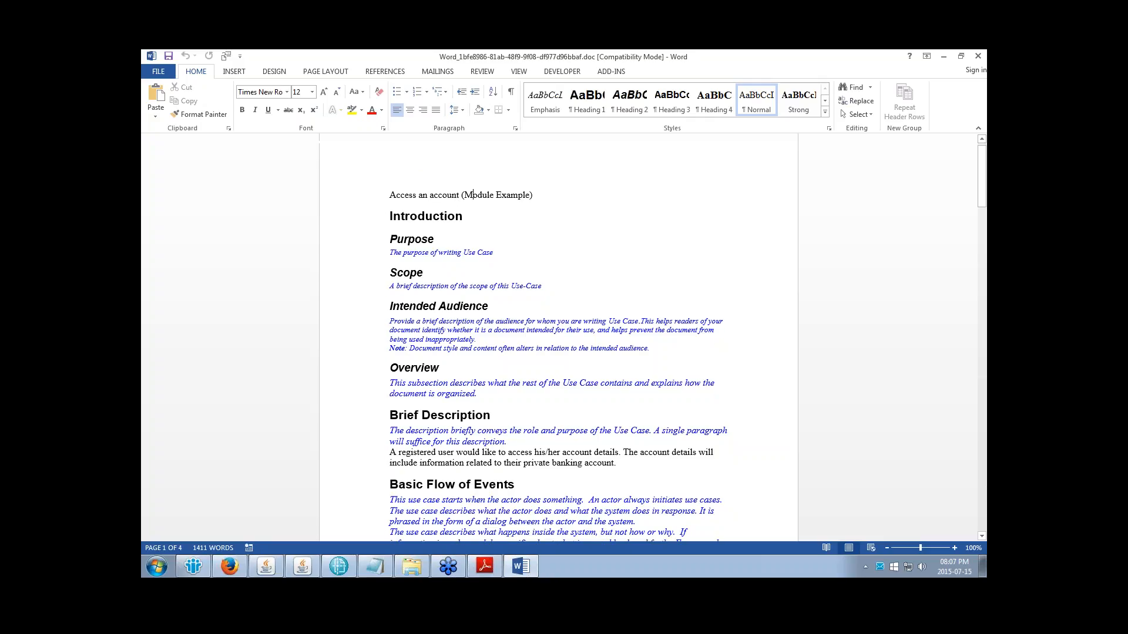
pyautogui.scroll(-4, 460, 173)
pyautogui.scroll(-5, 463, 174)
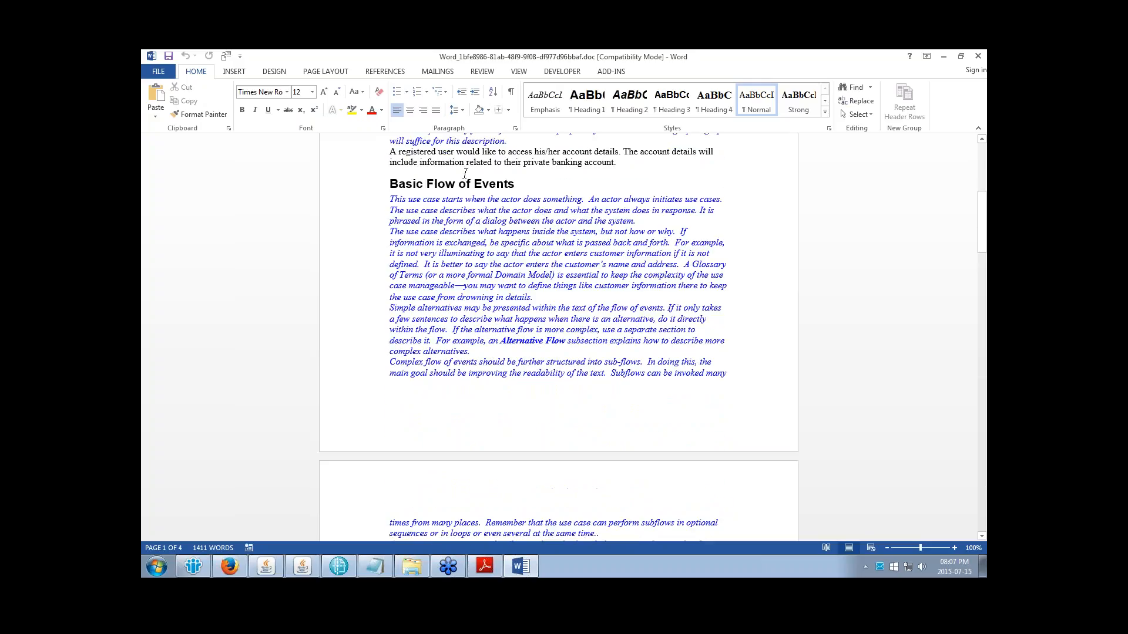
pyautogui.scroll(-14, 465, 173)
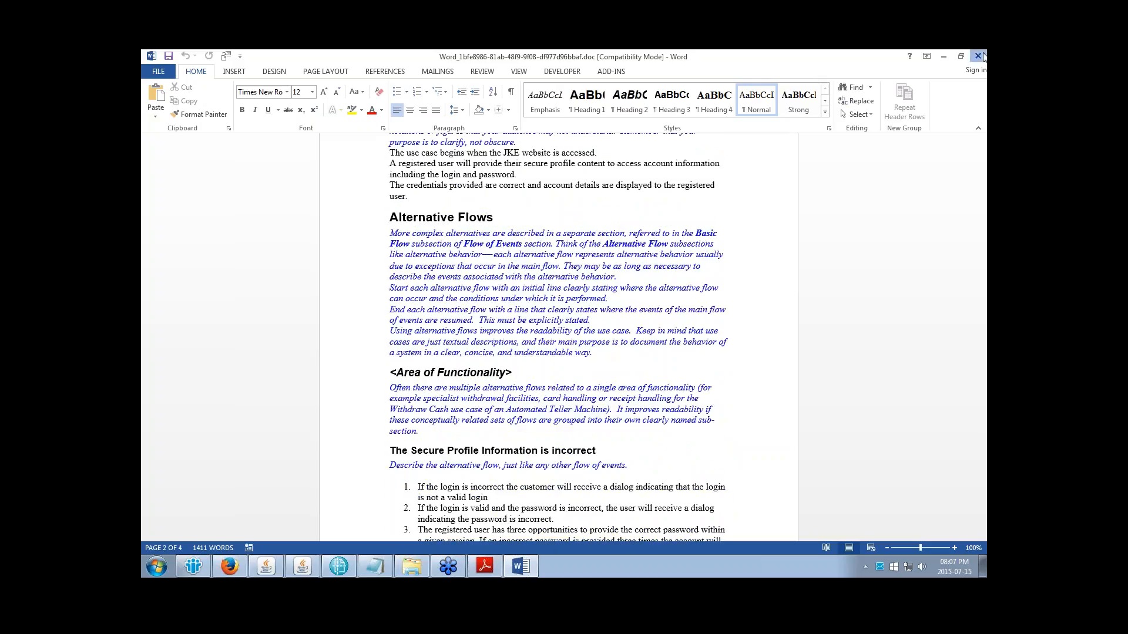
pyautogui.click(978, 56)
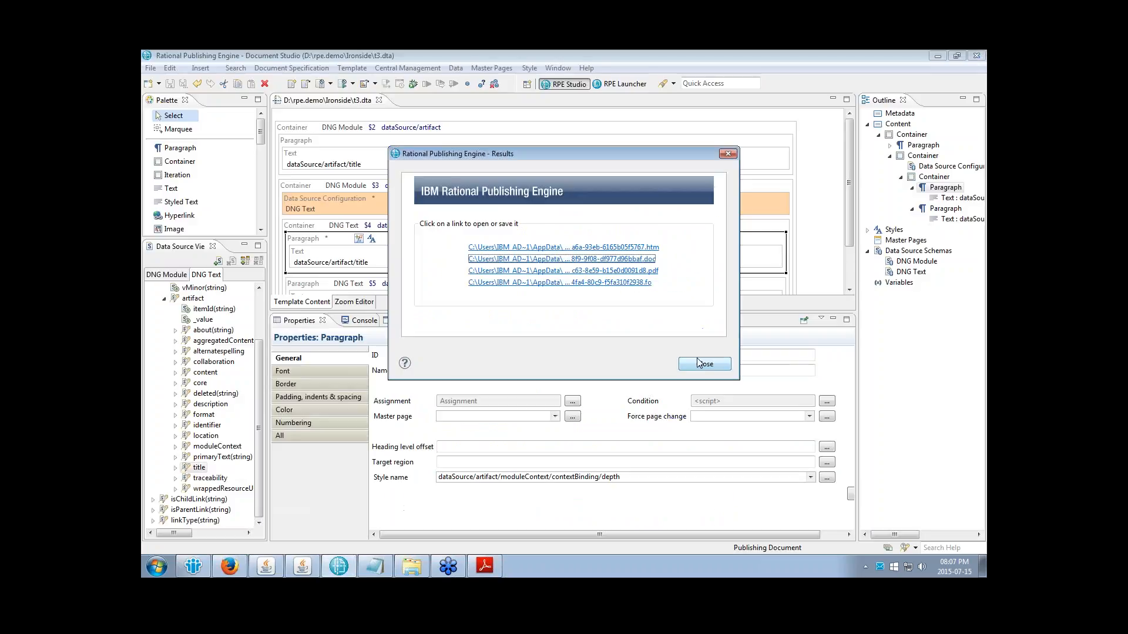
pyautogui.click(701, 364)
# Step: Assign a style to the artifact title paragraph directly inside the $2 container, and save the template
pyautogui.click(314, 147)
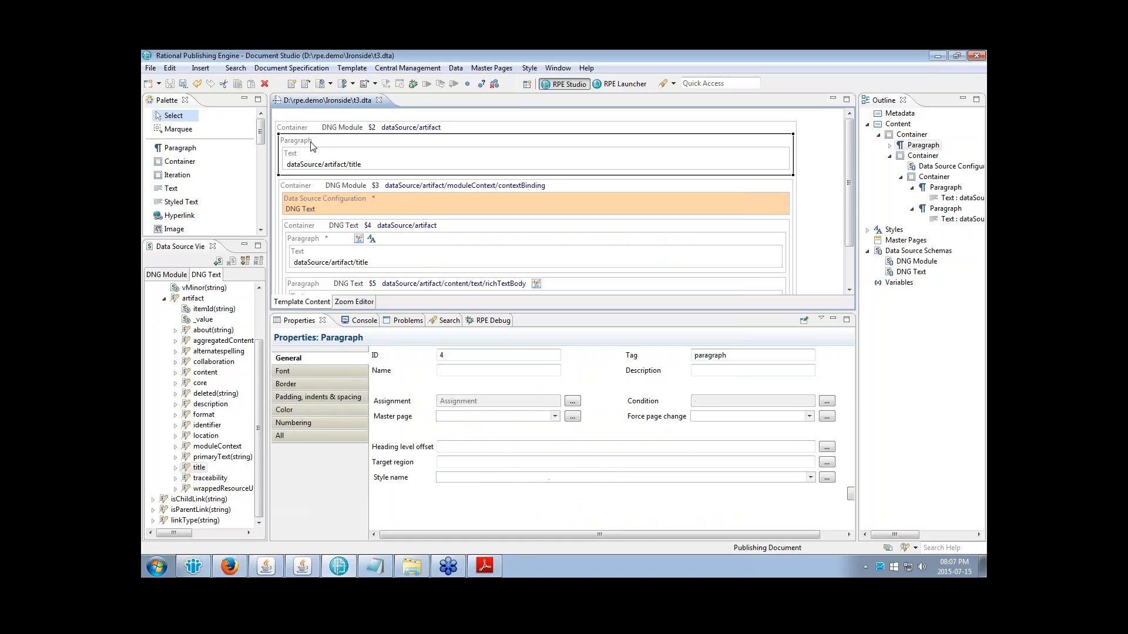
pyautogui.rightClick(347, 142)
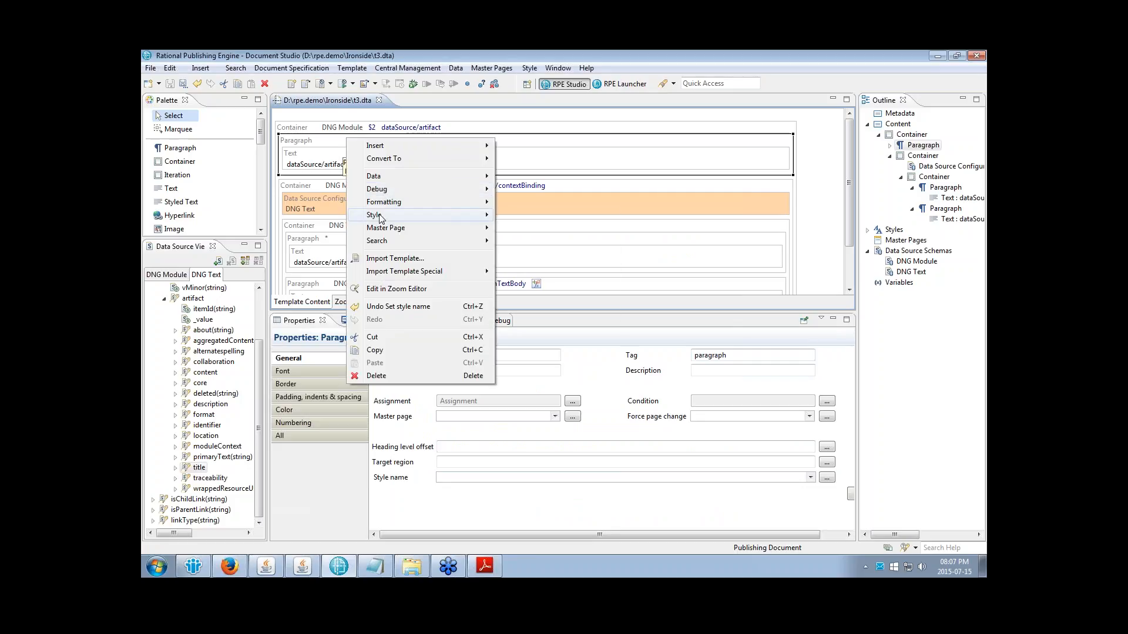
pyautogui.moveTo(376, 215)
pyautogui.click(547, 217)
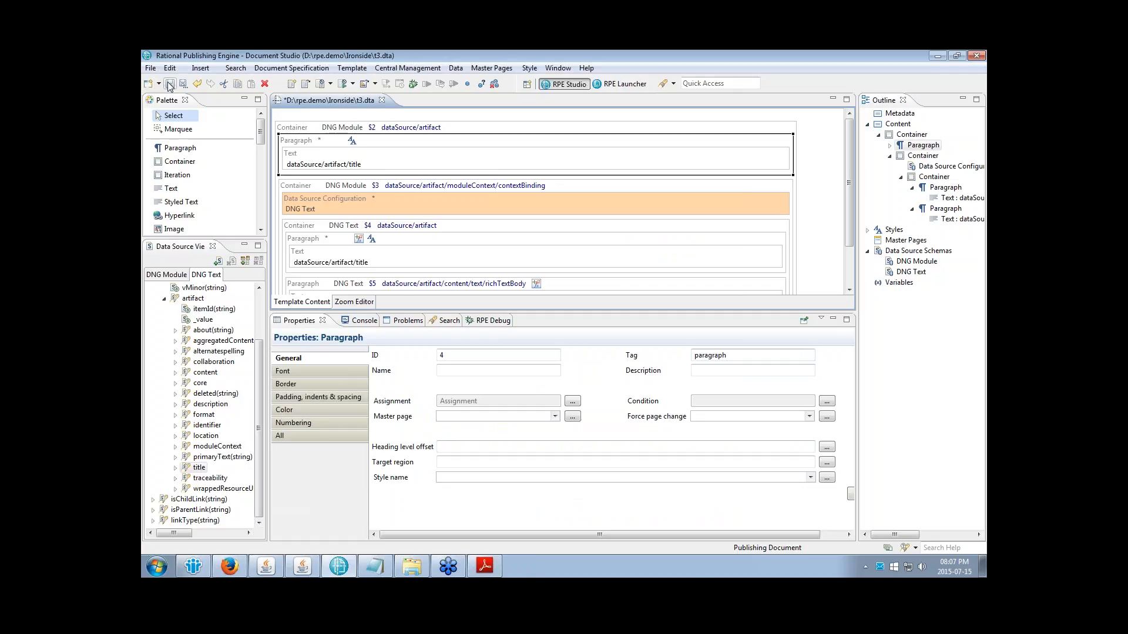
pyautogui.hotkey('ctrl', 's')
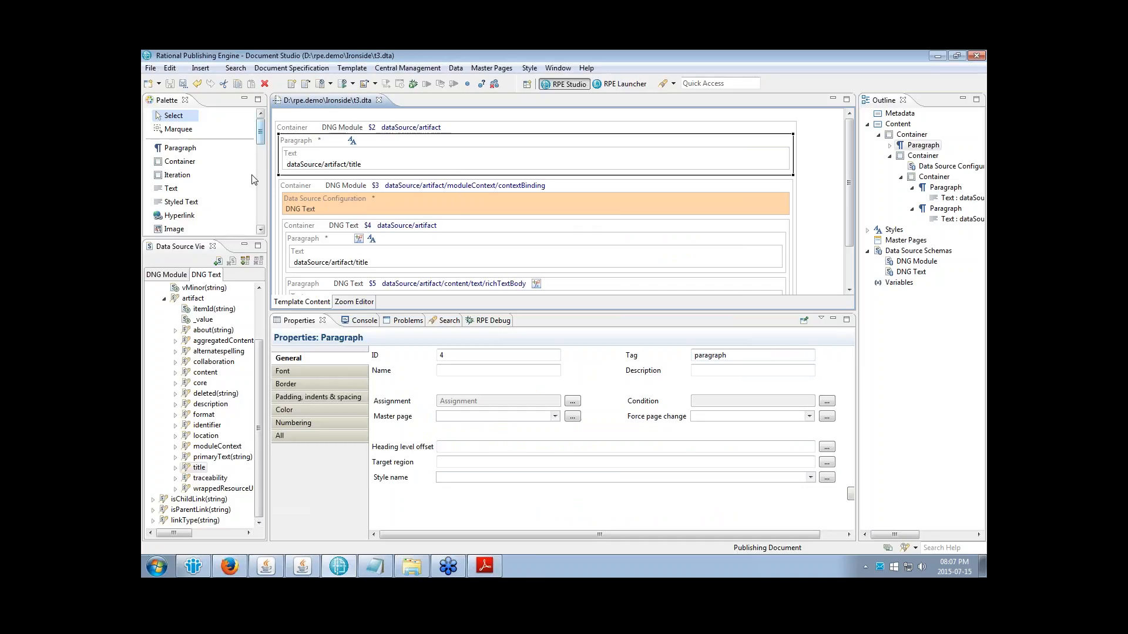
# Step: Insert a Table Of Contents element between the $2 title paragraph and the $3 container, and save the template
pyautogui.moveTo(229, 238); pyautogui.dragTo(229, 297)
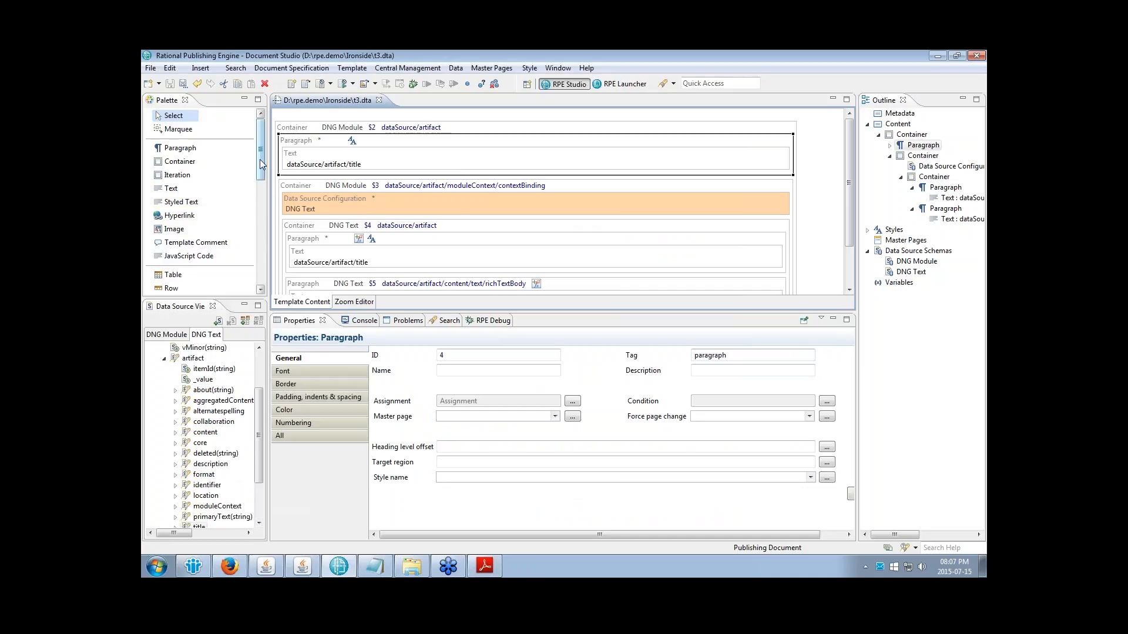
pyautogui.moveTo(262, 165); pyautogui.dragTo(257, 221)
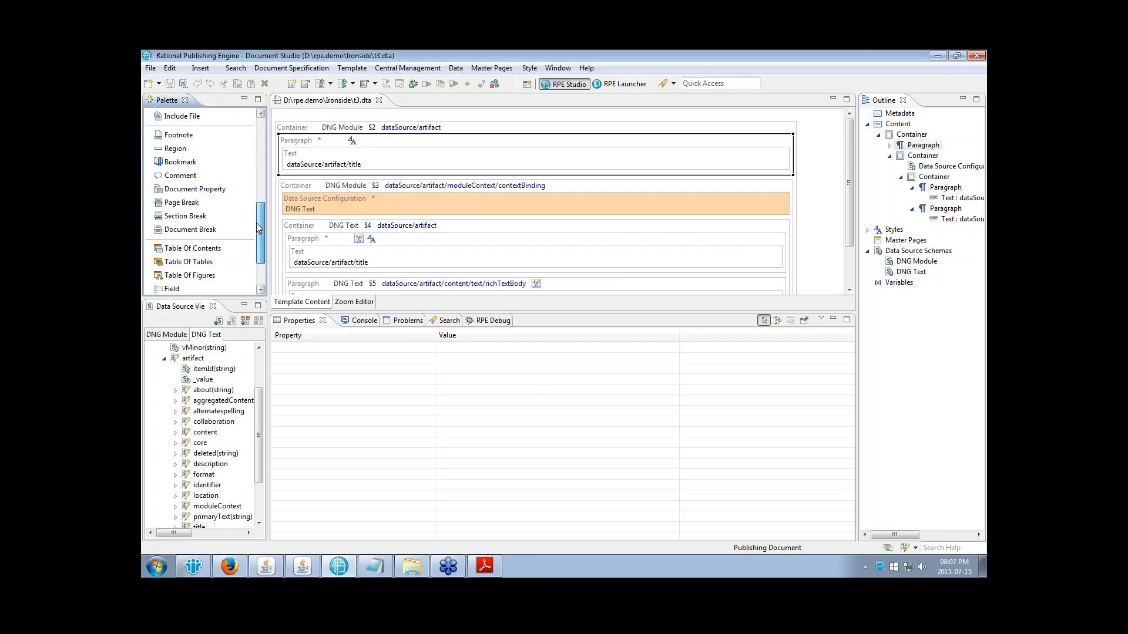
pyautogui.moveTo(191, 254); pyautogui.dragTo(294, 179)
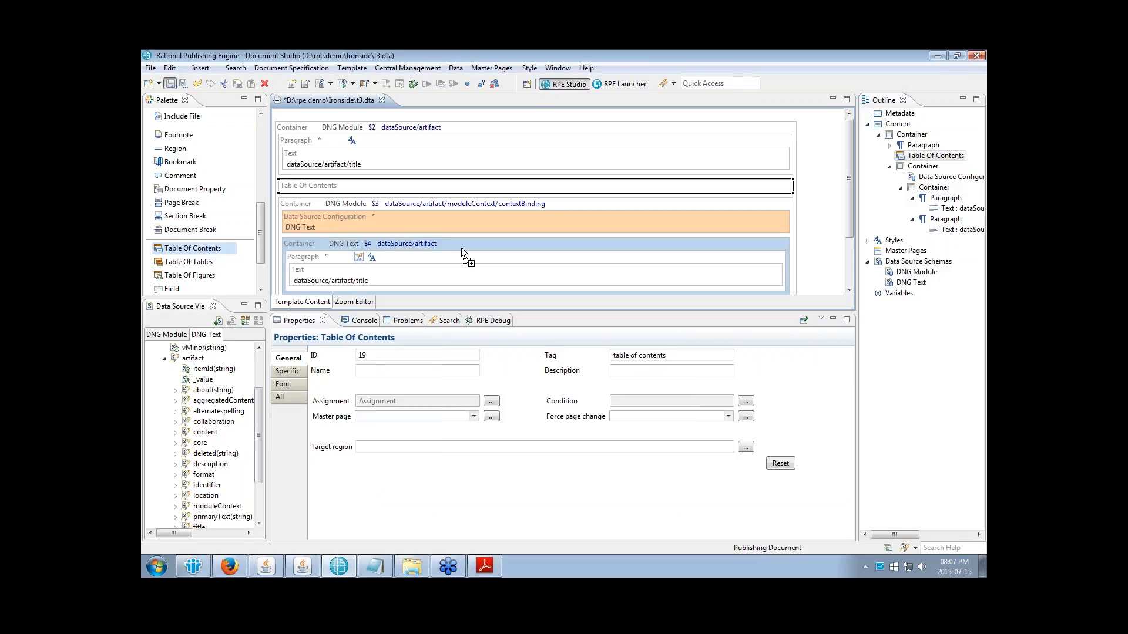
pyautogui.hotkey('ctrl', 's')
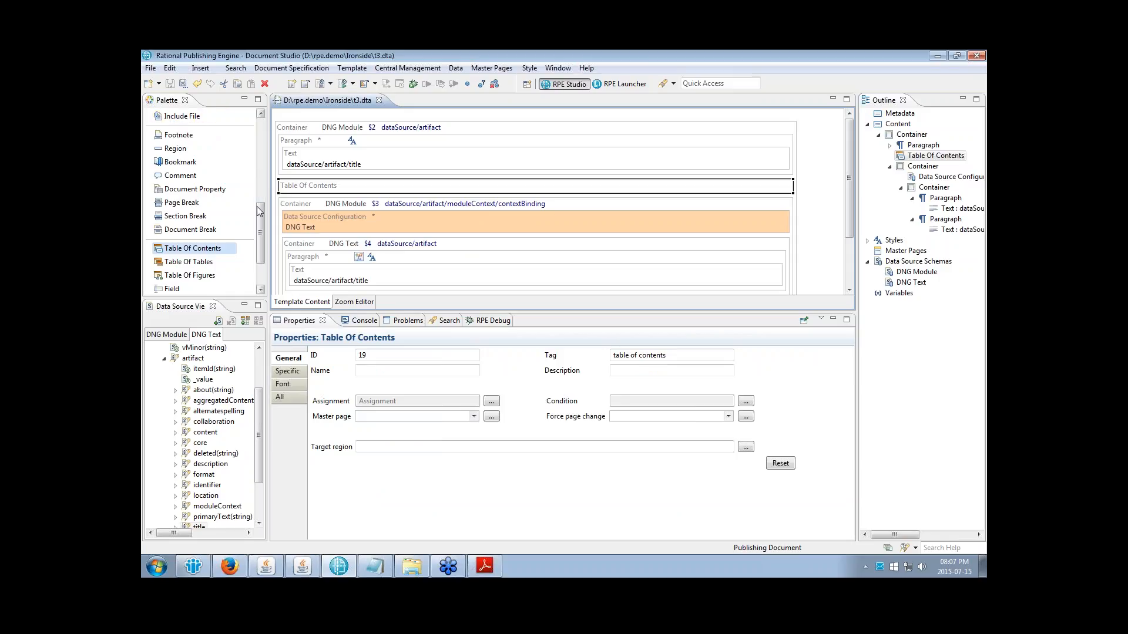
# Step: Create a portrait master page named "MP Data" in the template
pyautogui.click(257, 231)
pyautogui.moveTo(257, 231); pyautogui.dragTo(257, 147)
pyautogui.click(172, 116)
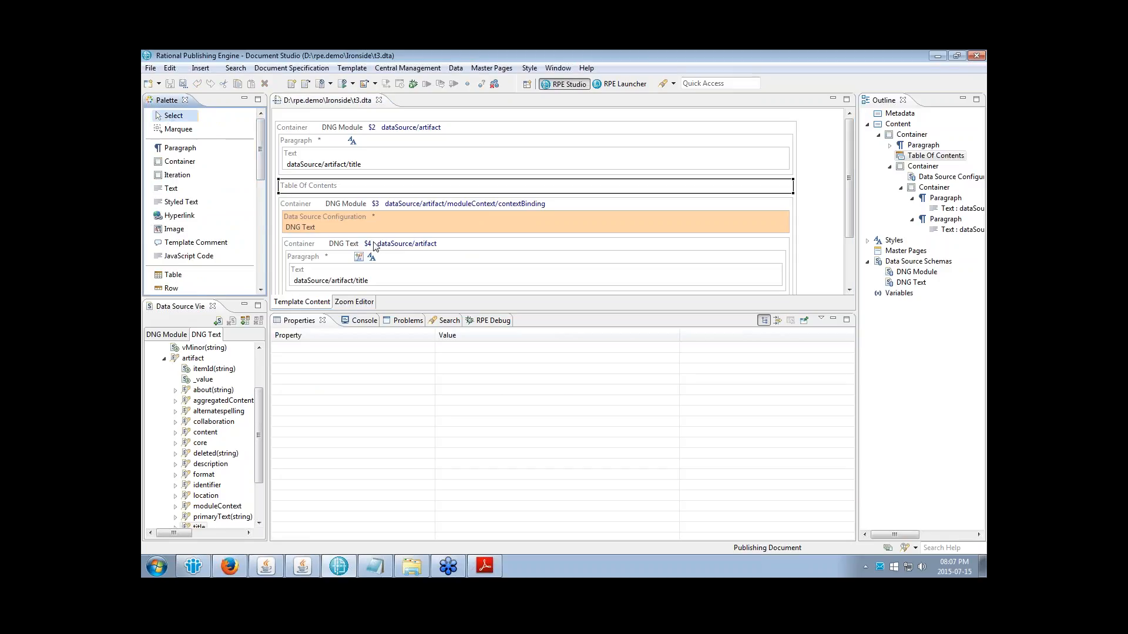
pyautogui.moveTo(544, 312); pyautogui.dragTo(544, 425)
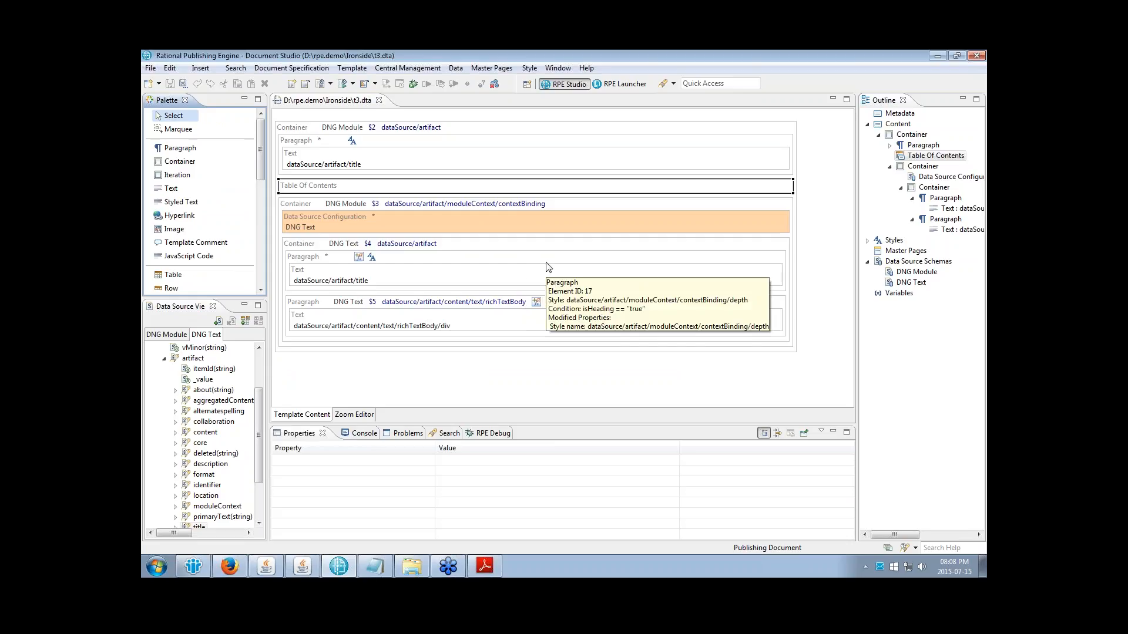
pyautogui.click(894, 253)
pyautogui.rightClick(894, 254)
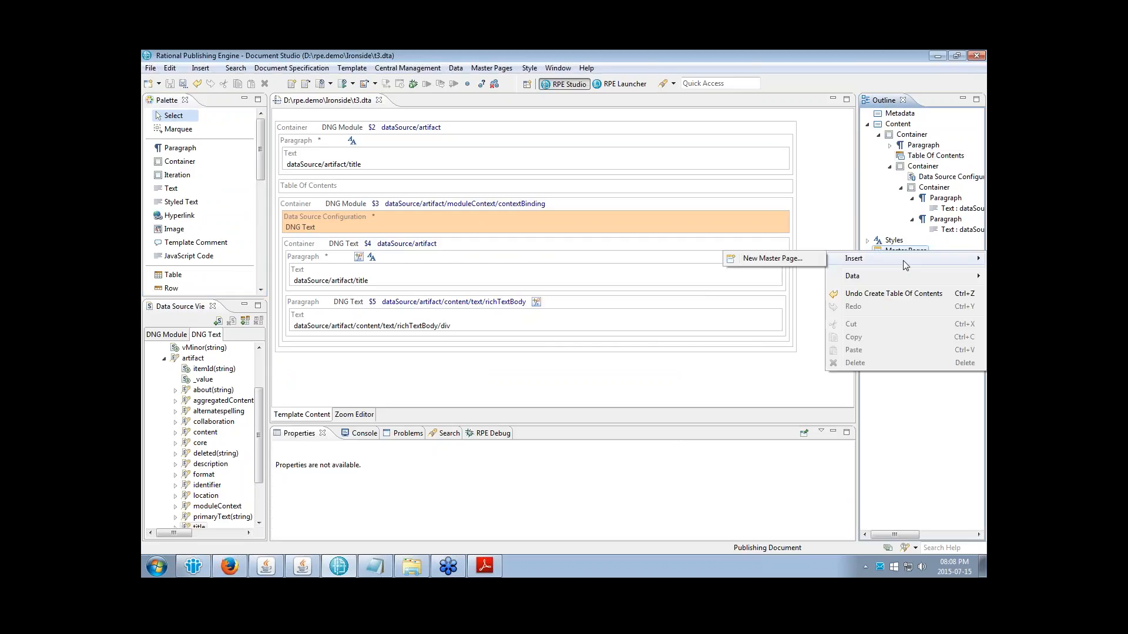
pyautogui.click(773, 258)
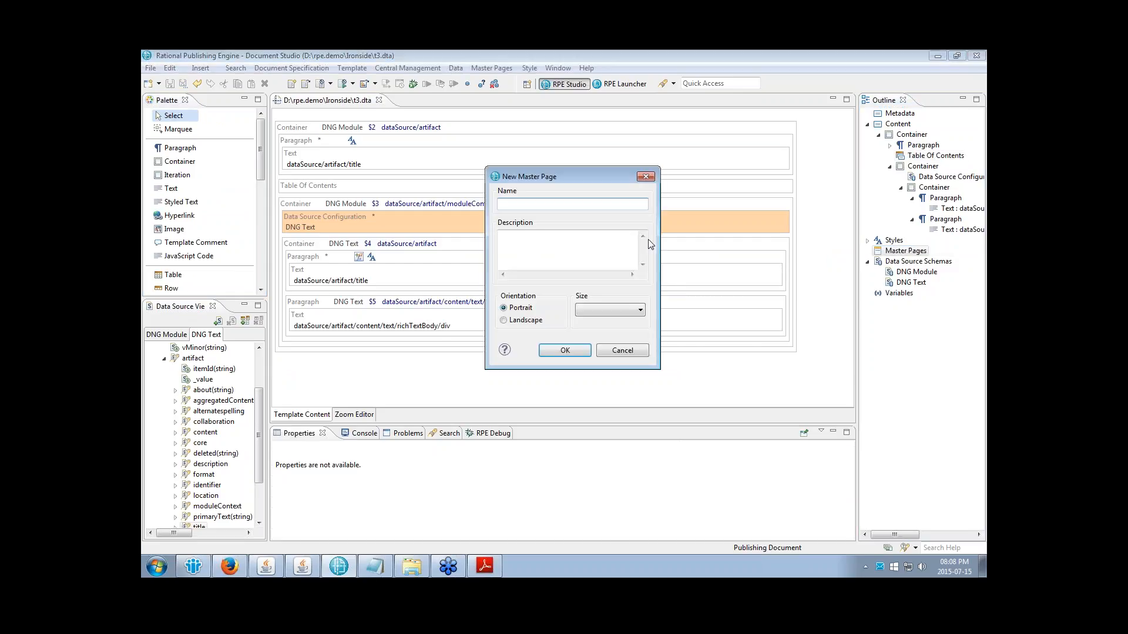
pyautogui.write('Mp Data')
pyautogui.click(555, 354)
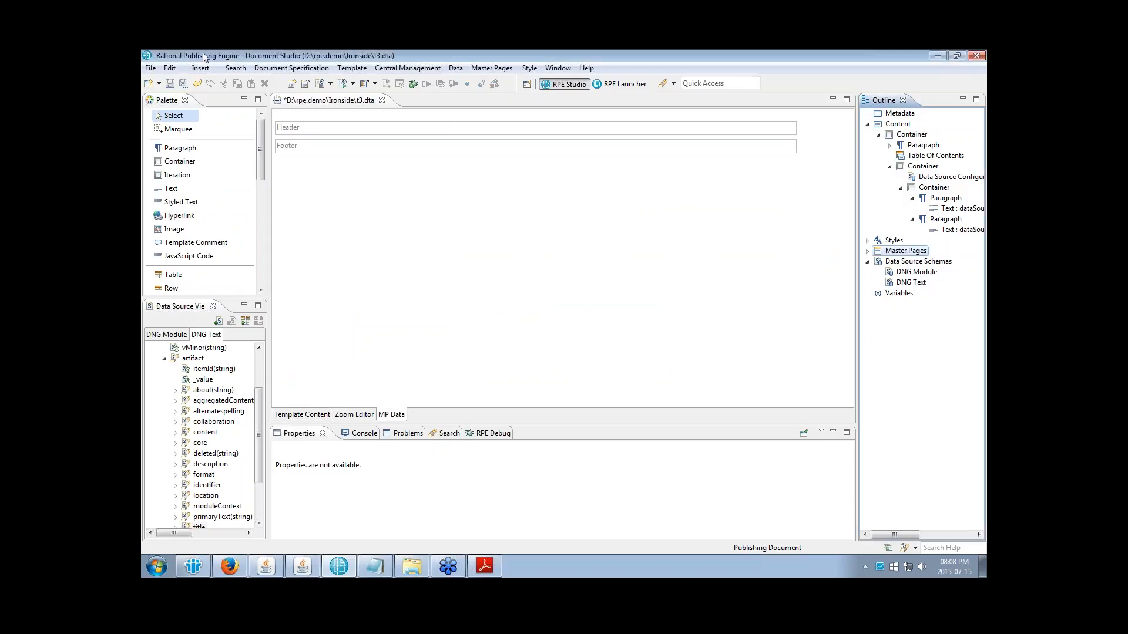
# Step: Add a paragraph with a text element to the MP Data header and set its content to "Requirement Specification"
pyautogui.click(180, 148)
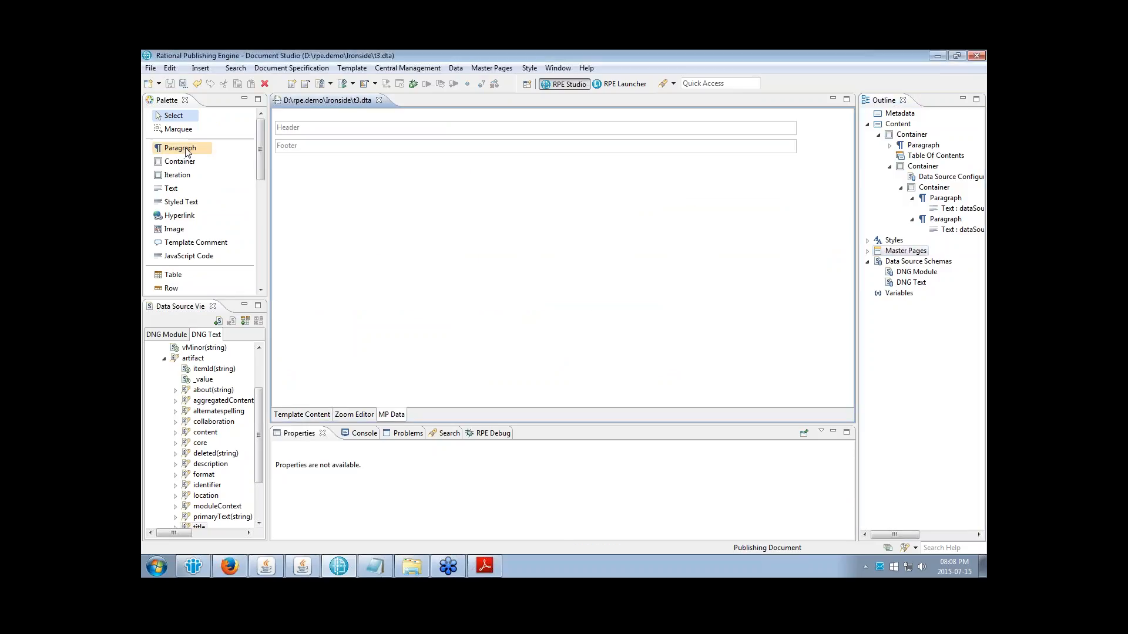
pyautogui.click(295, 128)
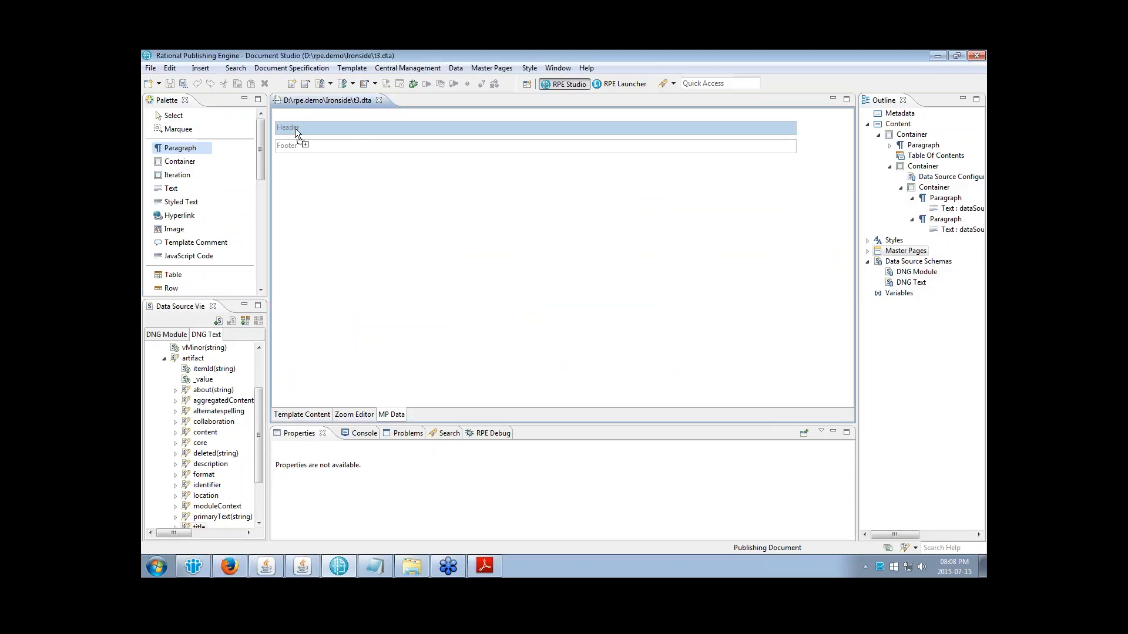
pyautogui.click(174, 188)
pyautogui.click(302, 140)
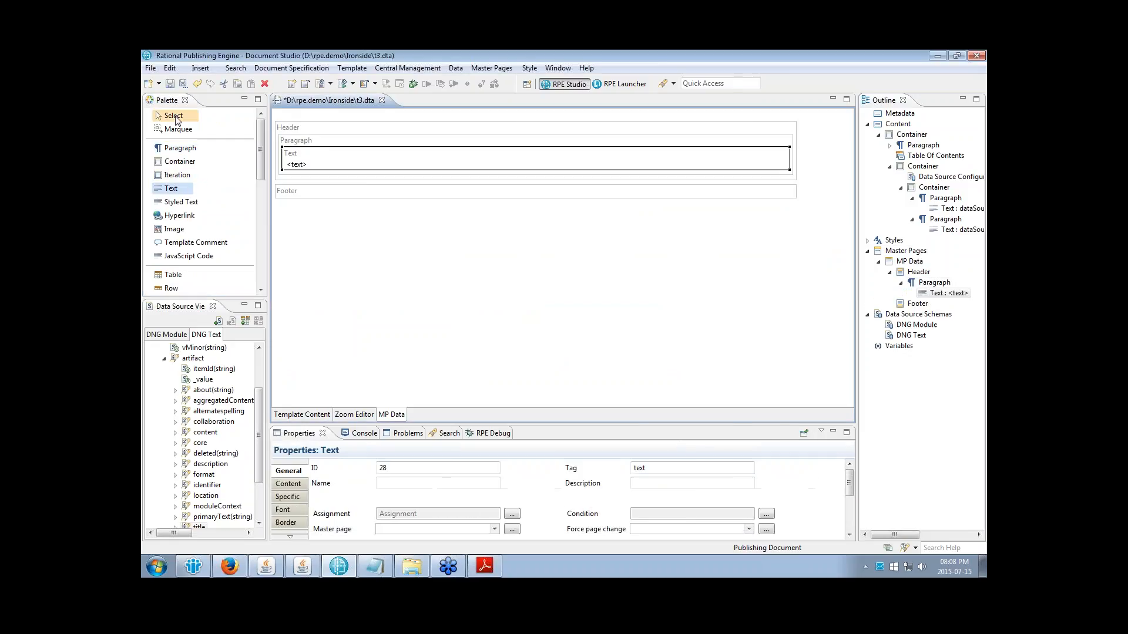
pyautogui.doubleClick(331, 167)
pyautogui.write('Requirement Specification')
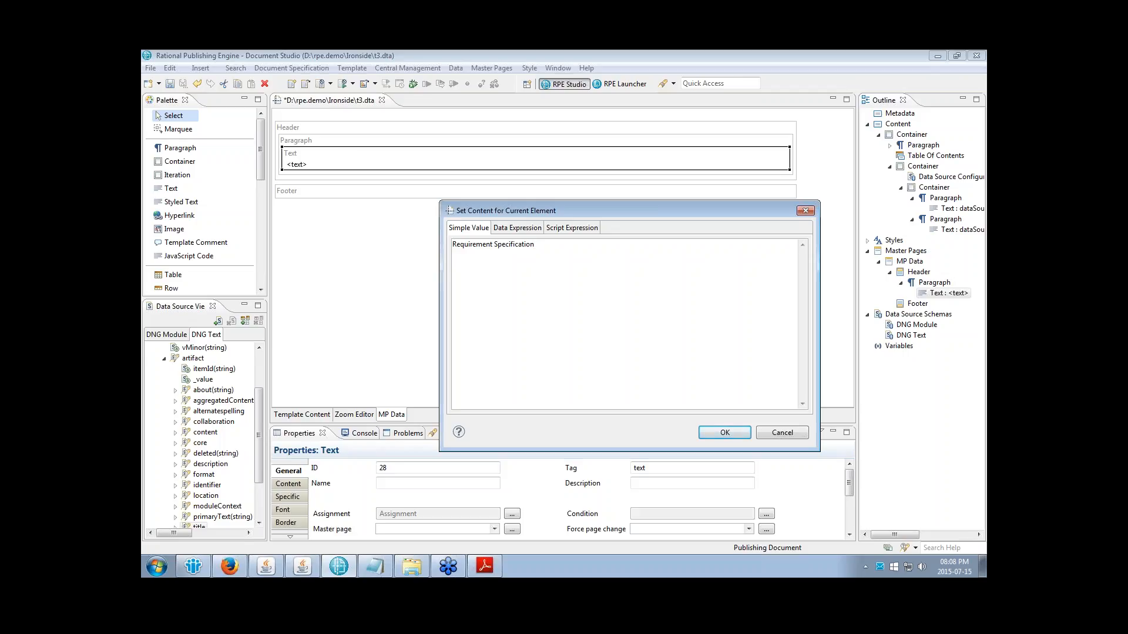
pyautogui.click(725, 432)
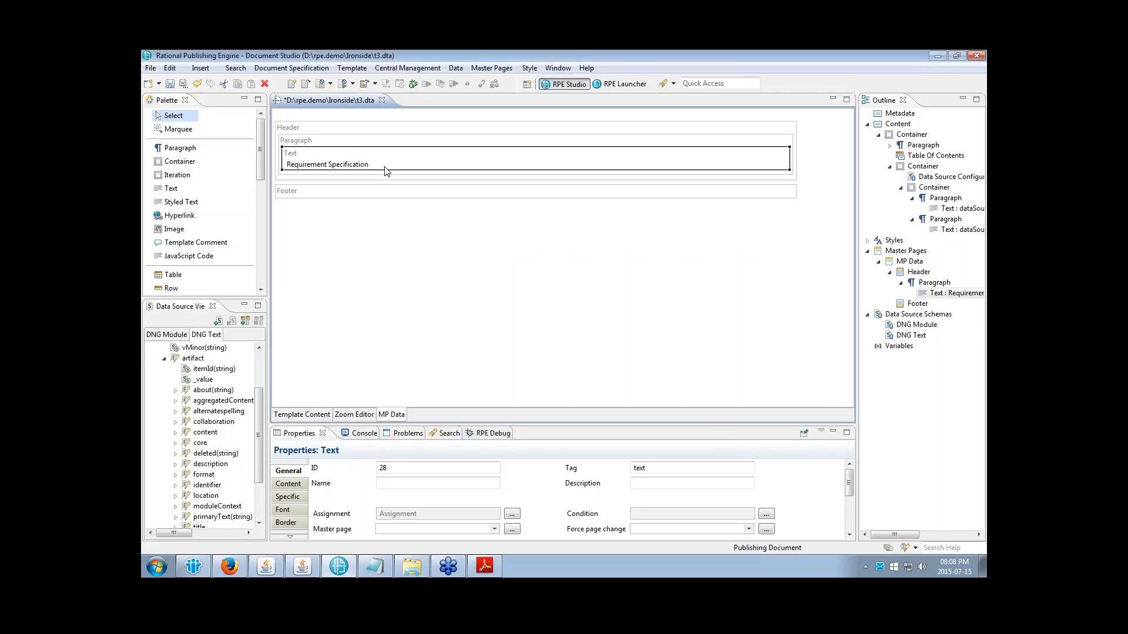
# Step: Add a paragraph to the MP Data footer containing a Page Number element followed by a Total Pages Number element
pyautogui.click(186, 152)
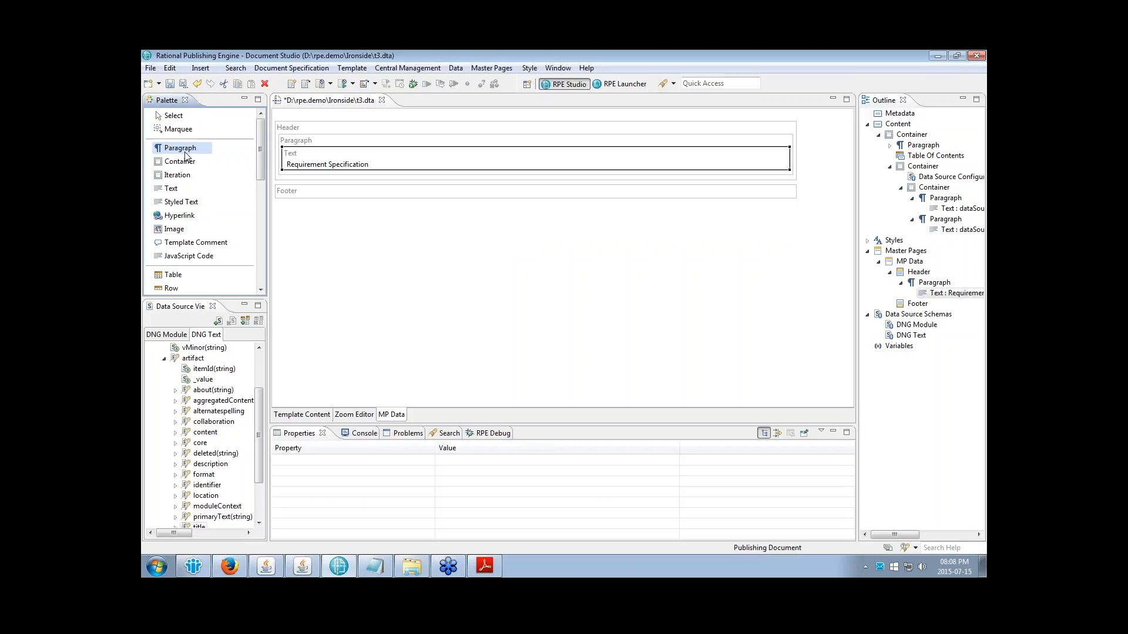
pyautogui.click(329, 189)
pyautogui.scroll(-3, 255, 181)
pyautogui.moveTo(256, 182); pyautogui.dragTo(261, 254)
pyautogui.click(187, 241)
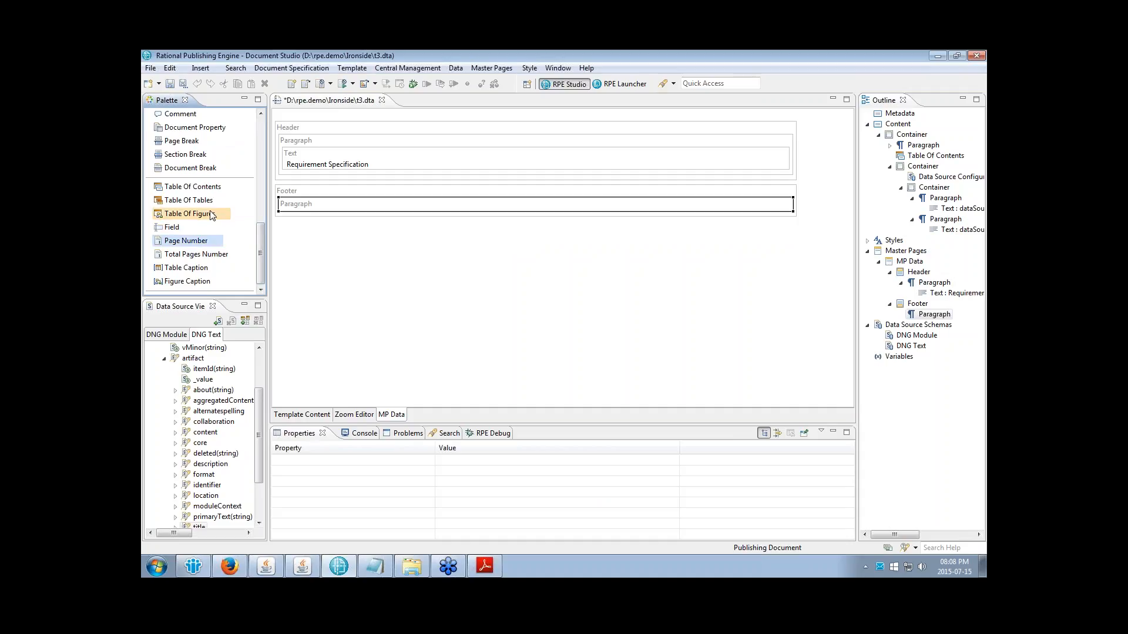
pyautogui.click(330, 206)
pyautogui.click(182, 255)
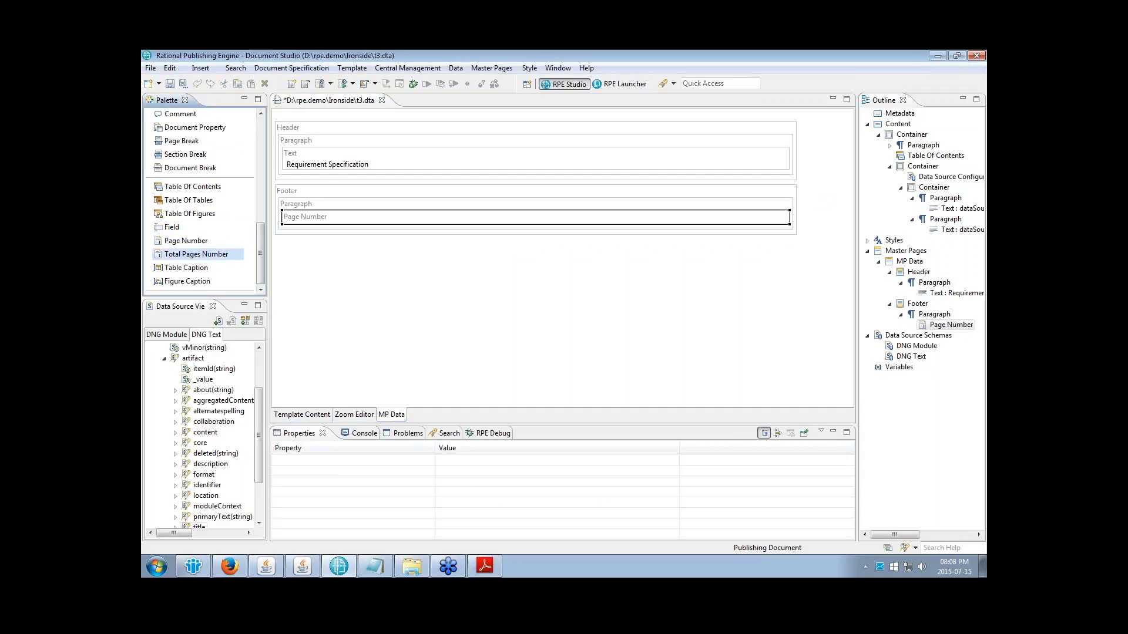
pyautogui.click(791, 216)
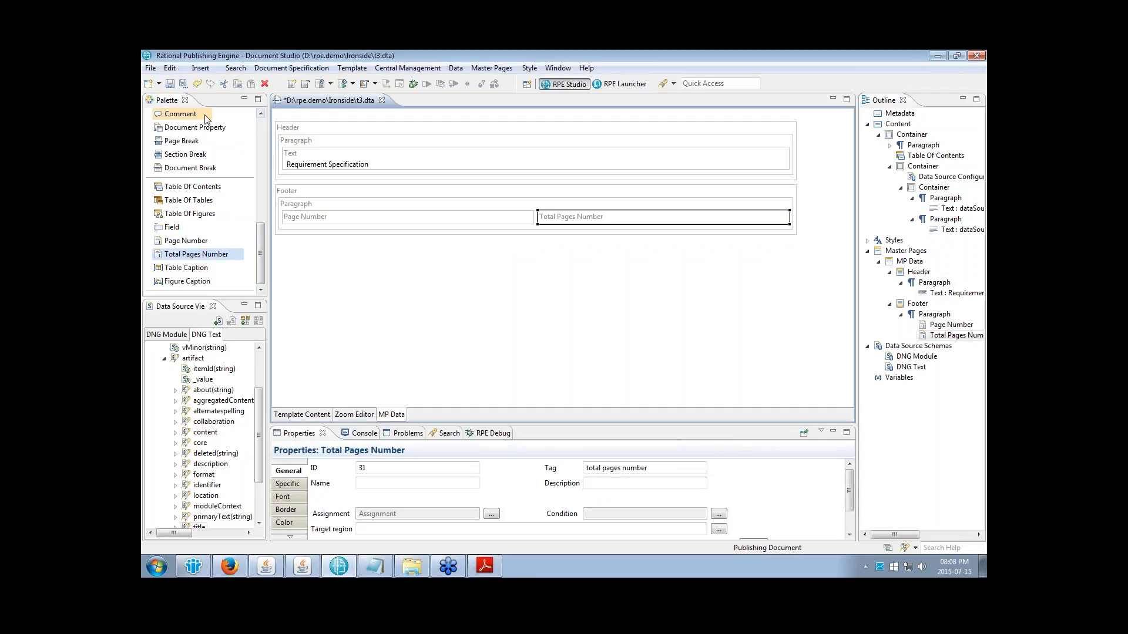
# Step: Insert a text element between the footer's page number and total pages number, with "/" as its content
pyautogui.moveTo(261, 255); pyautogui.dragTo(259, 146)
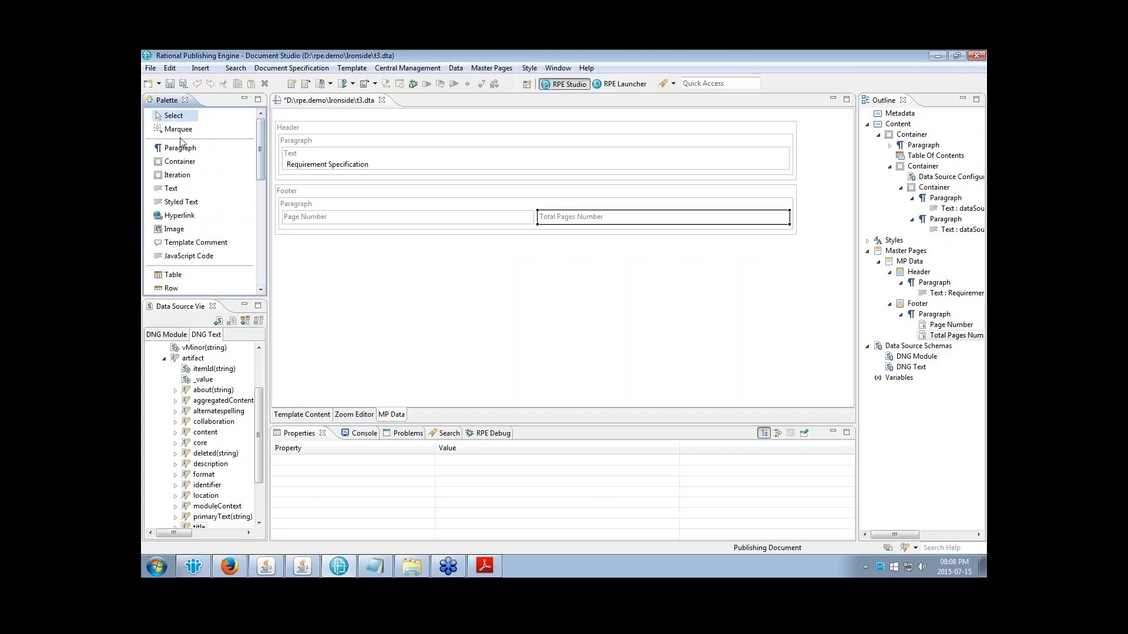
pyautogui.click(171, 188)
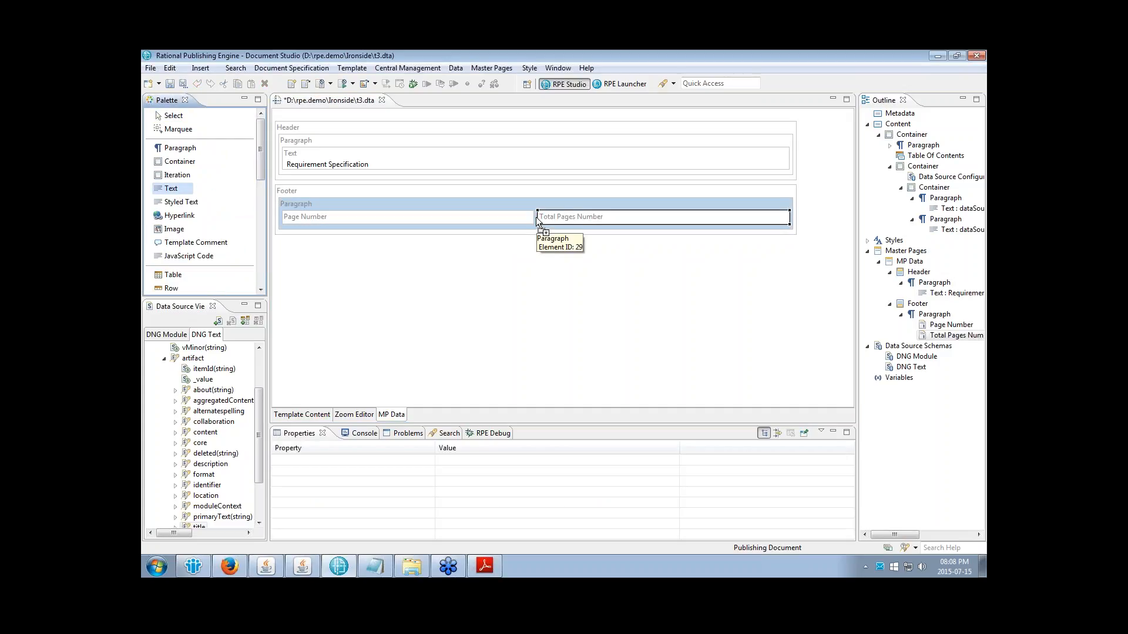
pyautogui.click(537, 221)
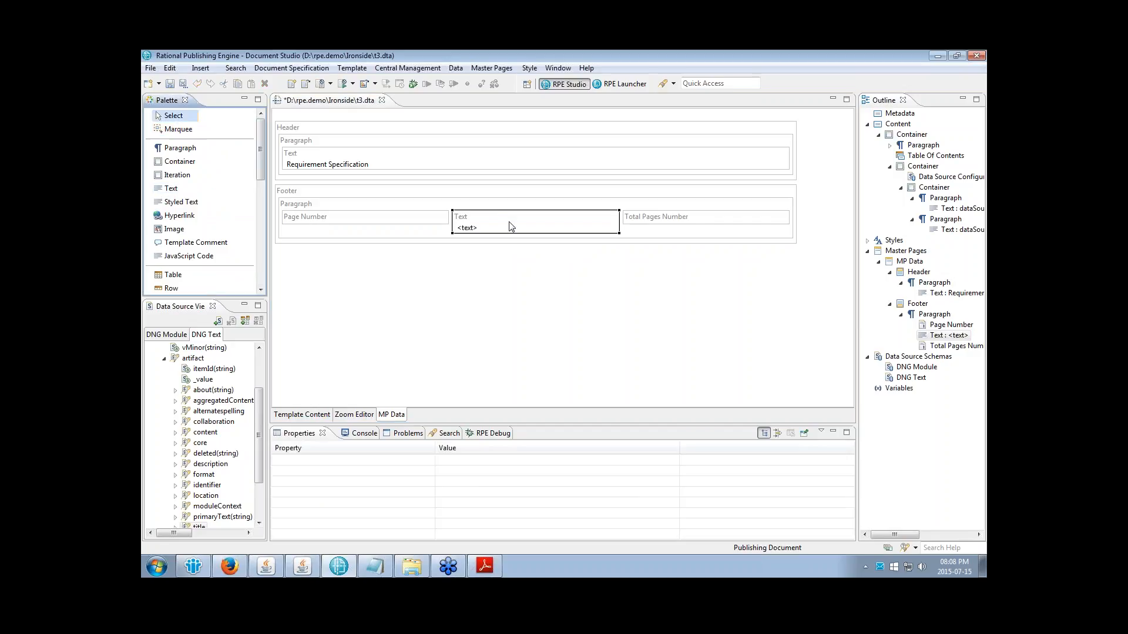
pyautogui.doubleClick(511, 227)
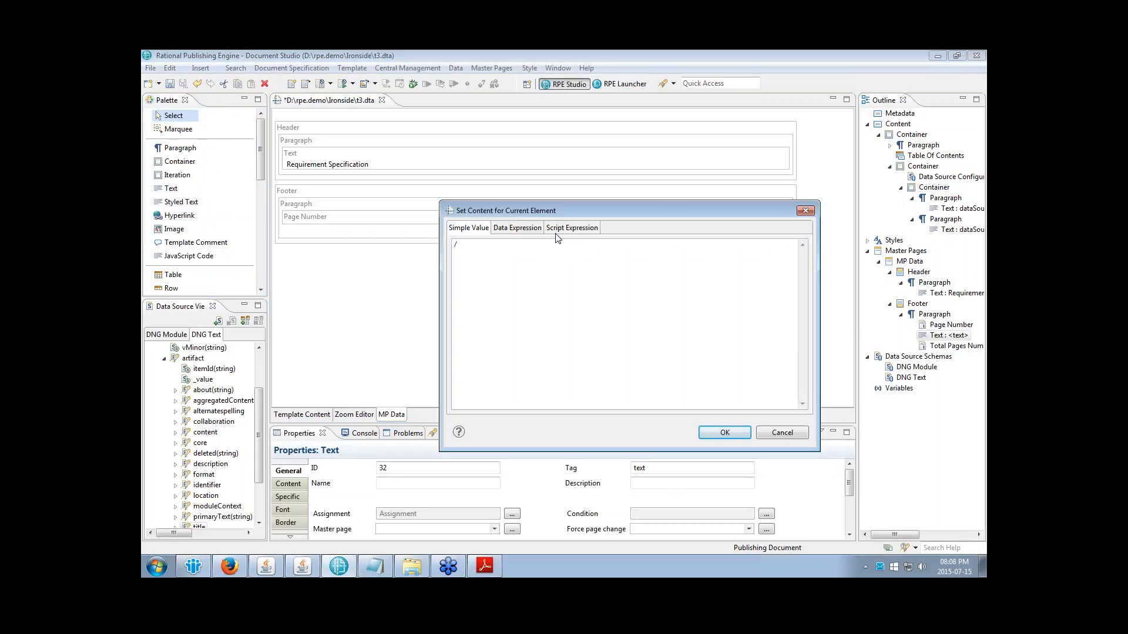
pyautogui.click(730, 435)
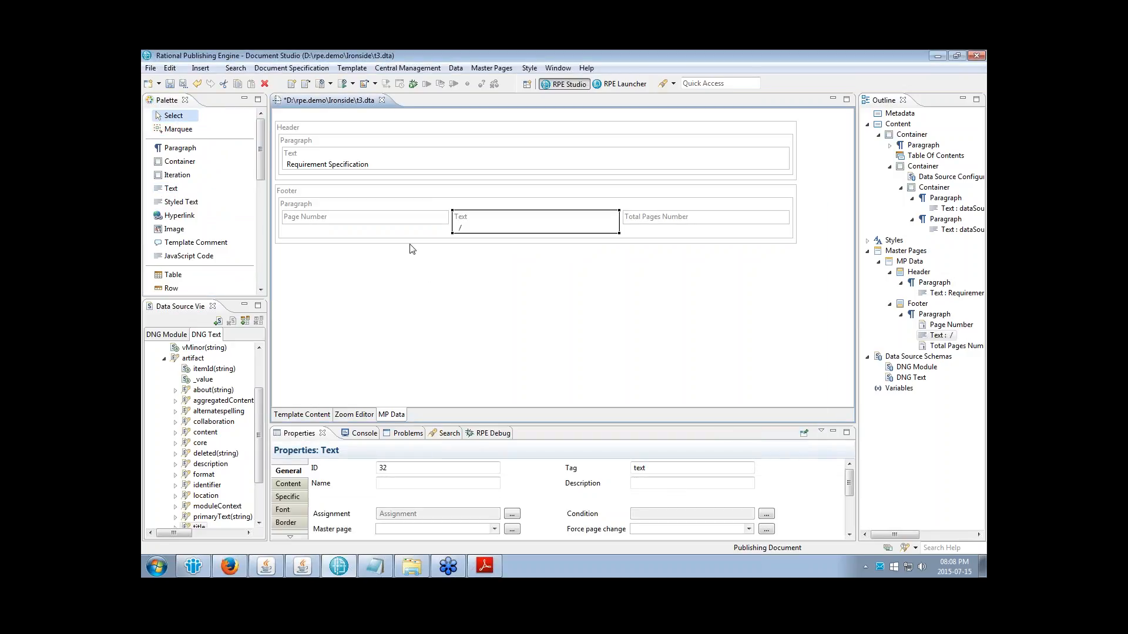
# Step: Give the MP Data header paragraph a single-style bottom border with width 1 and save the template
pyautogui.hotkey('ctrl', 's')
pyautogui.click(334, 142)
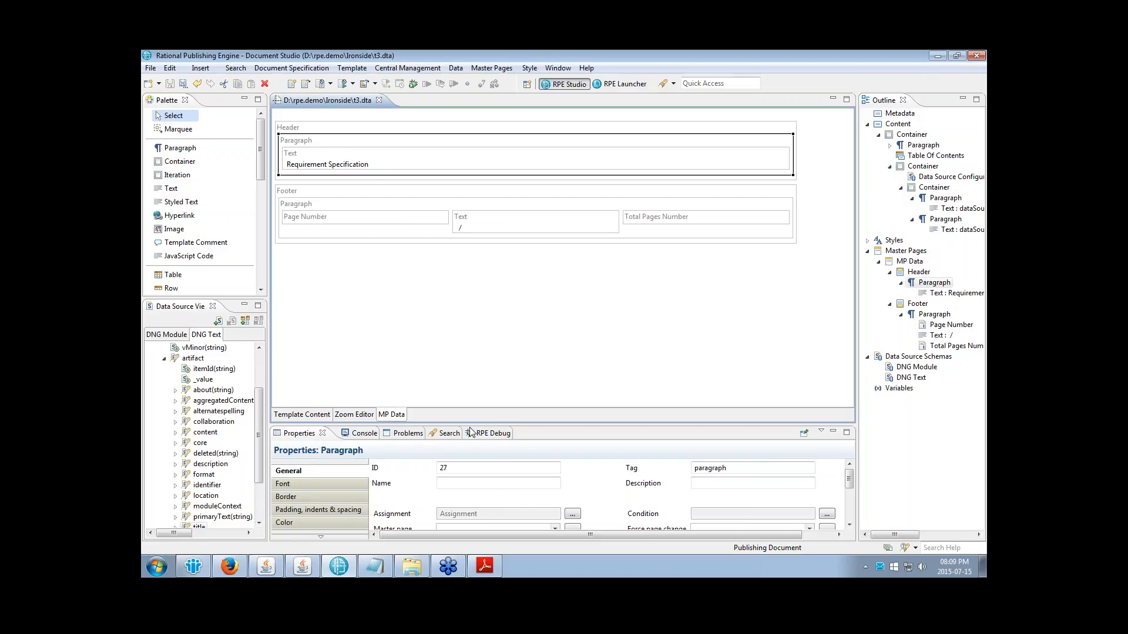
pyautogui.moveTo(472, 425); pyautogui.dragTo(480, 363)
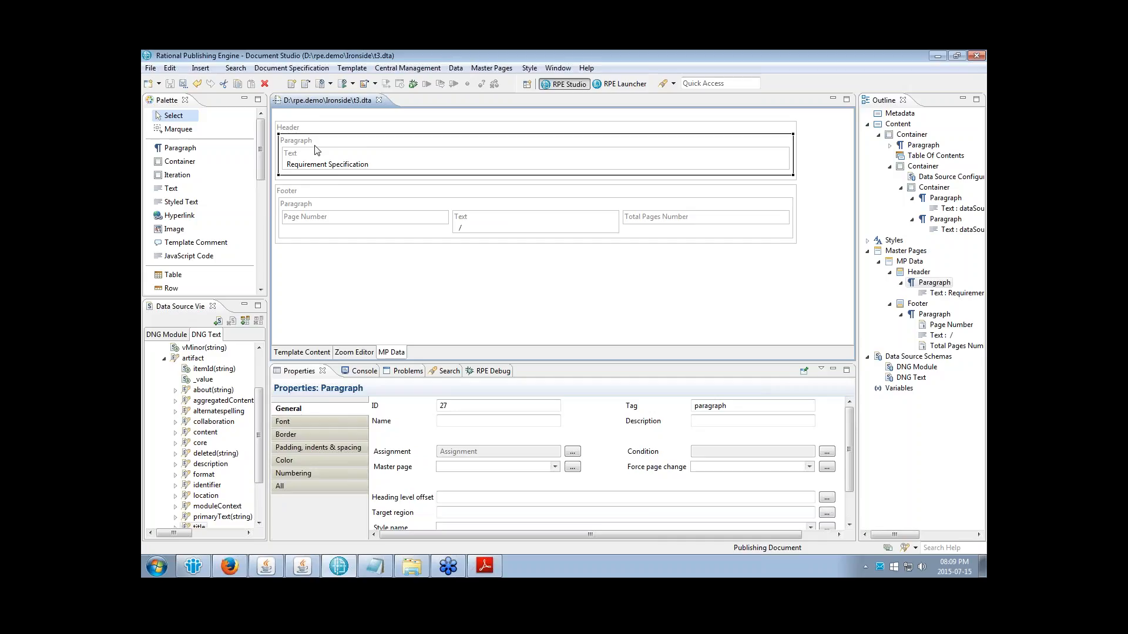
pyautogui.click(295, 436)
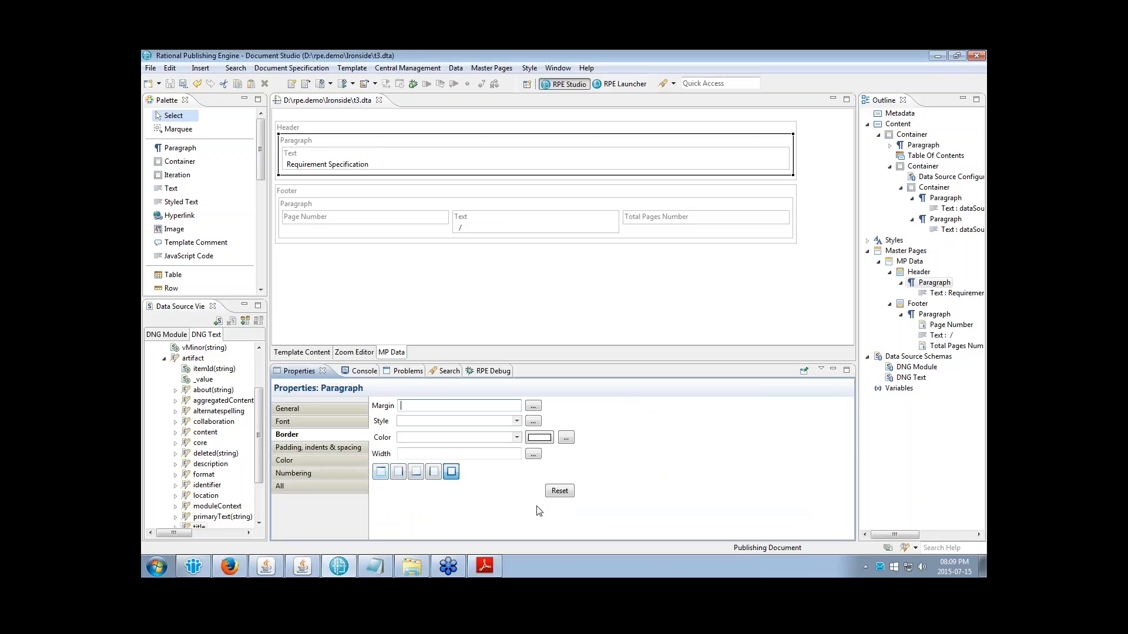
pyautogui.click(416, 472)
pyautogui.click(515, 422)
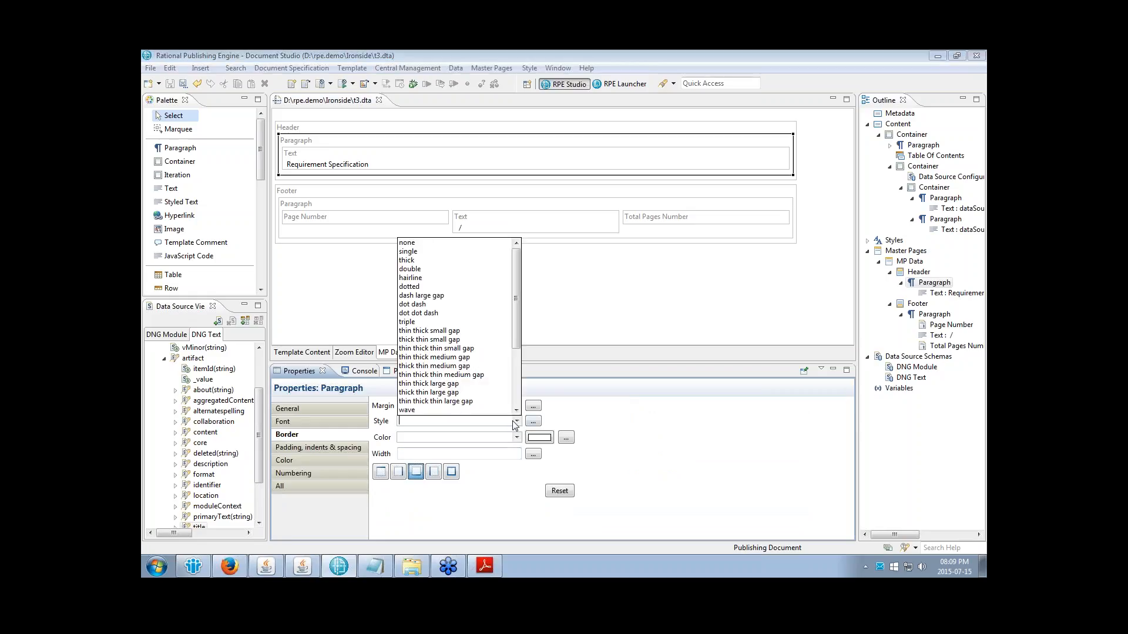
pyautogui.click(415, 252)
pyautogui.click(421, 454)
pyautogui.write('1')
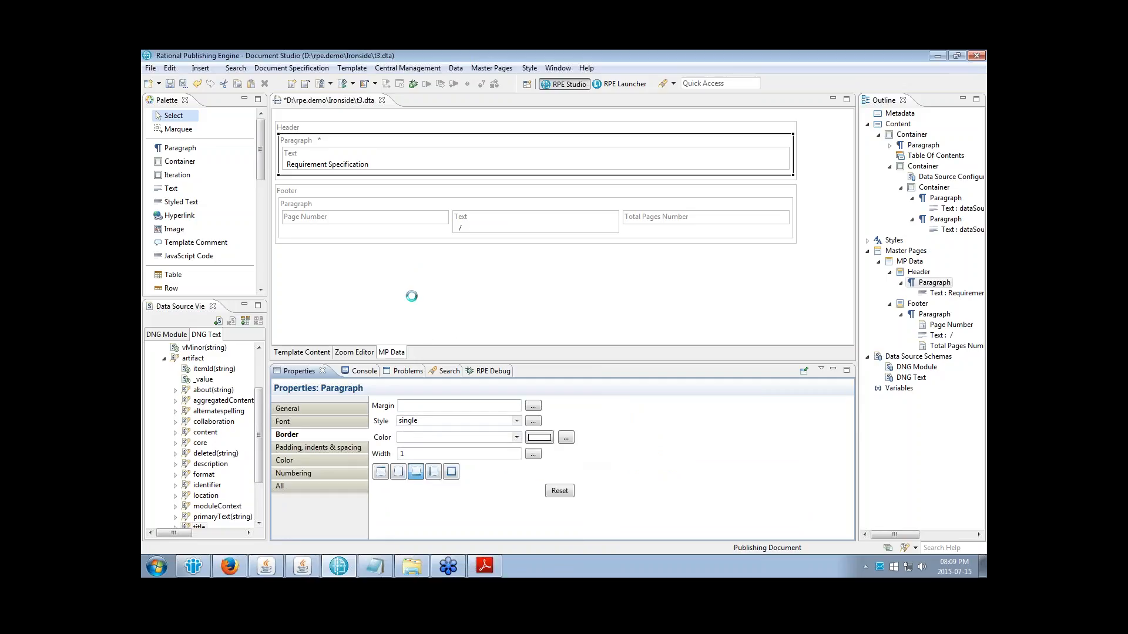
pyautogui.hotkey('ctrl', 's')
# Step: Give the MP Data footer paragraph a single-style top border with width 1 and save the template
pyautogui.click(304, 207)
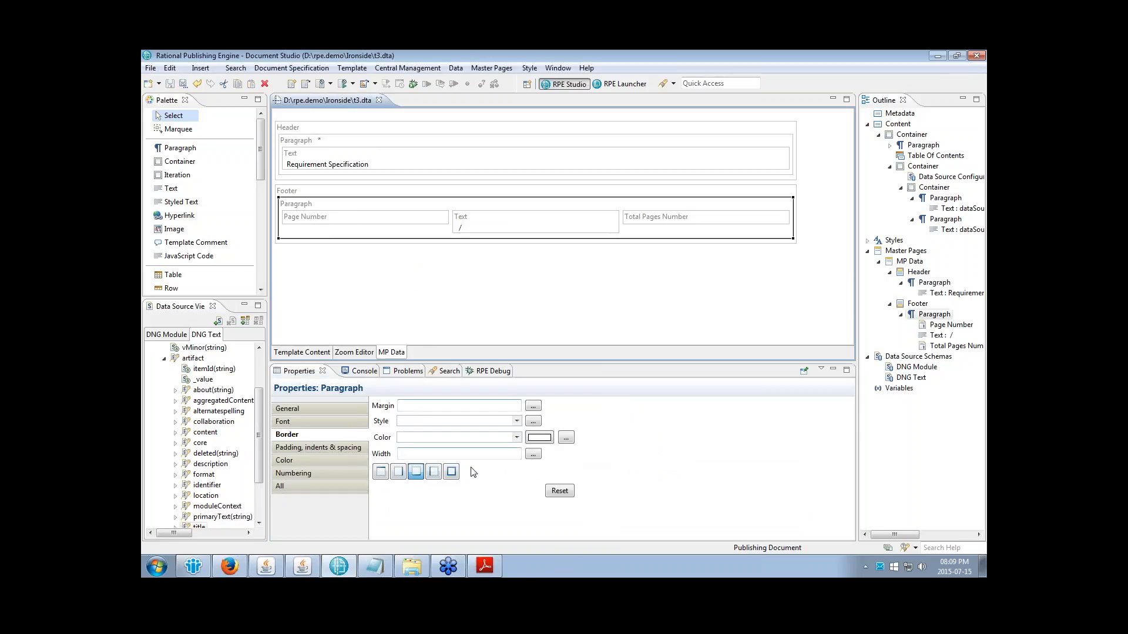
pyautogui.click(382, 474)
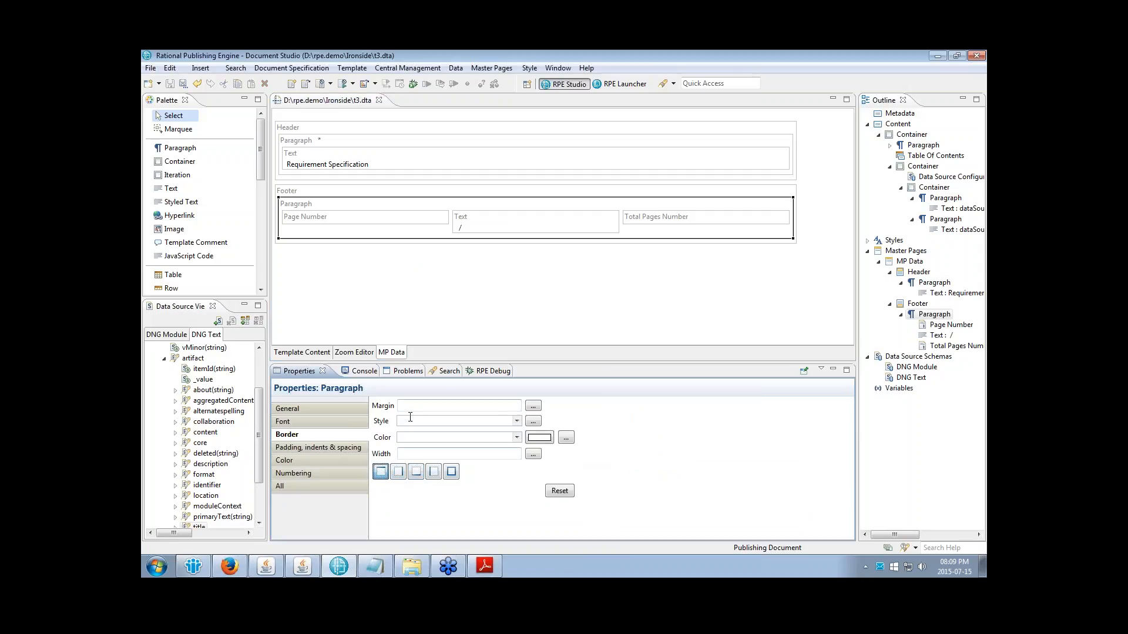
pyautogui.click(517, 421)
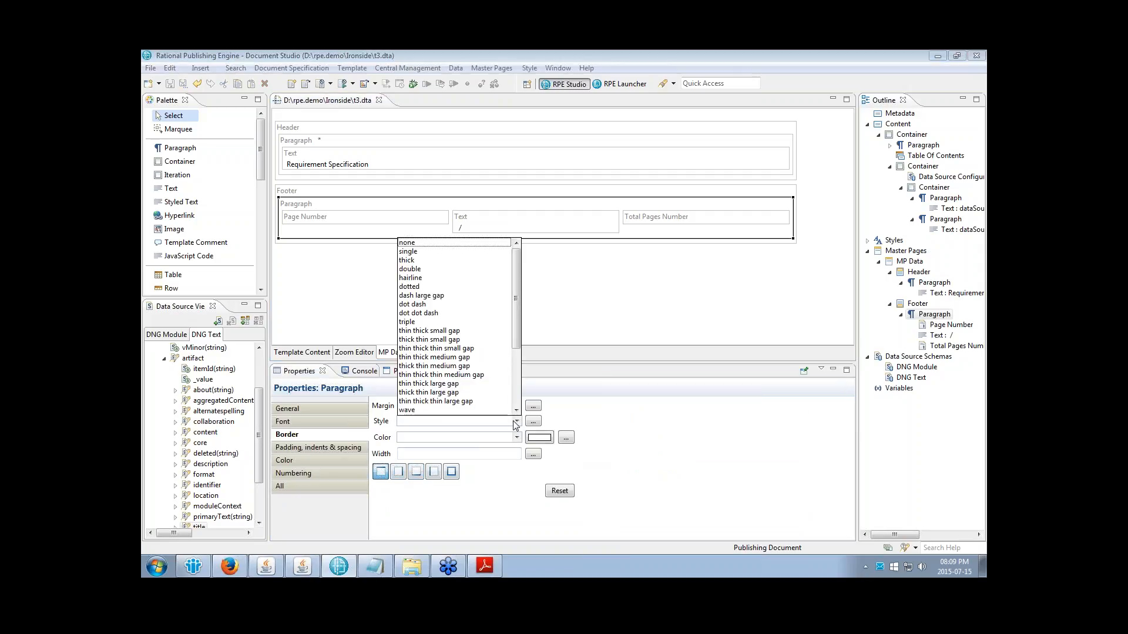
pyautogui.click(408, 252)
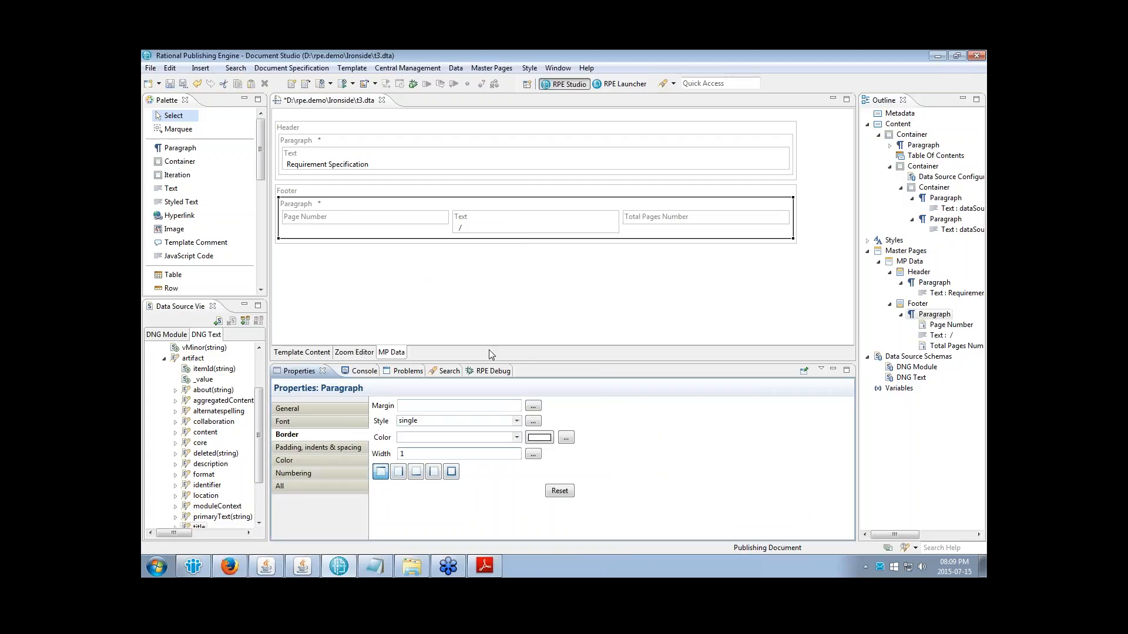
pyautogui.hotkey('ctrl', 's')
# Step: Assign the MP Data master page to the moduleContext/contextBinding container in the template content and save
pyautogui.click(307, 352)
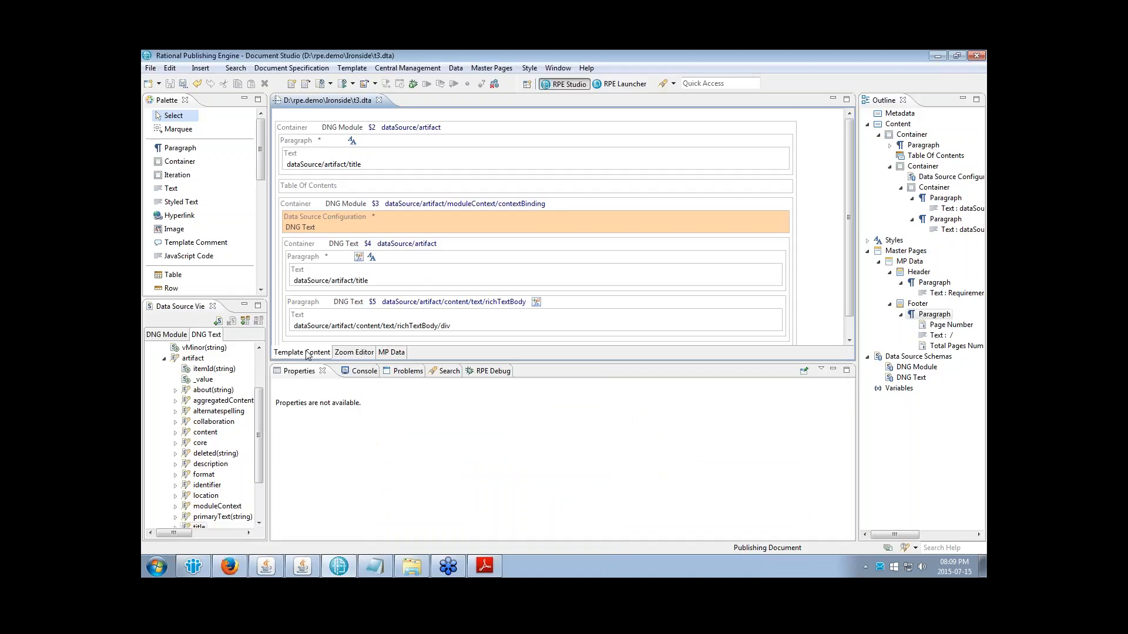
pyautogui.click(879, 264)
pyautogui.moveTo(880, 266); pyautogui.dragTo(337, 207)
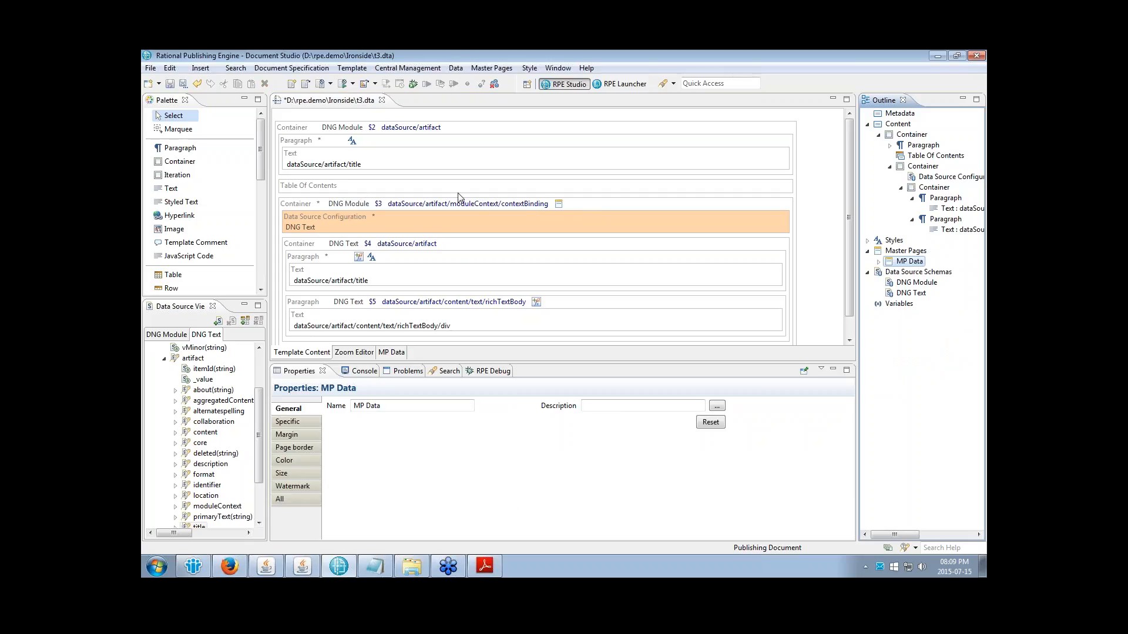
pyautogui.moveTo(525, 211)
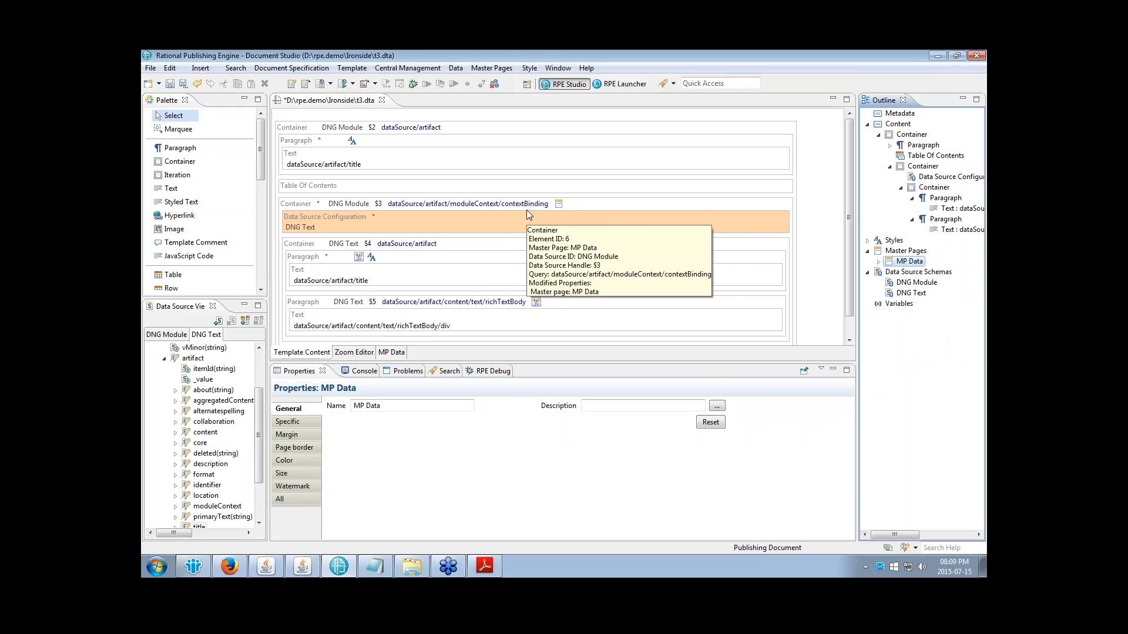
pyautogui.hotkey('ctrl', 's')
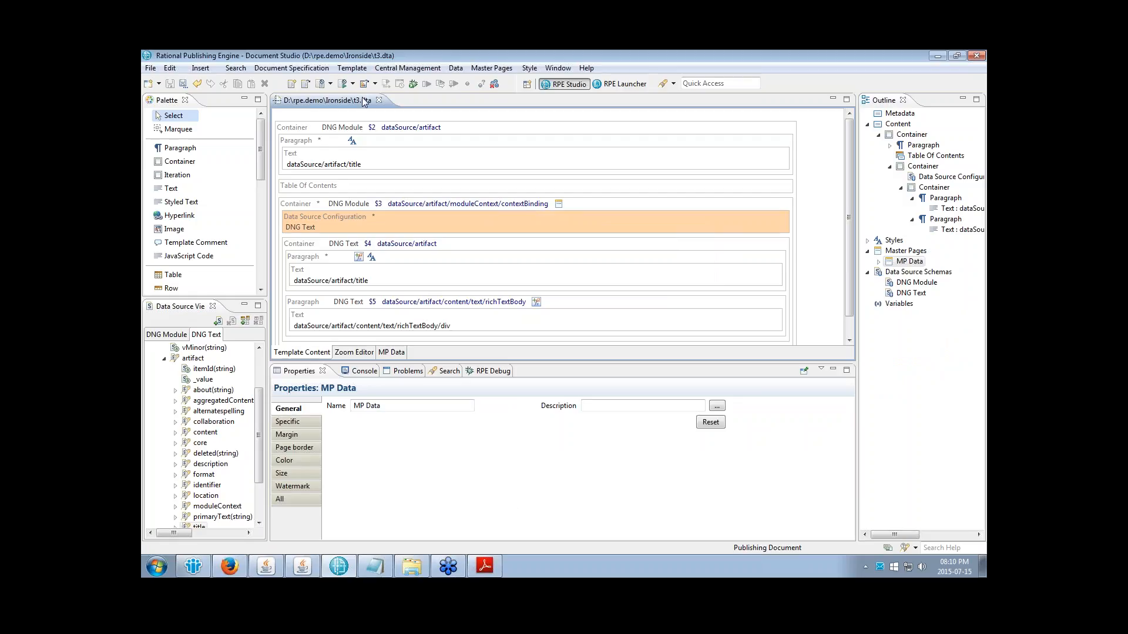
# Step: Generate the document from the template and open the resulting Word file
pyautogui.click(352, 83)
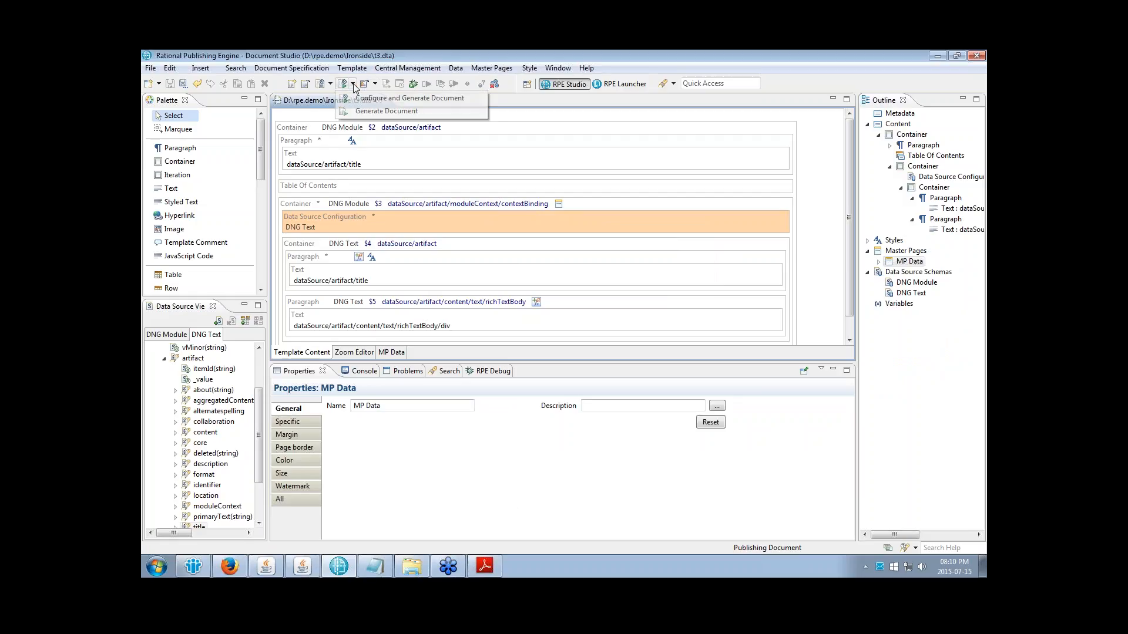
pyautogui.click(373, 112)
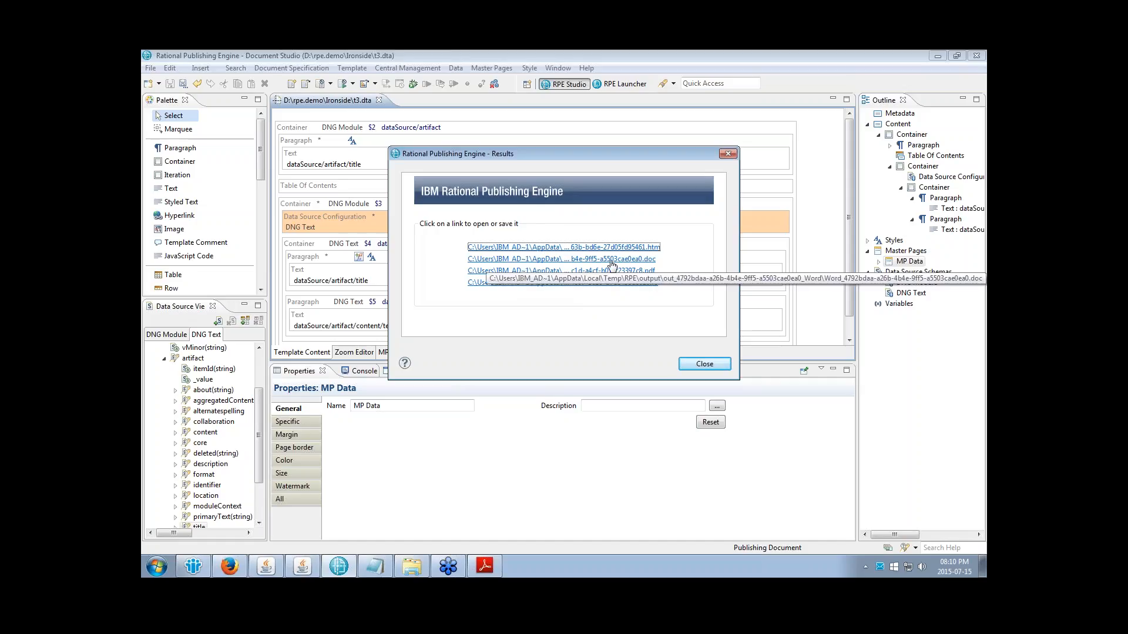
pyautogui.click(611, 261)
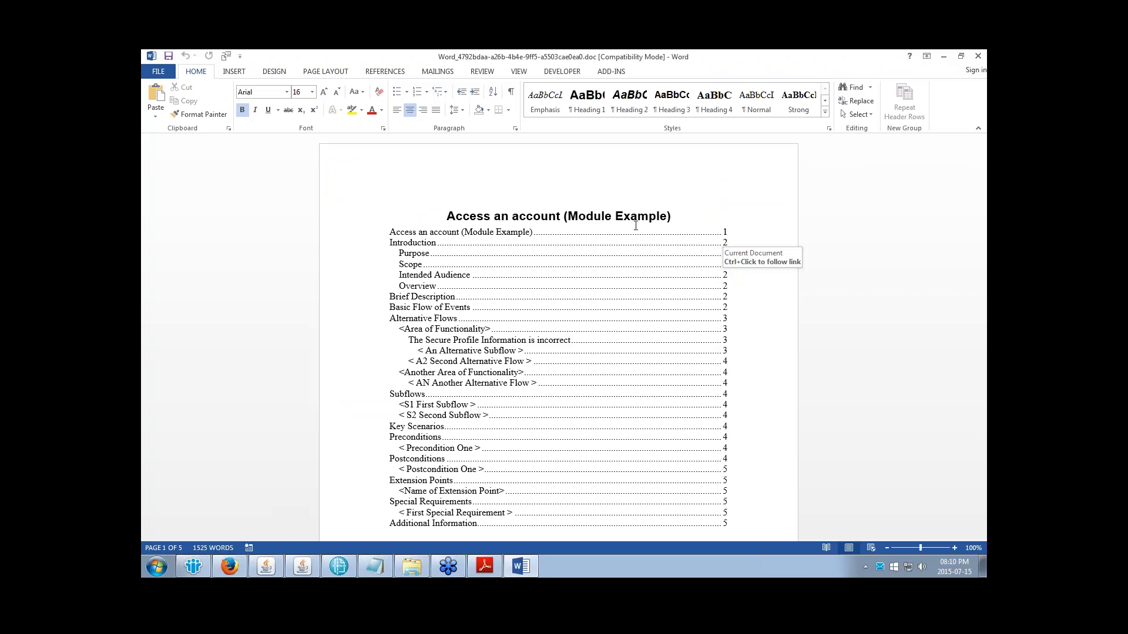
# Step: Examine the title, table of contents, and page headers and footers in the generated Word document
pyautogui.click(518, 214)
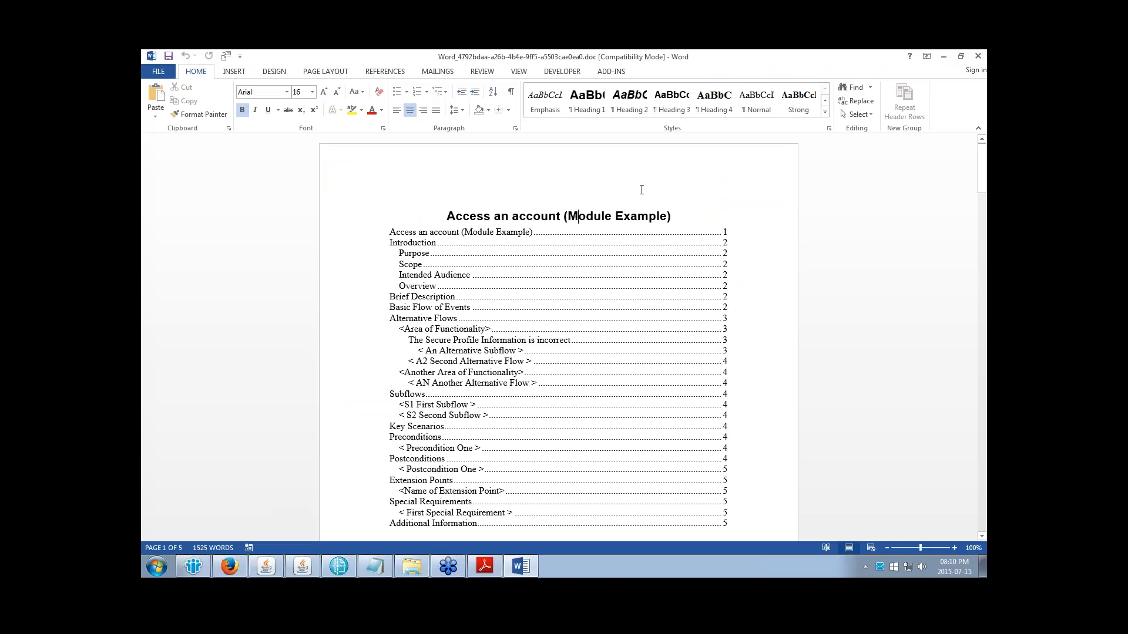
pyautogui.scroll(-1, 558, 211)
pyautogui.click(479, 257)
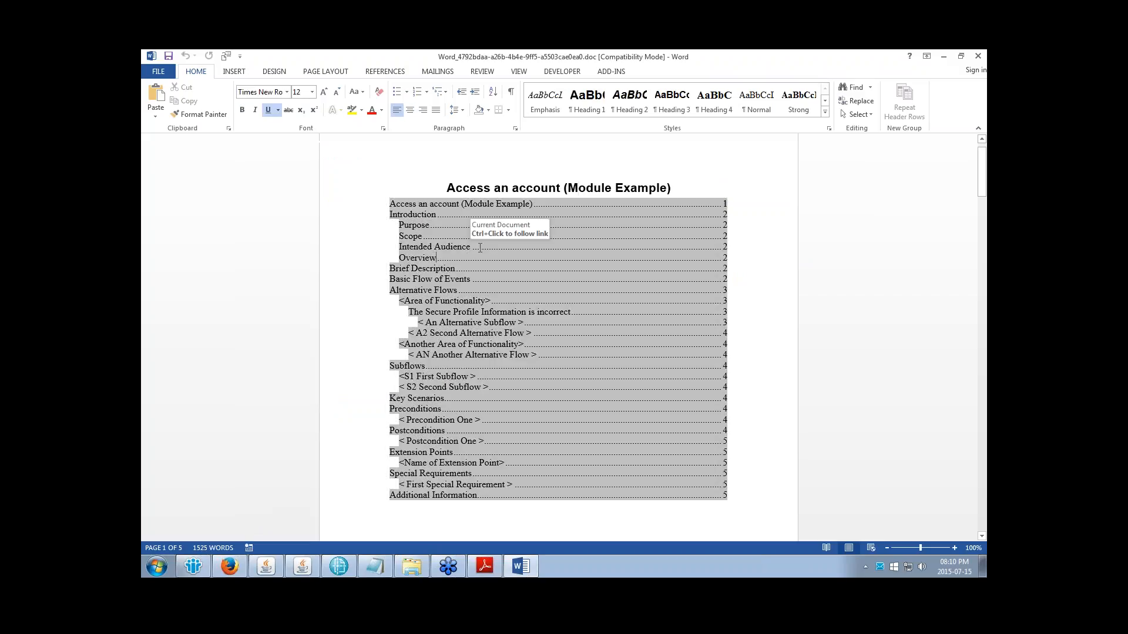
pyautogui.scroll(-20, 480, 247)
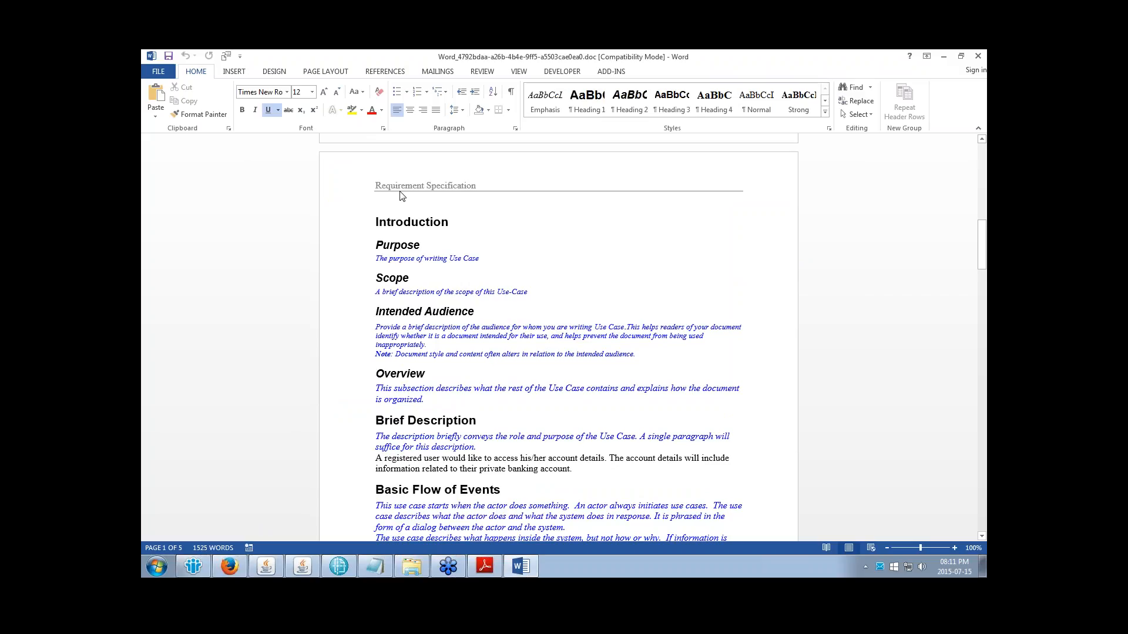
pyautogui.scroll(-9, 401, 195)
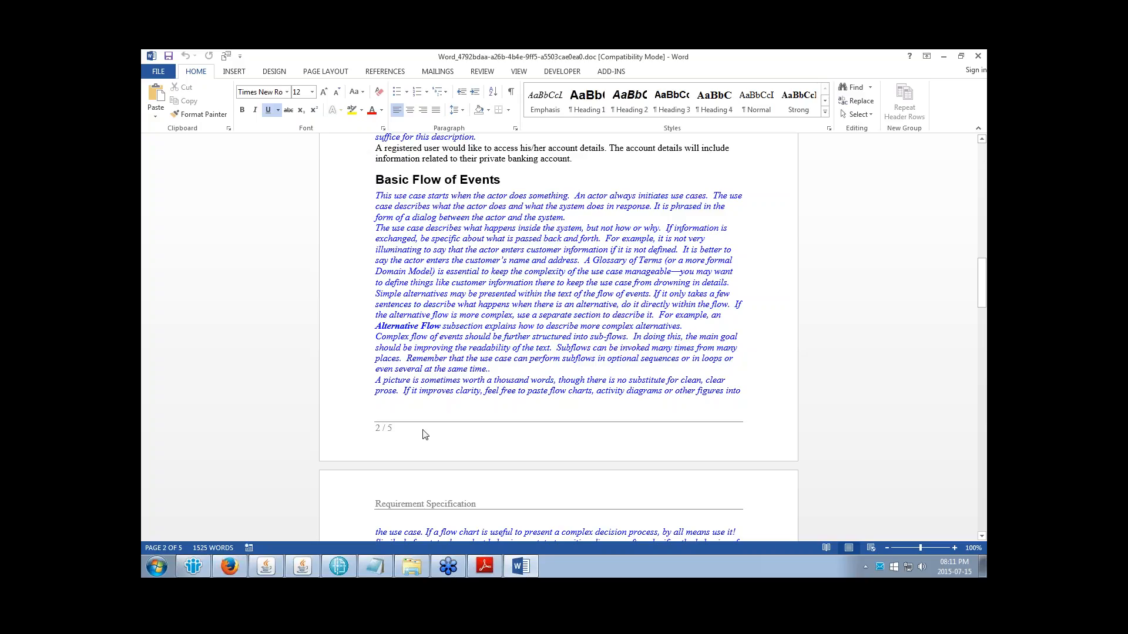
pyautogui.scroll(-6, 425, 434)
pyautogui.scroll(2, 434, 407)
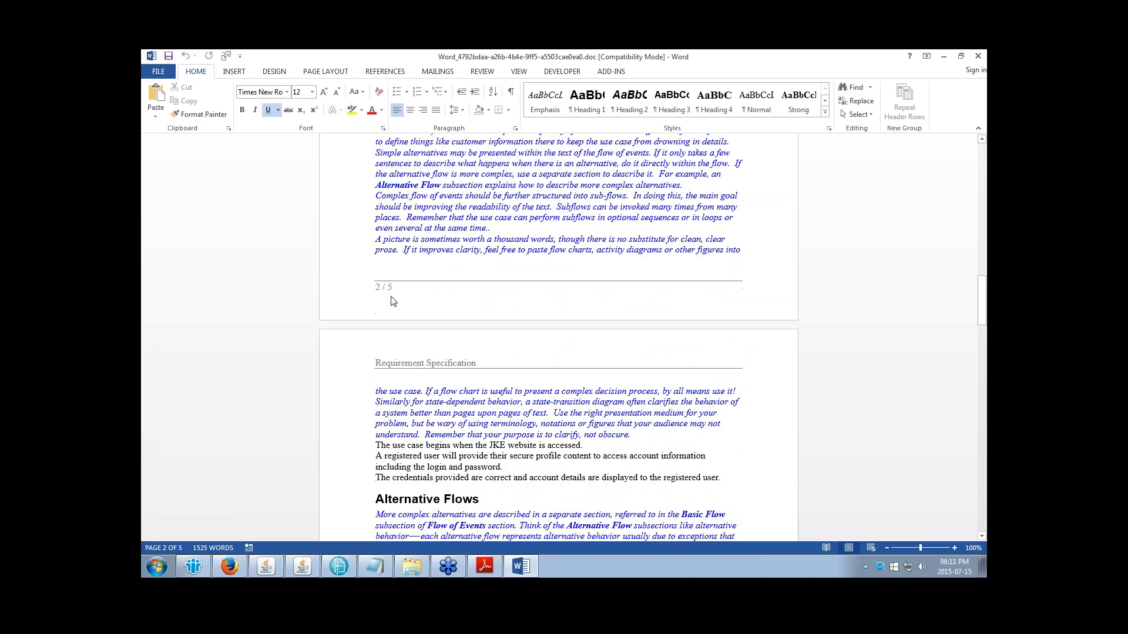
pyautogui.scroll(-2, 386, 295)
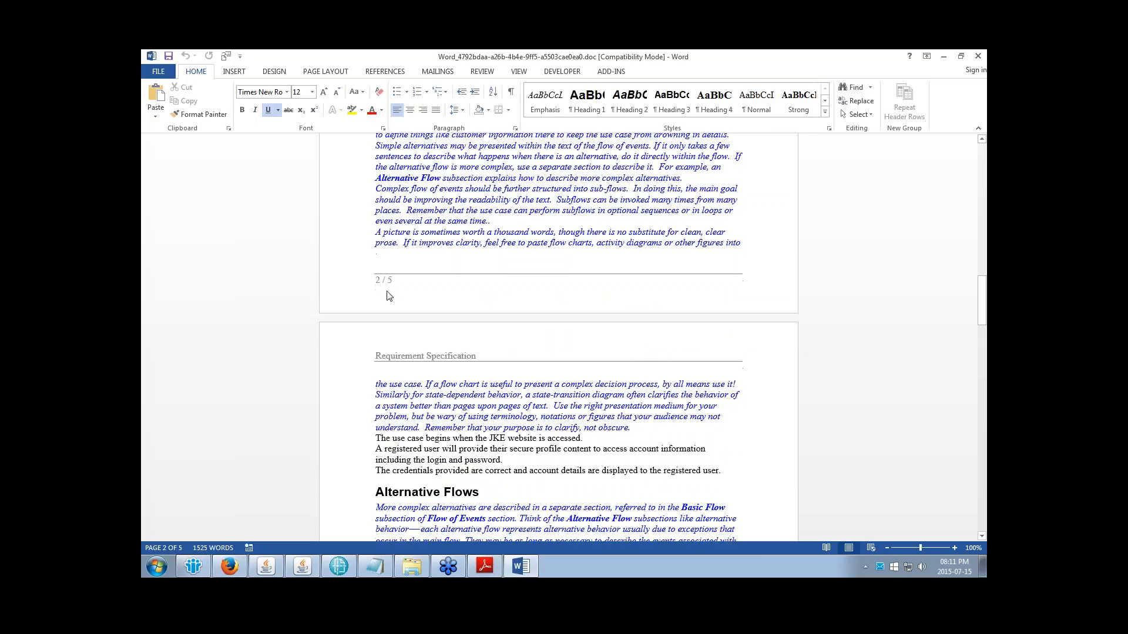
# Step: Return to Document Studio, set the MP Data footer paragraph's alignment to center, and save the template
pyautogui.click(342, 567)
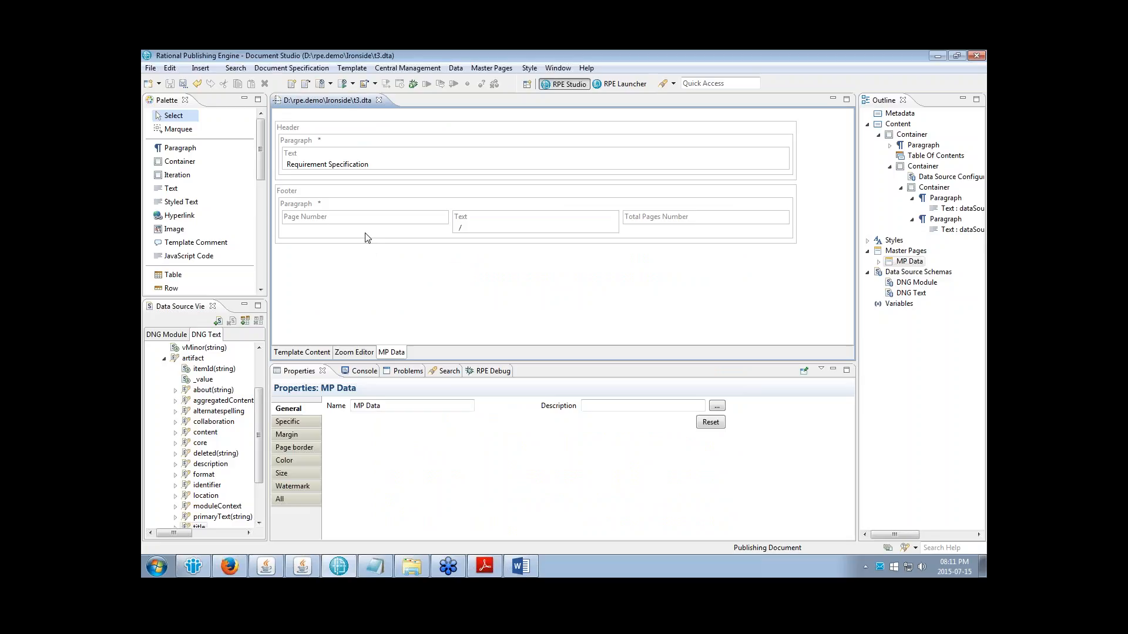
pyautogui.click(314, 209)
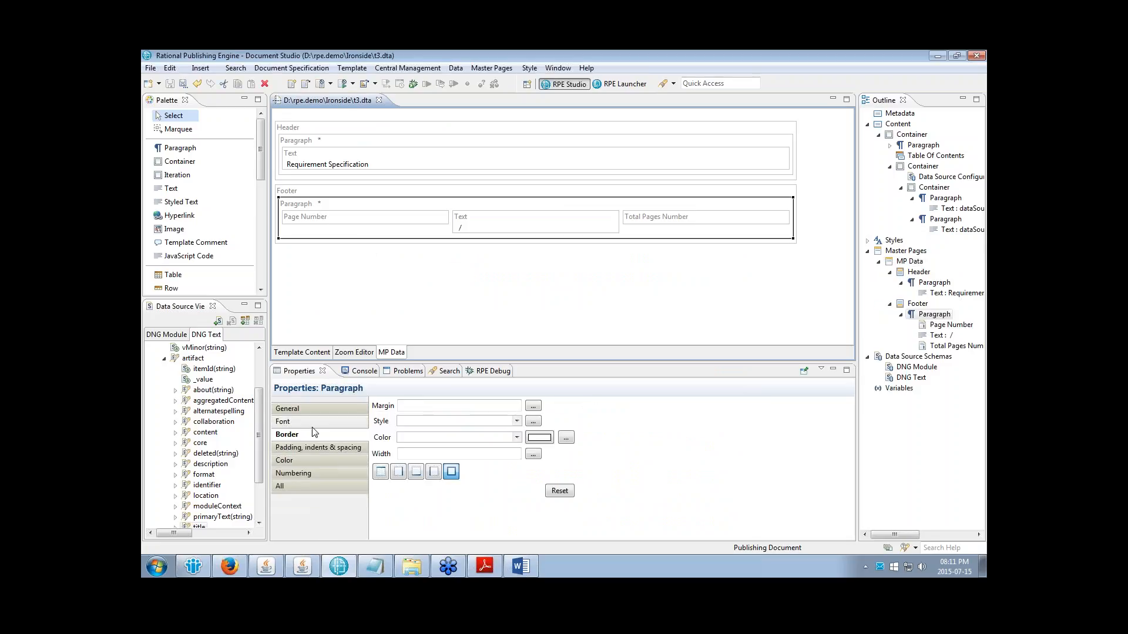
pyautogui.click(307, 449)
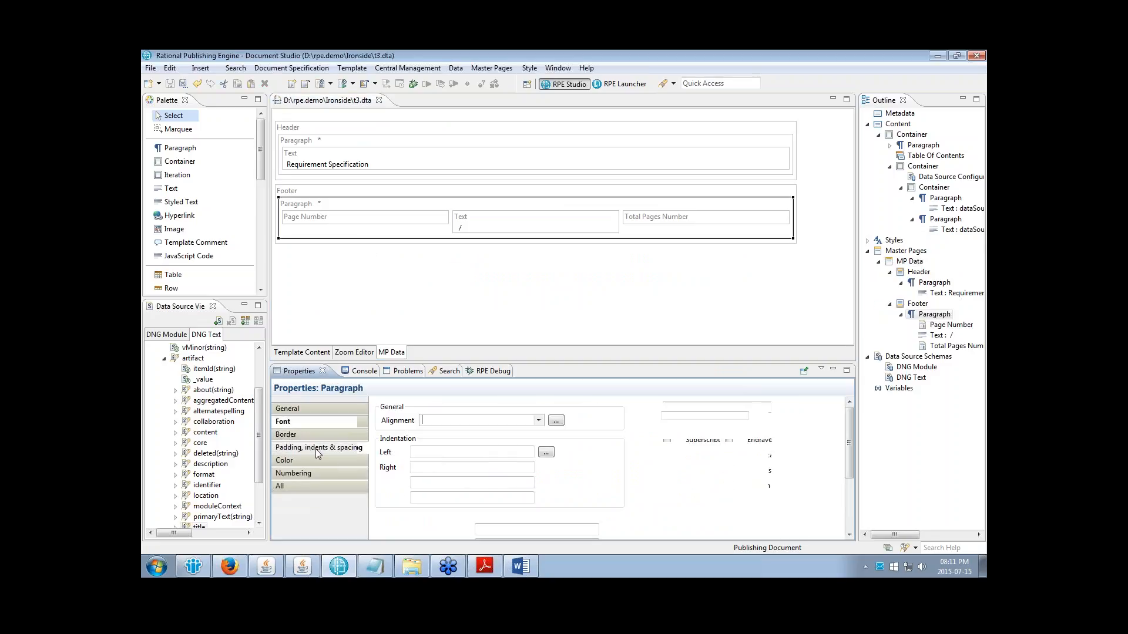
pyautogui.click(539, 420)
pyautogui.click(435, 455)
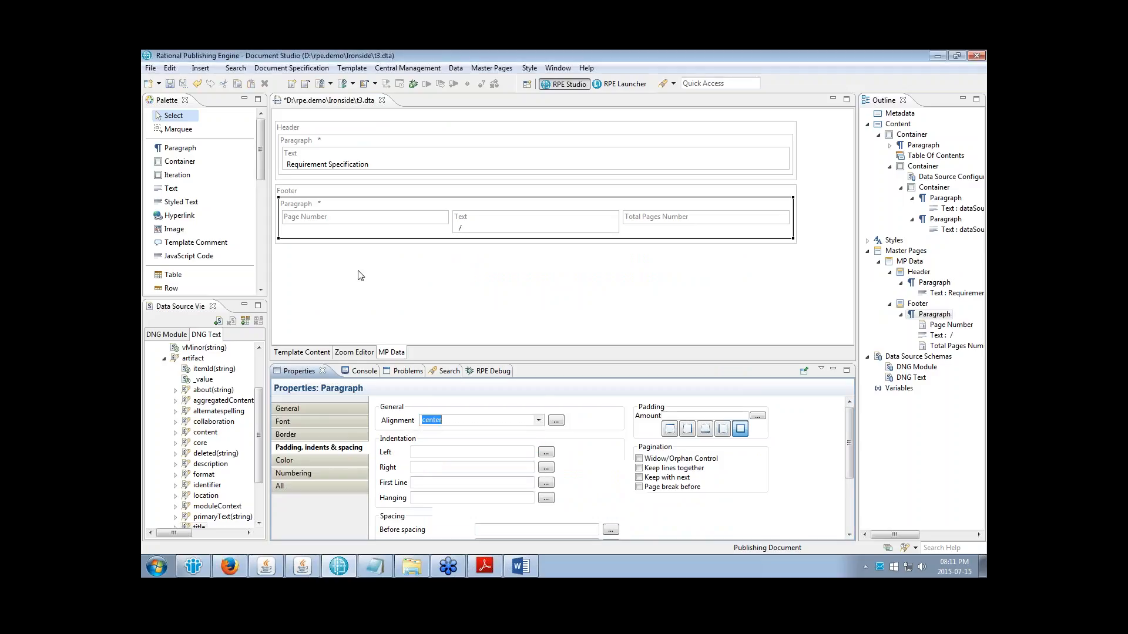
pyautogui.click(437, 297)
pyautogui.hotkey('ctrl', 's')
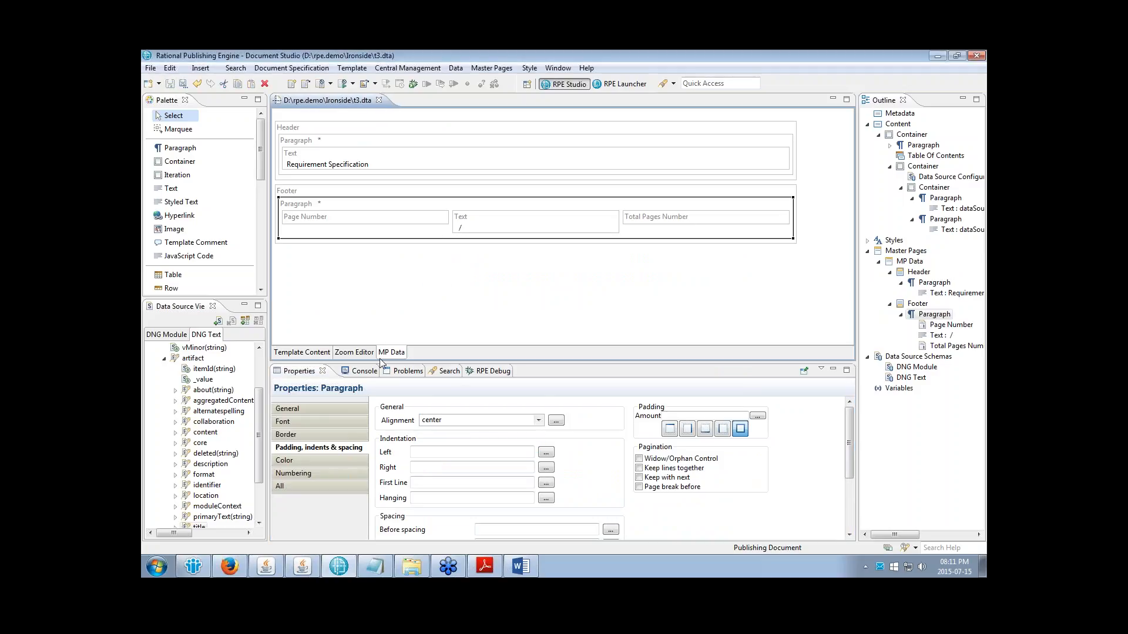
# Step: Compare the template content with the Word output's title page and first headed page, closing the Word document when done
pyautogui.click(312, 354)
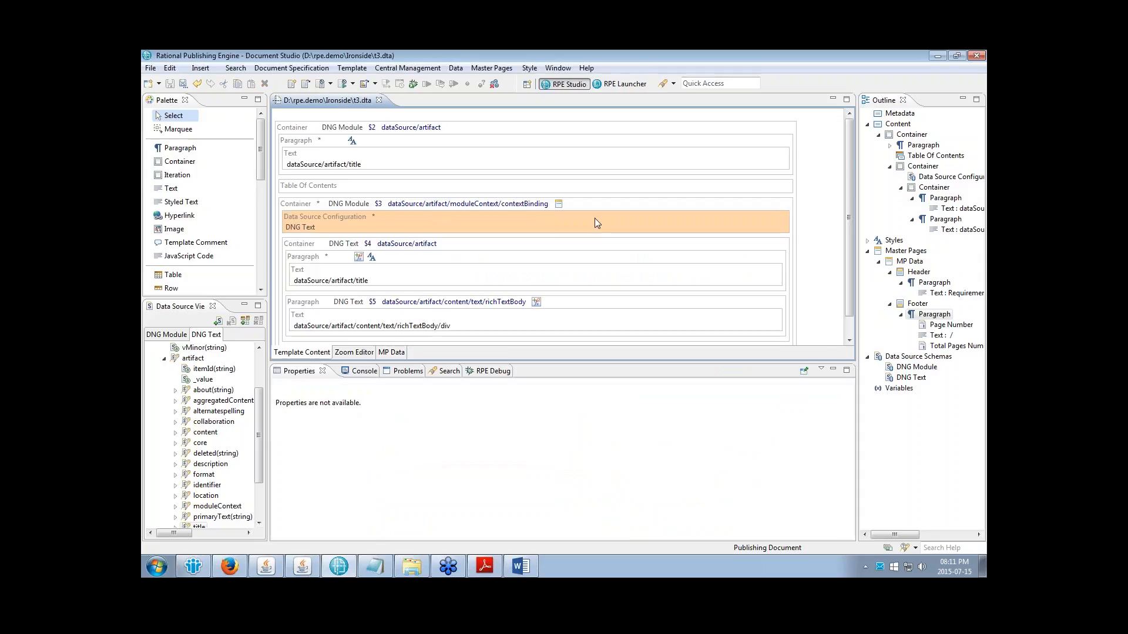
pyautogui.click(521, 566)
pyautogui.scroll(20, 609, 403)
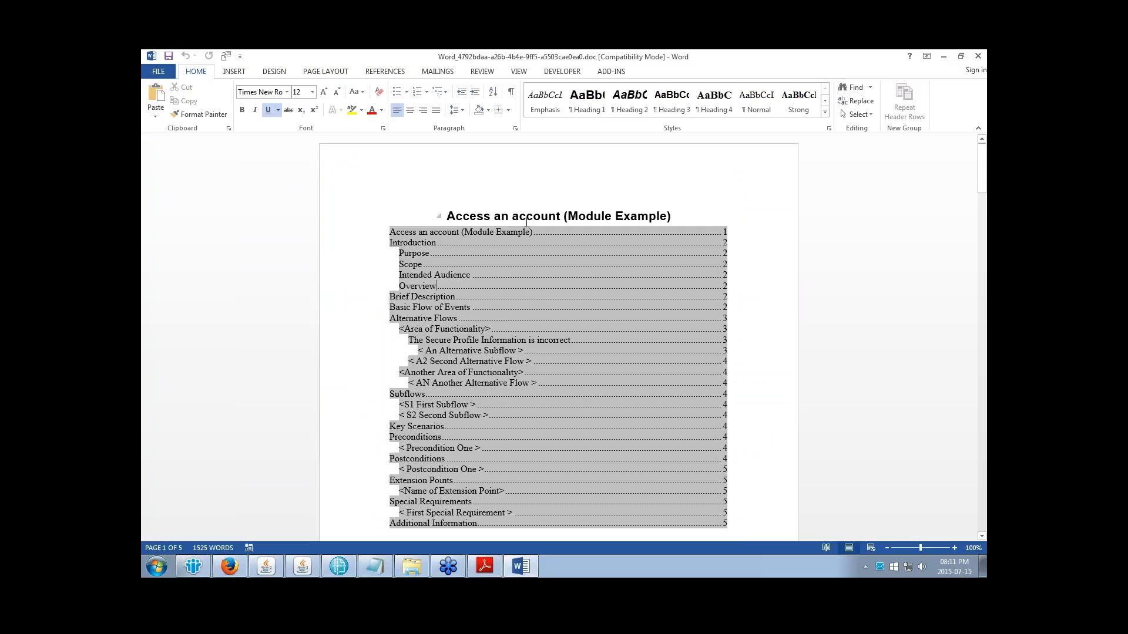
pyautogui.scroll(-10, 588, 252)
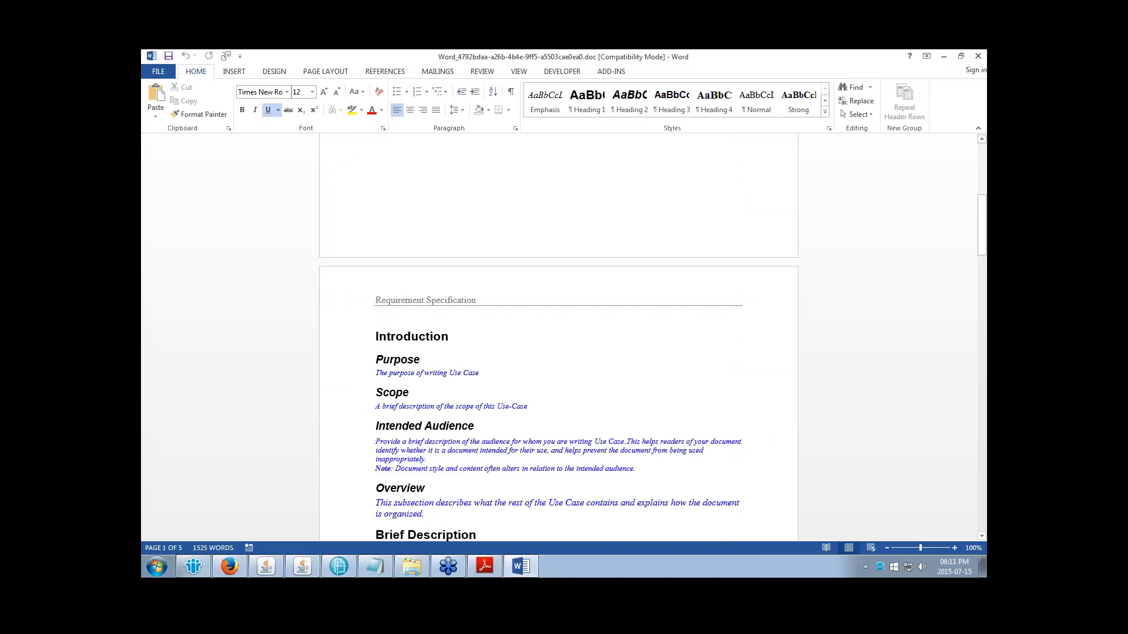
pyautogui.scroll(7, 549, 257)
pyautogui.scroll(-7, 549, 257)
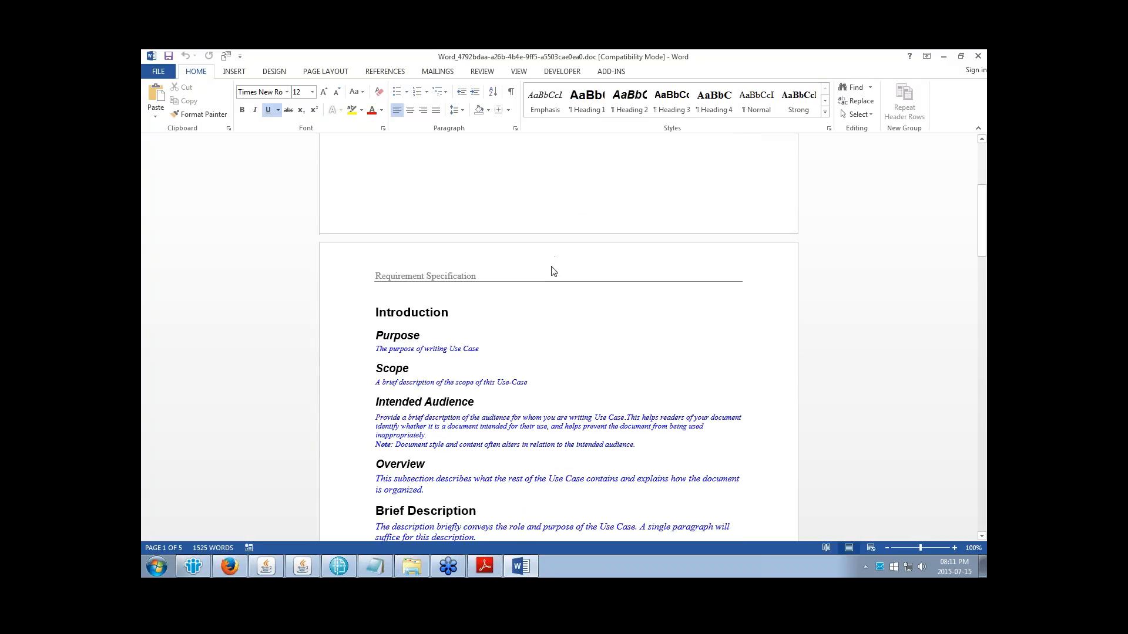
pyautogui.click(948, 59)
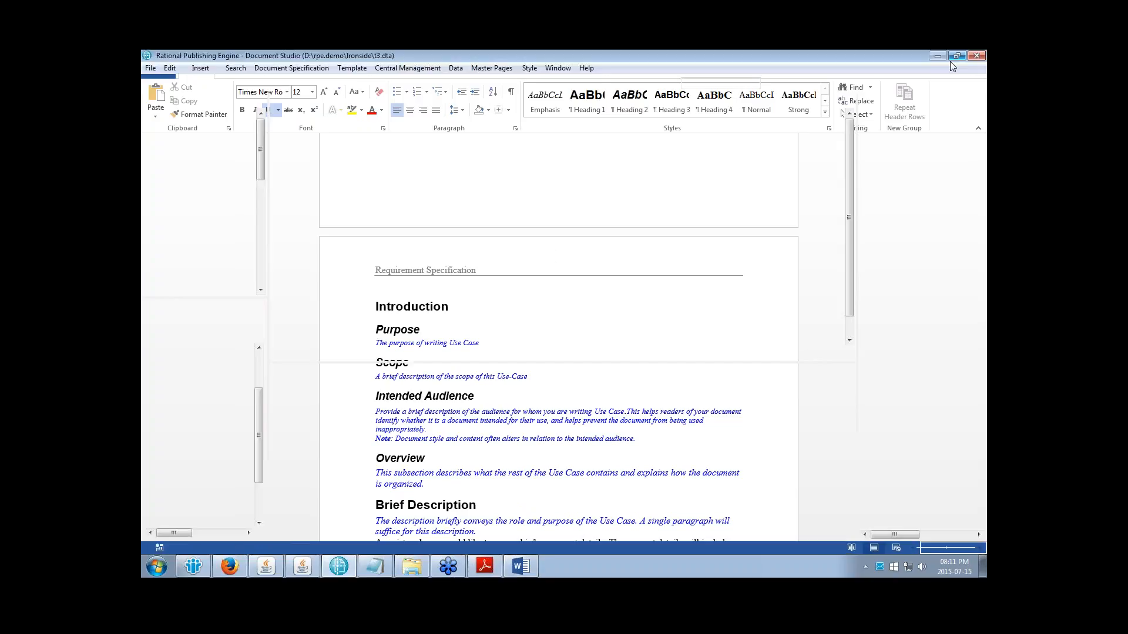
# Step: Review the general and data properties of the contextBinding container and the font properties of the artifact title text
pyautogui.click(375, 200)
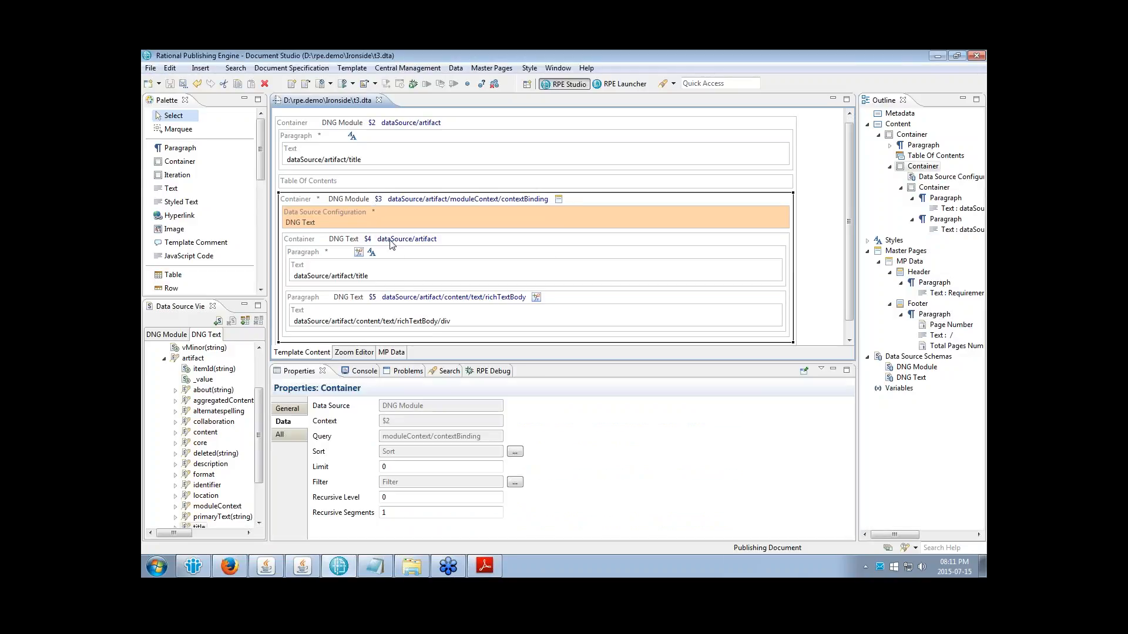
pyautogui.click(297, 415)
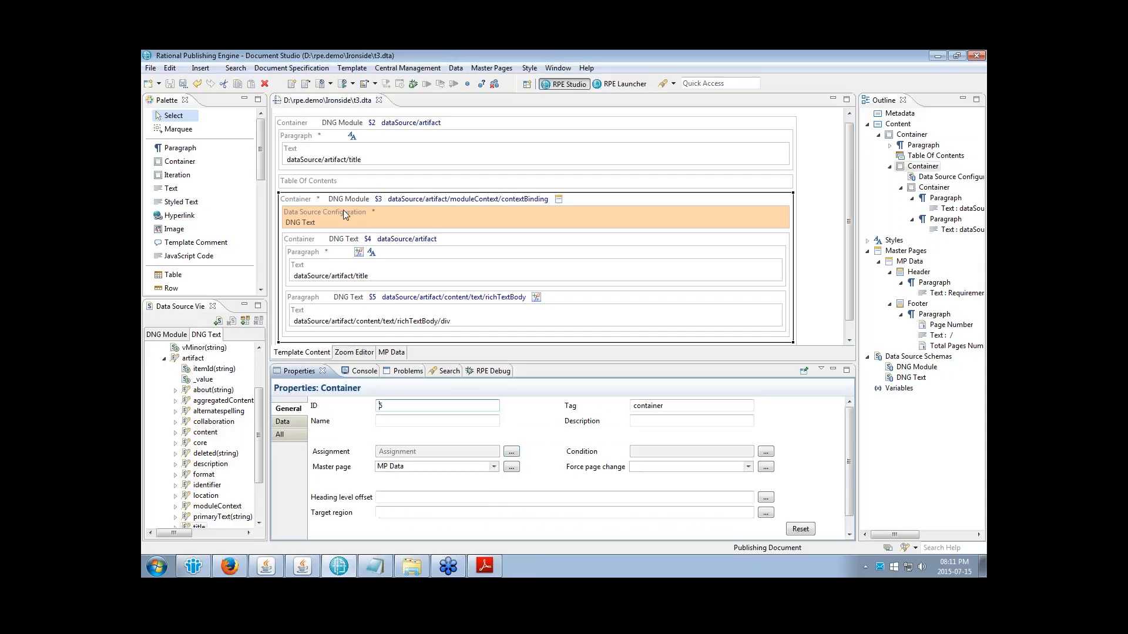
pyautogui.click(313, 271)
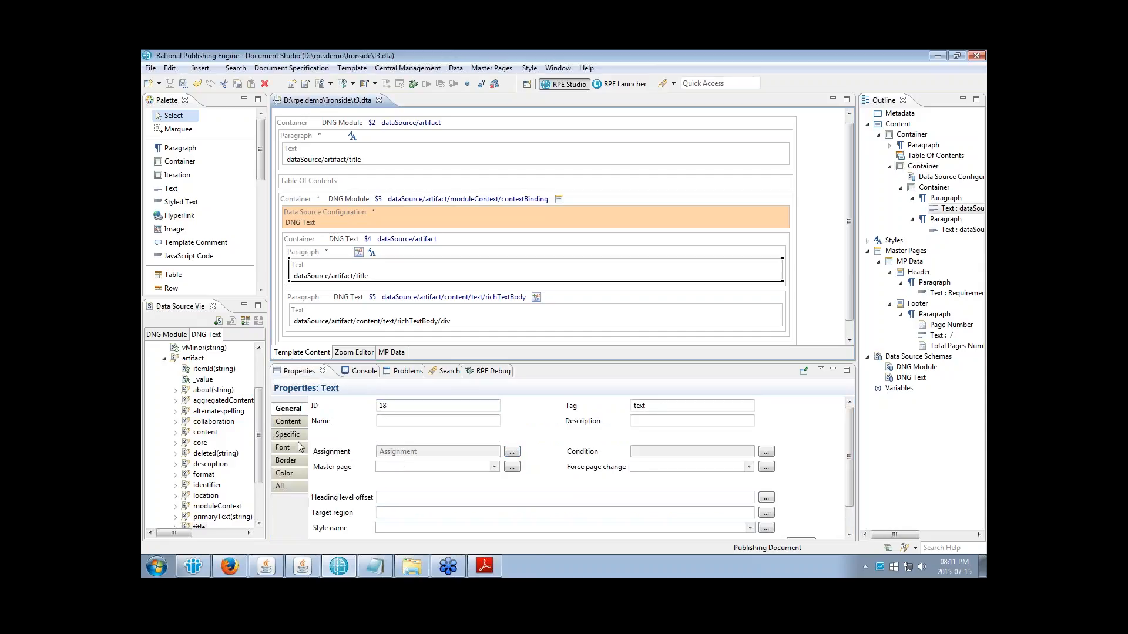
pyautogui.click(290, 448)
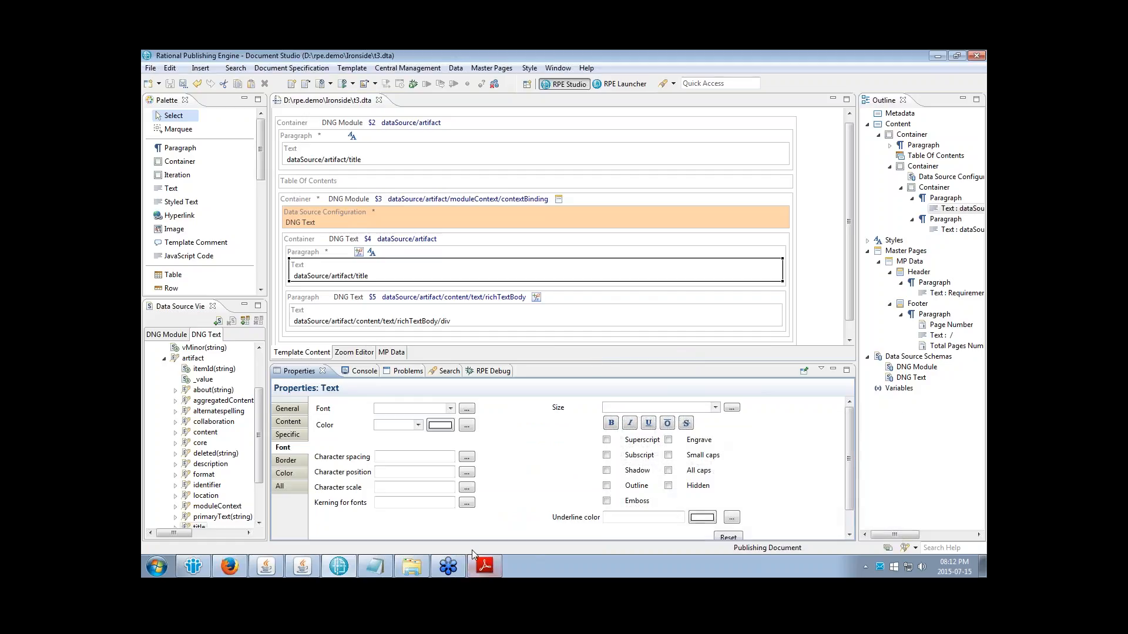
# Step: Switch to the RPE Launcher and set the Word output's stylesheet to requirementsSpecificationSimple.dotx
pyautogui.click(621, 85)
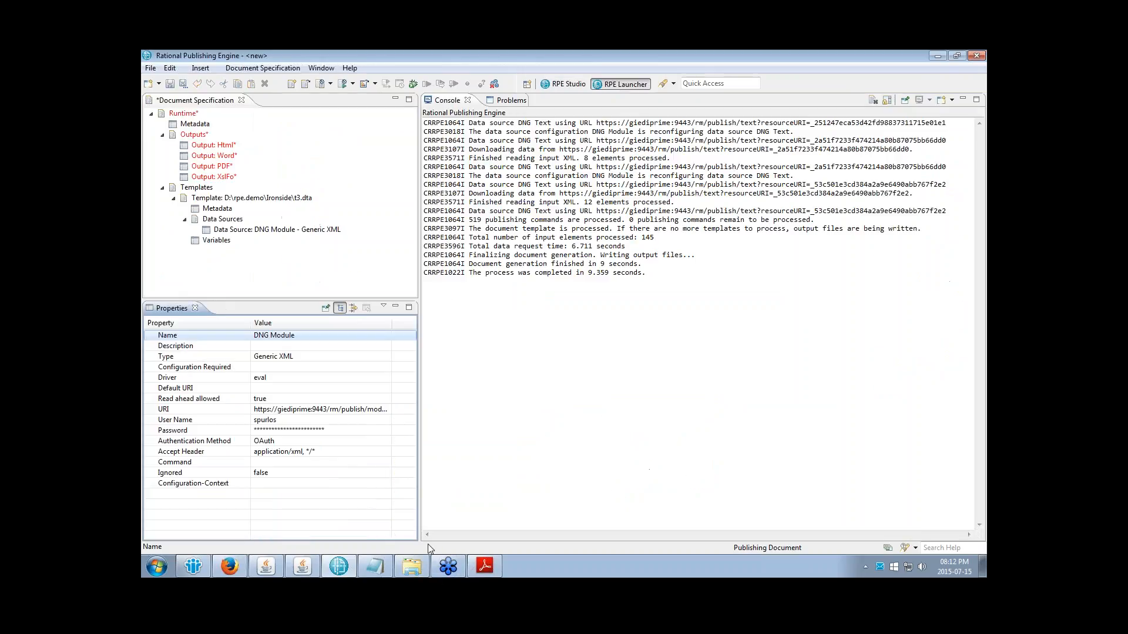
pyautogui.click(214, 156)
pyautogui.click(289, 377)
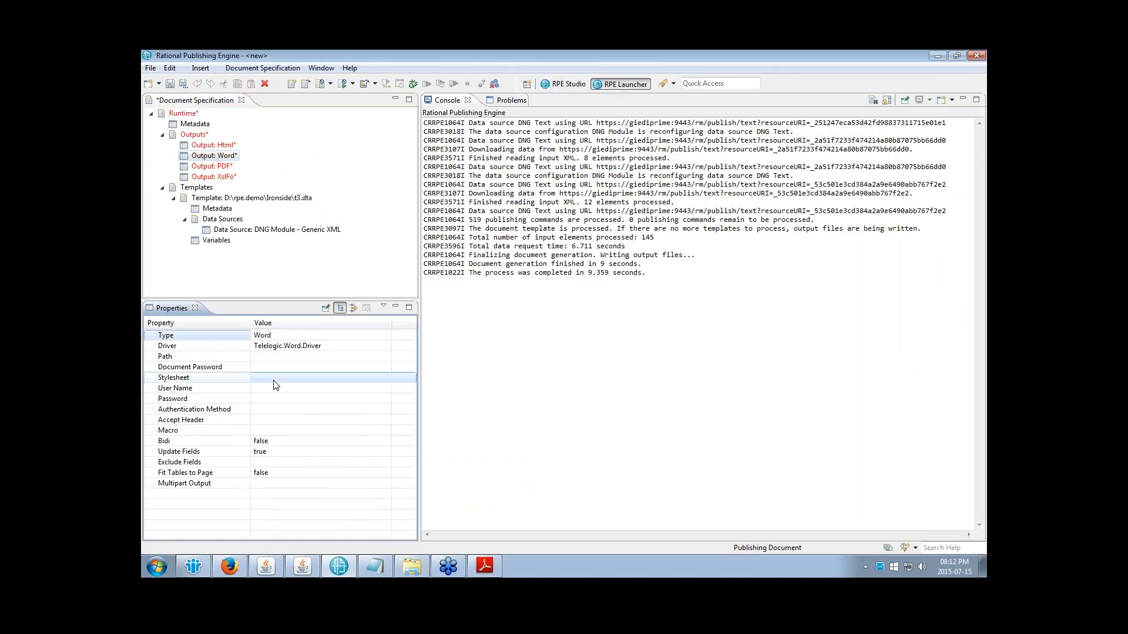
pyautogui.click(384, 379)
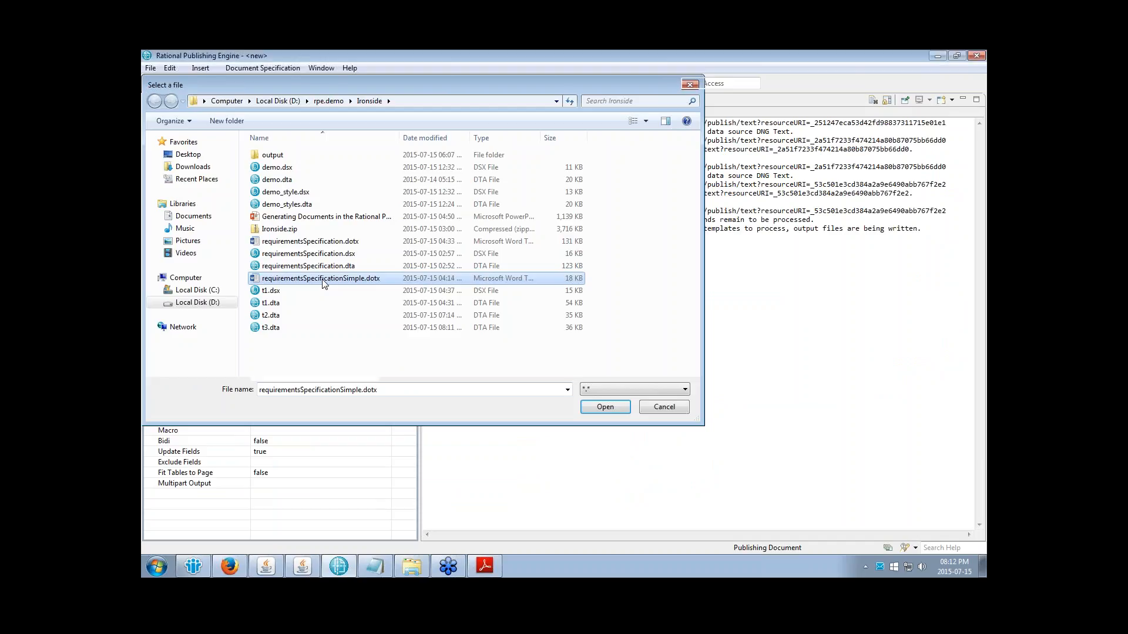
pyautogui.doubleClick(323, 283)
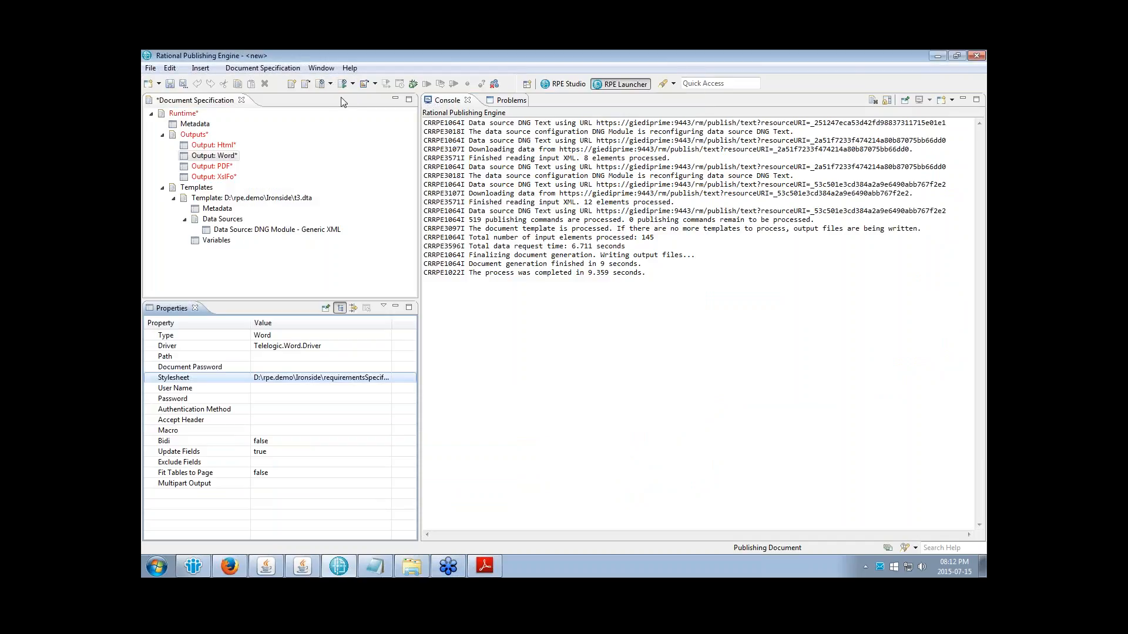
# Step: Preview the document, saving the changes to t3.dta, and open the generated Word file
pyautogui.click(331, 84)
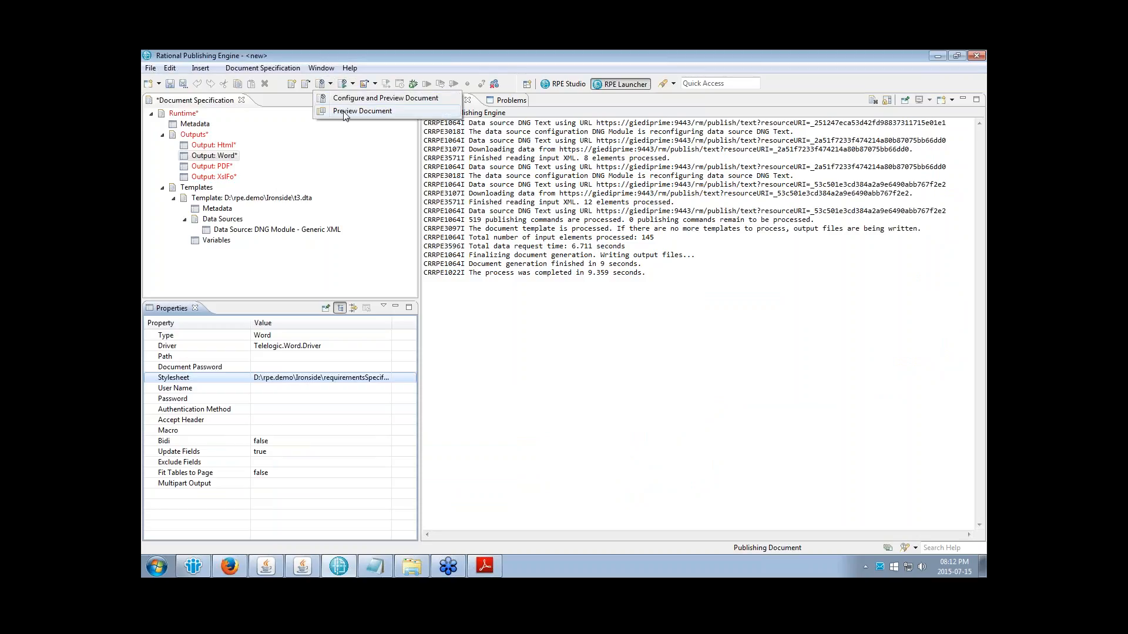
pyautogui.click(345, 113)
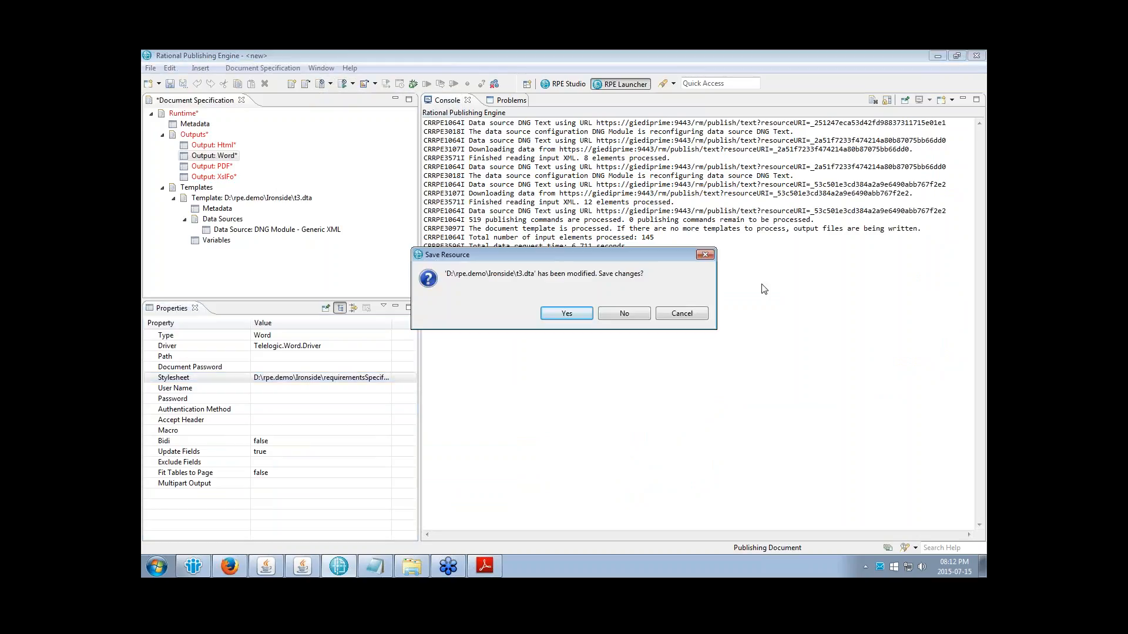
pyautogui.click(562, 316)
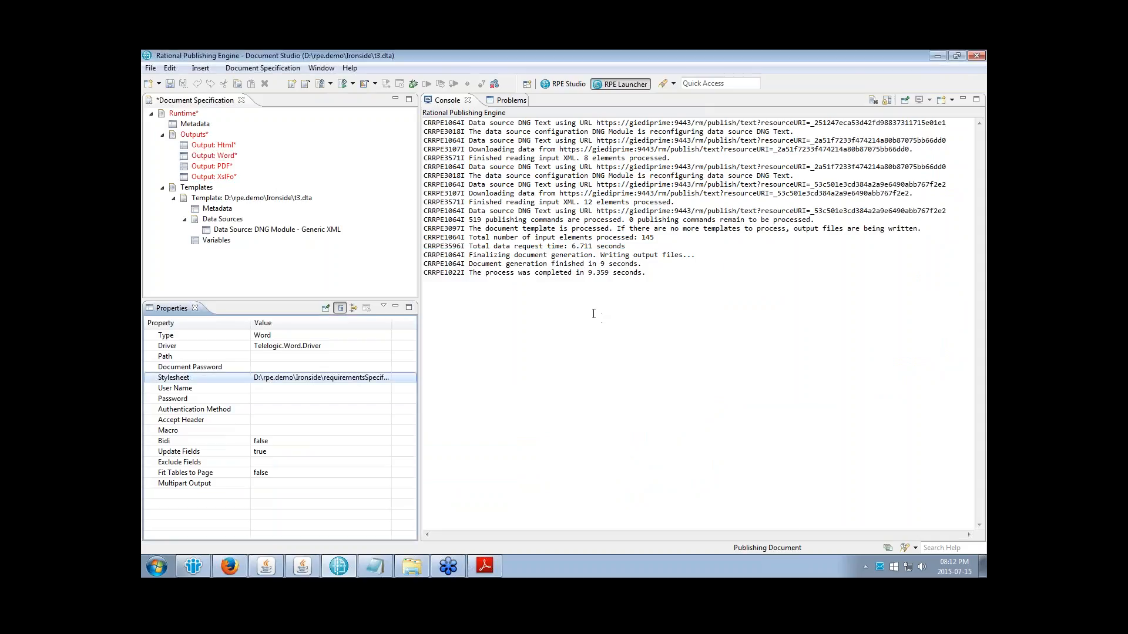
pyautogui.moveTo(551, 224); pyautogui.dragTo(616, 177)
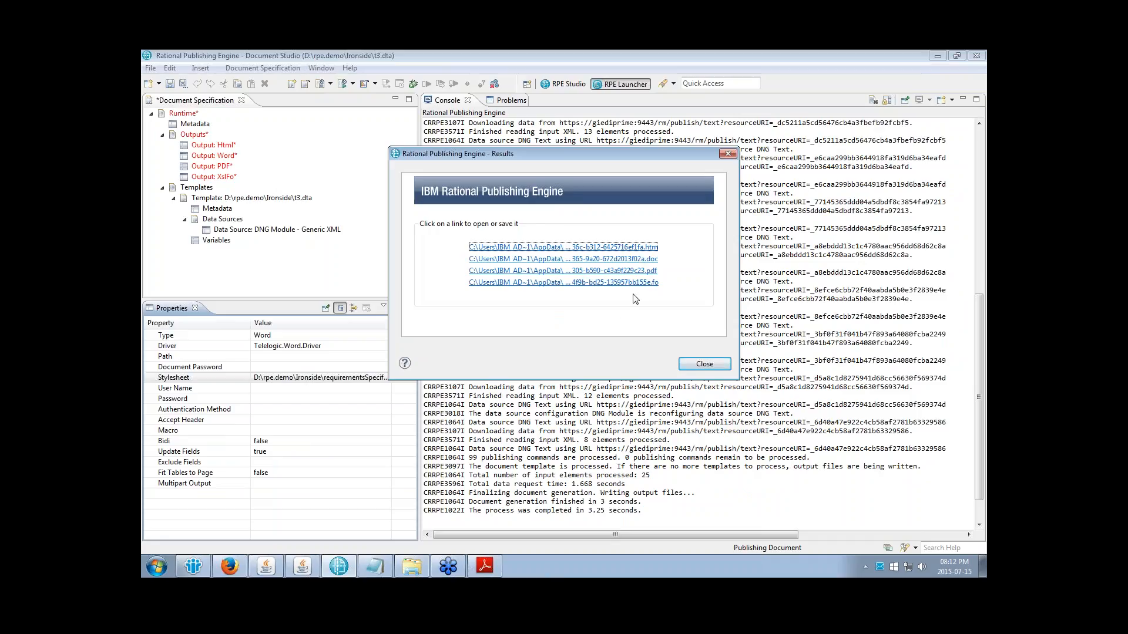
pyautogui.click(624, 259)
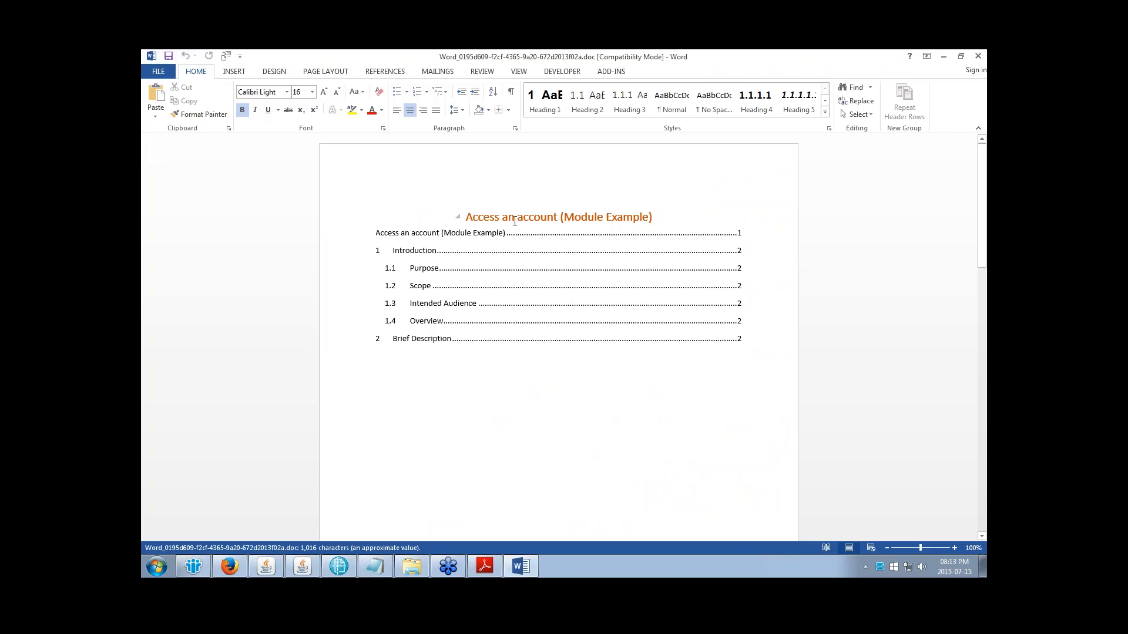
# Step: Examine the styling of the title and the table of contents on the Word document's first page
pyautogui.doubleClick(511, 217)
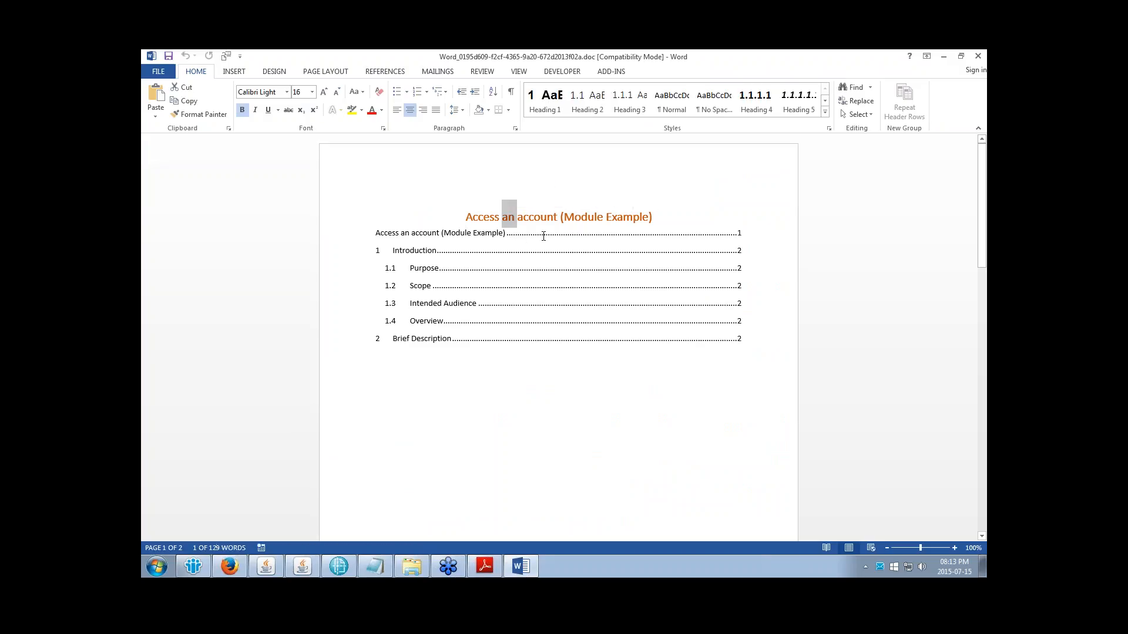
pyautogui.click(520, 225)
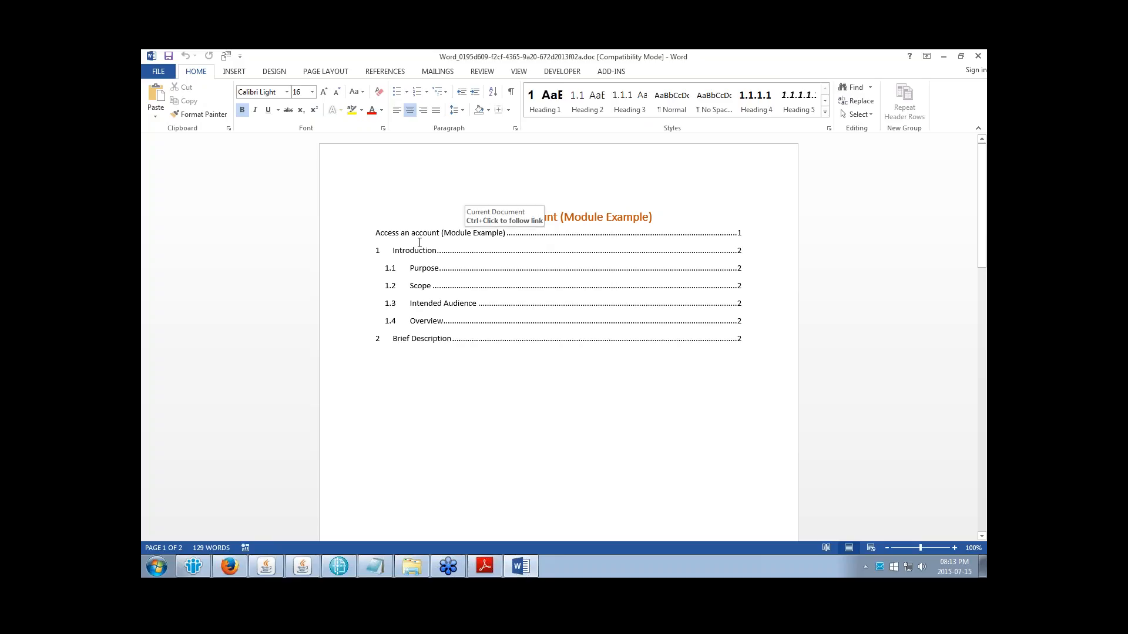
pyautogui.click(392, 230)
pyautogui.scroll(-3, 499, 317)
pyautogui.scroll(2, 496, 317)
pyautogui.click(504, 423)
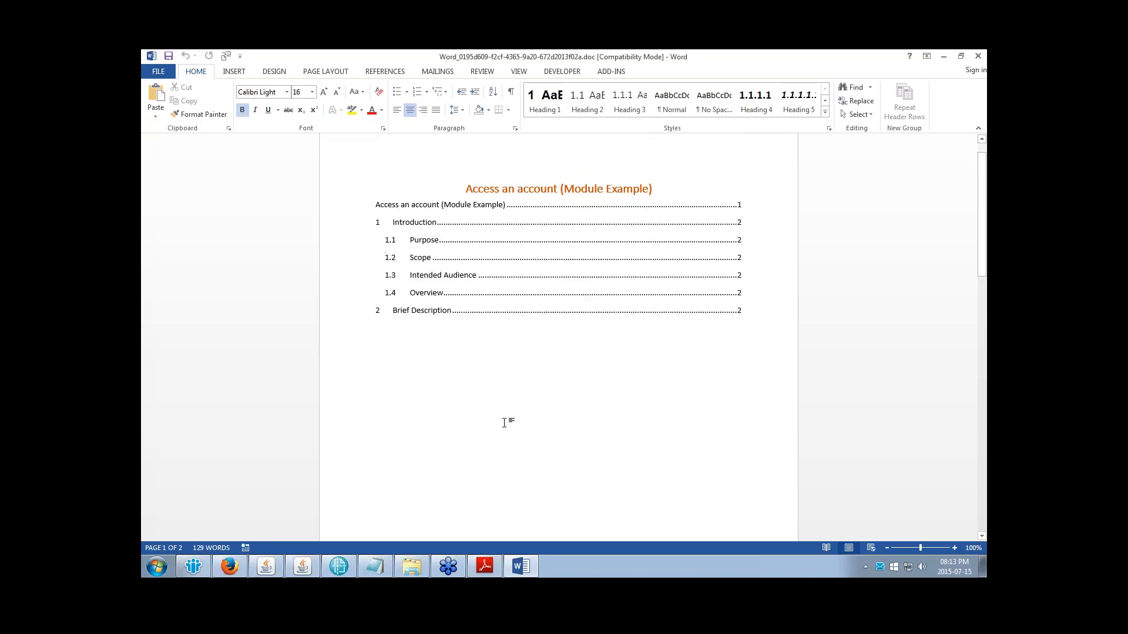
# Step: Examine the headings, rich text, header and footer in the stylesheet-based Word output, and close the document and the results dialog when done
pyautogui.scroll(-10, 504, 417)
pyautogui.click(389, 419)
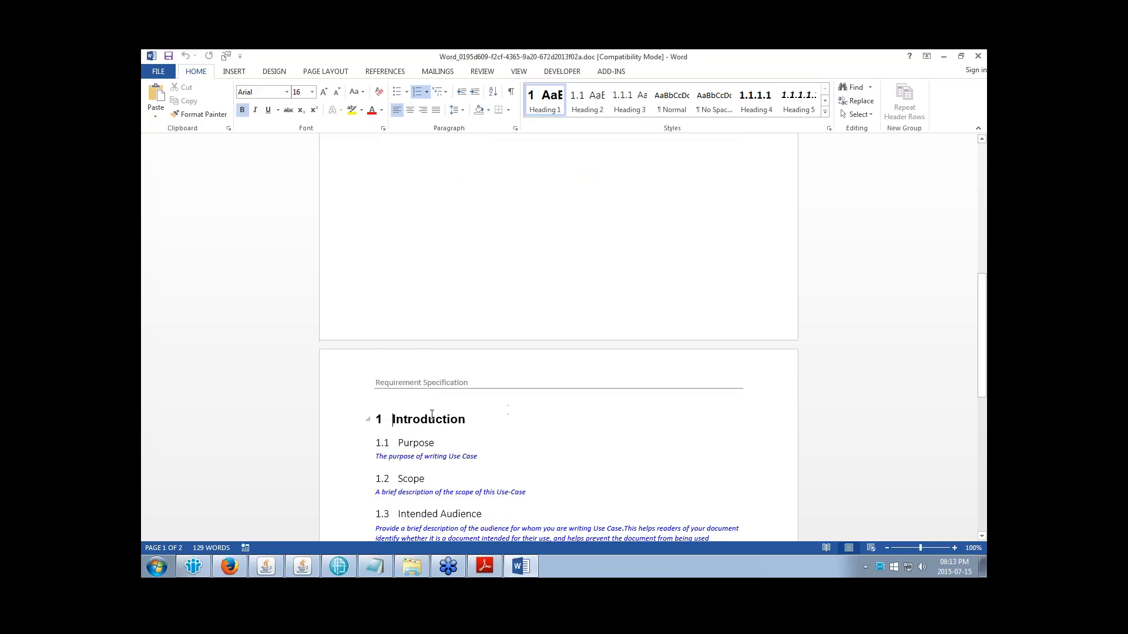
pyautogui.scroll(-5, 432, 415)
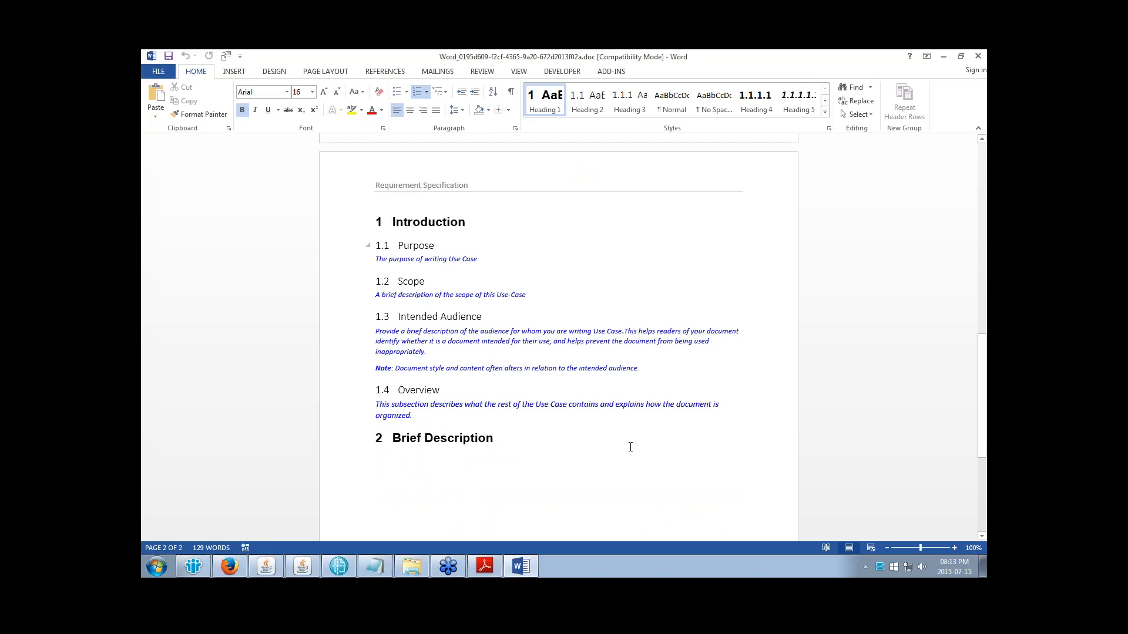
pyautogui.scroll(-6, 631, 447)
pyautogui.scroll(1, 608, 433)
pyautogui.scroll(-1, 605, 438)
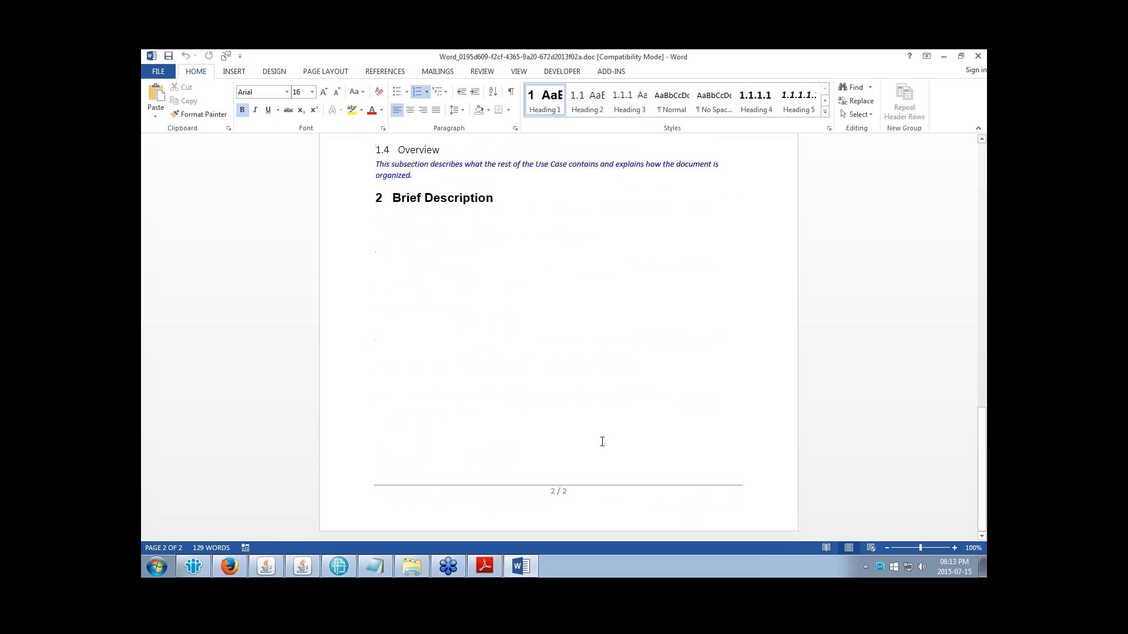
pyautogui.scroll(3, 583, 468)
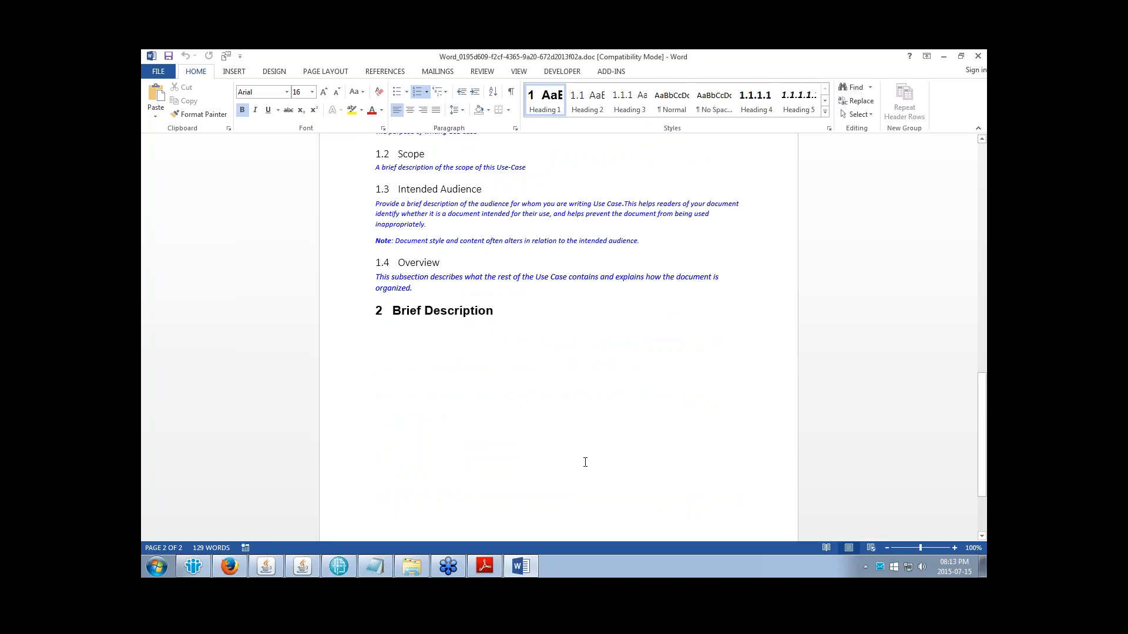
pyautogui.scroll(7, 585, 462)
pyautogui.scroll(-1, 599, 441)
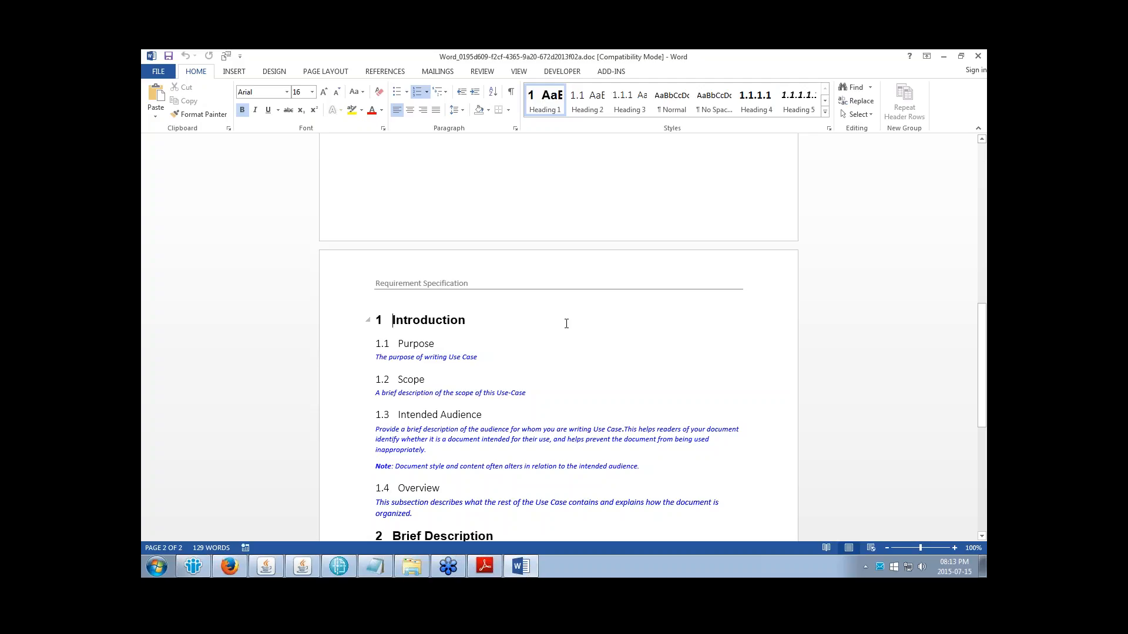
pyautogui.scroll(10, 556, 306)
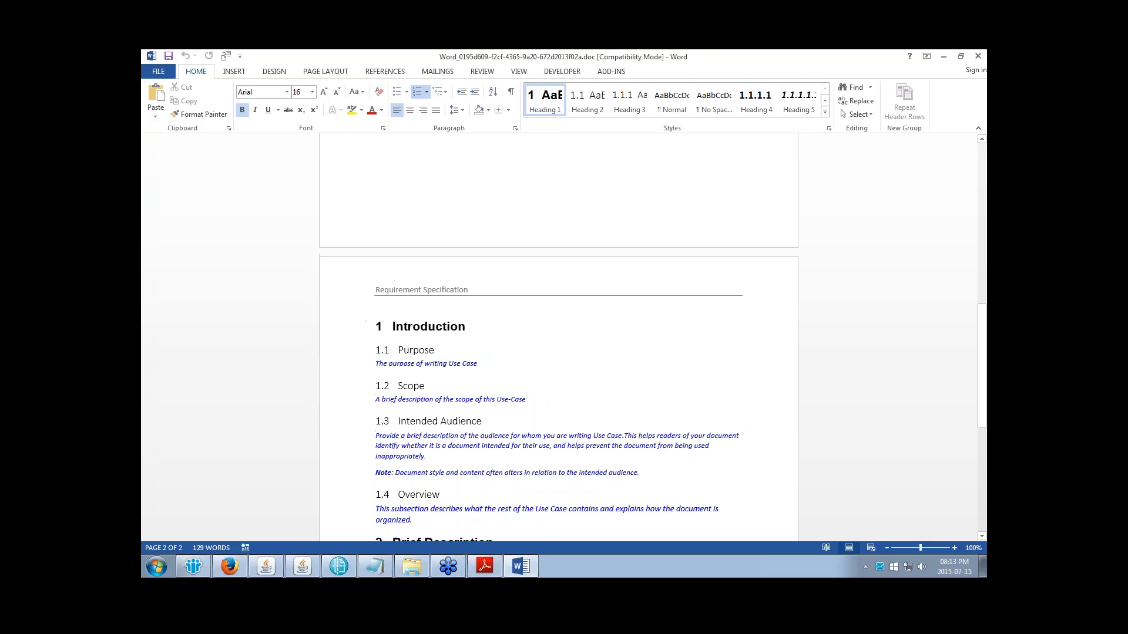
pyautogui.scroll(-6, 557, 304)
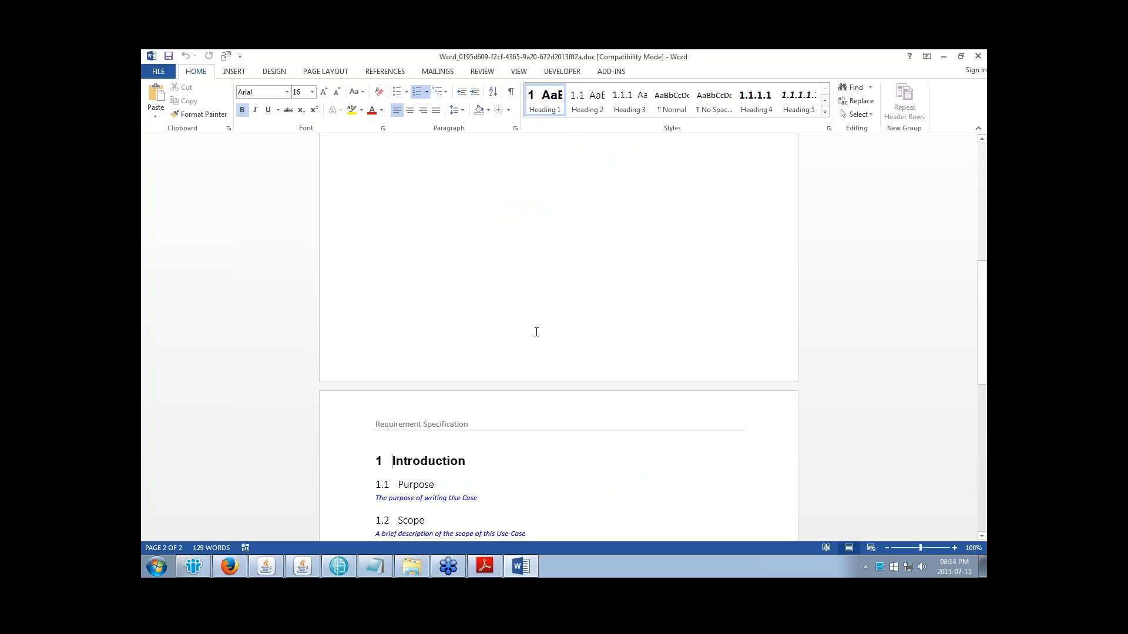
pyautogui.scroll(-10, 537, 332)
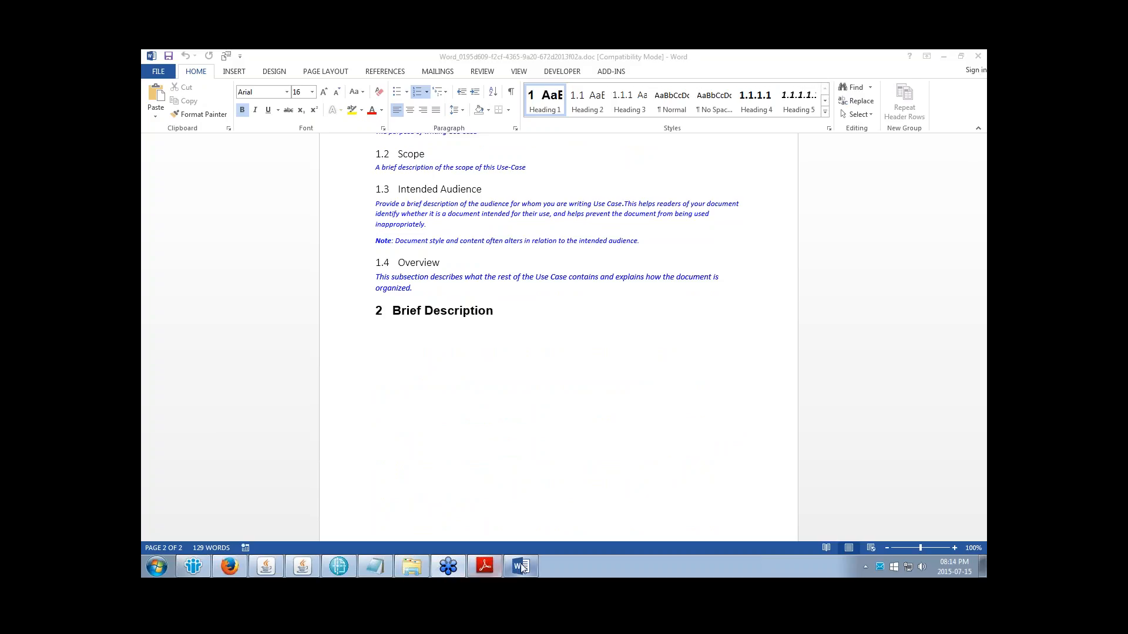
pyautogui.click(575, 410)
pyautogui.hotkey('alt', 'F4')
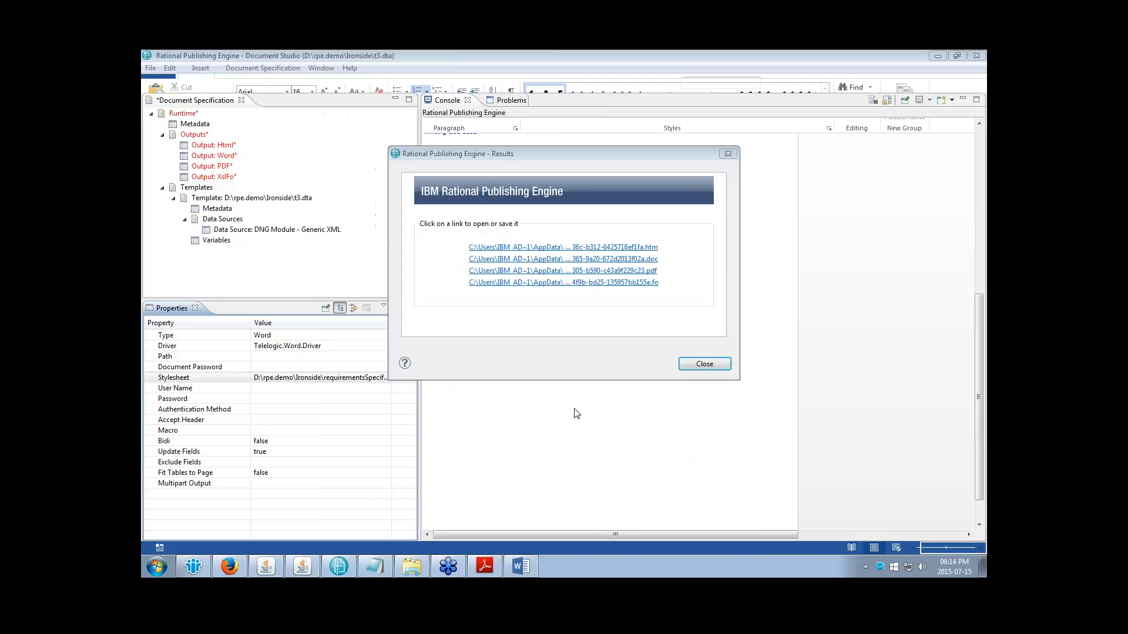
pyautogui.click(704, 363)
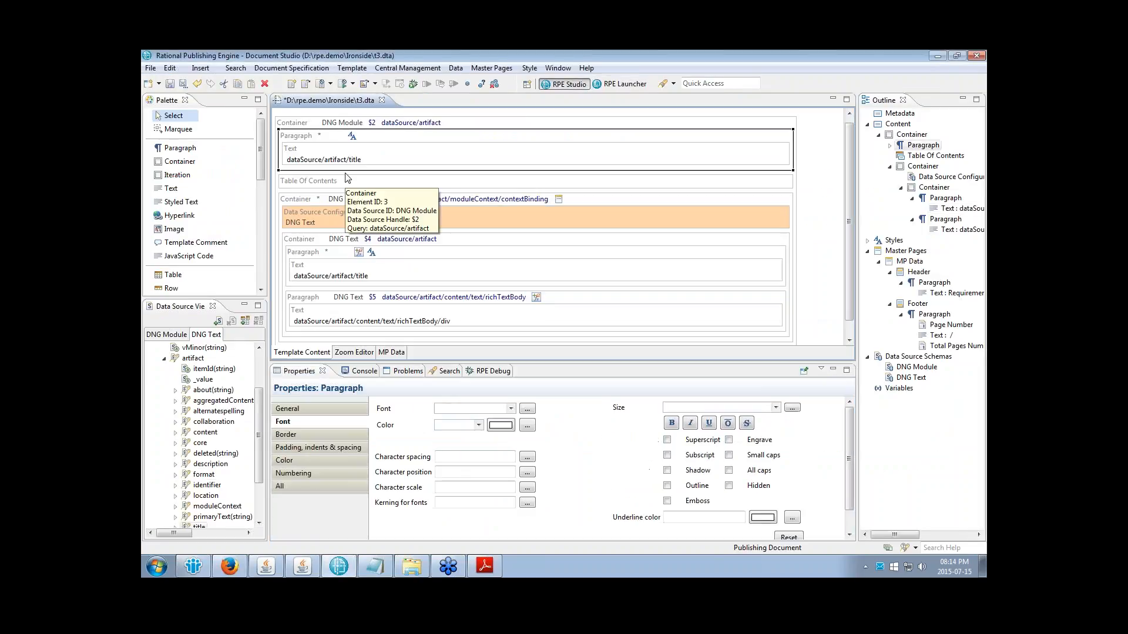
# Step: In Document Studio, delete the title paragraph and the table of contents from the template content
pyautogui.press('Delete')
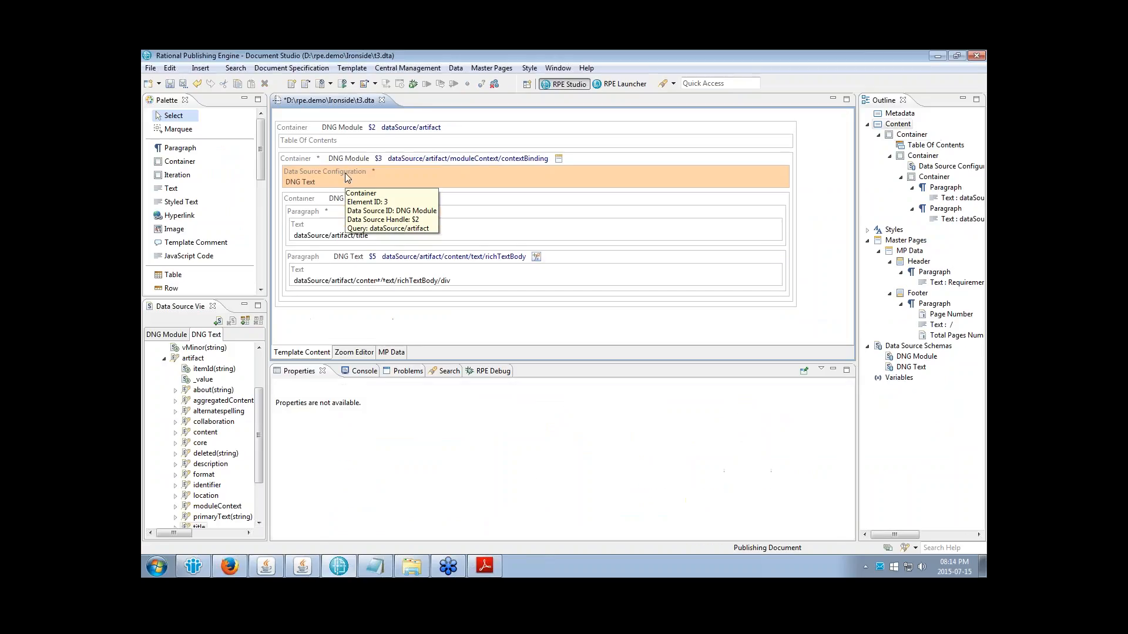
pyautogui.click(302, 143)
pyautogui.press('Delete')
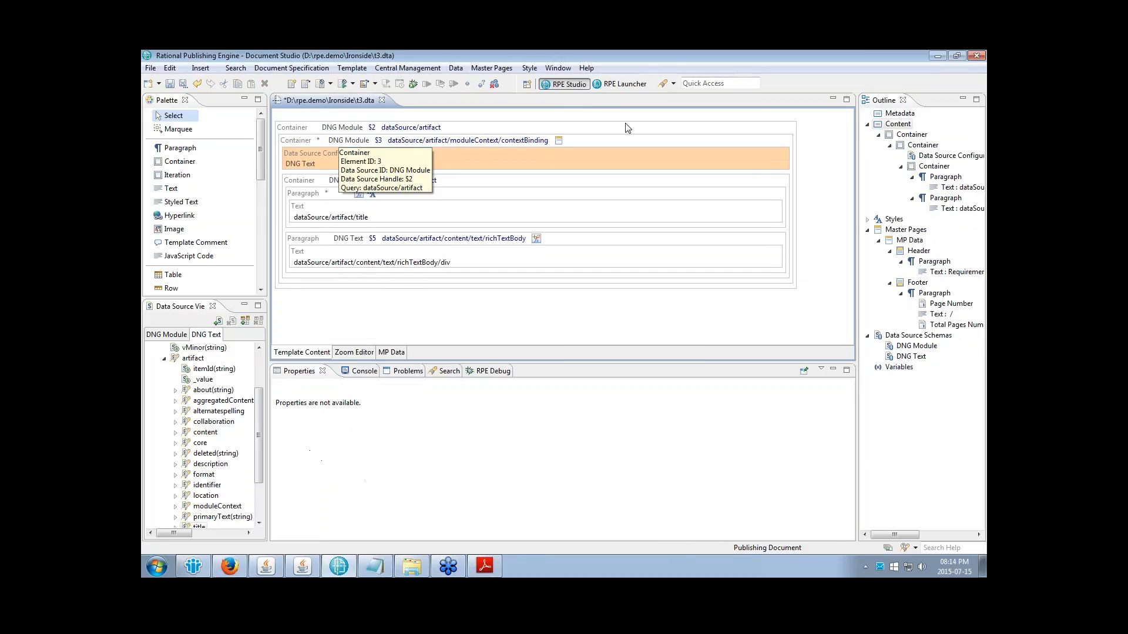
# Step: Remove the MP Data master page assignment from the moduleContext/contextBinding container
pyautogui.click(519, 143)
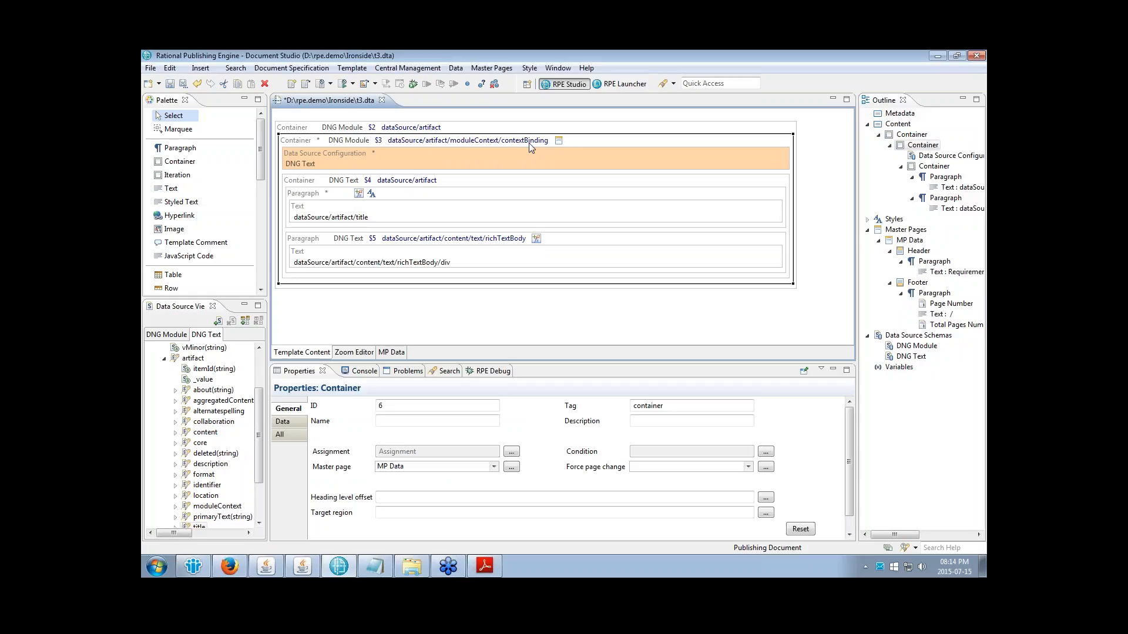
pyautogui.rightClick(527, 144)
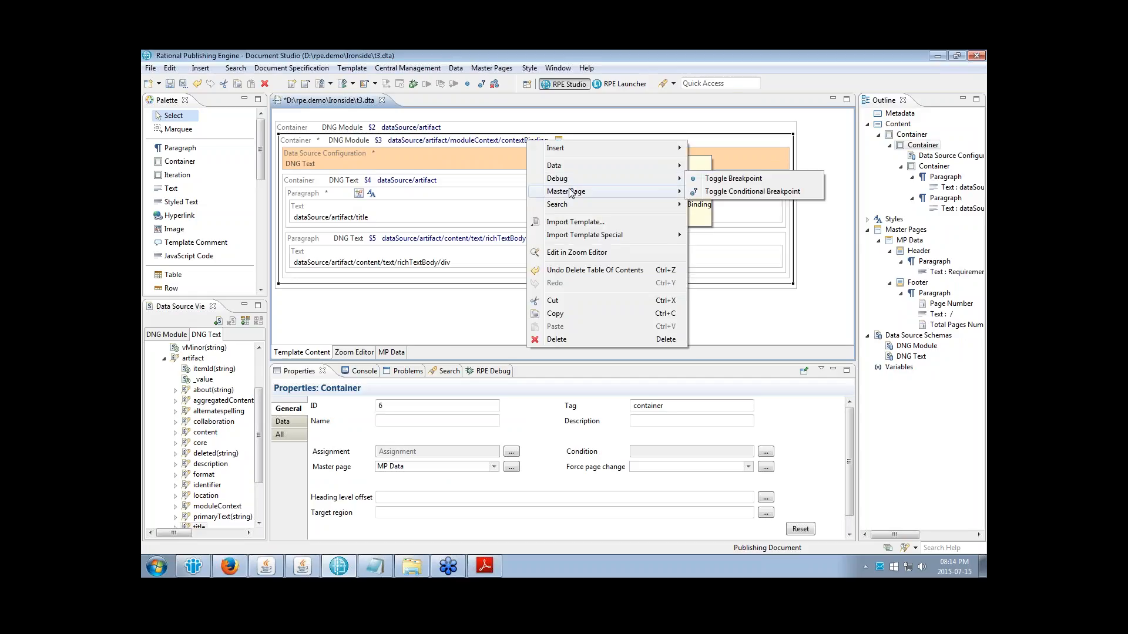
pyautogui.moveTo(570, 193)
pyautogui.click(743, 222)
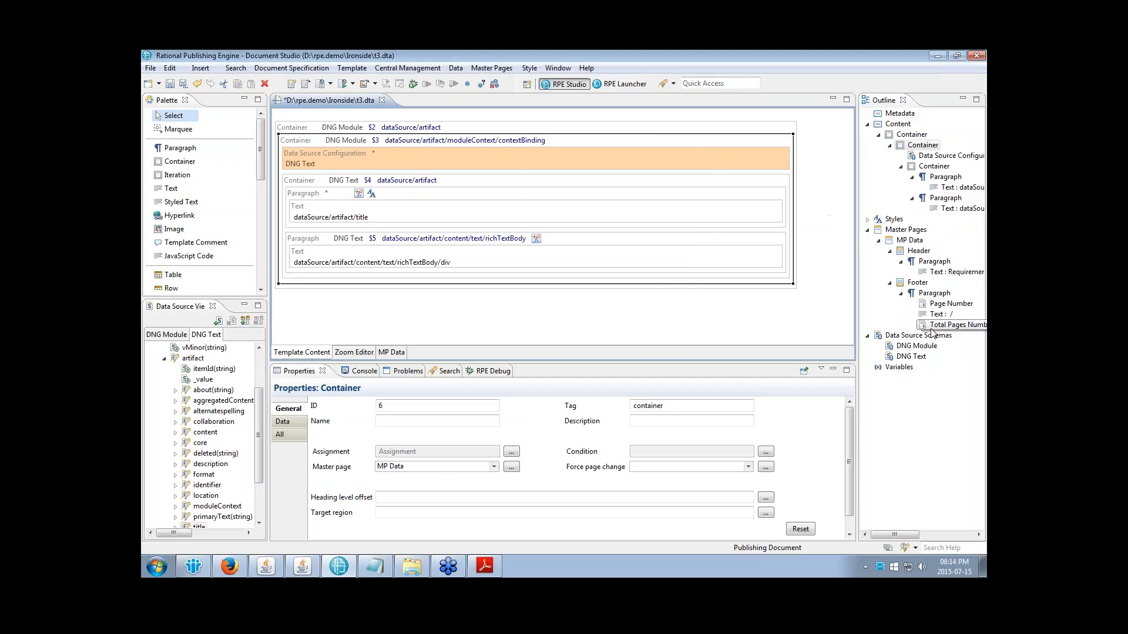
# Step: Delete the MP Data master page from the template and save t3.dta
pyautogui.click(878, 240)
pyautogui.click(909, 240)
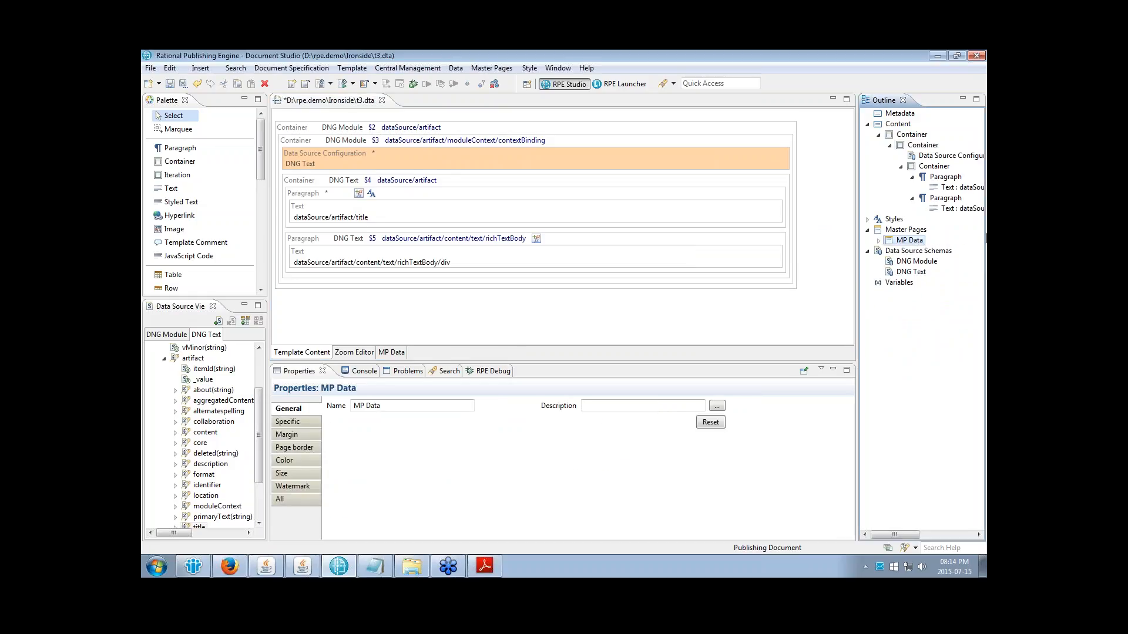
pyautogui.rightClick(904, 241)
pyautogui.click(855, 352)
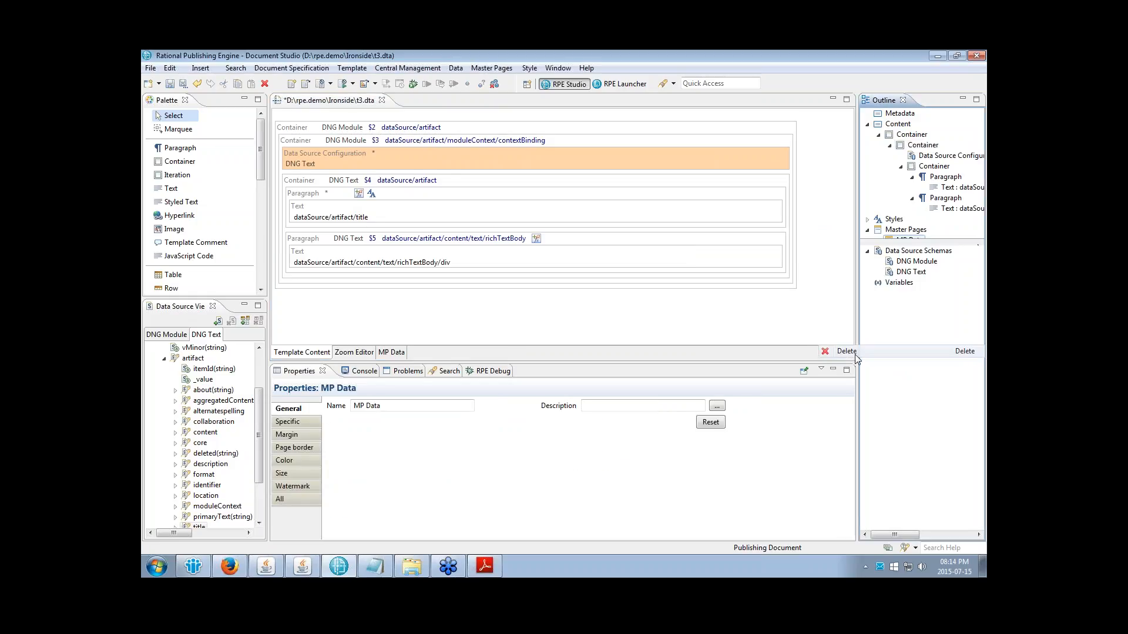
pyautogui.click(170, 84)
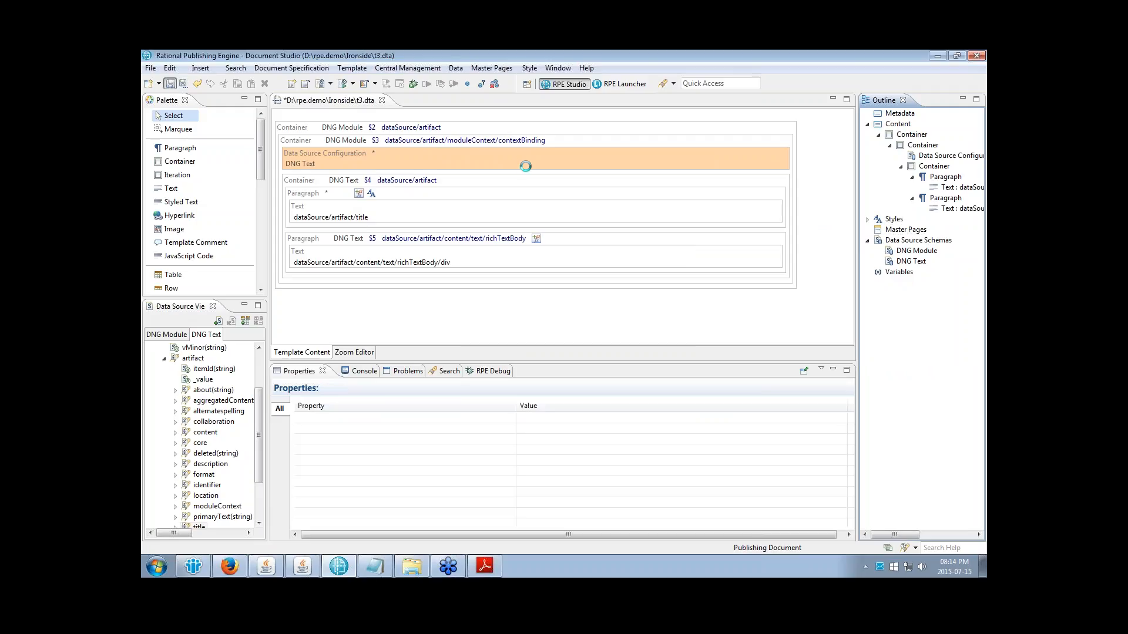
# Step: Return to the RPE Launcher and change the Word output's stylesheet to requirementsSpecification.dotx
pyautogui.click(624, 84)
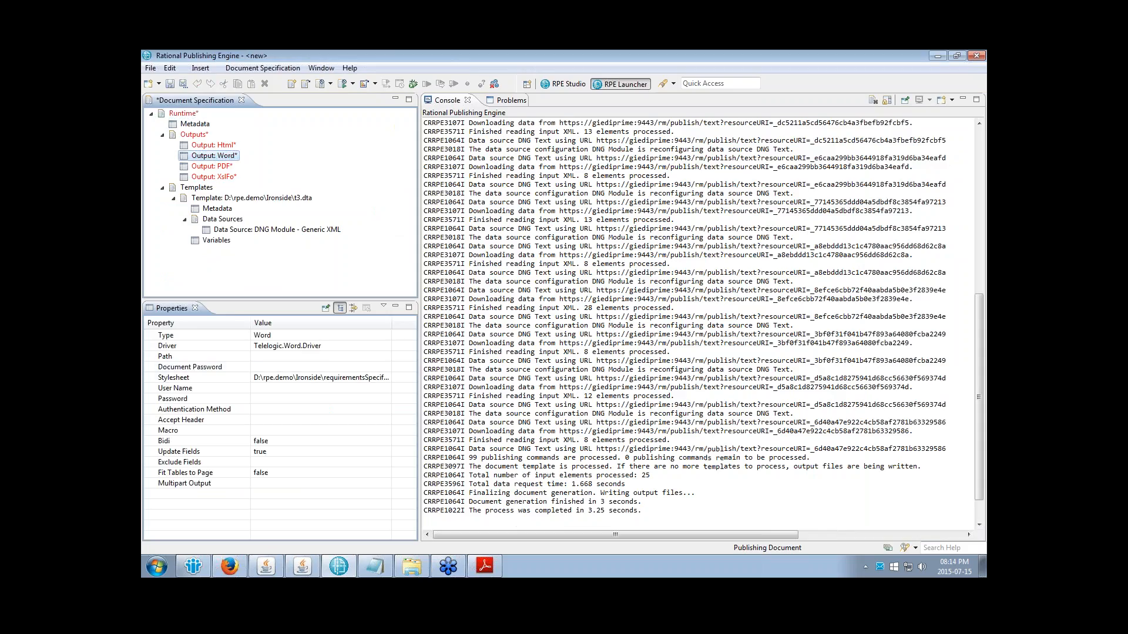
pyautogui.click(334, 380)
pyautogui.click(385, 378)
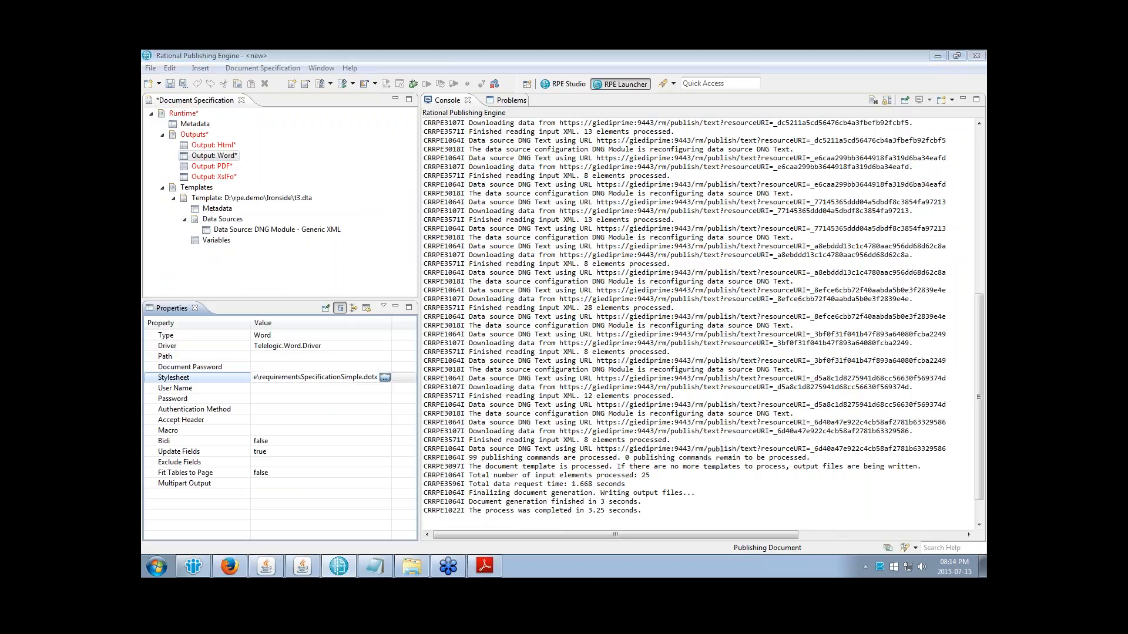
pyautogui.doubleClick(331, 244)
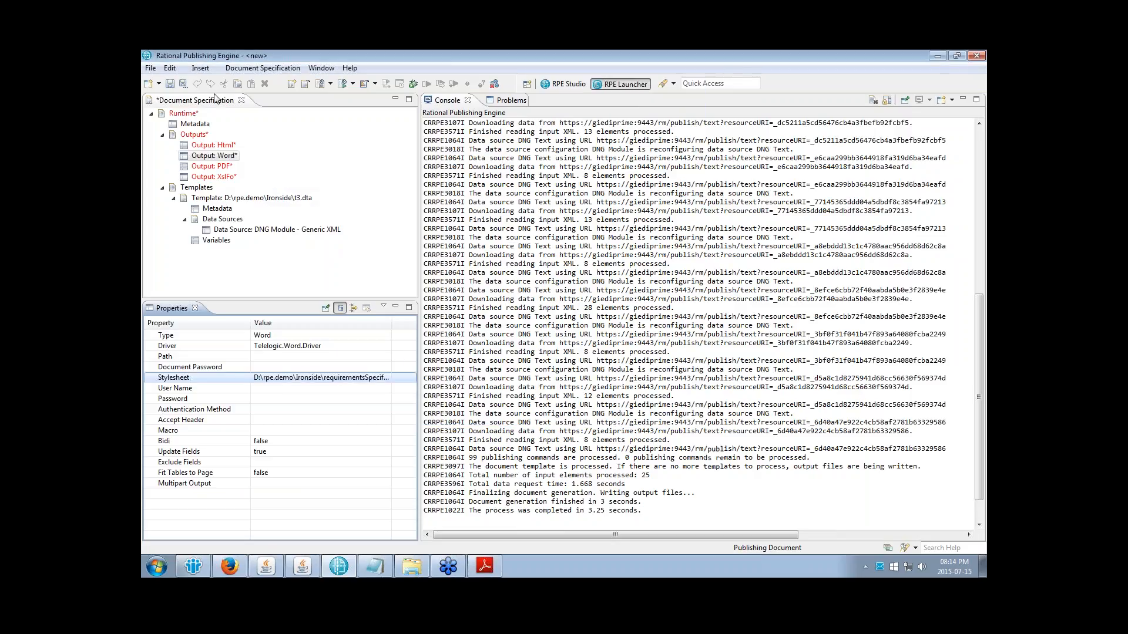
# Step: Save the document specification
pyautogui.click(170, 84)
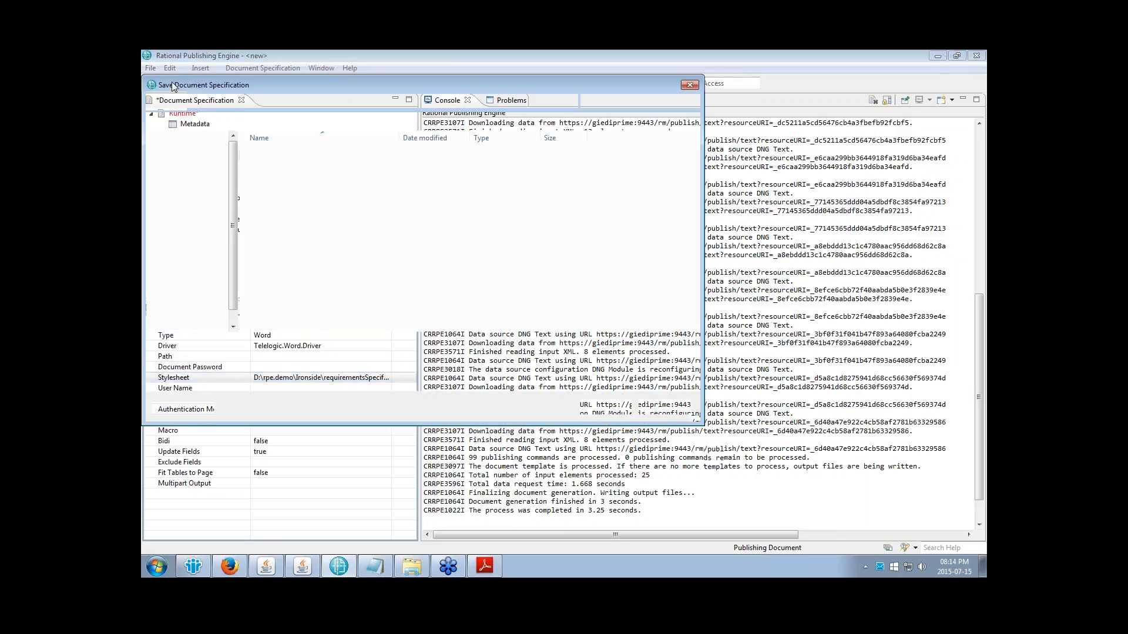
# Step: Save the document specification as t1.dsx in the Ironside folder, overwriting the existing file
pyautogui.doubleClick(270, 208)
pyautogui.press('Return')
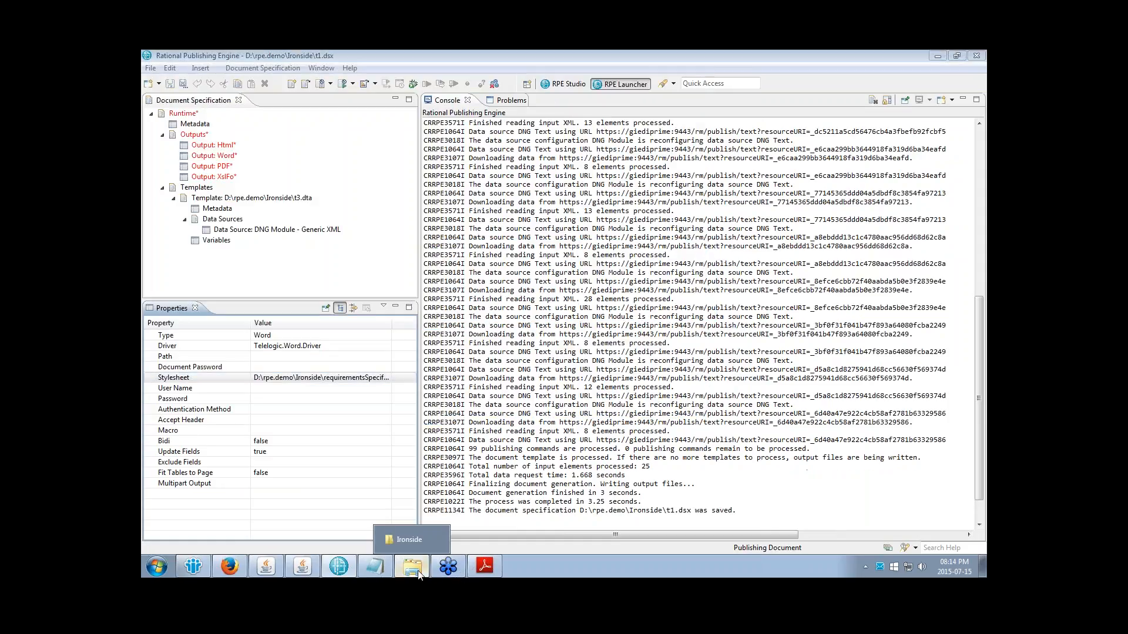
# Step: Open the Word template requirementsSpecification.dotx itself from the Ironside folder, rather than a new document based on it
pyautogui.click(412, 567)
pyautogui.rightClick(463, 288)
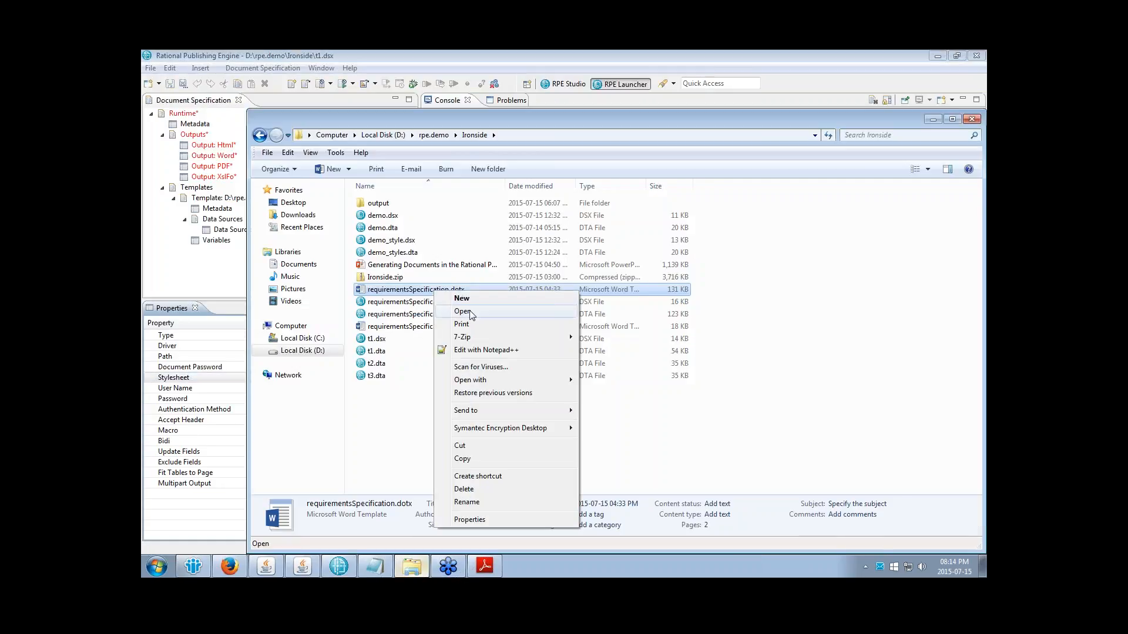
pyautogui.click(462, 312)
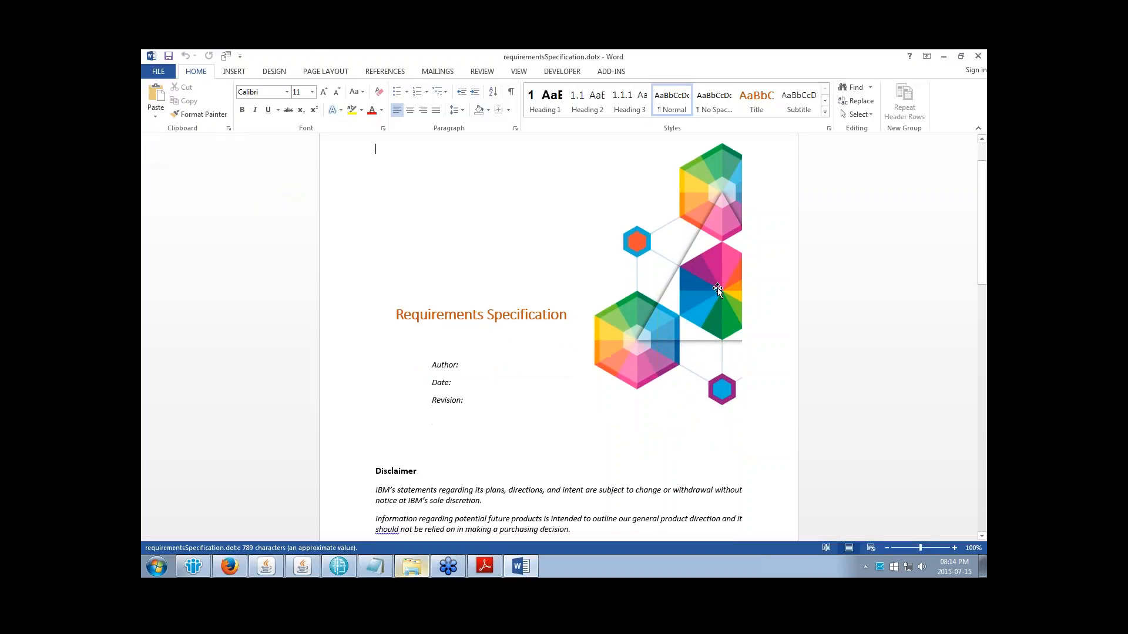
# Step: Examine the template's cover page: the picture, title, blank subtitle, author, date and revision lines, and the disclaimer
pyautogui.click(658, 235)
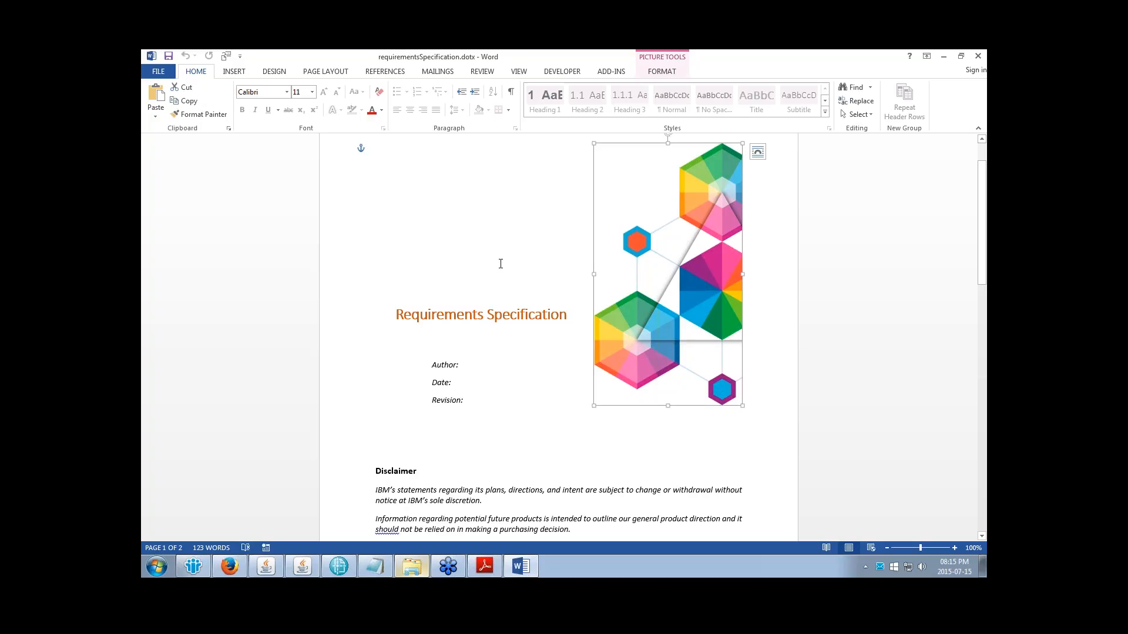
pyautogui.click(765, 241)
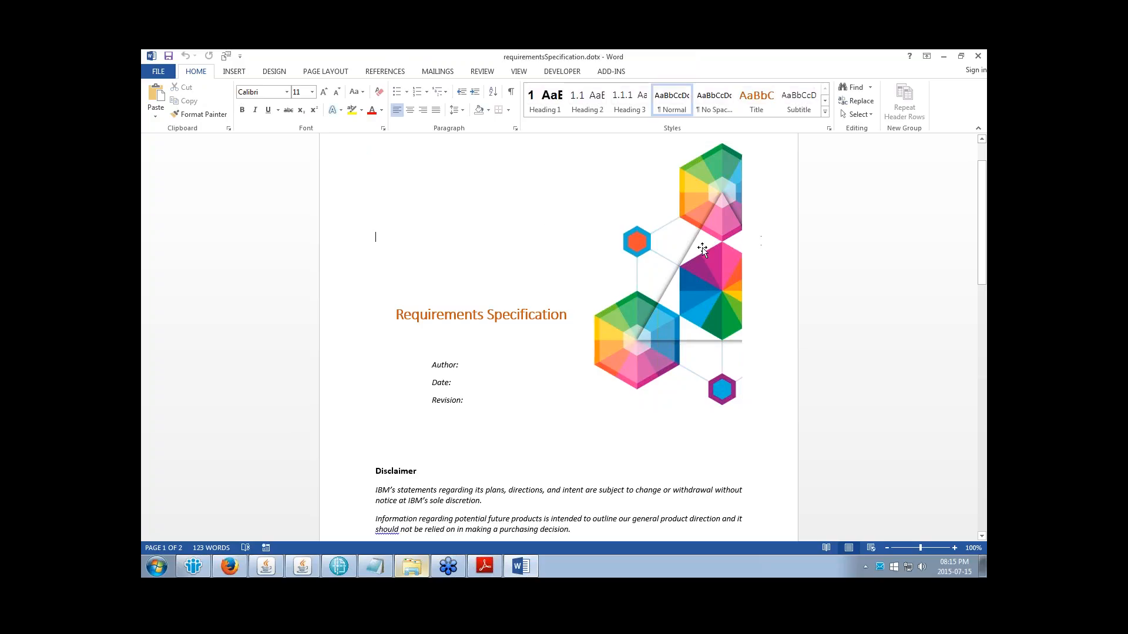
pyautogui.click(702, 248)
pyautogui.doubleClick(433, 318)
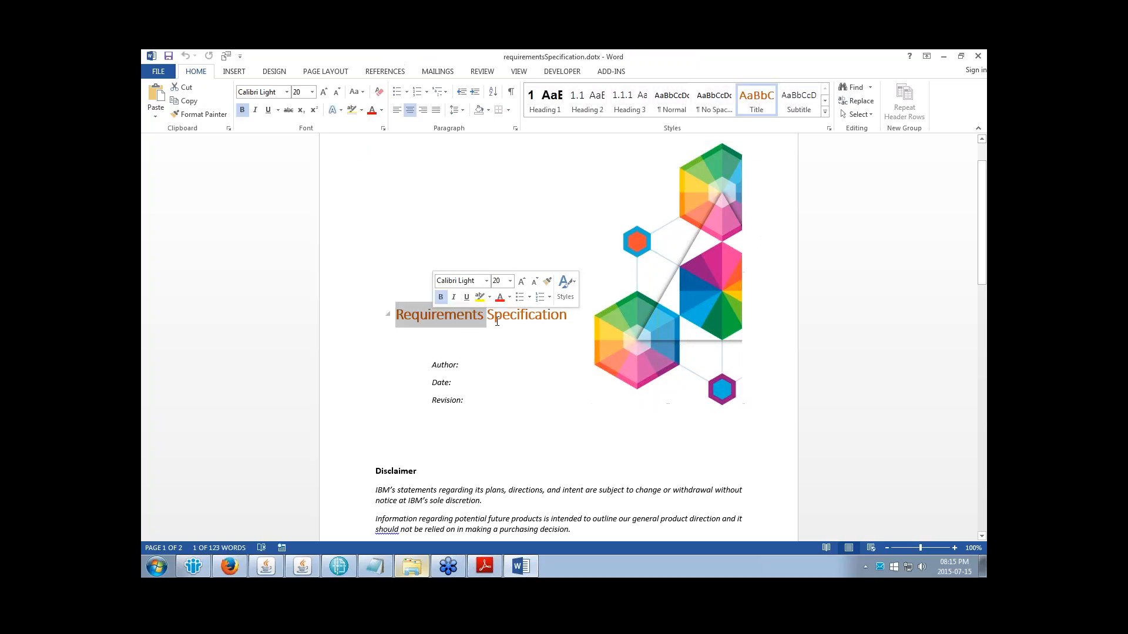
pyautogui.click(473, 332)
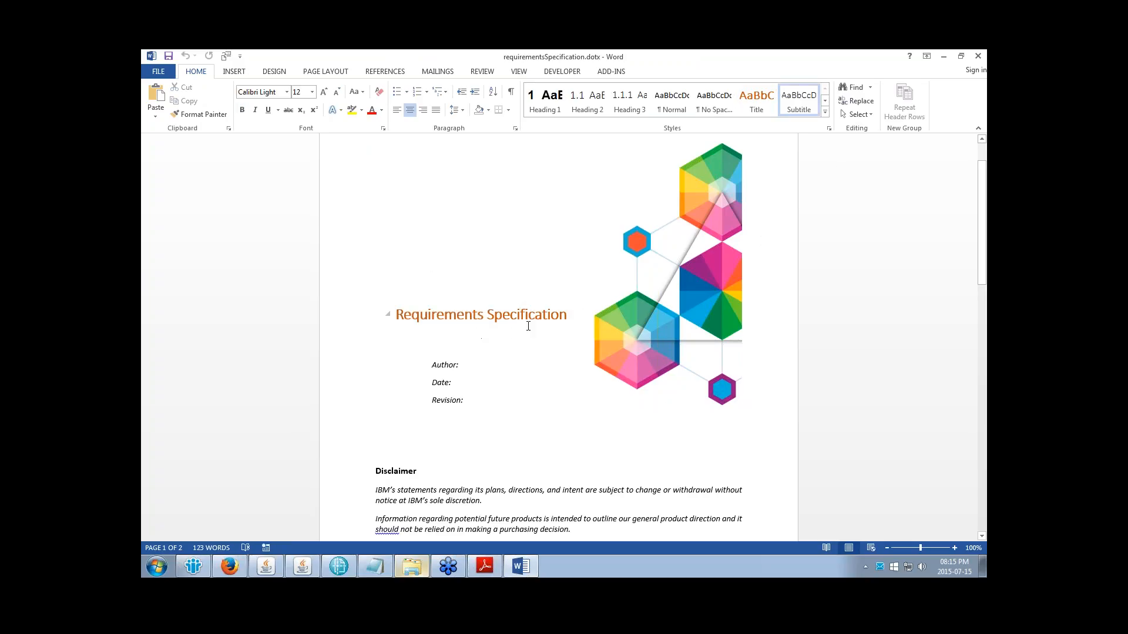
pyautogui.scroll(-2, 512, 324)
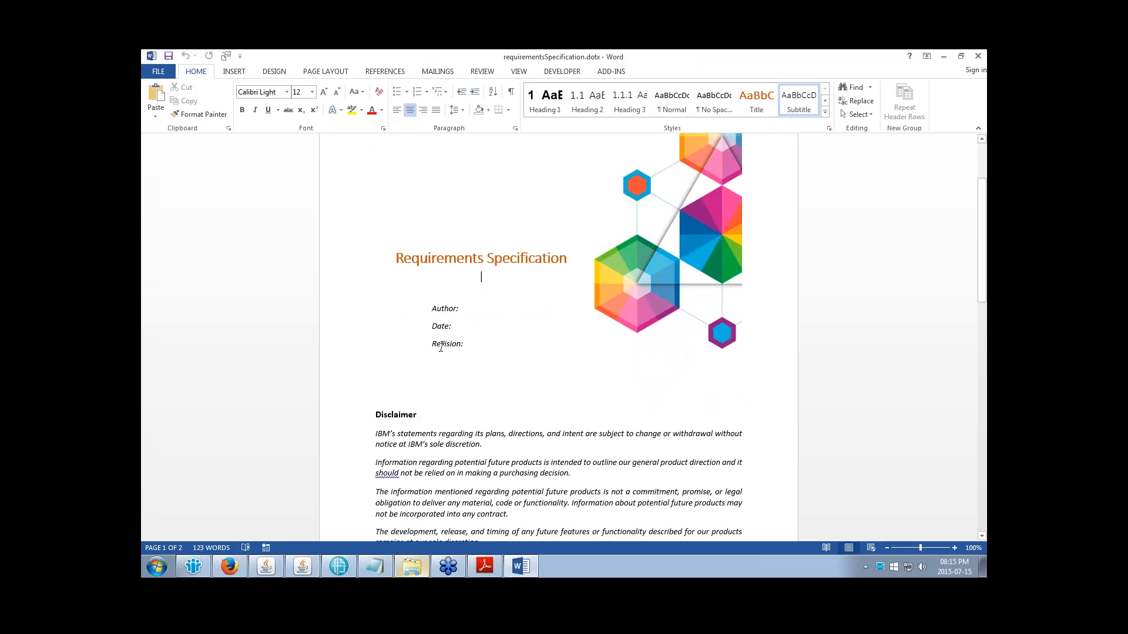
pyautogui.scroll(-4, 442, 347)
pyautogui.click(396, 319)
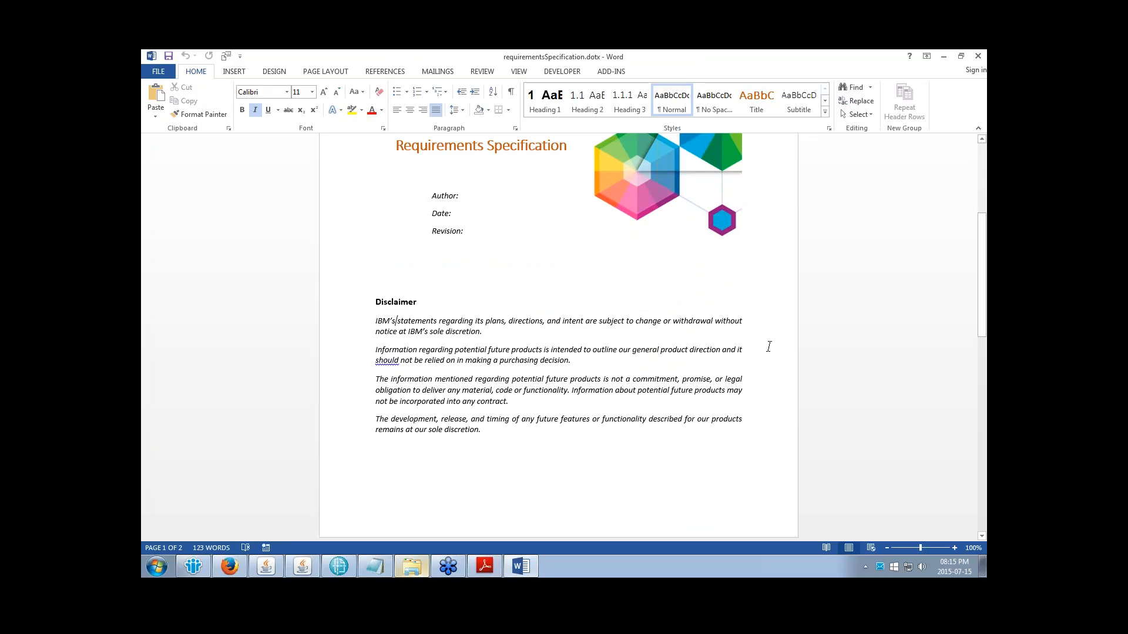
# Step: Examine the header, table of contents and table of figures on the template's second page
pyautogui.scroll(-12, 768, 347)
pyautogui.scroll(2, 422, 252)
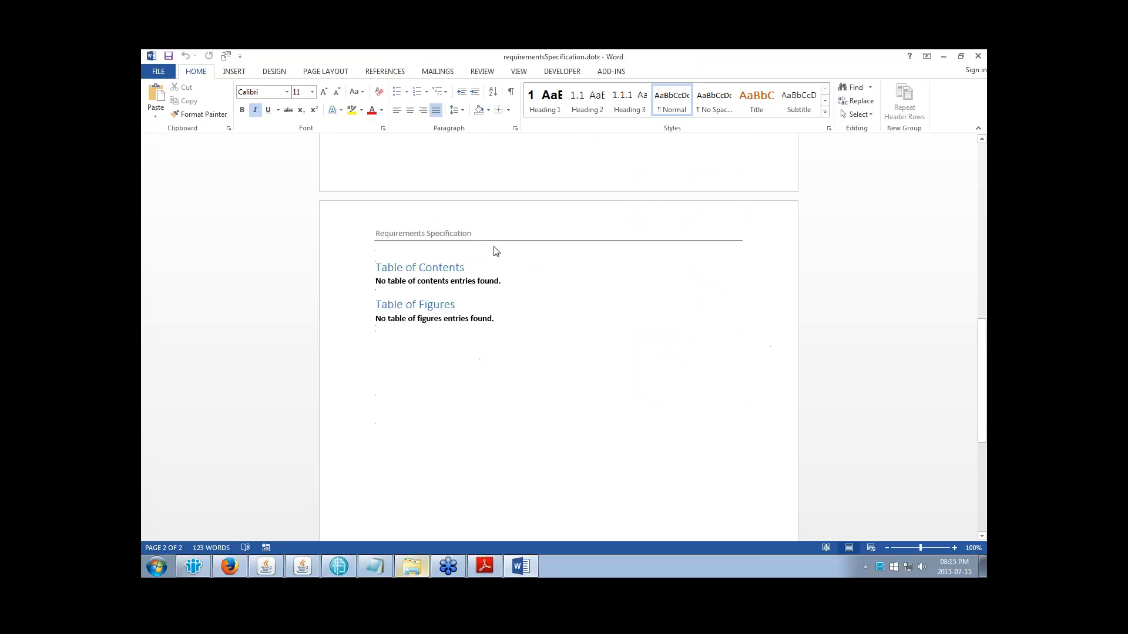
pyautogui.scroll(-8, 522, 329)
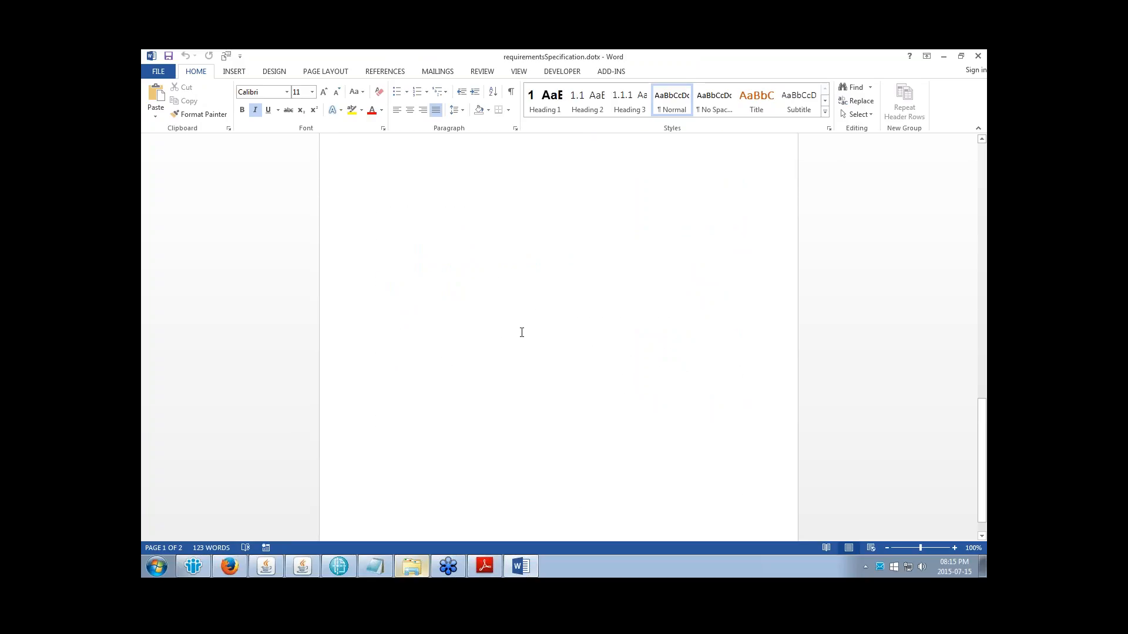
pyautogui.scroll(7, 566, 492)
pyautogui.scroll(-7, 573, 483)
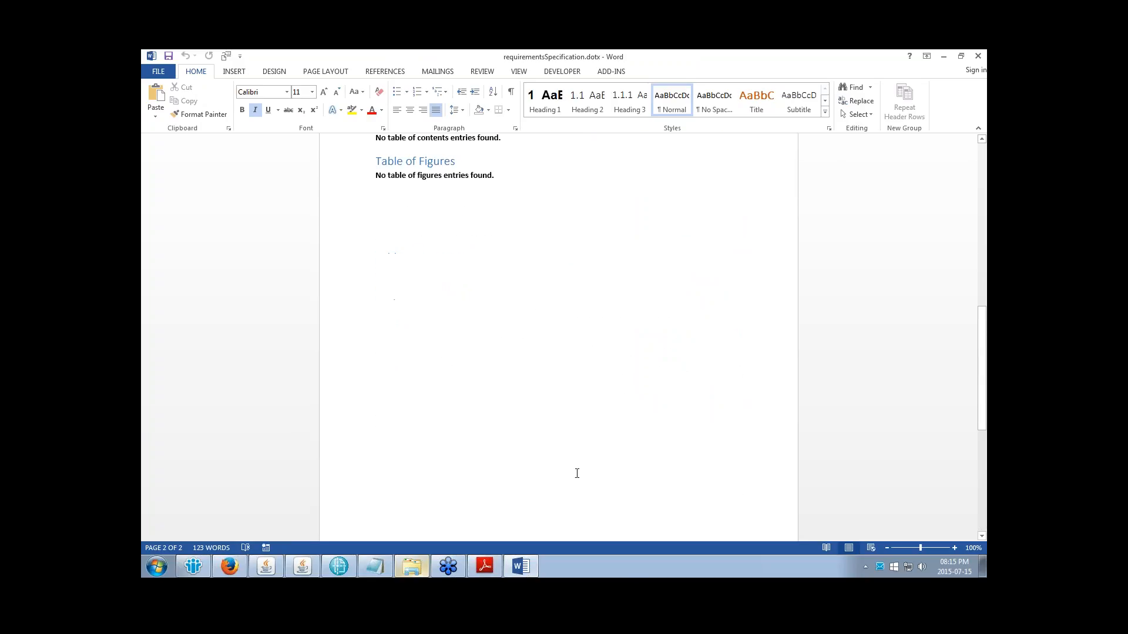
# Step: Inspect the page-number footer on the second page, undo the accidental edit in the blank area, and return to the body text
pyautogui.scroll(-1, 552, 498)
pyautogui.scroll(2, 551, 498)
pyautogui.doubleClick(552, 497)
pyautogui.scroll(-3, 652, 508)
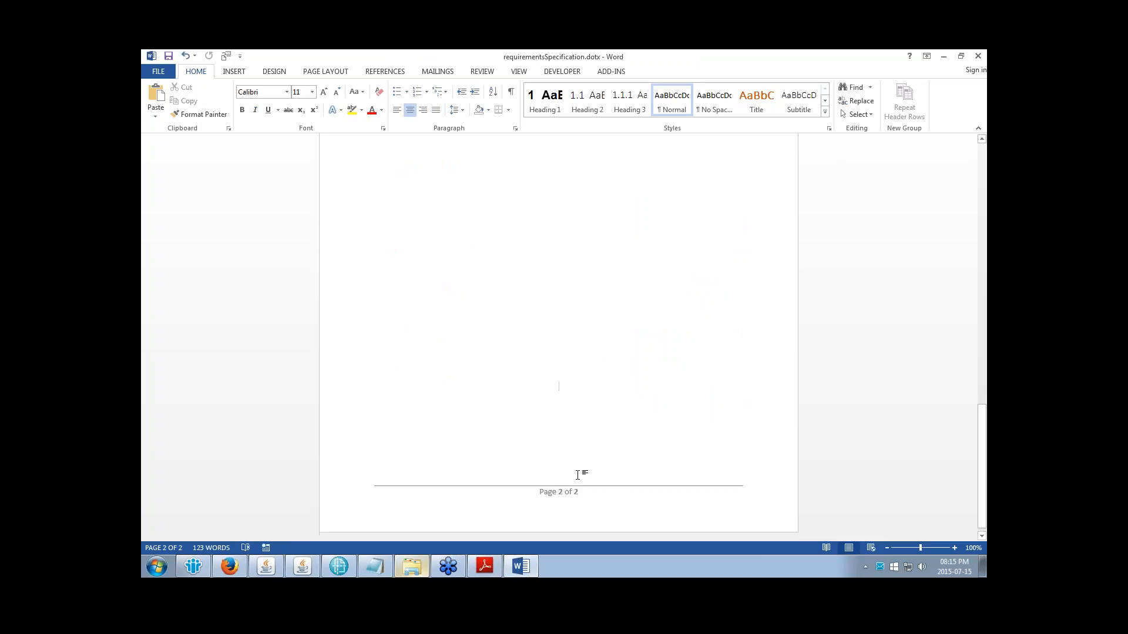
pyautogui.scroll(1, 559, 496)
pyautogui.hotkey('ctrl', 'z')
pyautogui.doubleClick(559, 511)
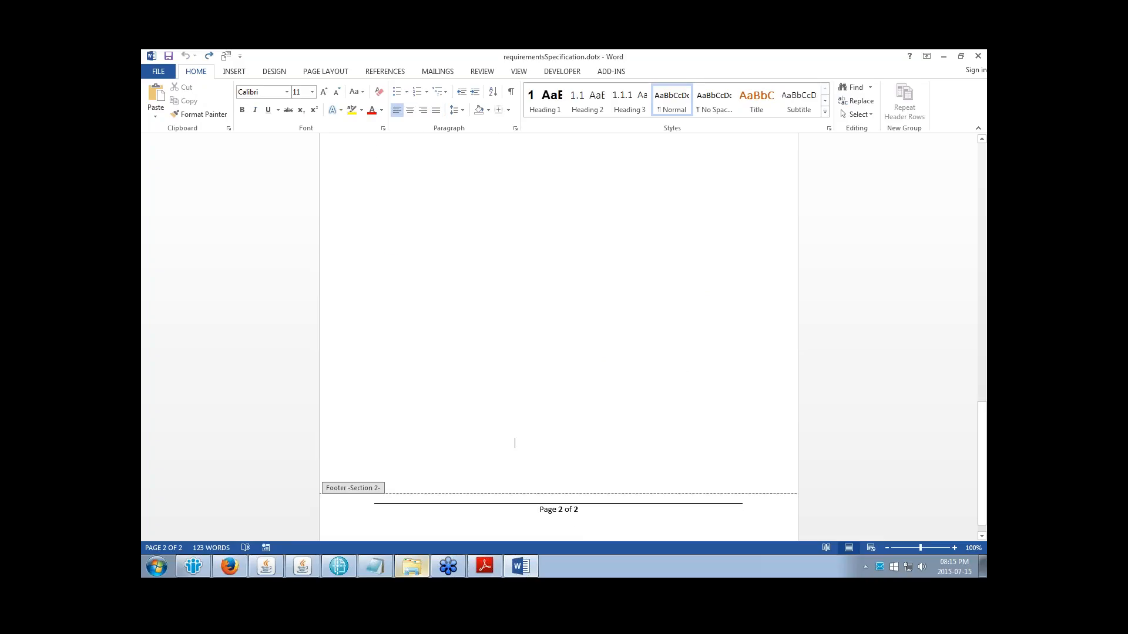
pyautogui.doubleClick(588, 439)
pyautogui.scroll(5, 576, 382)
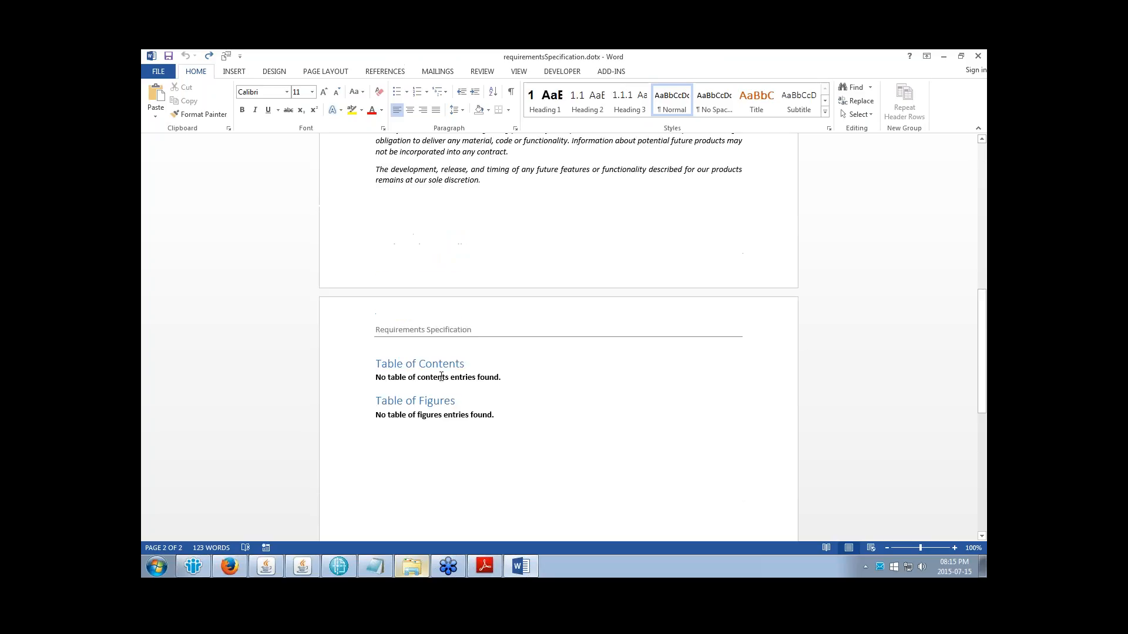
# Step: Check the table of contents field and close the Word template
pyautogui.click(441, 377)
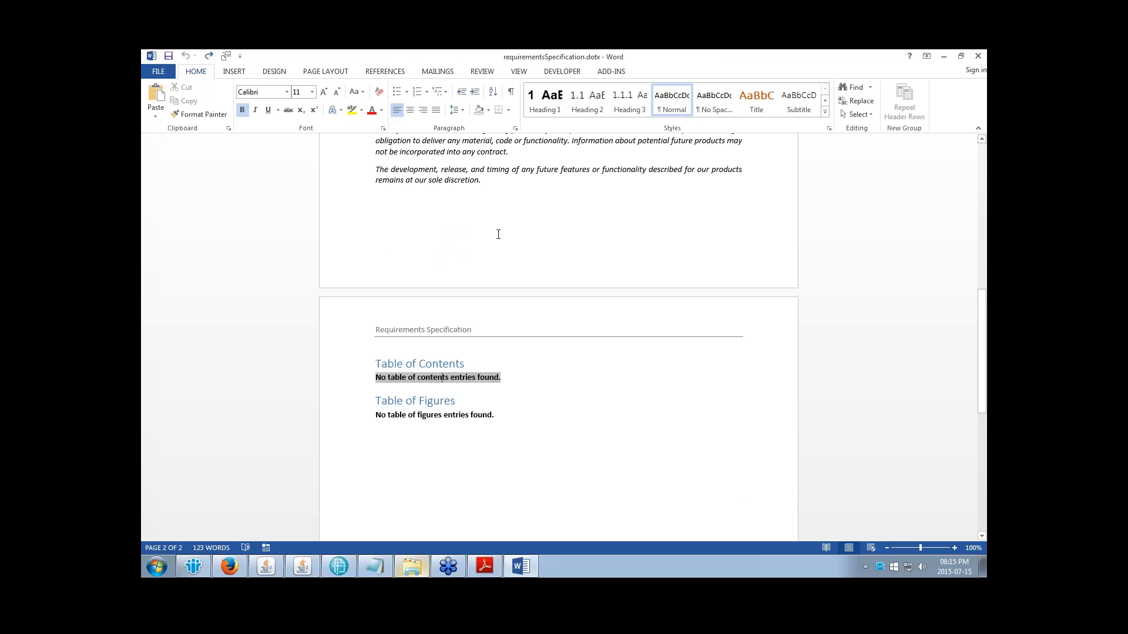
pyautogui.scroll(10, 546, 240)
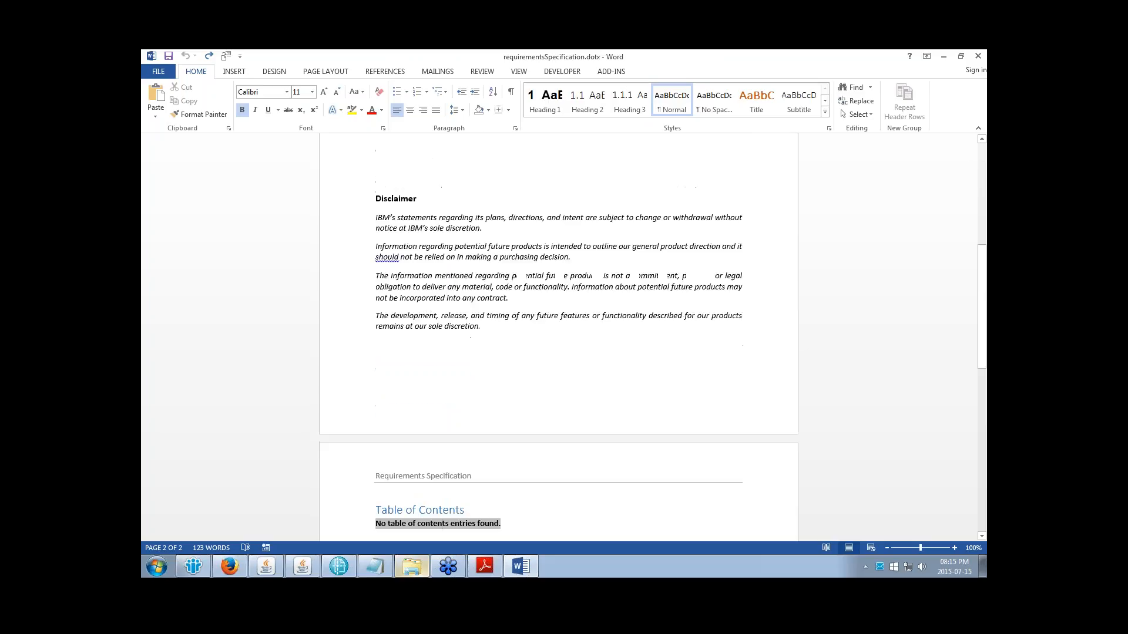
pyautogui.scroll(-5, 546, 241)
pyautogui.hotkey('alt', 'F4')
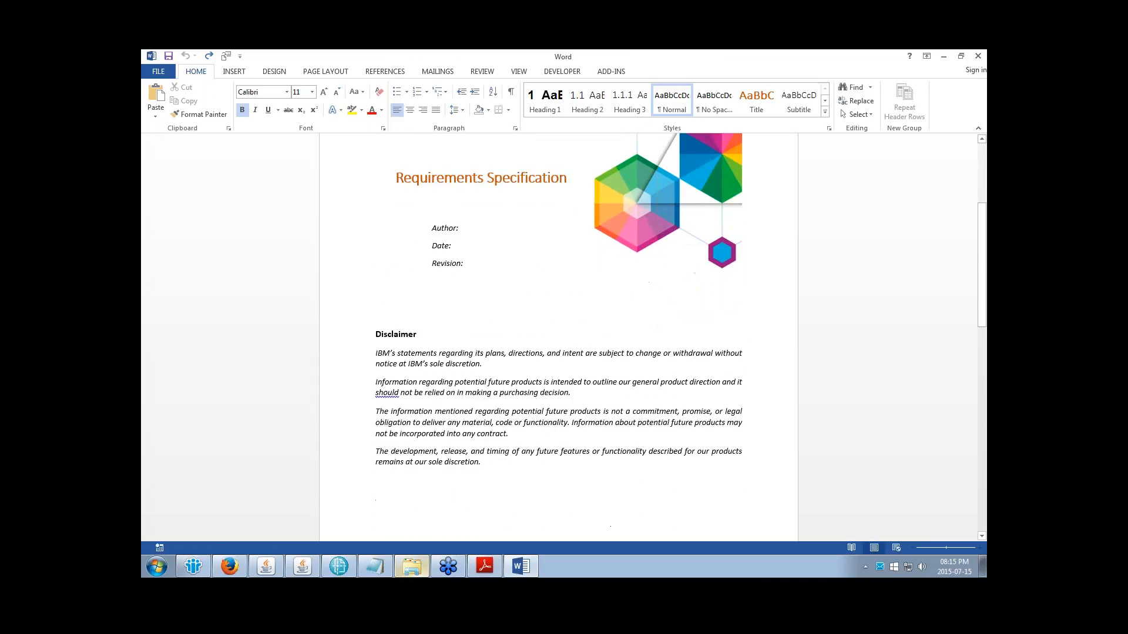
# Step: Generate the outputs of the t1.dsx document specification in Rational Publishing Engine and open the resulting Word document
pyautogui.click(369, 50)
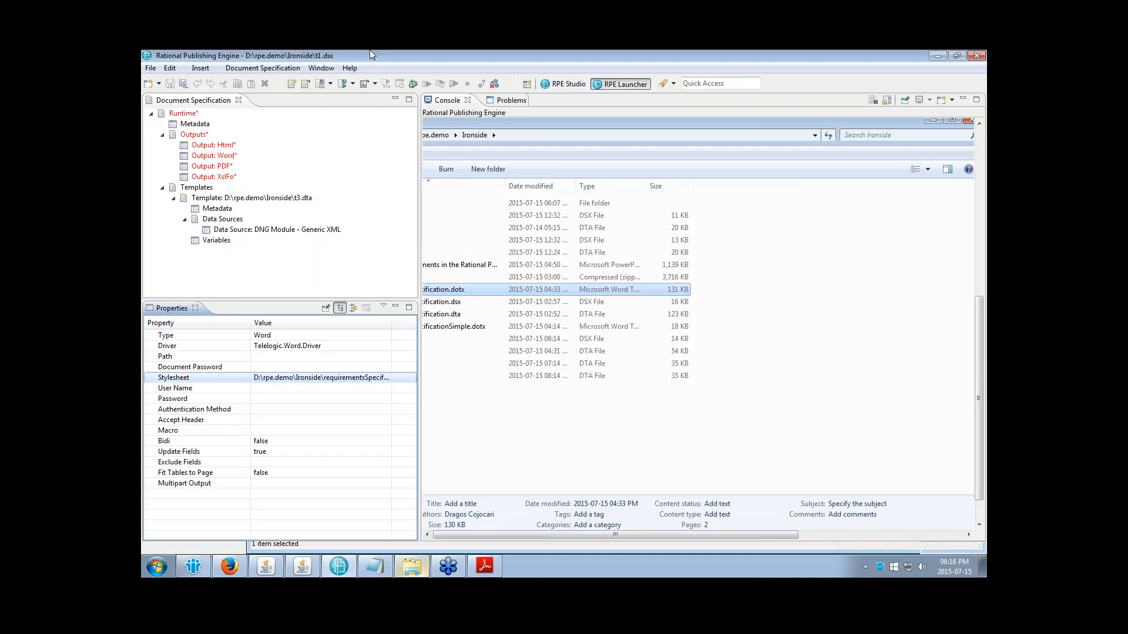
pyautogui.click(352, 84)
pyautogui.click(376, 97)
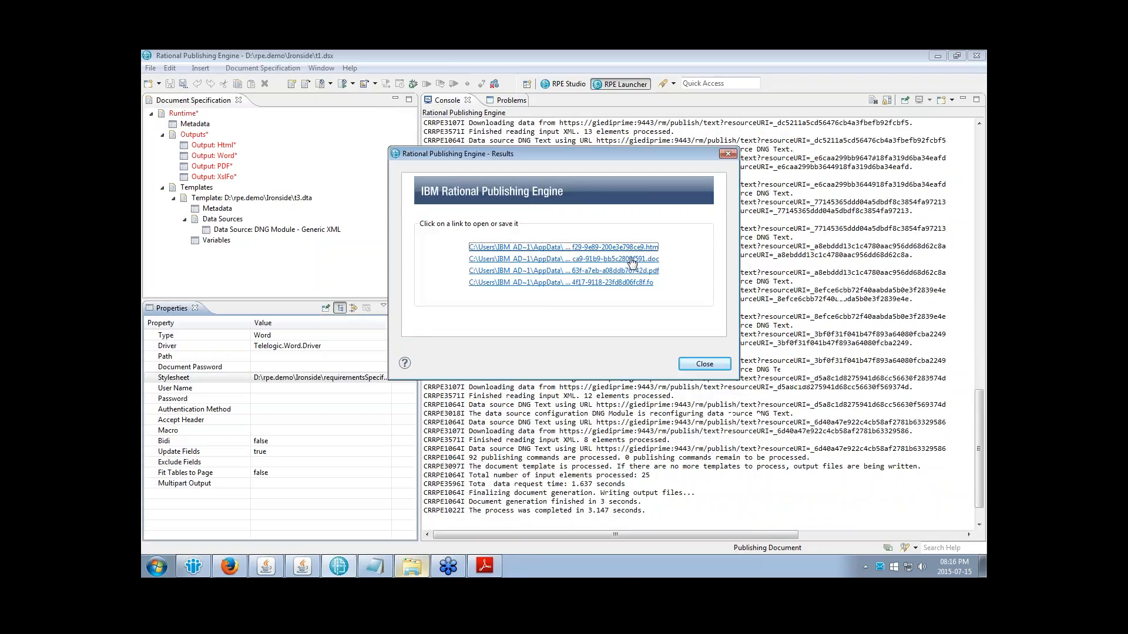
pyautogui.click(564, 261)
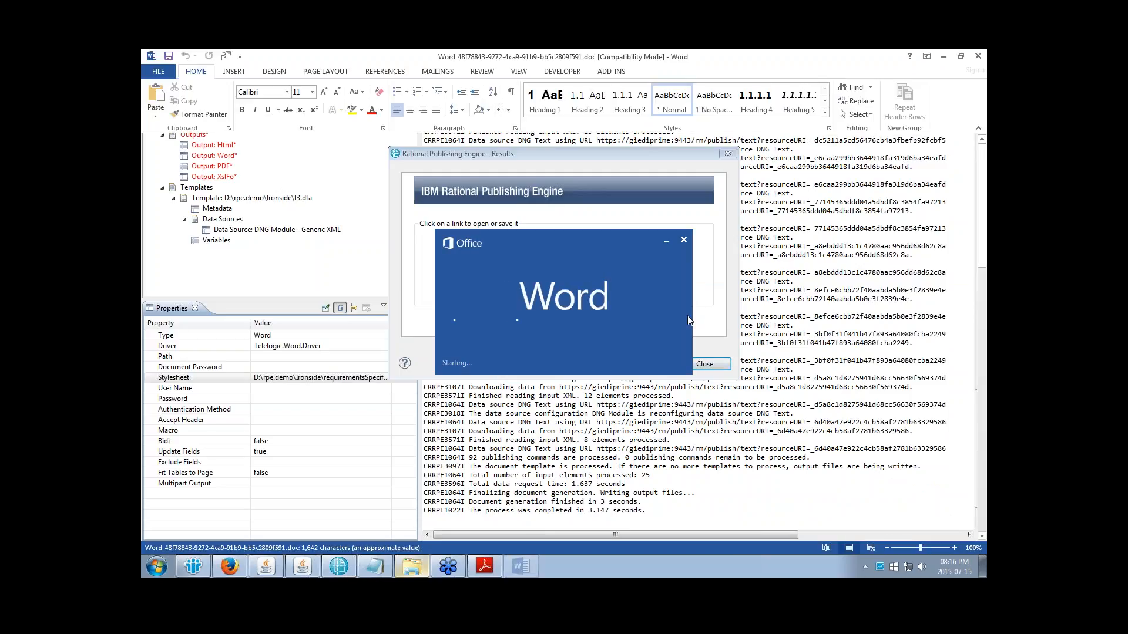
# Step: Review the generated document's cover page, including the title, the author, date and revision lines, and the disclaimer
pyautogui.scroll(-2, 680, 390)
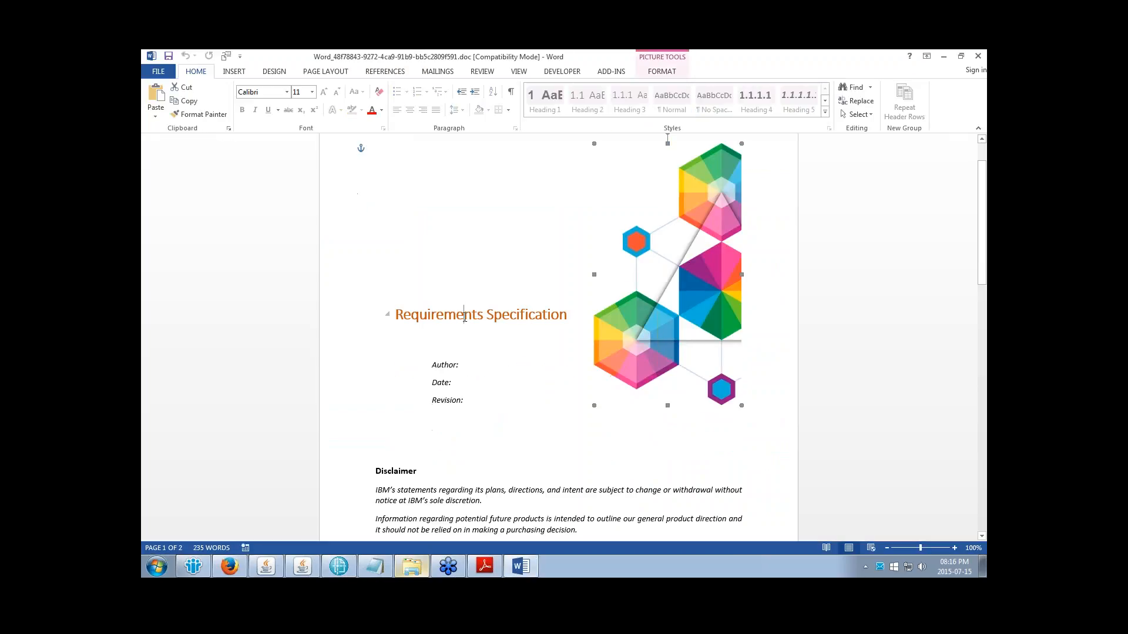
pyautogui.click(464, 315)
pyautogui.scroll(-1, 532, 381)
pyautogui.scroll(-2, 488, 231)
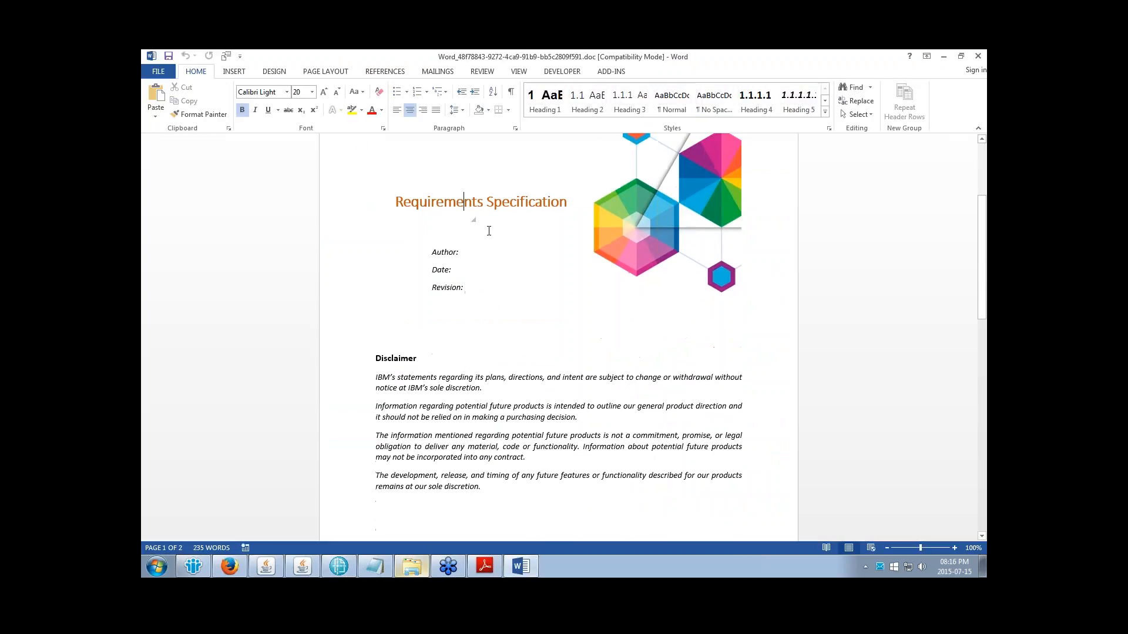
pyautogui.click(462, 288)
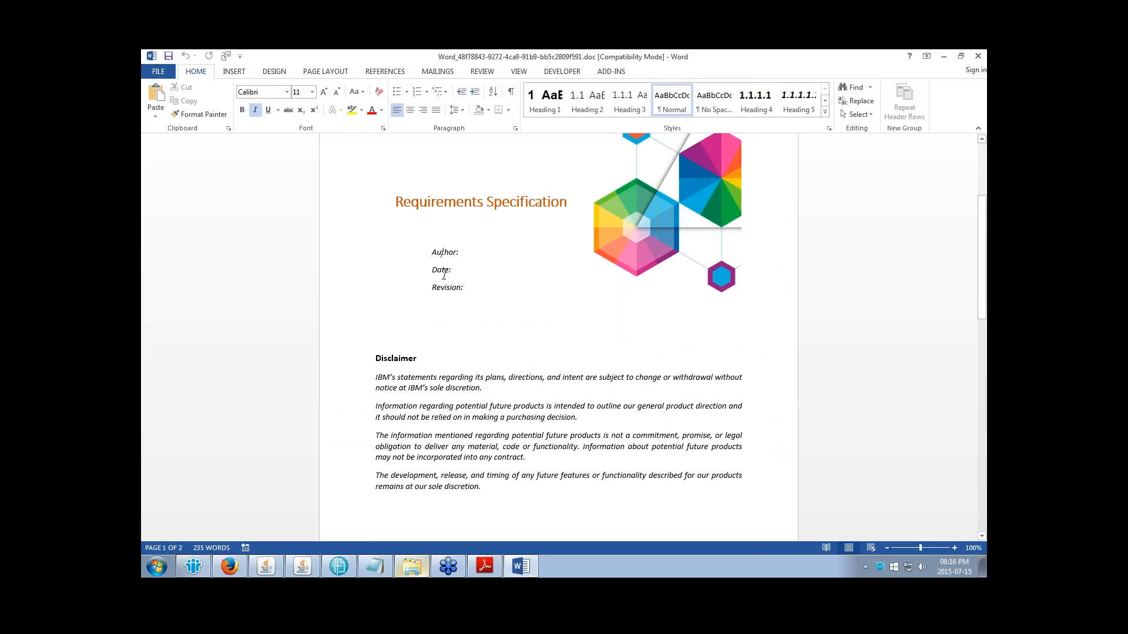
pyautogui.scroll(-6, 456, 284)
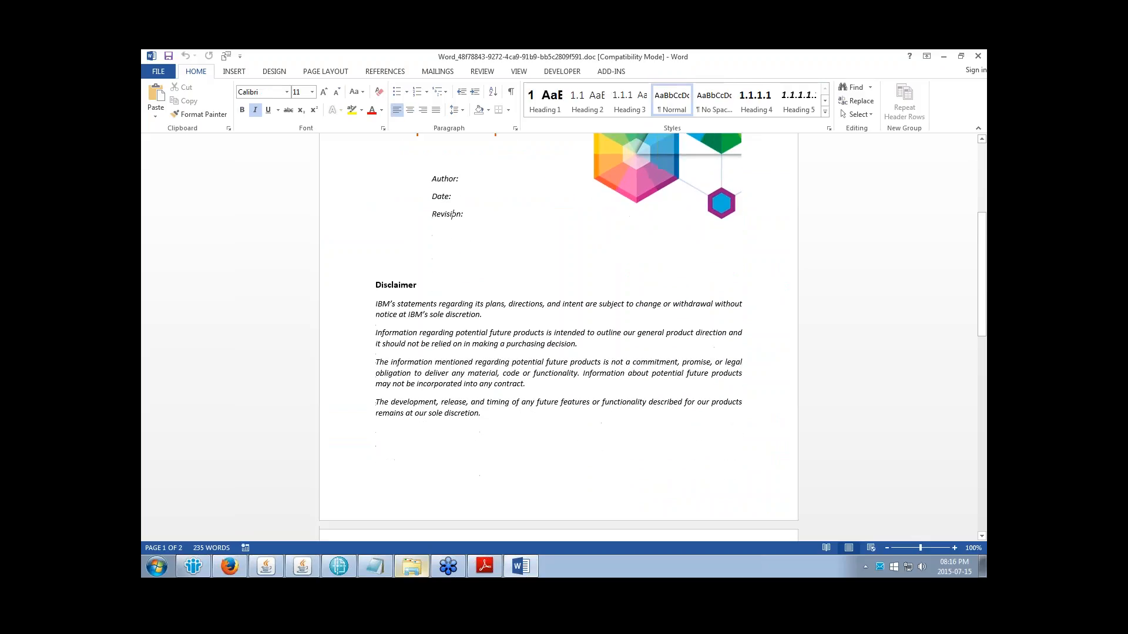
# Step: Review the generated table of contents, table of figures, and the Introduction and Brief Description sections
pyautogui.scroll(-3, 504, 292)
pyautogui.click(443, 302)
pyautogui.scroll(-2, 469, 323)
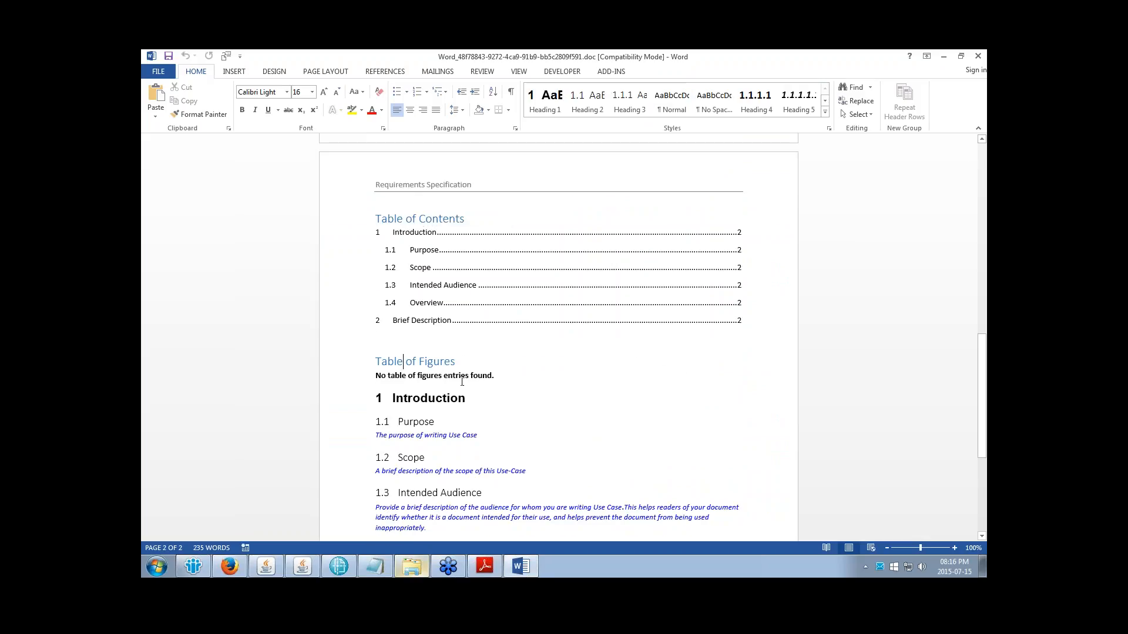
pyautogui.scroll(-6, 464, 375)
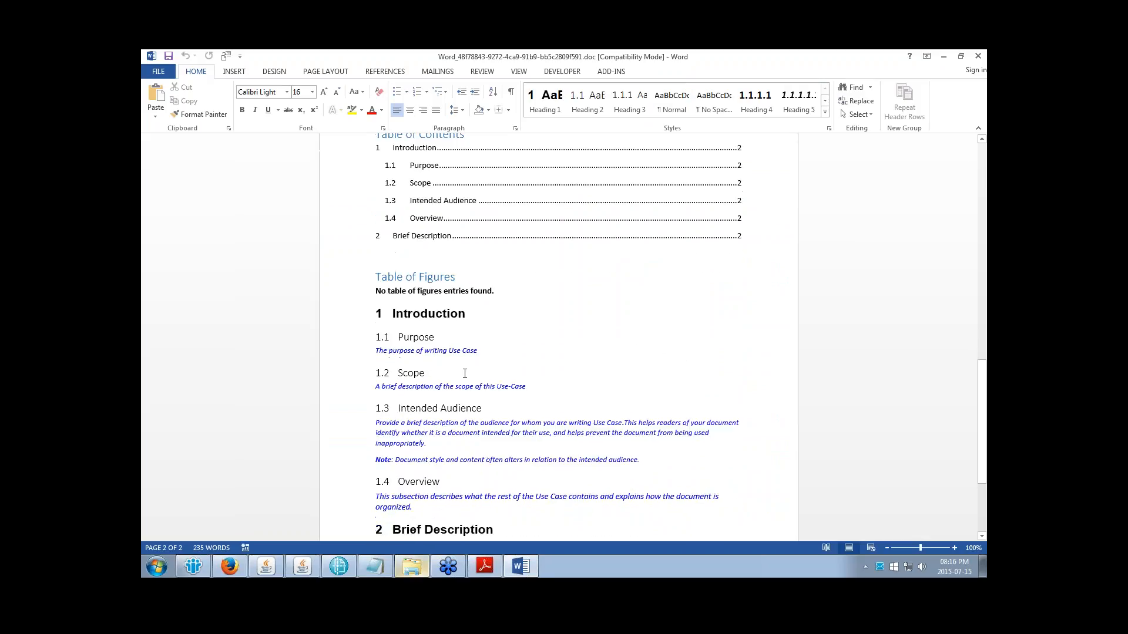
pyautogui.scroll(5, 466, 372)
pyautogui.scroll(3, 466, 371)
pyautogui.scroll(-7, 466, 372)
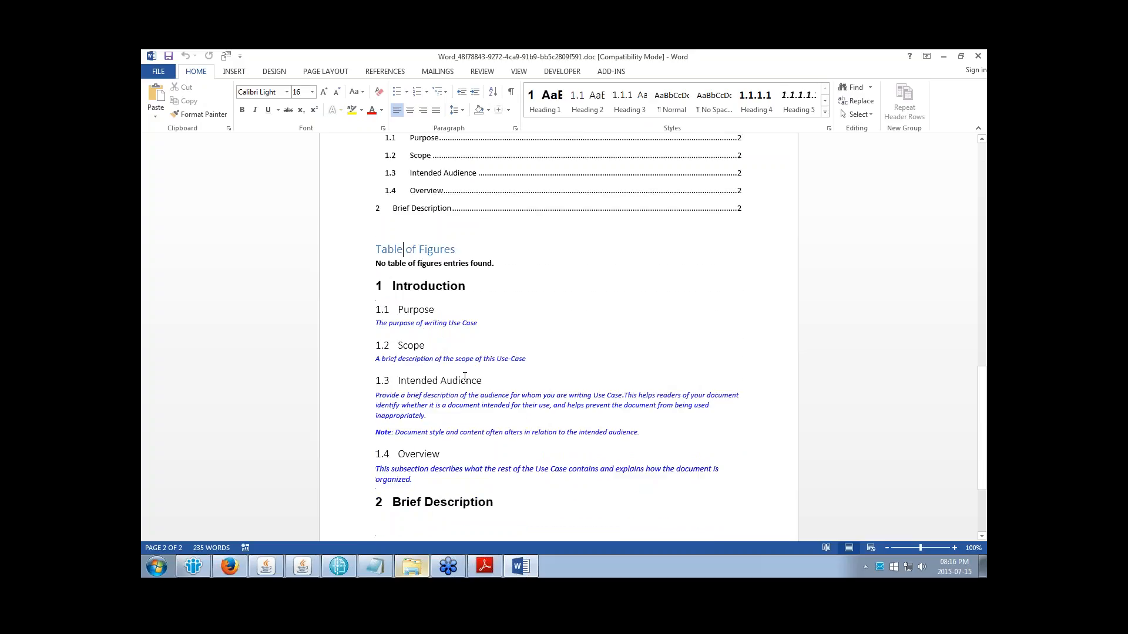
# Step: Check the blank subtitle and author placeholders on the cover page, and look at the table of contents page again
pyautogui.scroll(15, 493, 327)
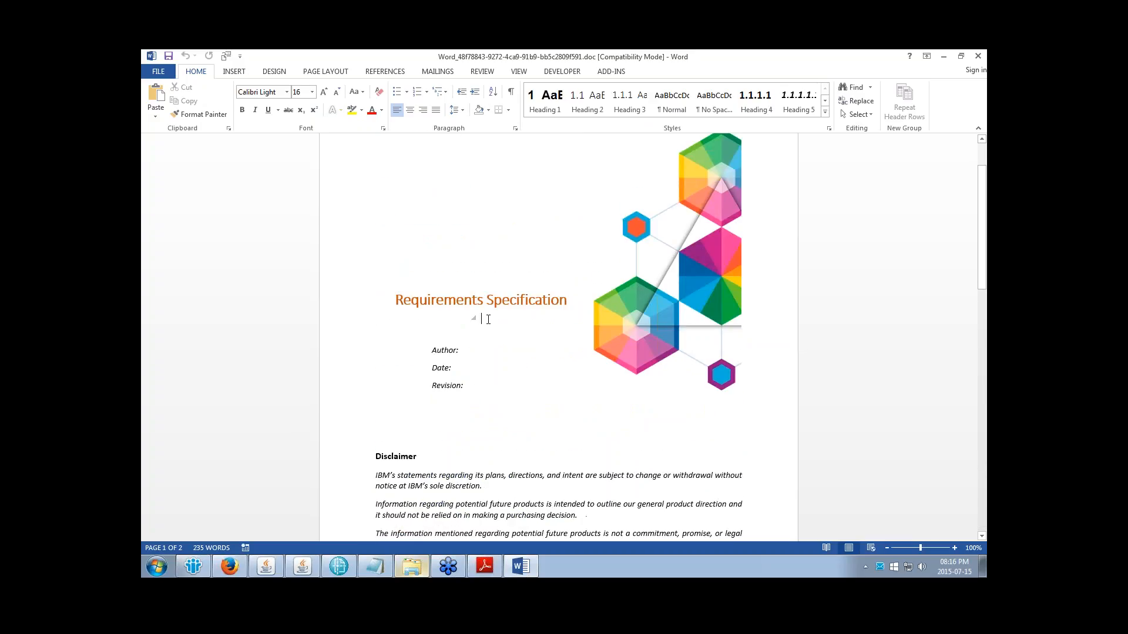
pyautogui.click(488, 319)
pyautogui.click(476, 353)
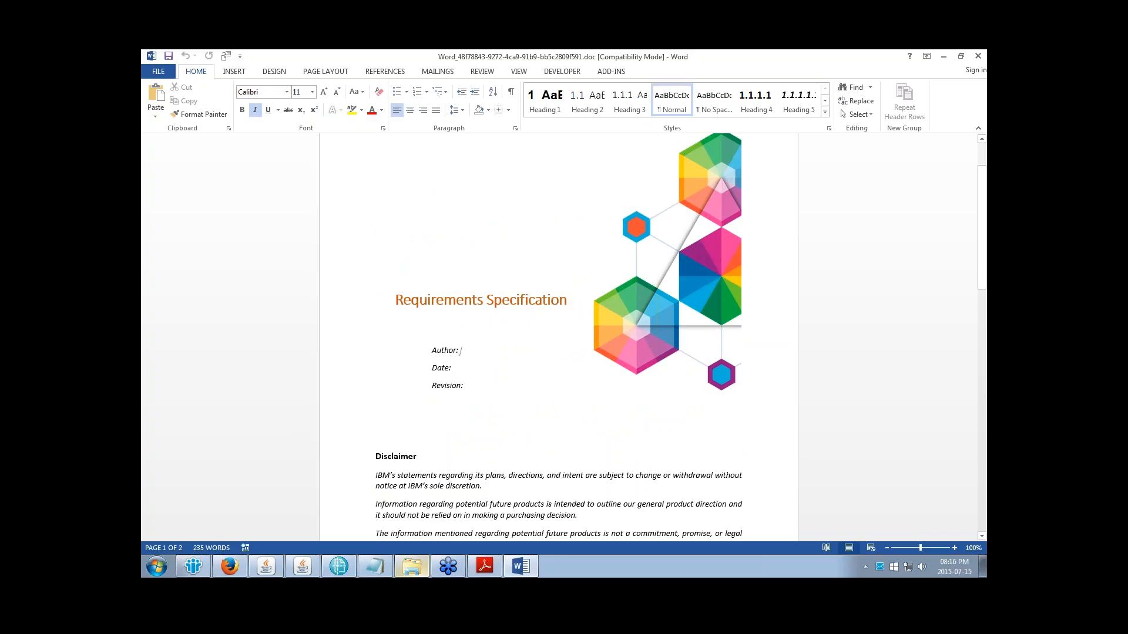
pyautogui.scroll(-15, 474, 369)
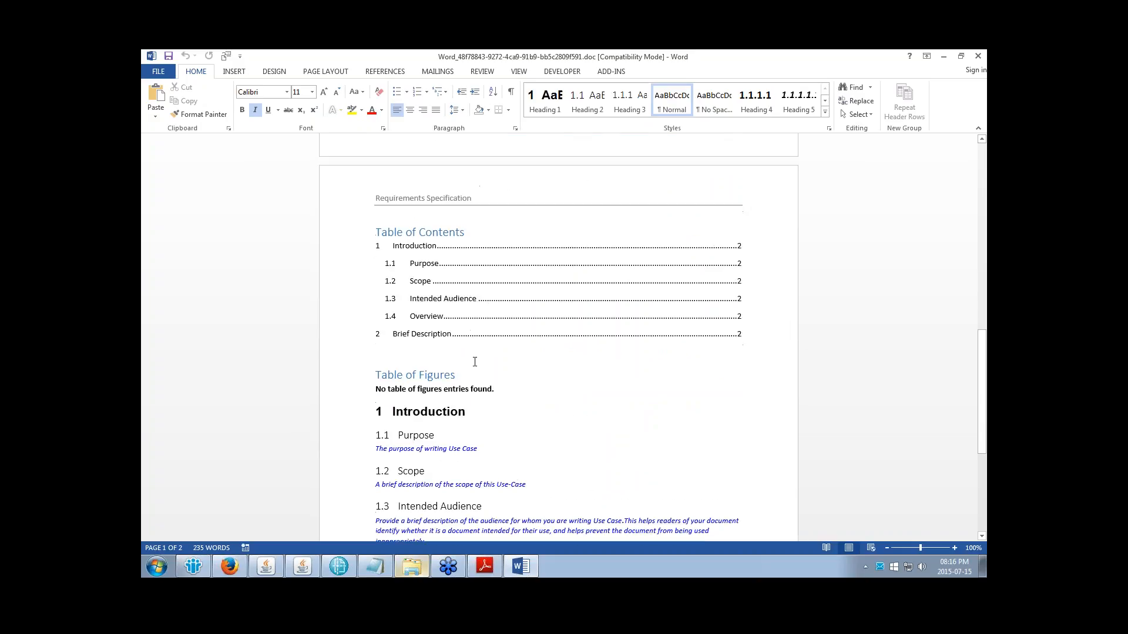
# Step: Switch back to Rational Publishing Engine and close the generation results
pyautogui.click(333, 571)
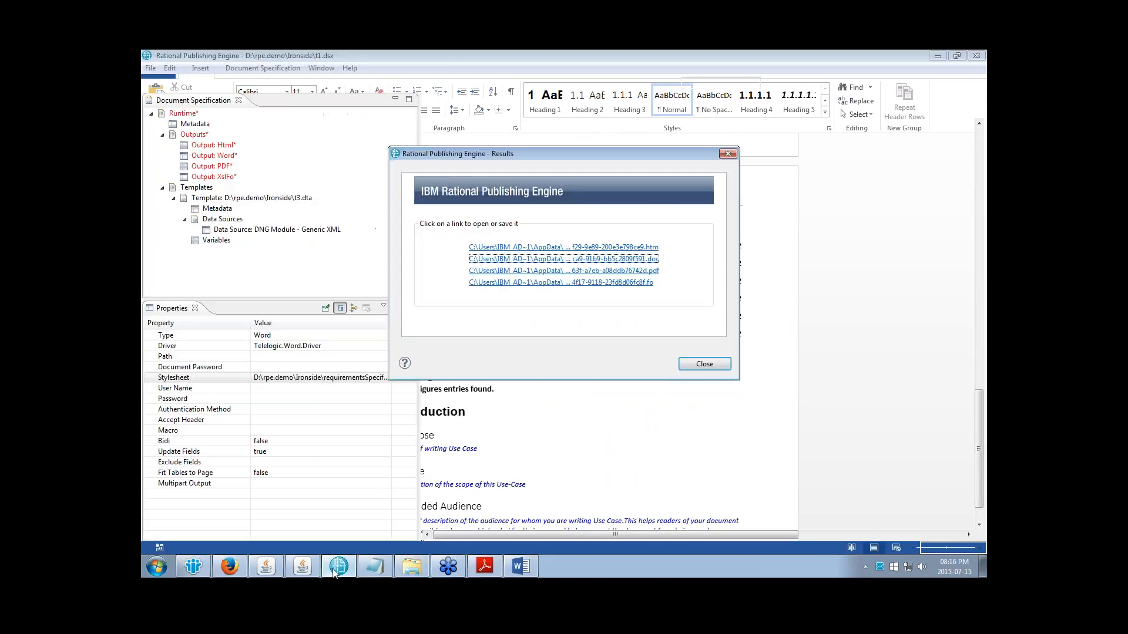
pyautogui.click(705, 364)
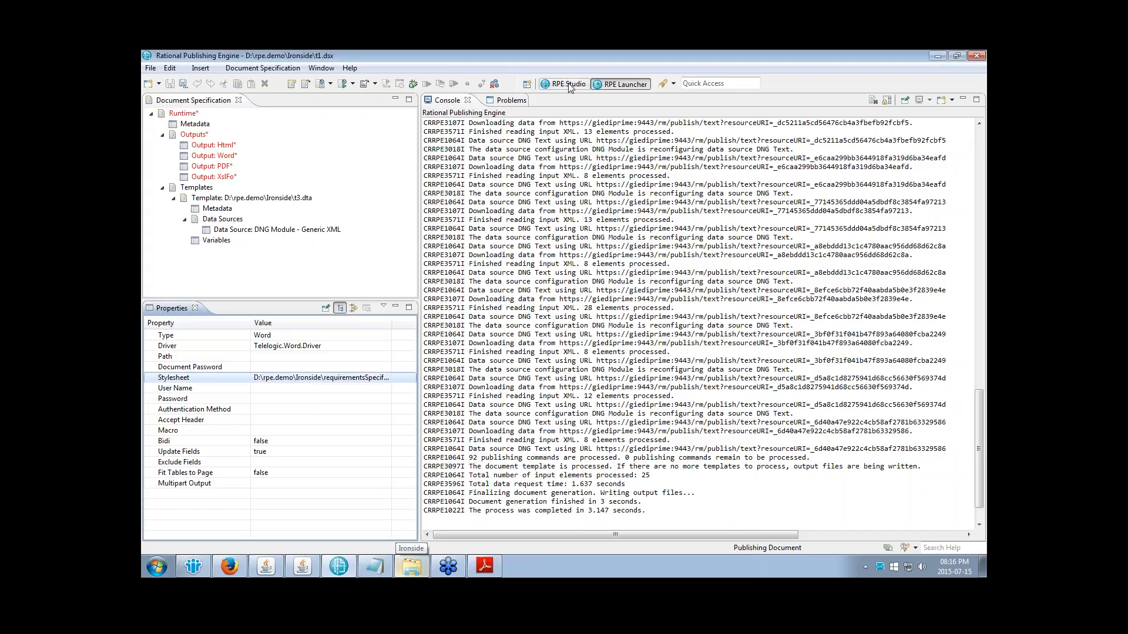
# Step: In the Studio view of t3.dta, add a container inside the outer dataSource/artifact container, above the contextBinding container
pyautogui.click(566, 84)
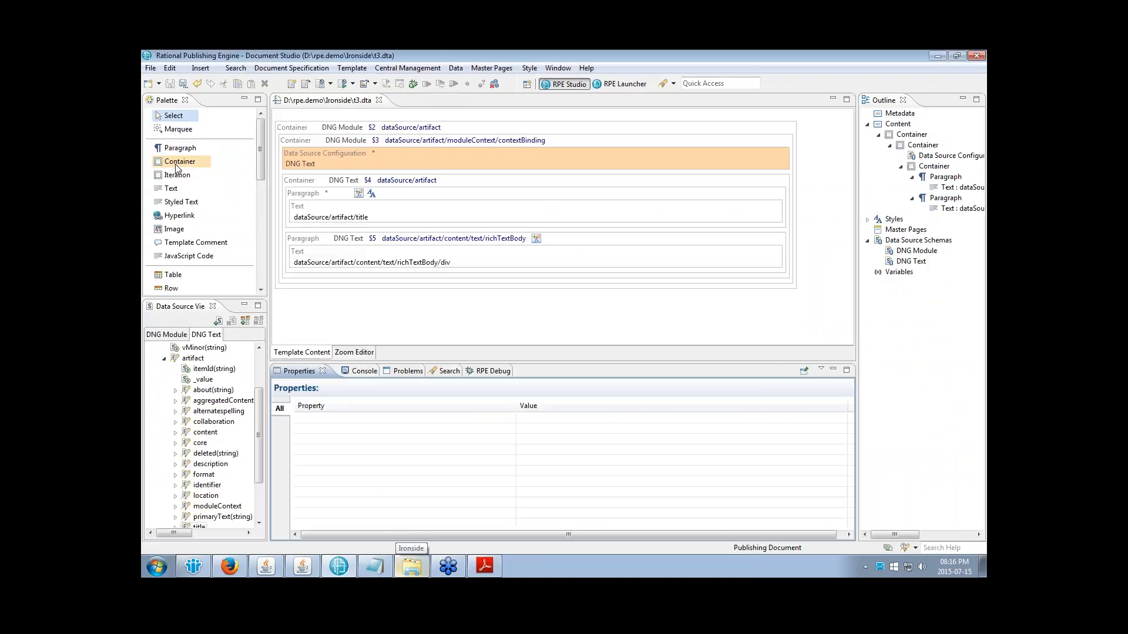
pyautogui.moveTo(176, 168); pyautogui.dragTo(316, 128)
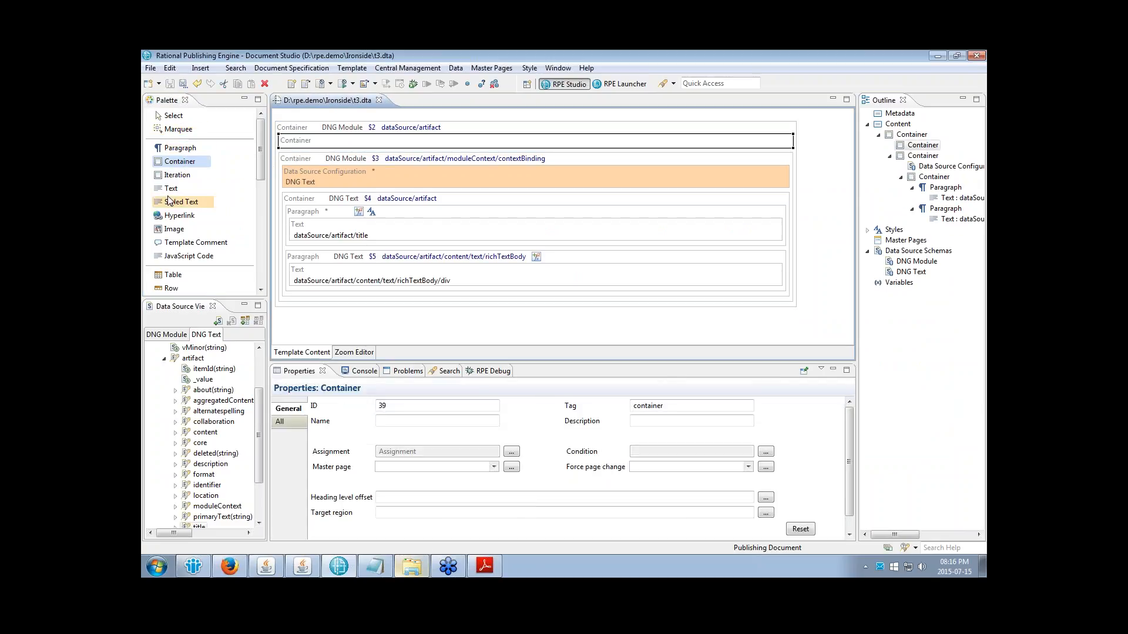
# Step: Add a text element inside the new empty container and bind it to the DNG Module's dataSource/artifact/title
pyautogui.moveTo(172, 189); pyautogui.dragTo(312, 139)
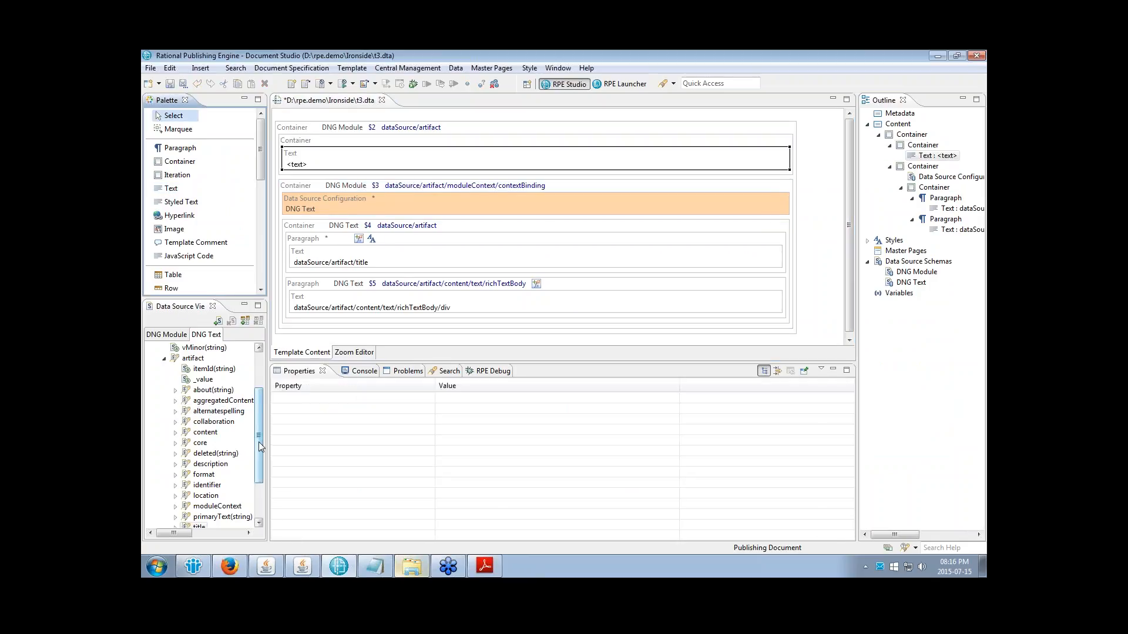
pyautogui.moveTo(258, 442); pyautogui.dragTo(257, 384)
pyautogui.click(164, 334)
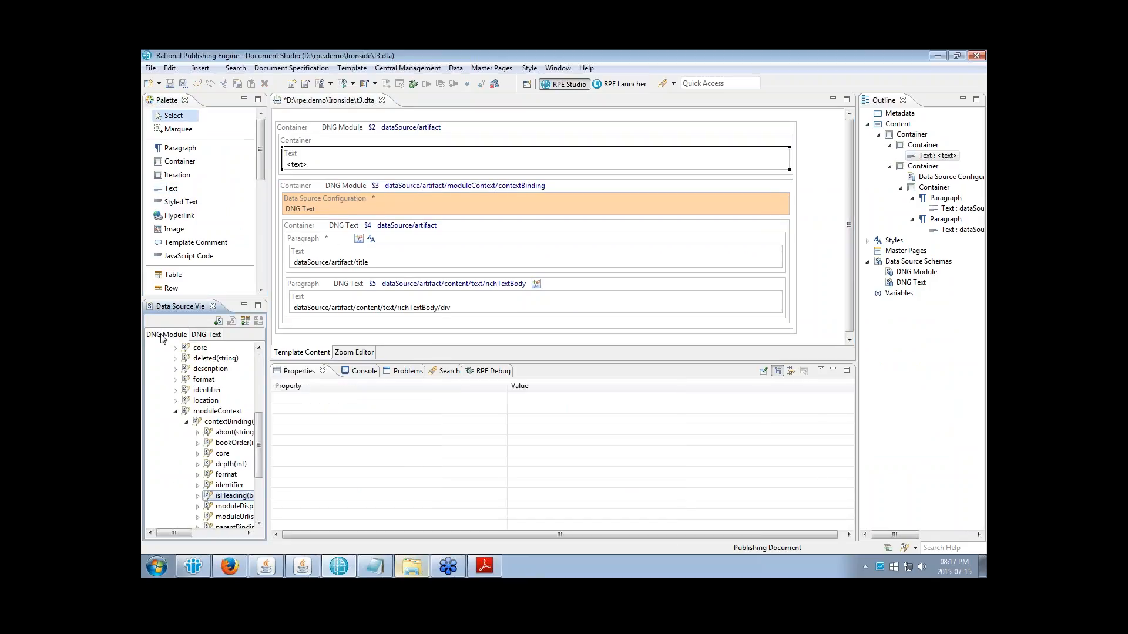
pyautogui.click(175, 413)
pyautogui.scroll(5, 188, 429)
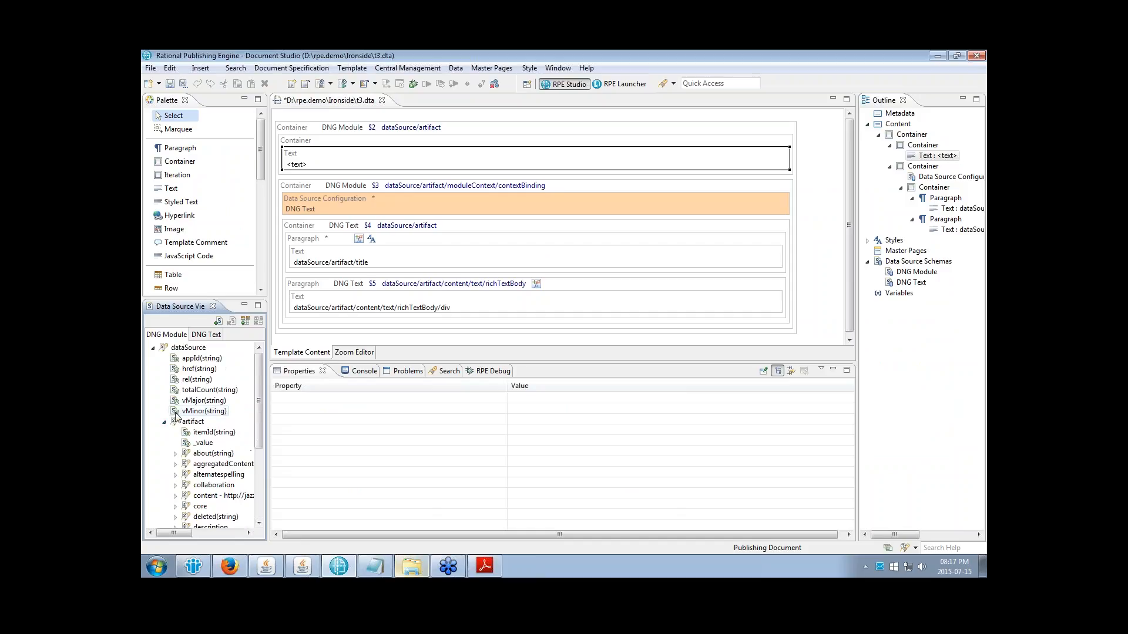
pyautogui.scroll(-2, 190, 432)
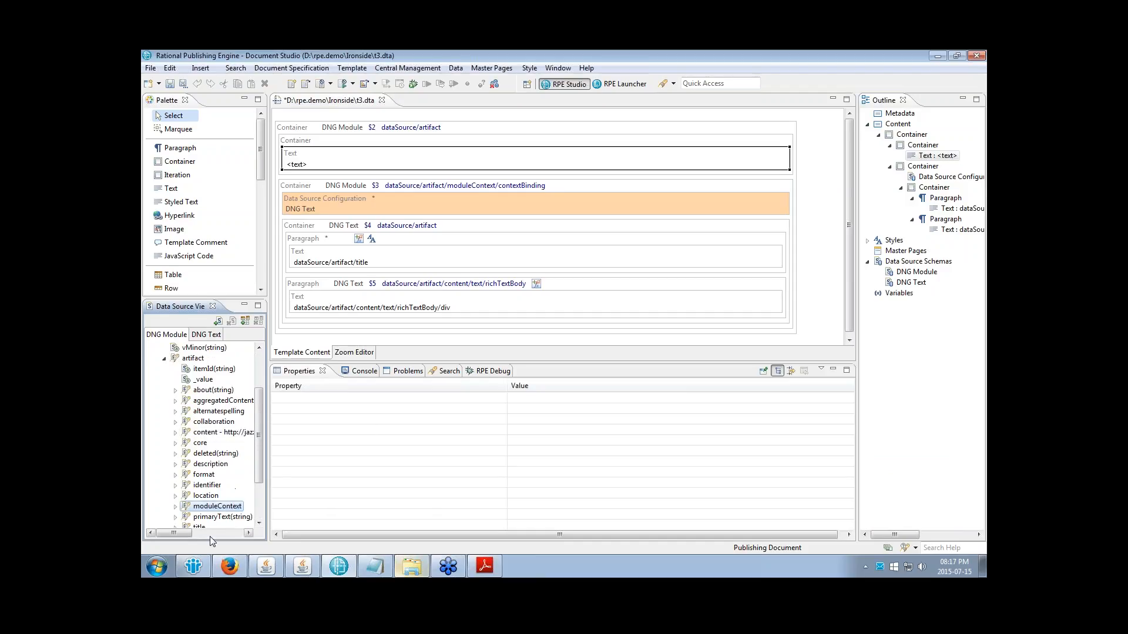
pyautogui.scroll(-2, 194, 458)
pyautogui.moveTo(199, 463); pyautogui.dragTo(326, 159)
pyautogui.click(550, 341)
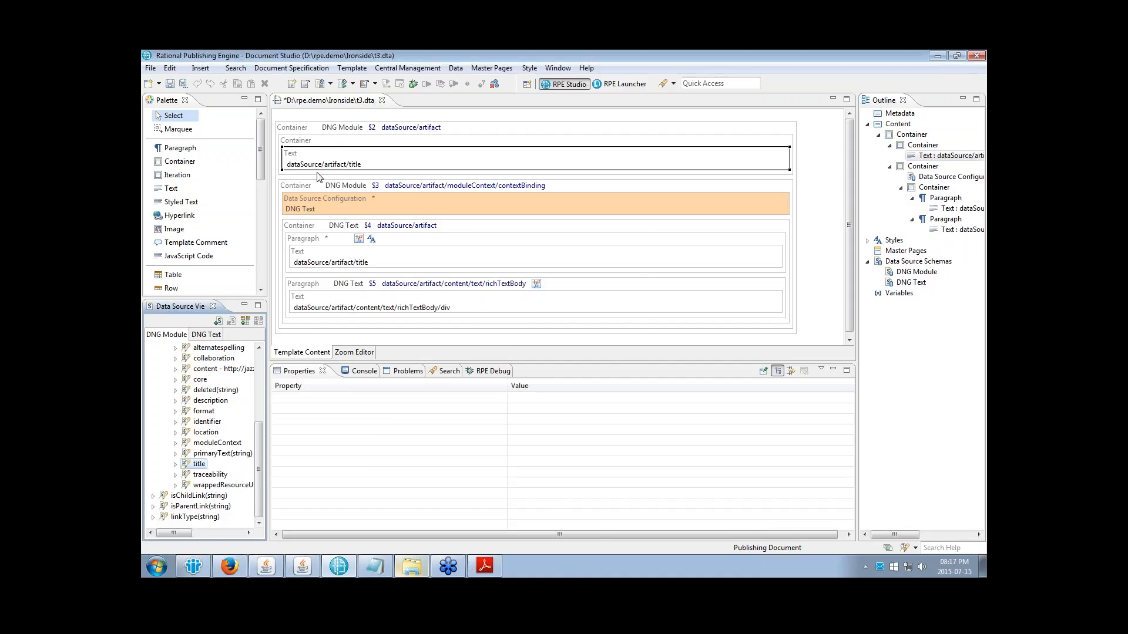
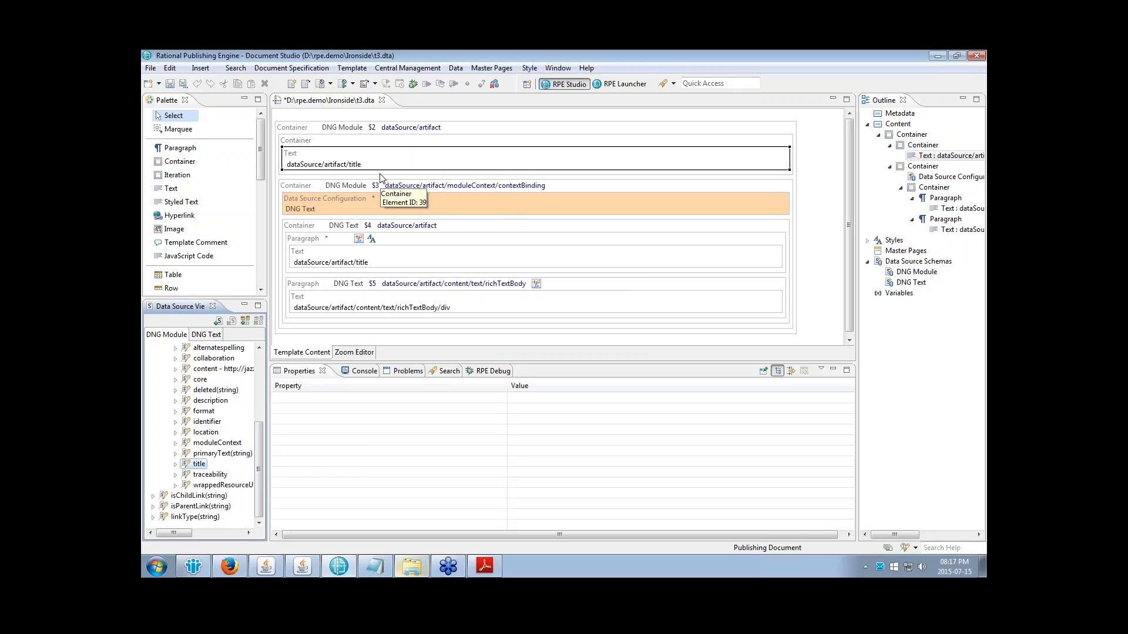
# Step: Open the stylesheet requirementsSpecification.dotx from the Ironside folder in Word for editing as a template
pyautogui.click(411, 570)
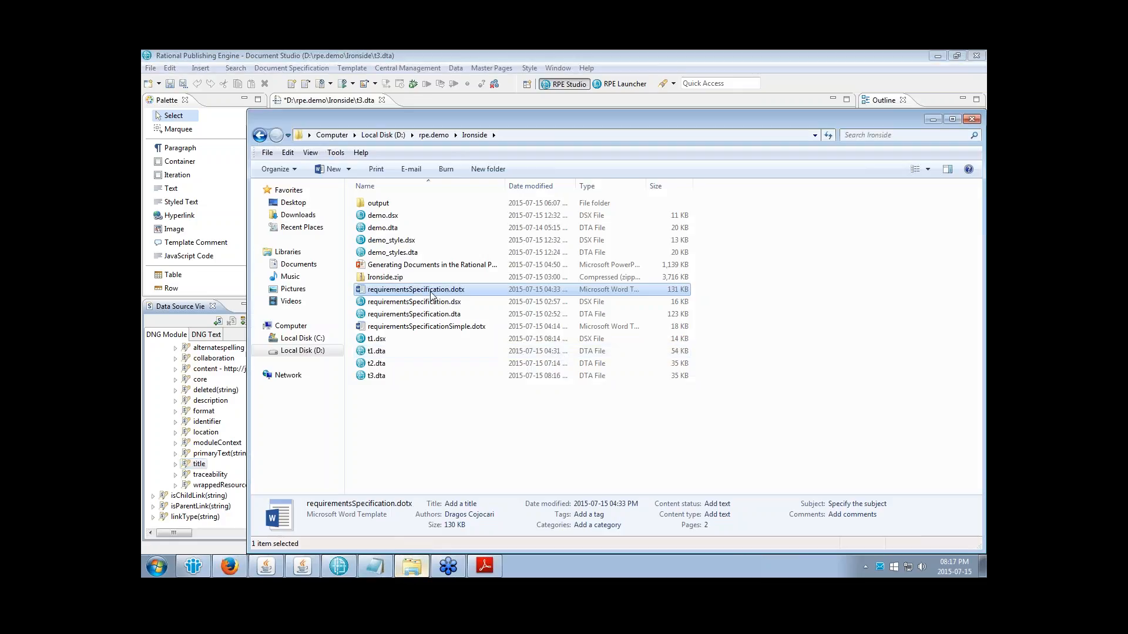
pyautogui.rightClick(431, 291)
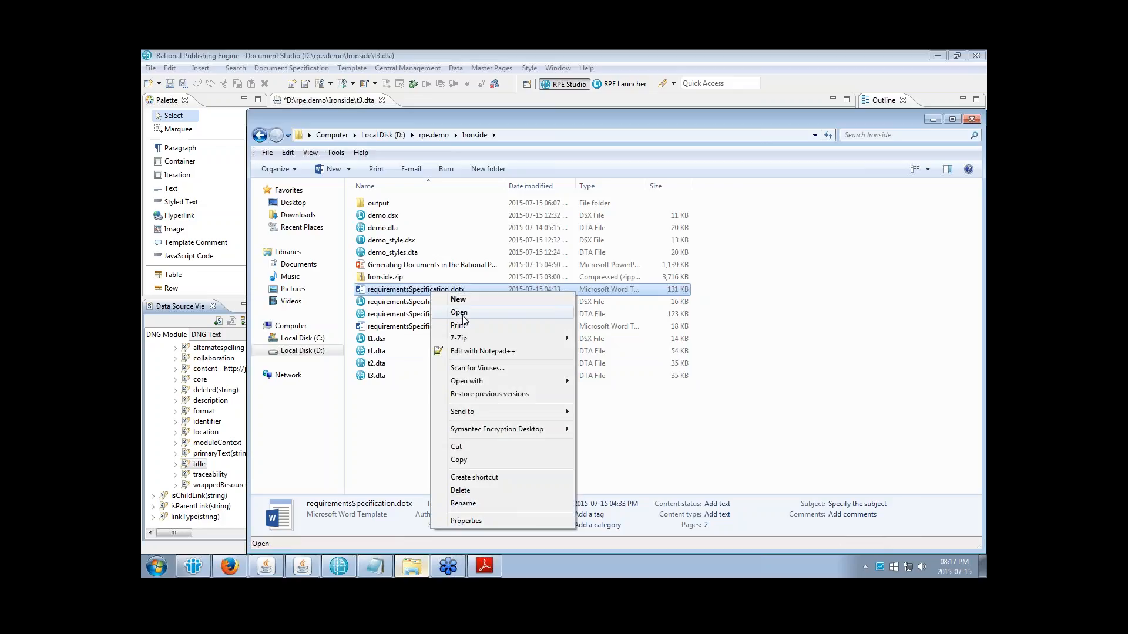
pyautogui.click(463, 317)
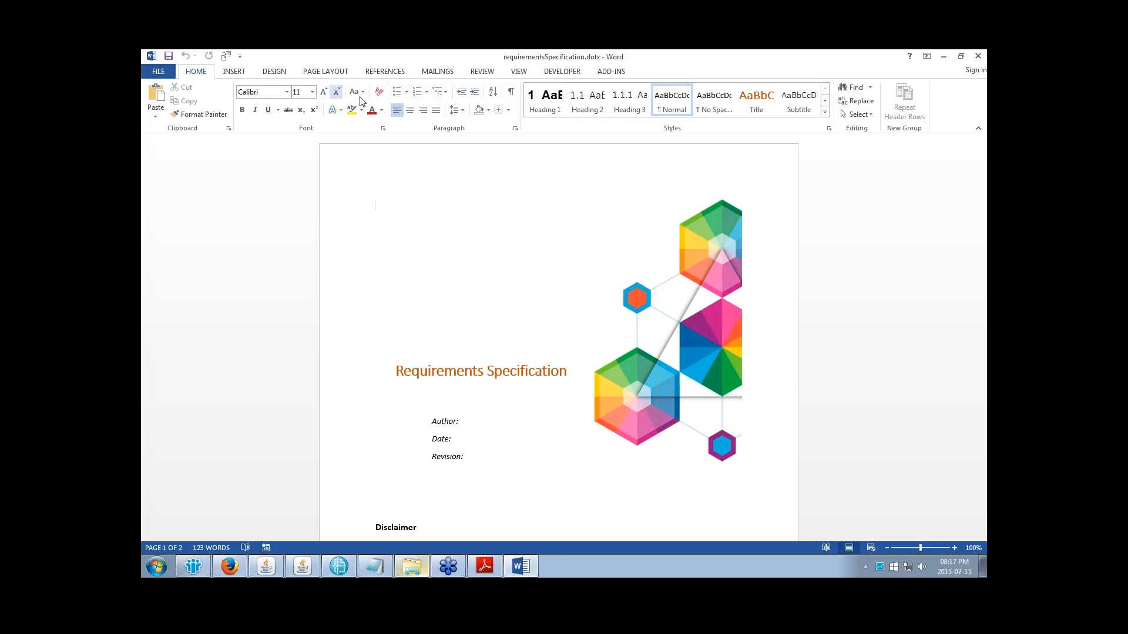
# Step: List the bookmarks in the Word template and go to DocTitle on the cover page
pyautogui.click(237, 73)
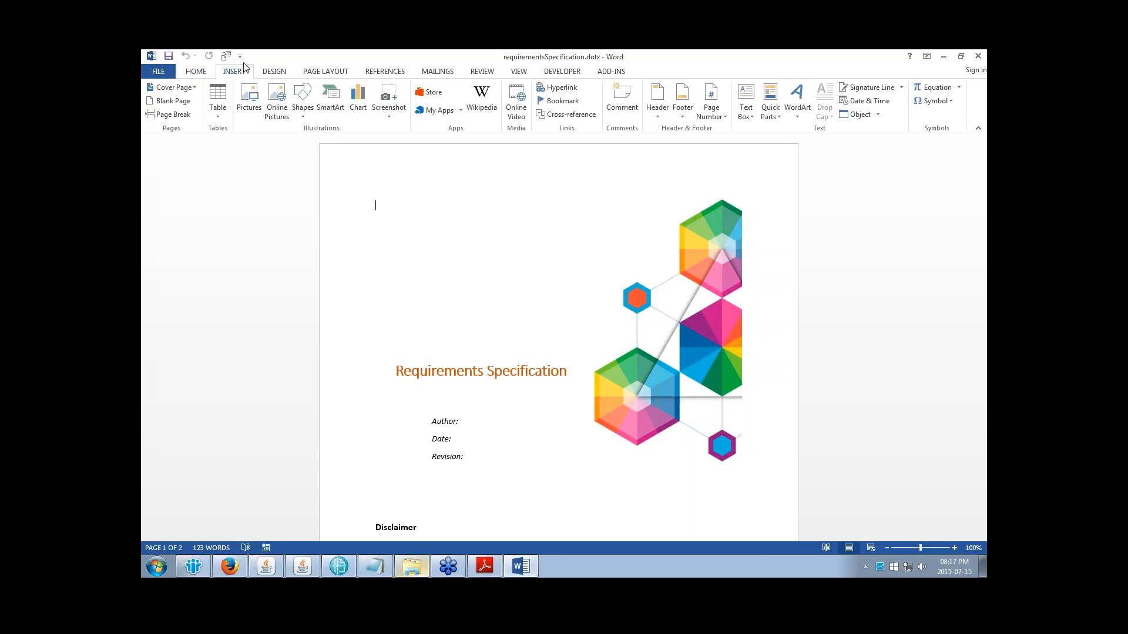
pyautogui.click(563, 101)
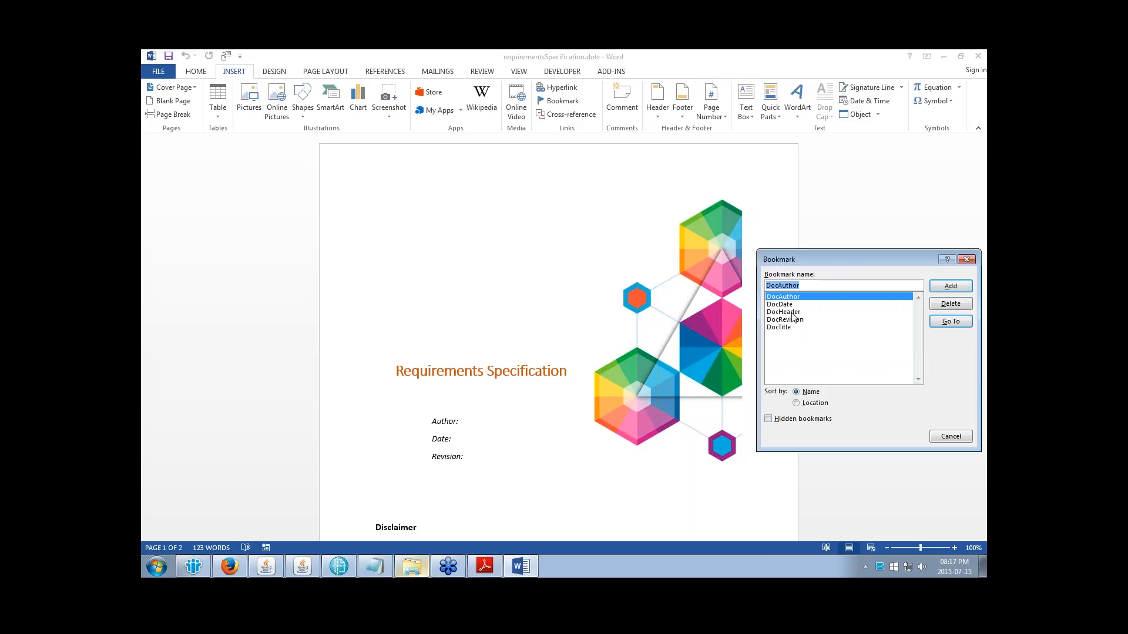
pyautogui.click(790, 330)
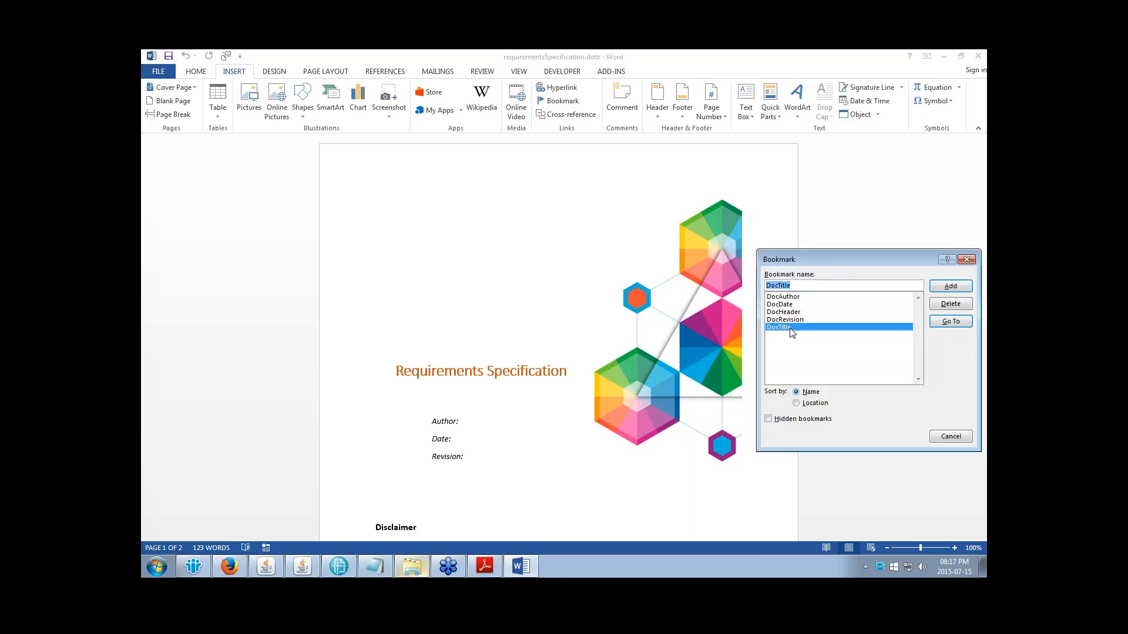
pyautogui.click(953, 320)
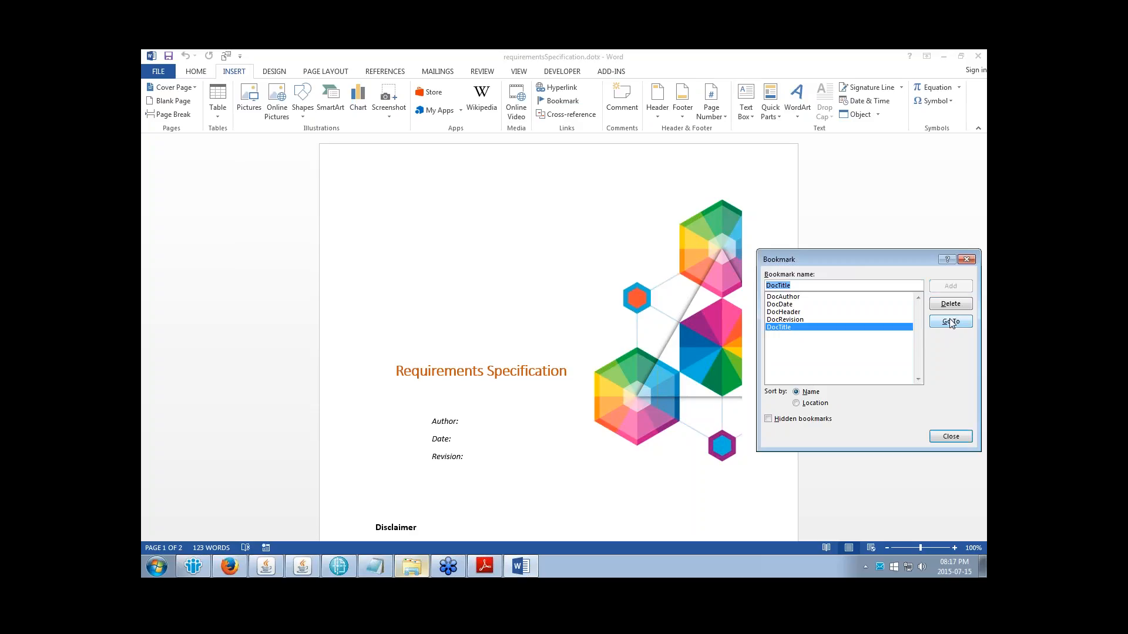
pyautogui.click(951, 437)
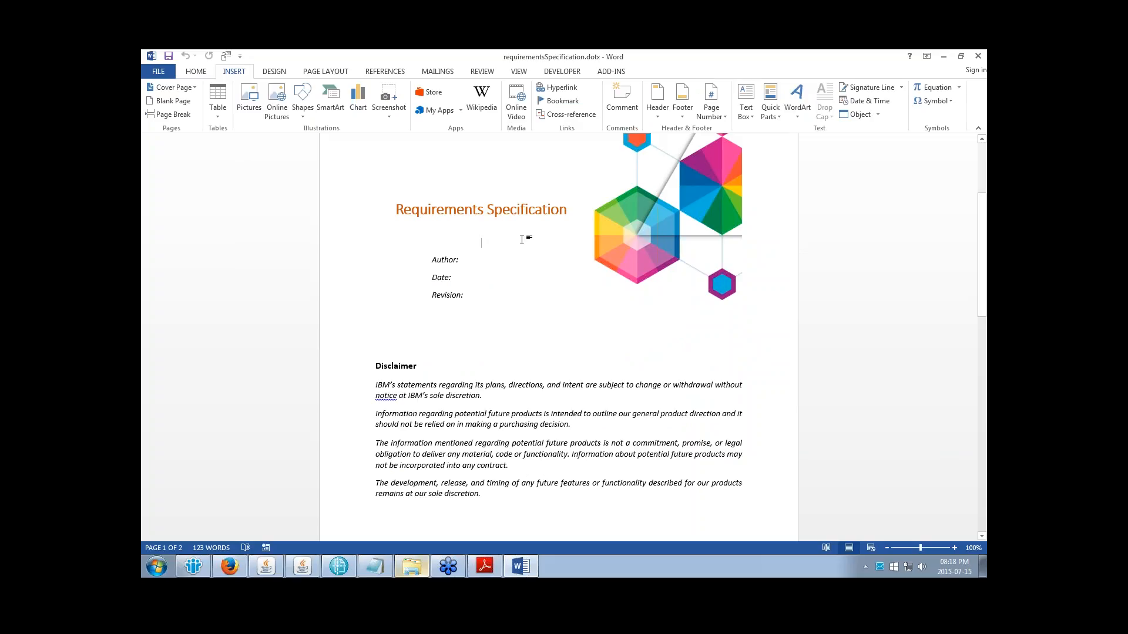
# Step: Go to the DocRevision bookmark, check the cover page's title and author field positions, and close the Word template
pyautogui.click(561, 101)
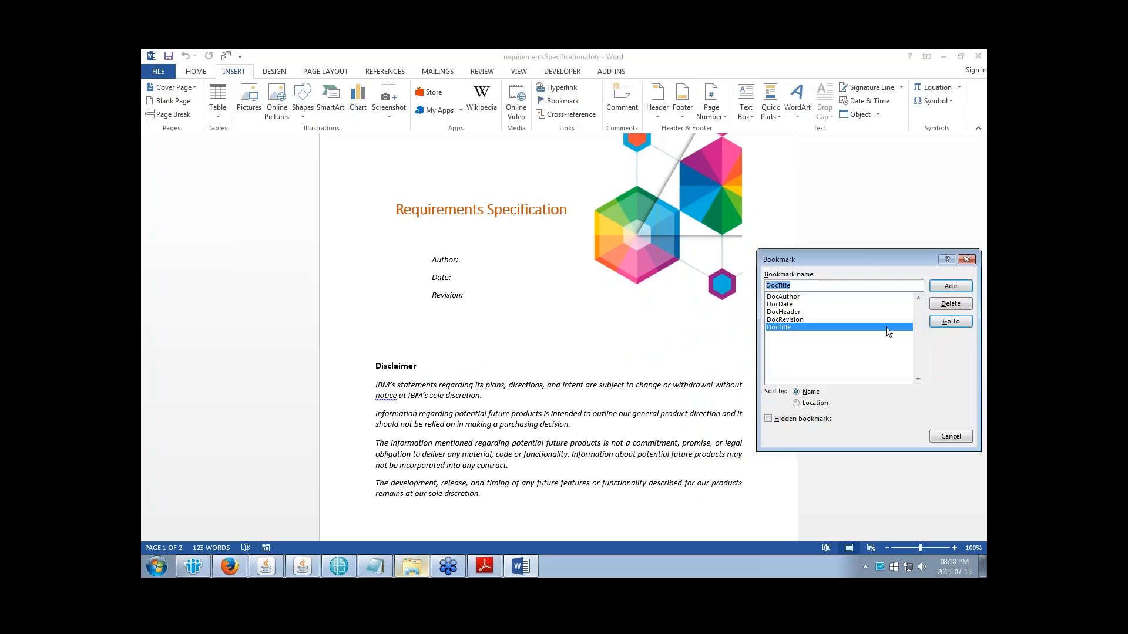
pyautogui.click(787, 319)
pyautogui.click(943, 303)
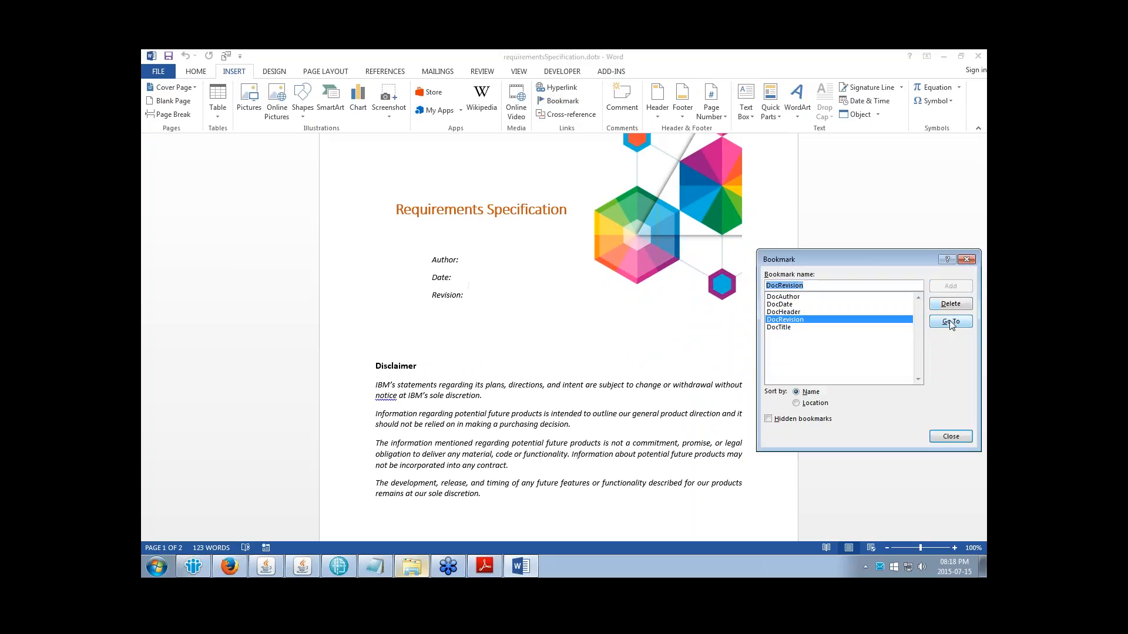
pyautogui.click(950, 437)
pyautogui.hotkey('shift', 'Right')
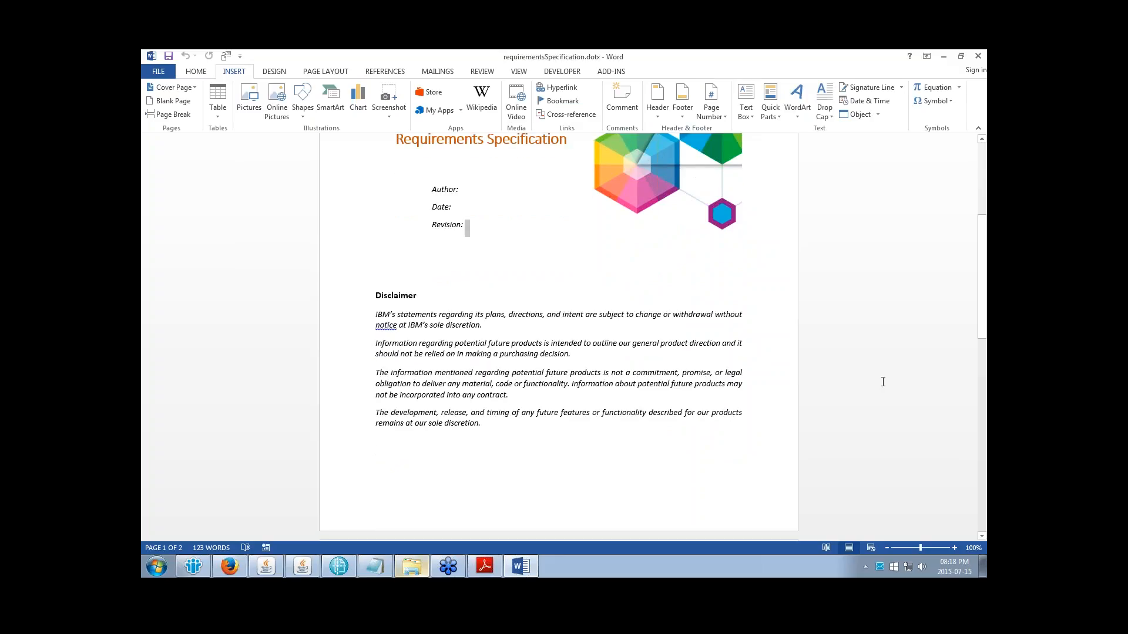
pyautogui.press('Up')
pyautogui.press('Up')
pyautogui.scroll(1, 883, 382)
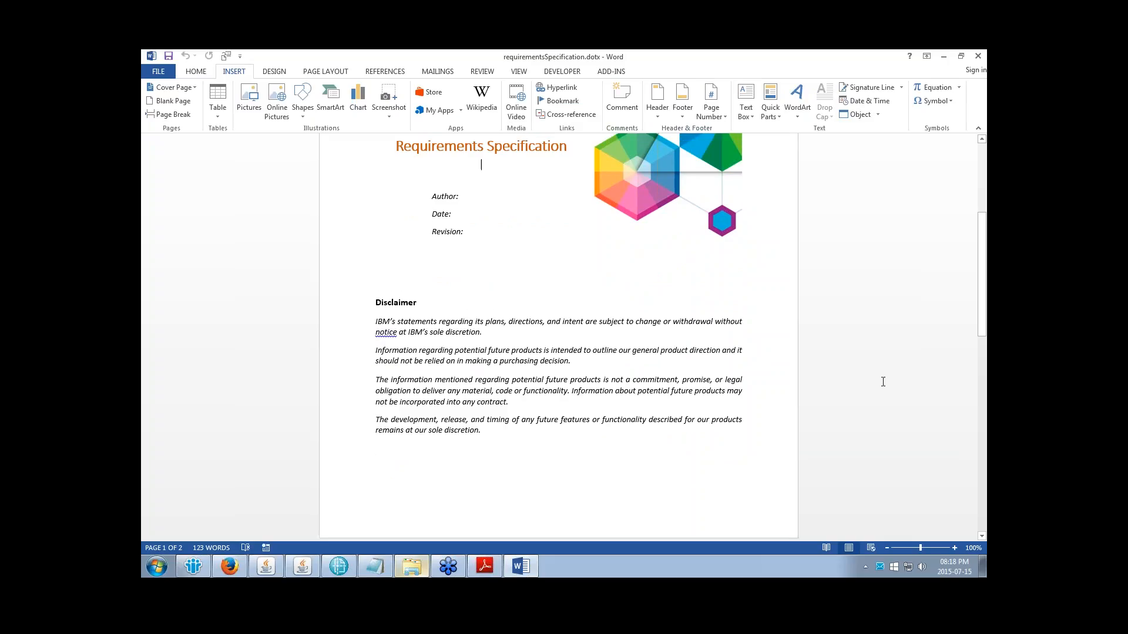
pyautogui.press('Down')
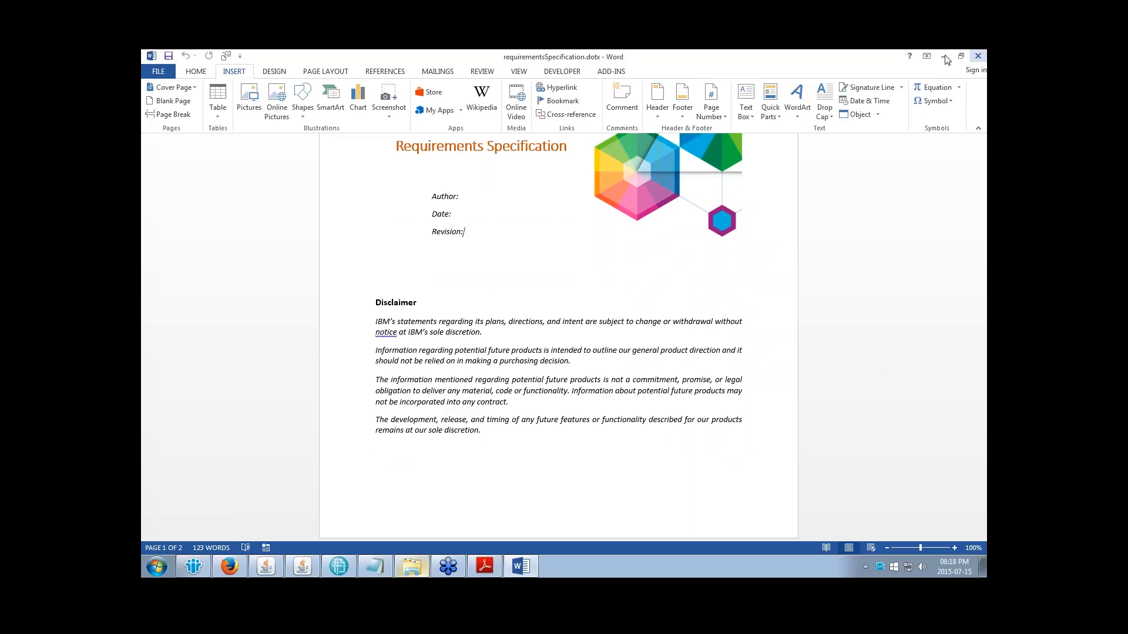
pyautogui.click(979, 55)
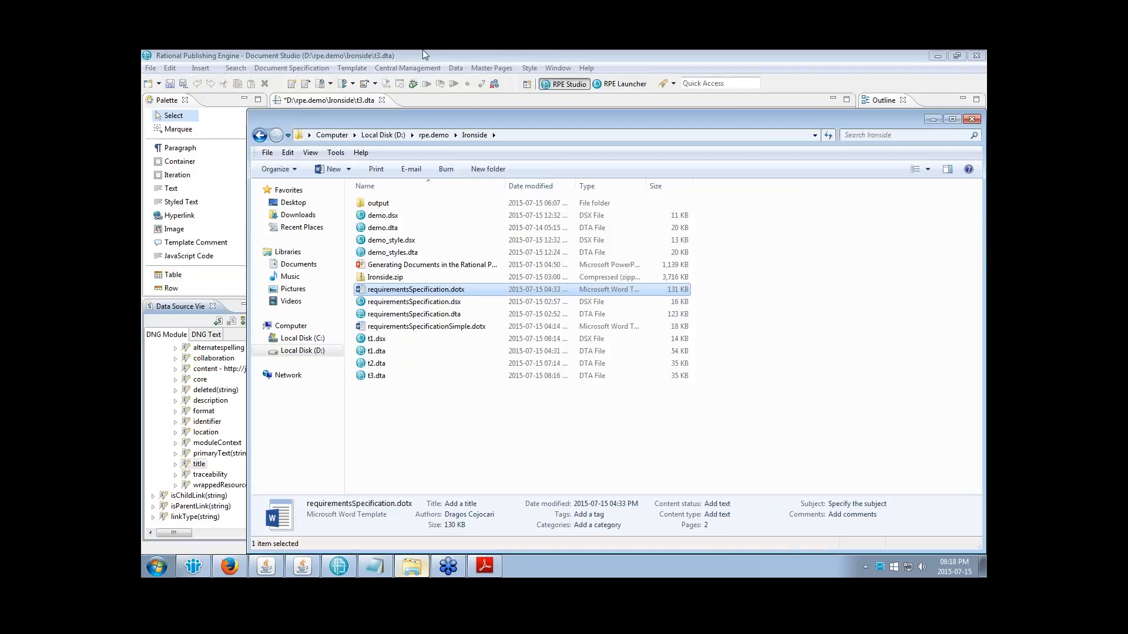
# Step: Switch back to Rational Publishing Engine and set the target region of the new container's title text to DocTitle
pyautogui.click(423, 51)
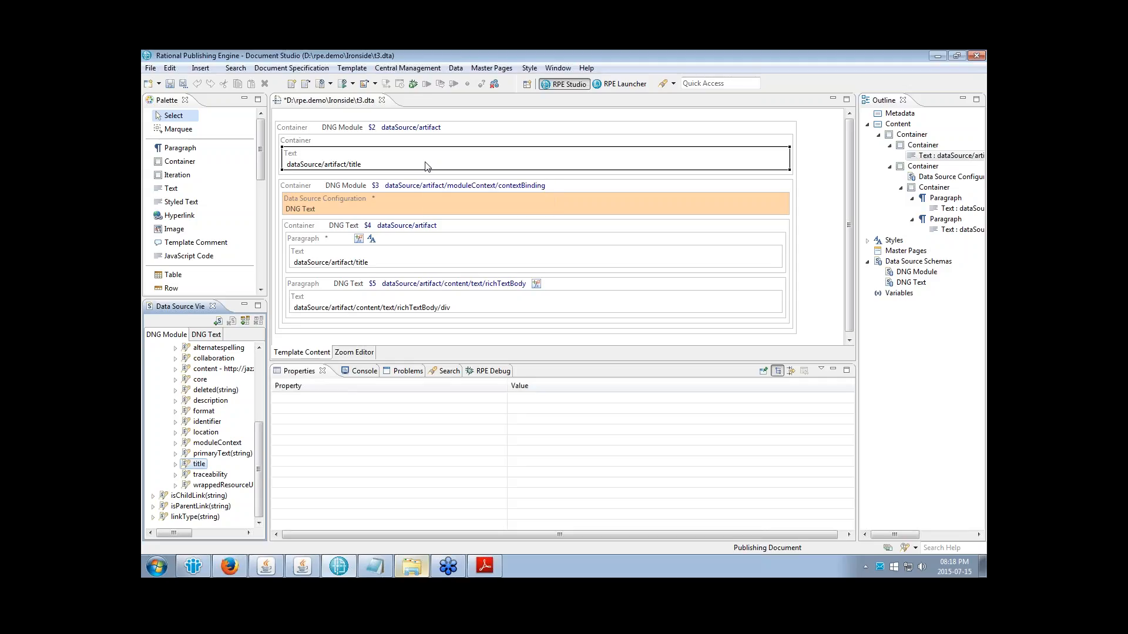
pyautogui.click(316, 141)
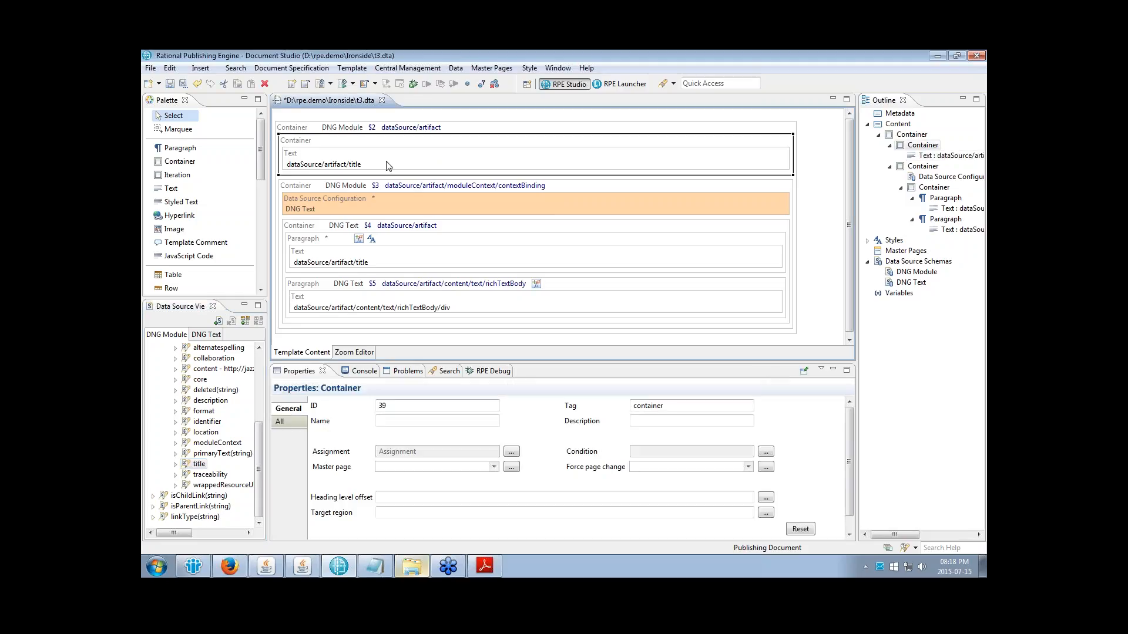
pyautogui.click(312, 157)
pyautogui.click(283, 447)
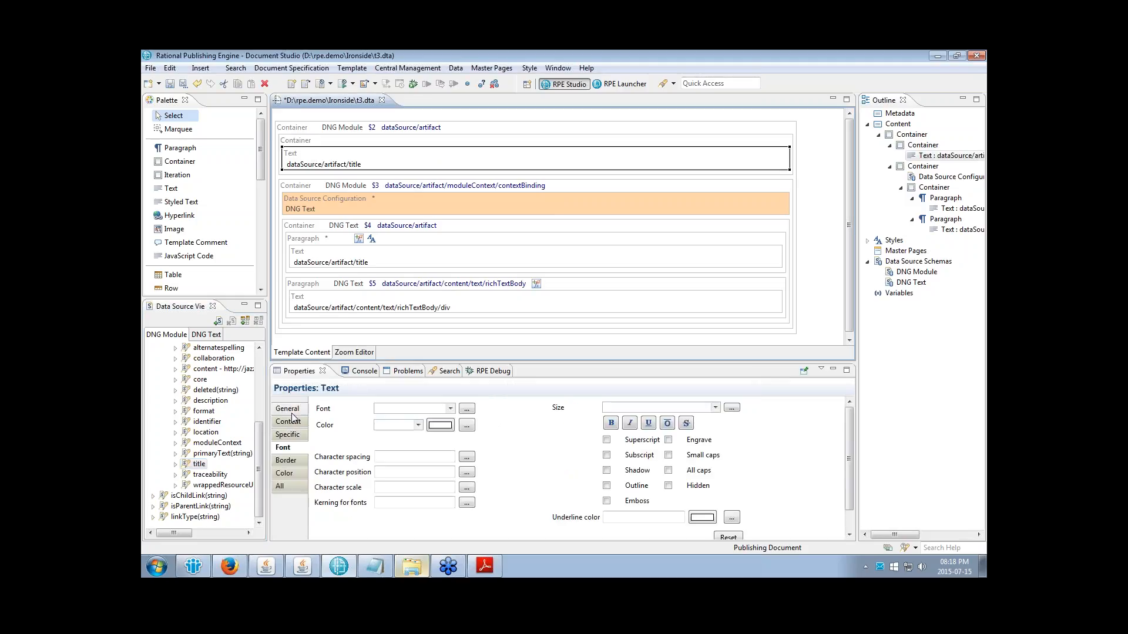
pyautogui.click(289, 411)
pyautogui.click(385, 514)
pyautogui.write('D')
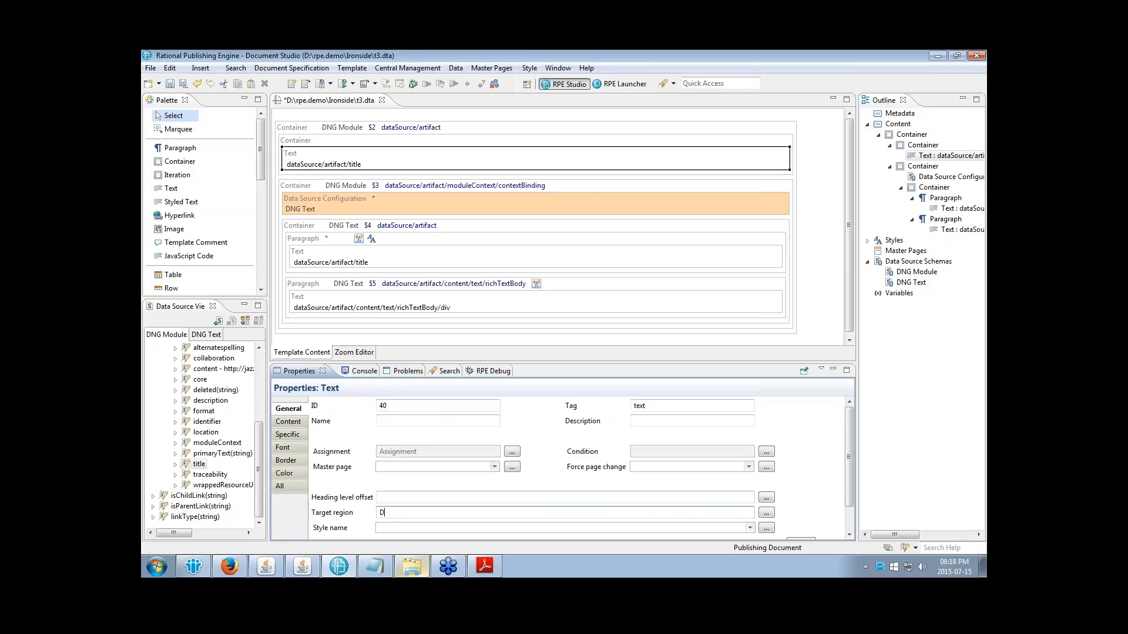
pyautogui.write('ocTitle')
# Step: Add a second text element after the title text in the same container and enter its script expression new Date().toString();
pyautogui.click(171, 188)
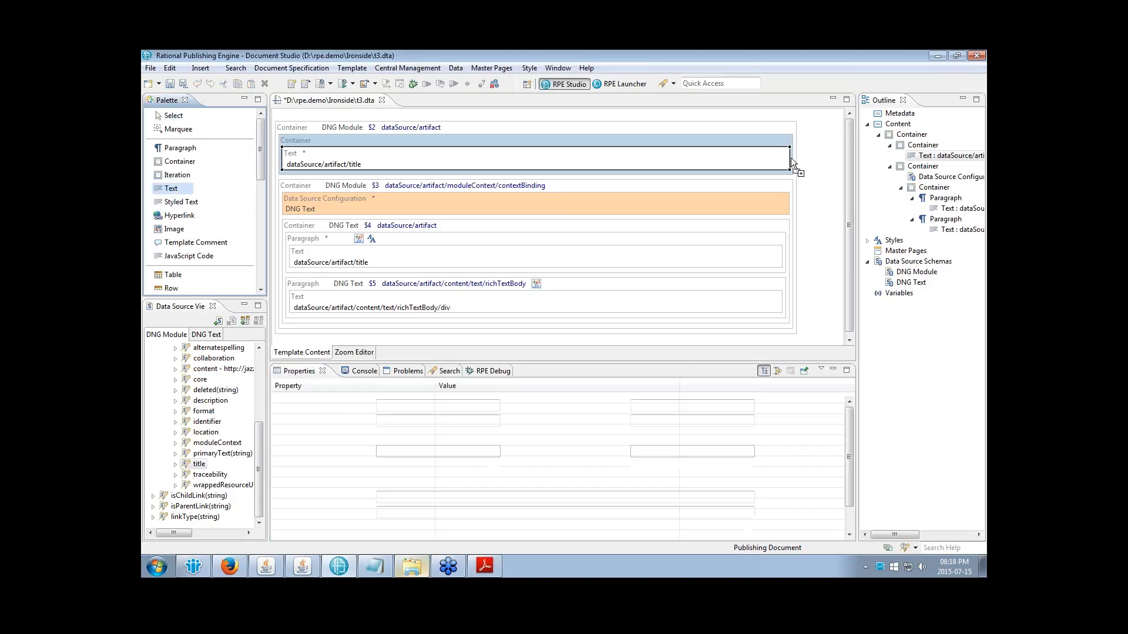
pyautogui.click(791, 158)
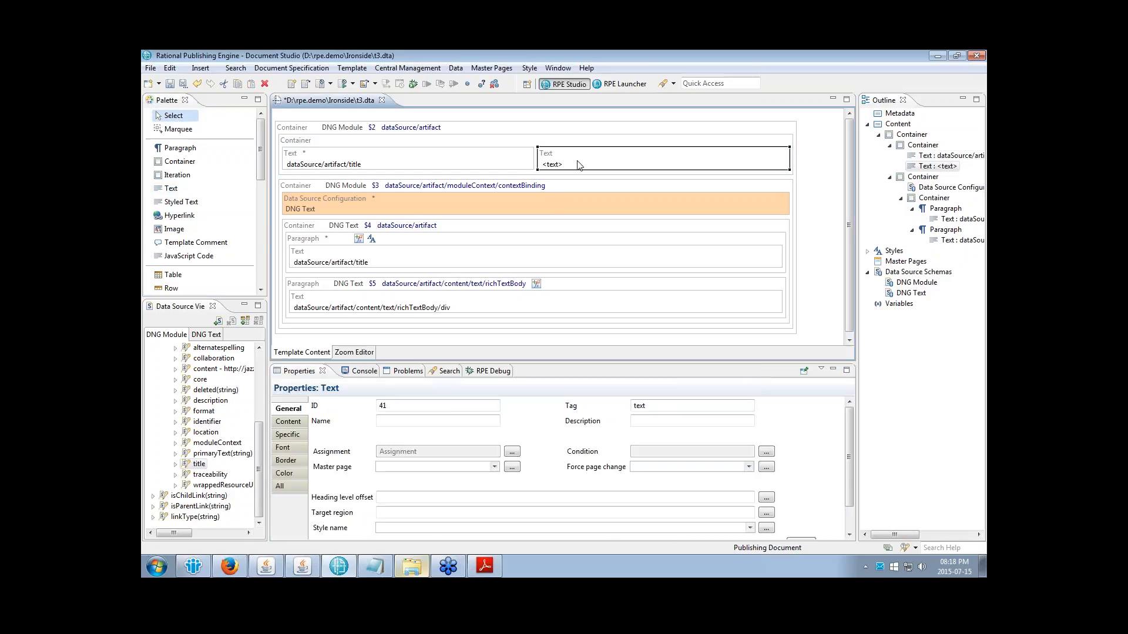
pyautogui.doubleClick(578, 165)
pyautogui.click(573, 229)
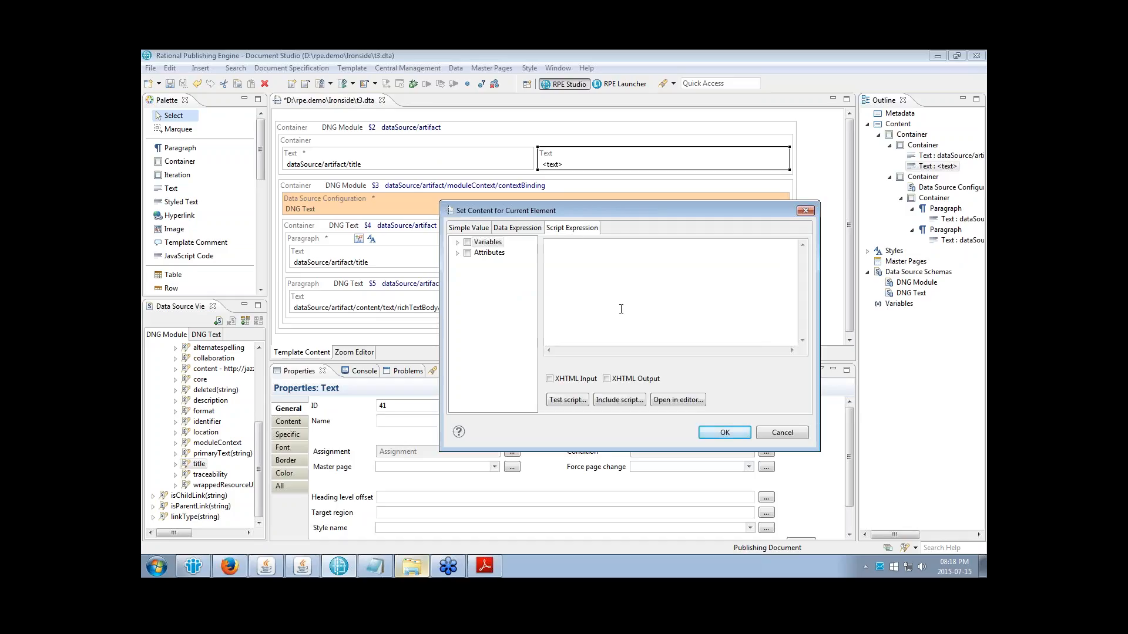
pyautogui.write('new Date().toSterin')
pyautogui.press('BackSpace')
pyautogui.press('BackSpace')
pyautogui.press('BackSpace')
pyautogui.press('BackSpace')
pyautogui.press('BackSpace')
pyautogui.write('ring')
# Step: Test-run the date script, apply it as the second text element's content, and save the template
pyautogui.click(564, 402)
pyautogui.click(567, 401)
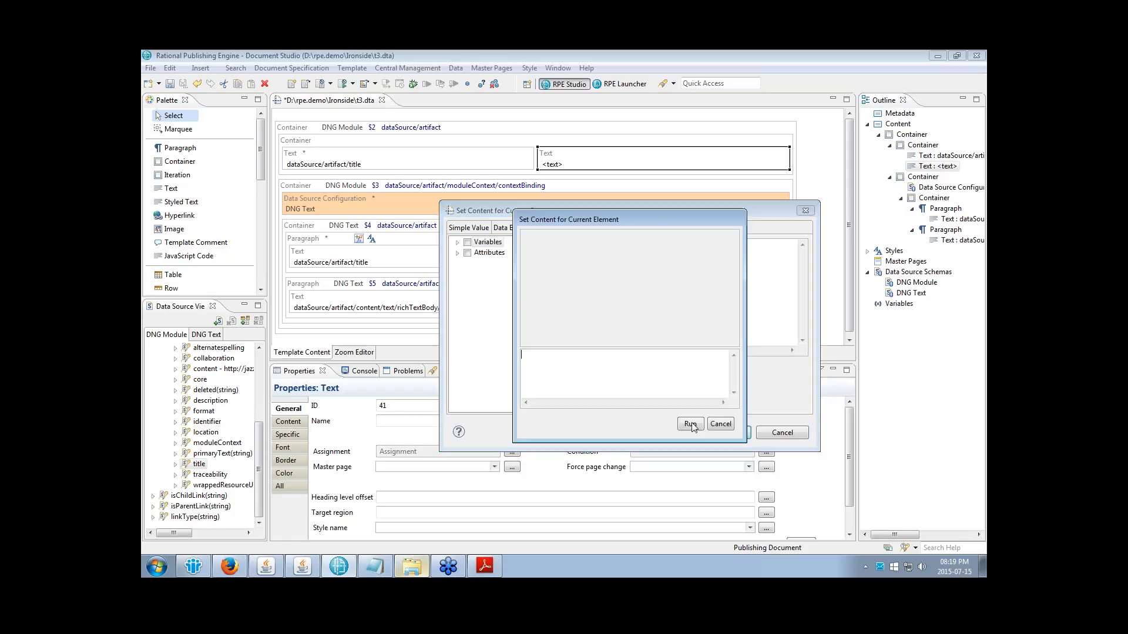
pyautogui.click(690, 424)
pyautogui.moveTo(660, 365); pyautogui.dragTo(522, 364)
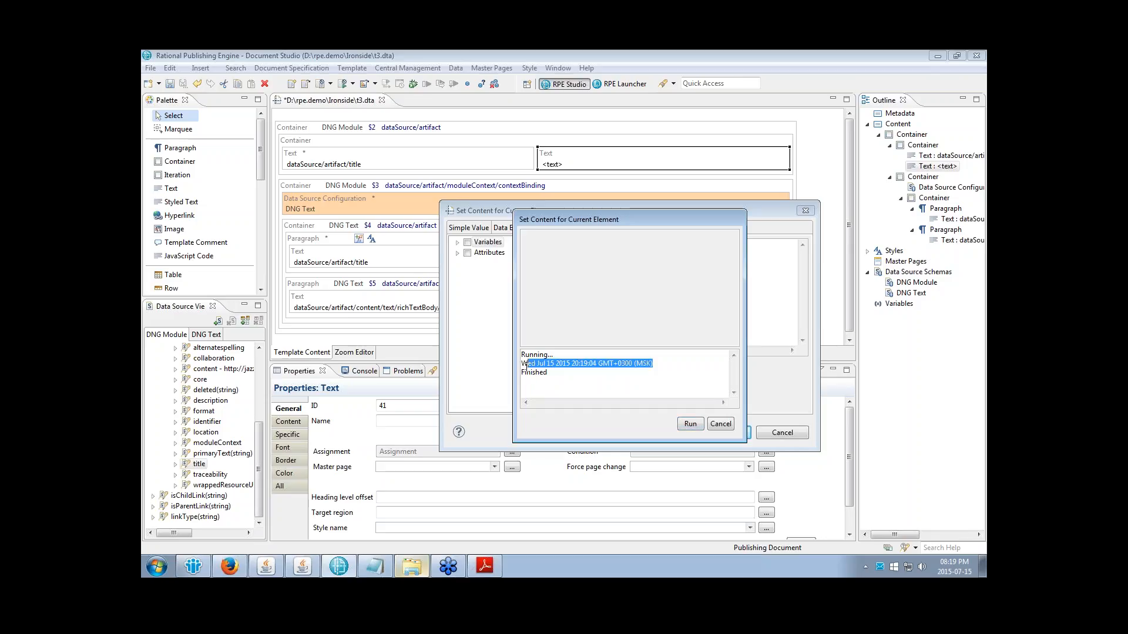
pyautogui.click(731, 426)
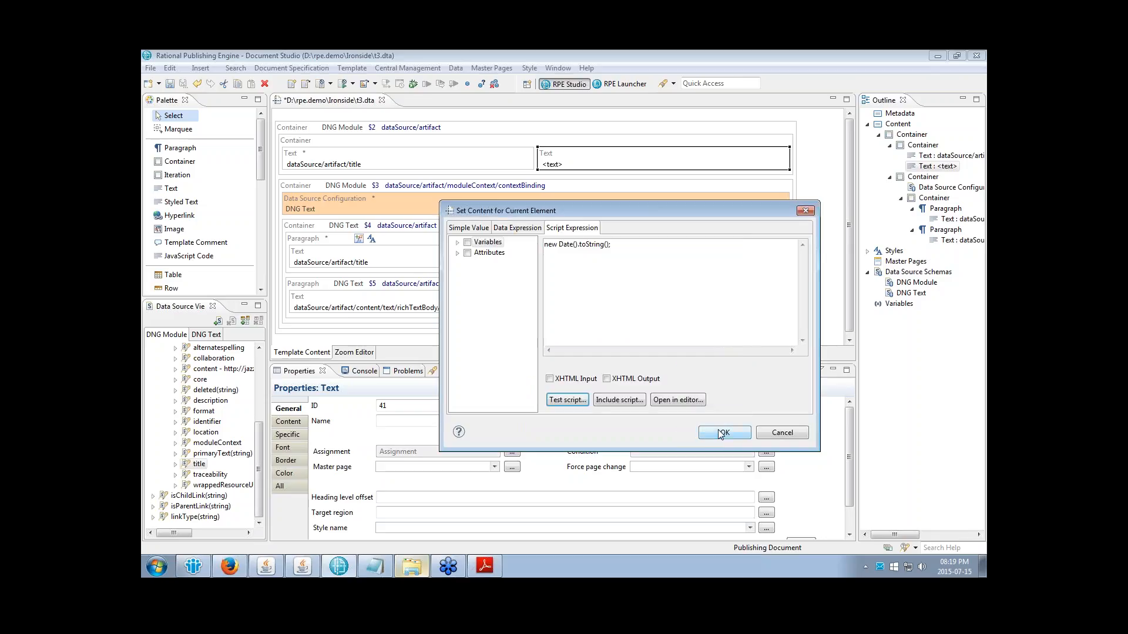
pyautogui.click(731, 432)
pyautogui.hotkey('ctrl', 's')
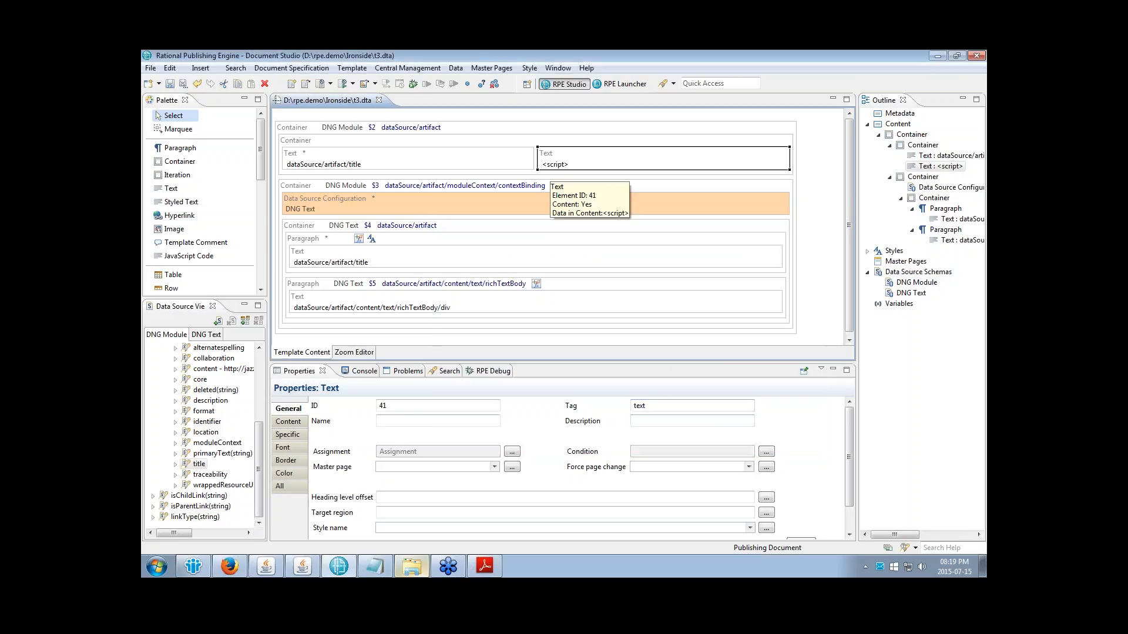
# Step: Set the target region of the date script text element to DocDate
pyautogui.click(396, 512)
pyautogui.write('Do')
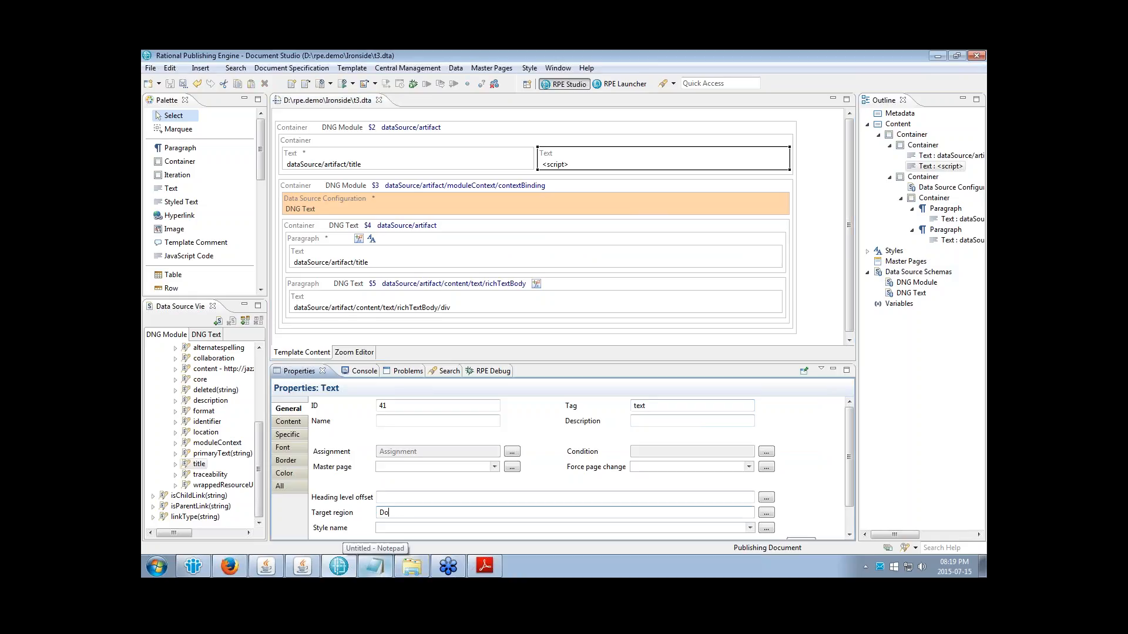
pyautogui.write('cDate')
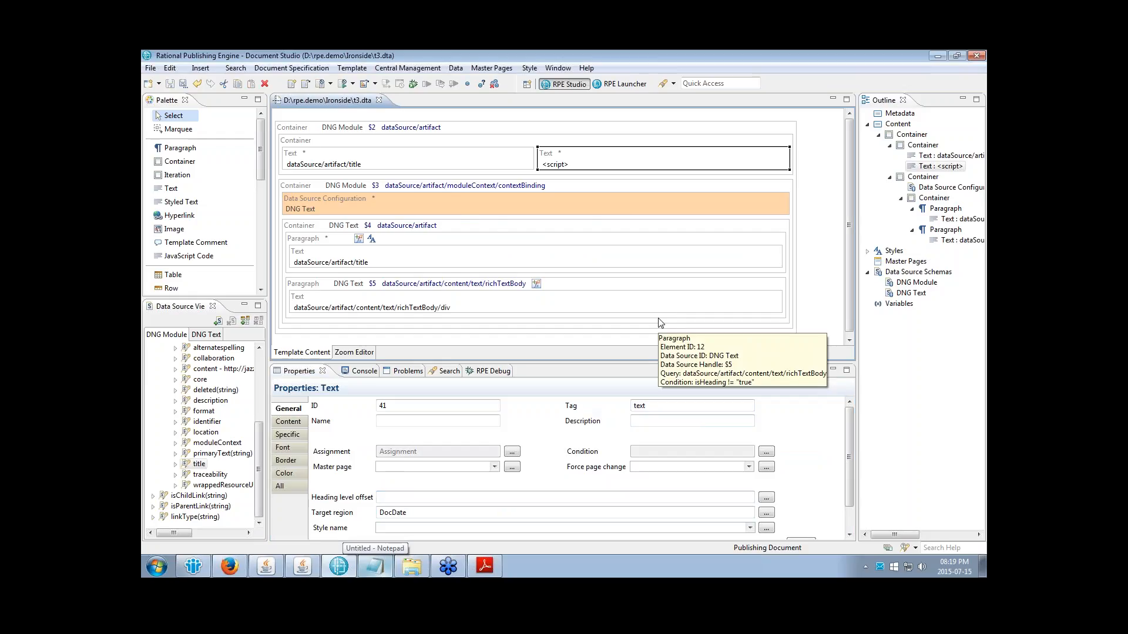
# Step: Add two empty text elements after the date script text in the cover-page container
pyautogui.click(171, 188)
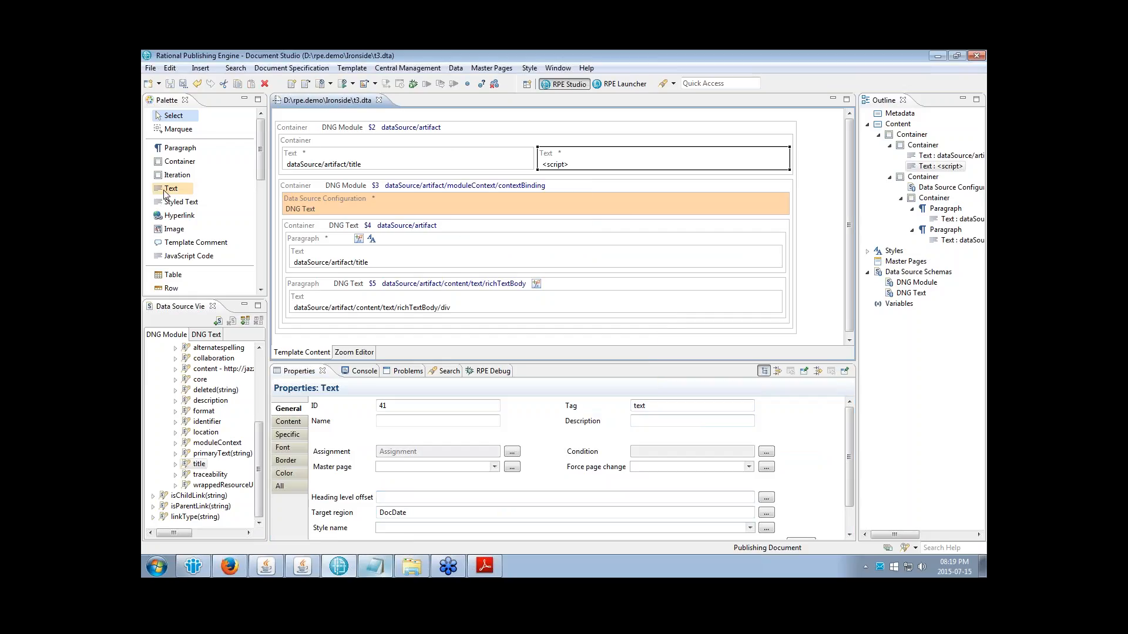
pyautogui.click(791, 154)
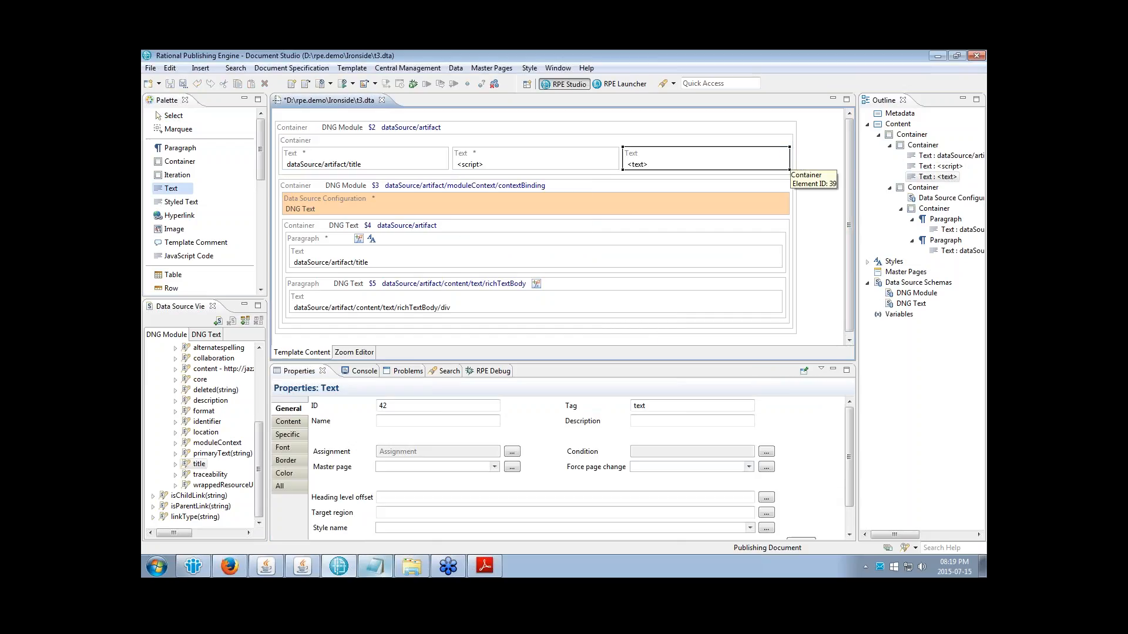
pyautogui.click(791, 156)
pyautogui.click(172, 116)
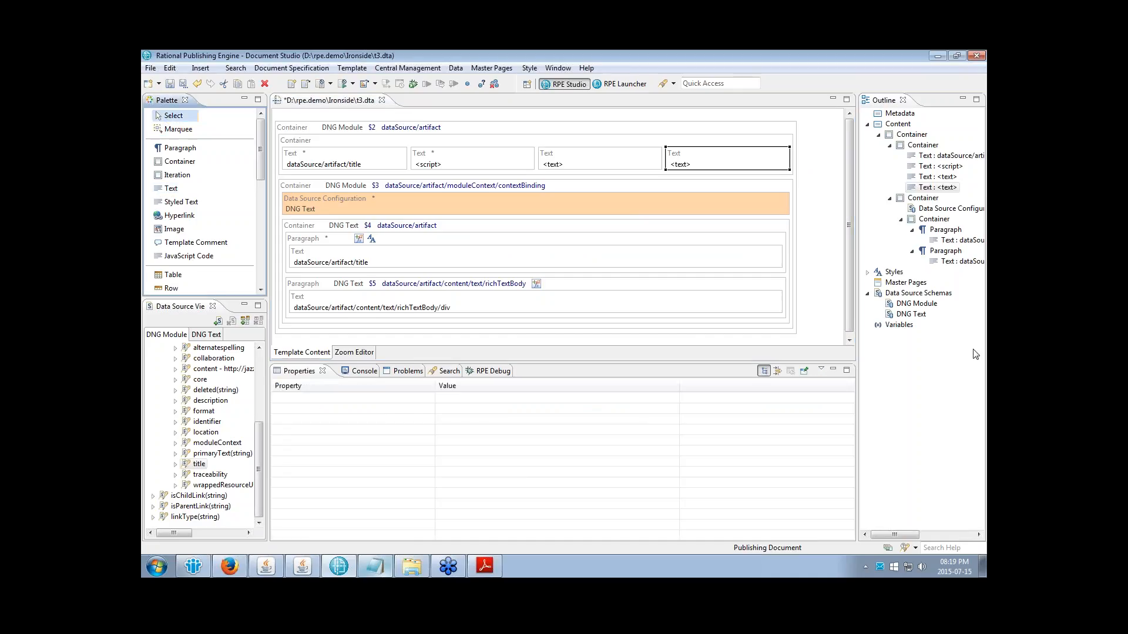
# Step: Create a template variable named author with external access and the default value <undefined>
pyautogui.click(892, 327)
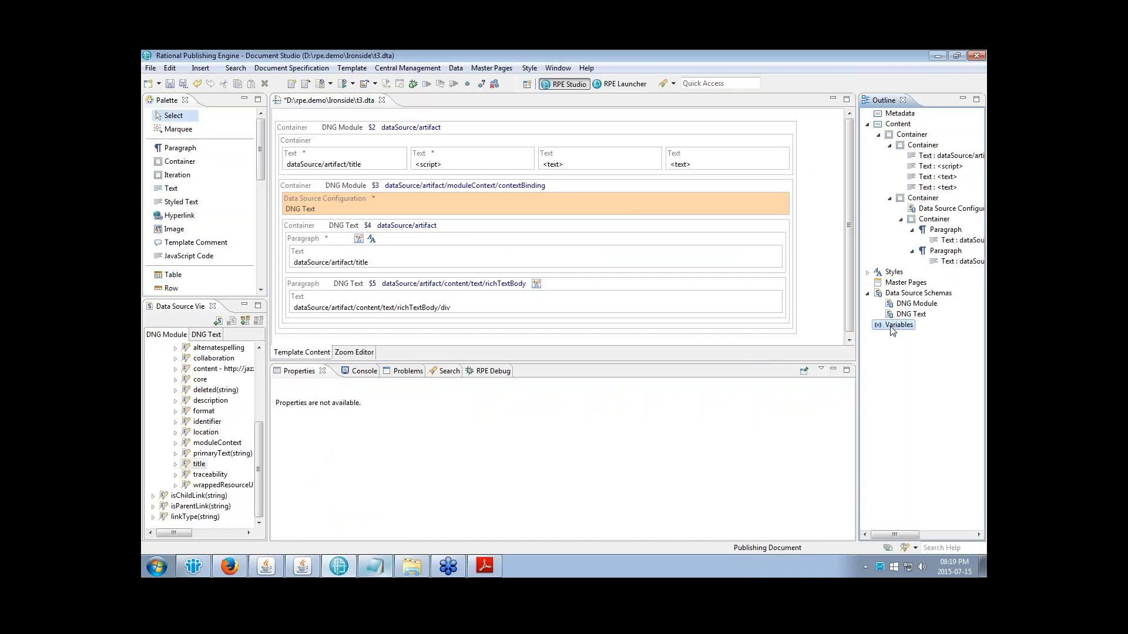
pyautogui.rightClick(891, 329)
pyautogui.moveTo(894, 329)
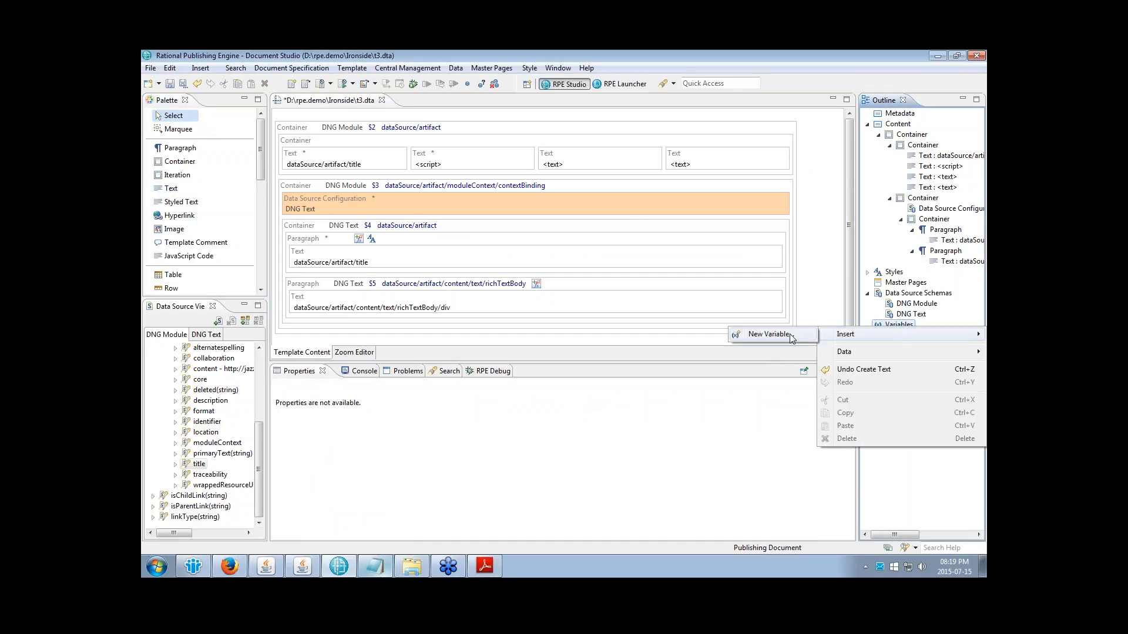
pyautogui.click(770, 334)
pyautogui.write('au')
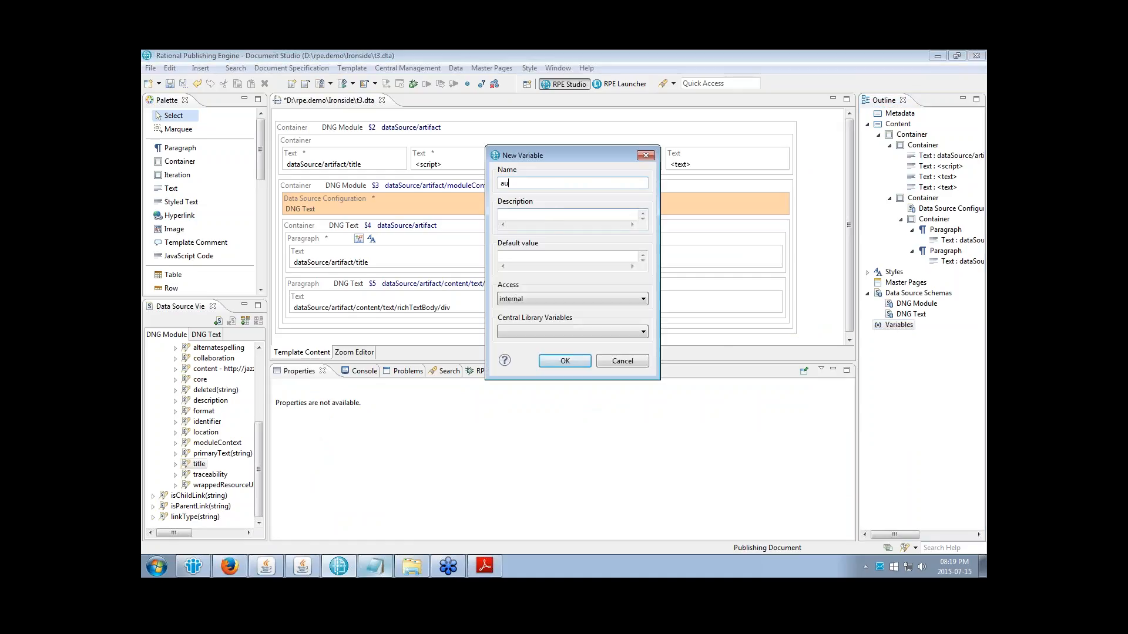
pyautogui.write('thor')
pyautogui.click(536, 299)
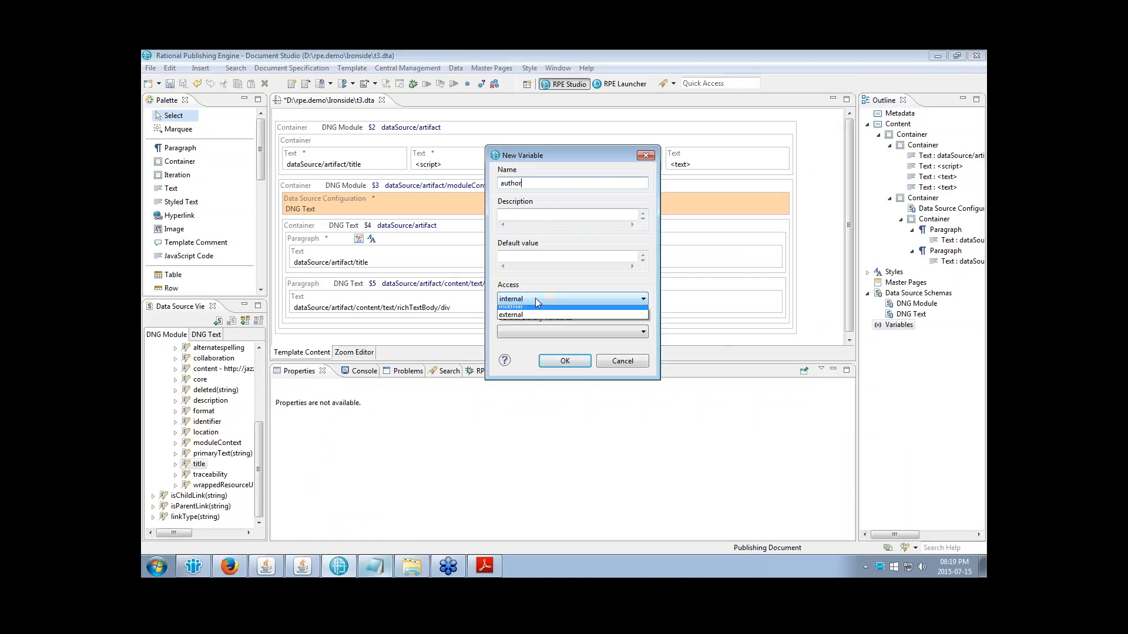
pyautogui.click(532, 316)
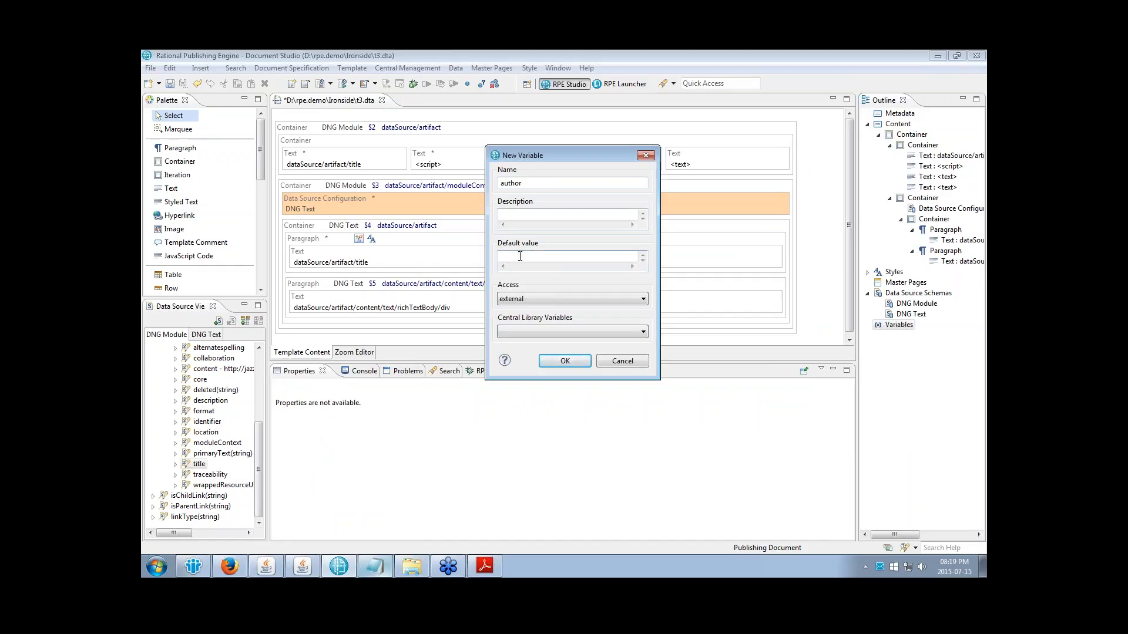
pyautogui.write('<undefined>')
pyautogui.click(559, 362)
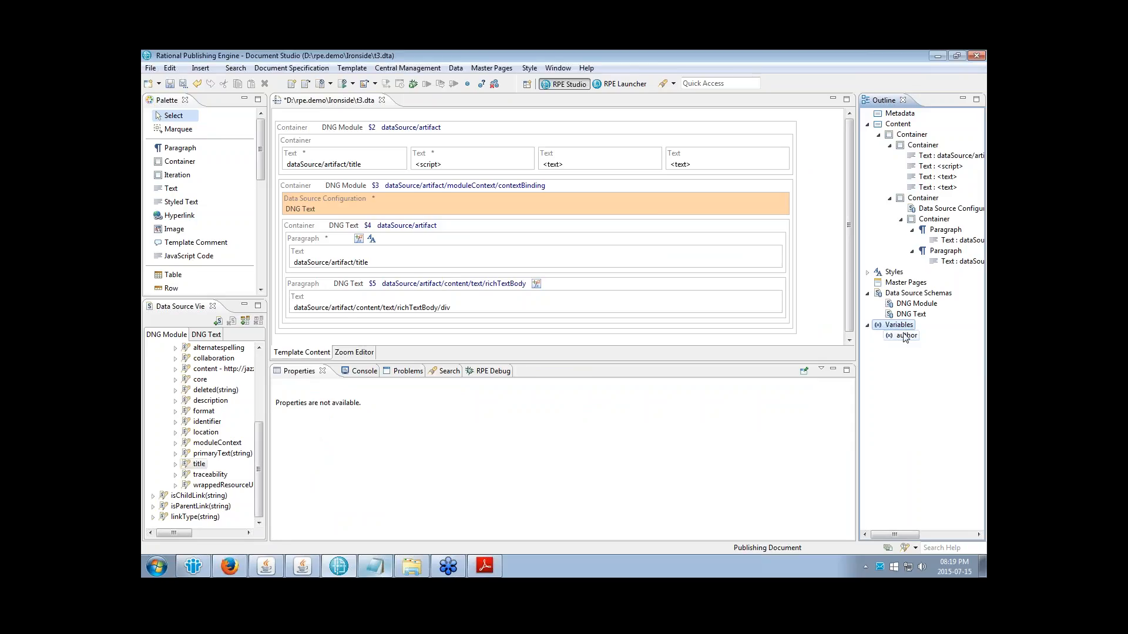
# Step: Create a second external variable named revision with the default value <undefined>, and save the template
pyautogui.rightClick(900, 327)
pyautogui.moveTo(846, 333)
pyautogui.click(769, 332)
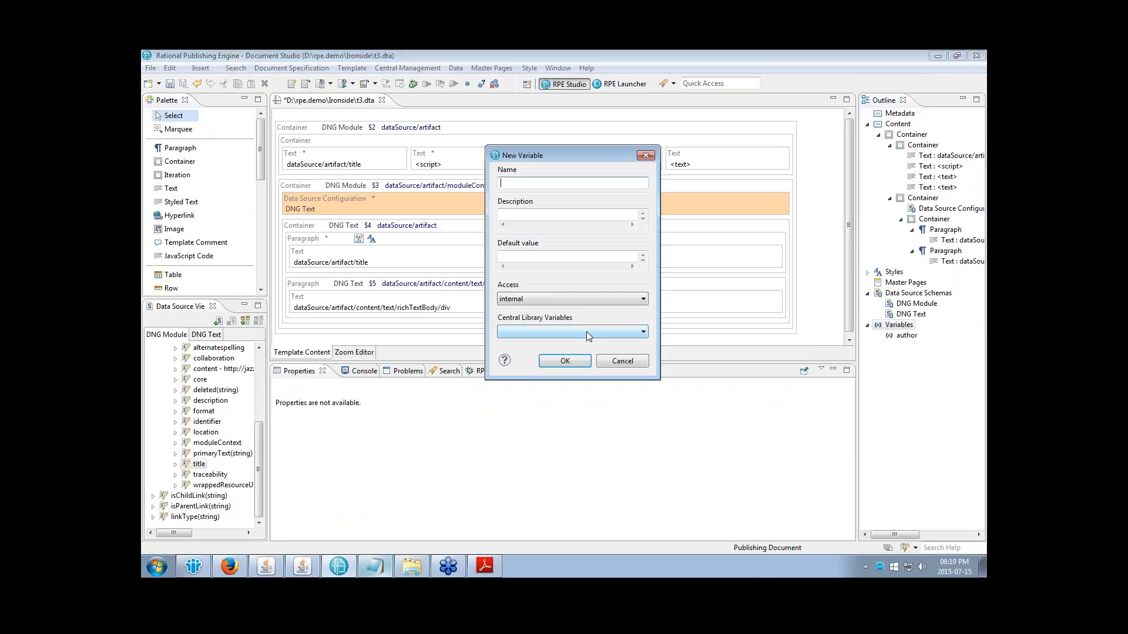
pyautogui.write('revisioon')
pyautogui.press('BackSpace')
pyautogui.click(526, 256)
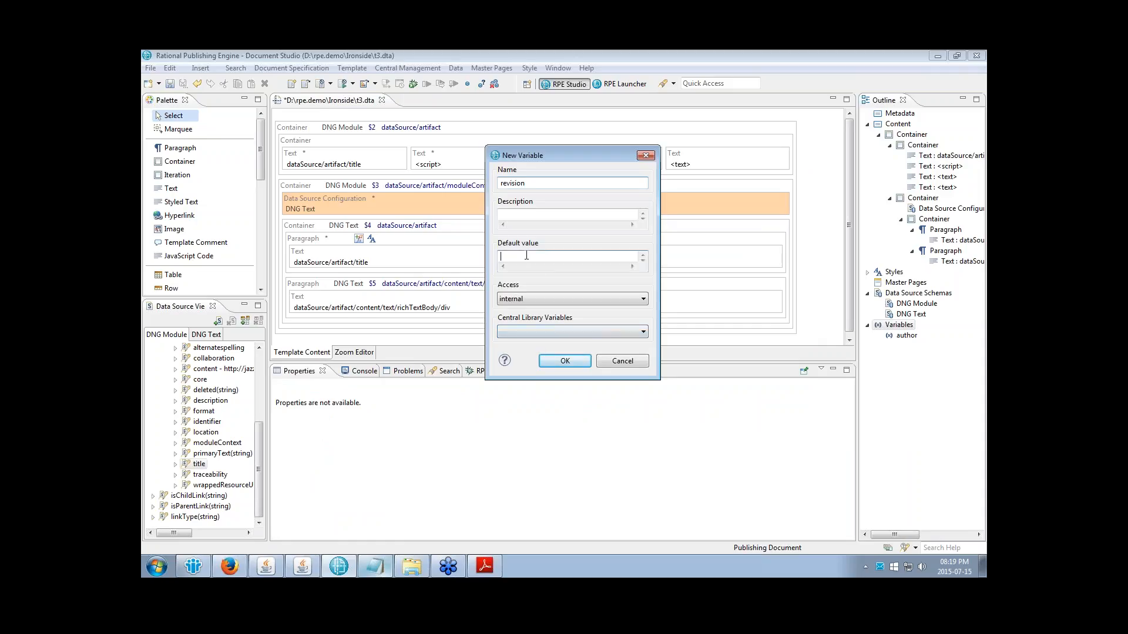
pyautogui.write('<undefined>')
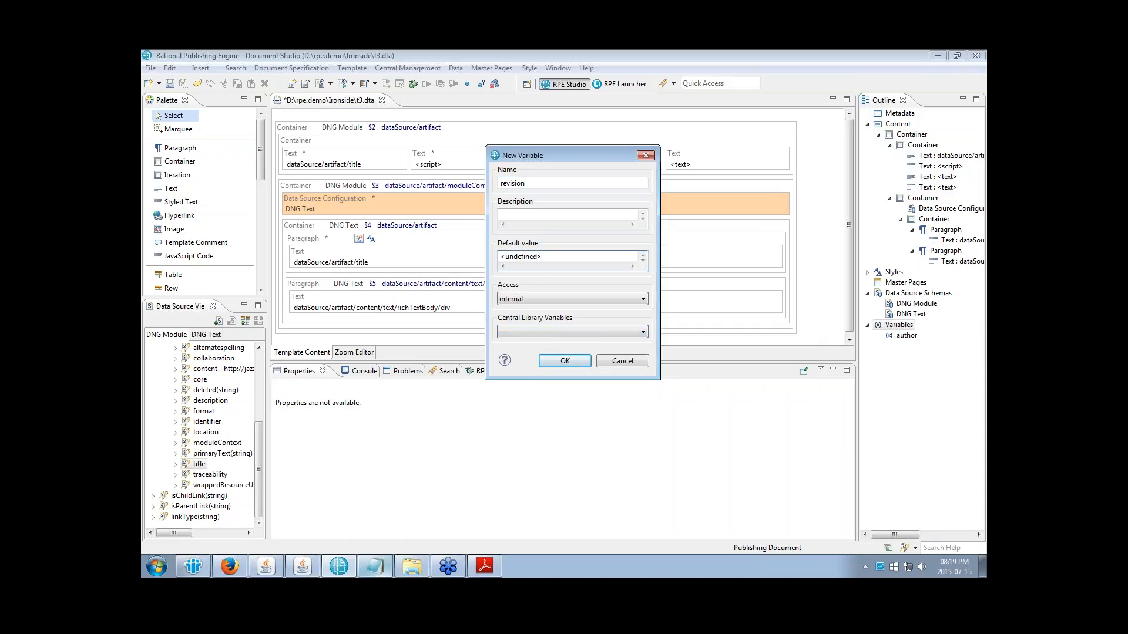
pyautogui.click(520, 299)
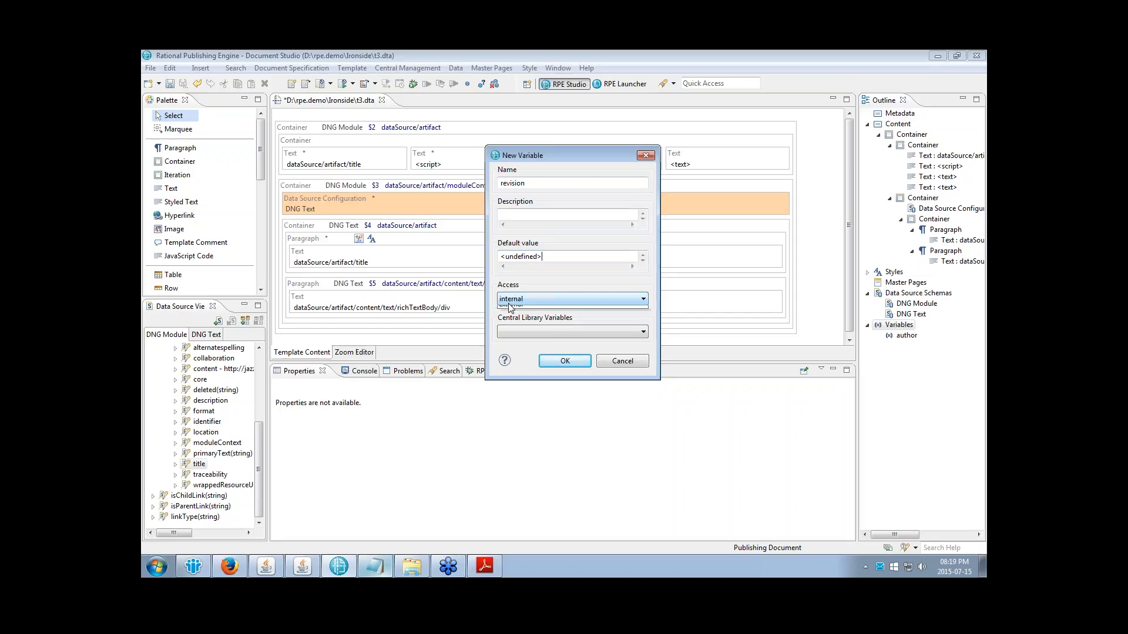
pyautogui.click(519, 319)
pyautogui.click(558, 362)
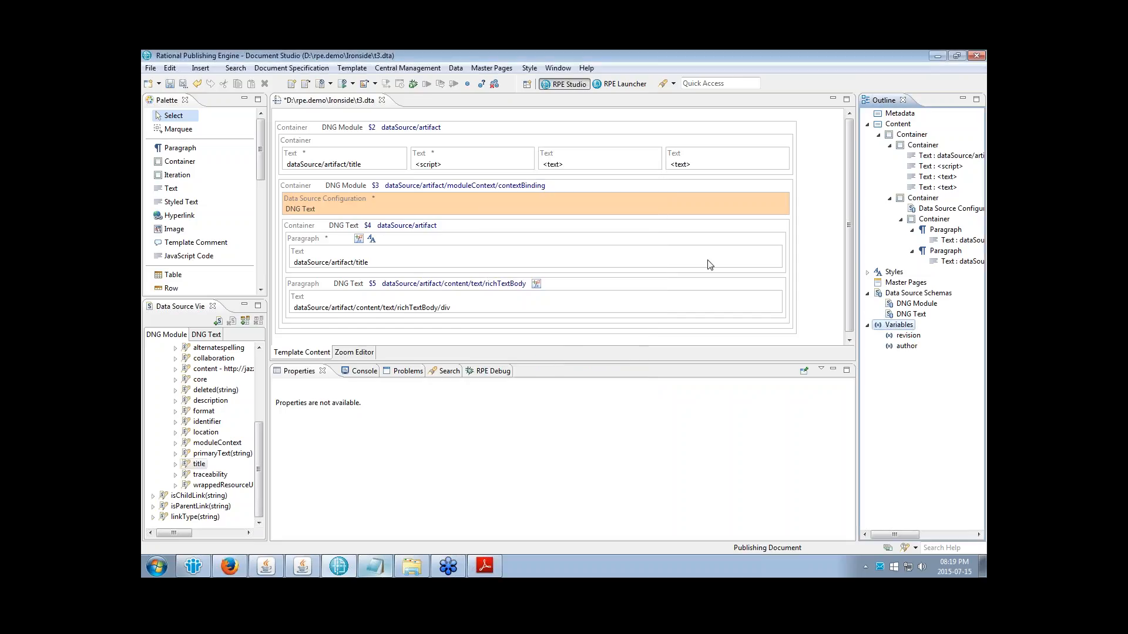
pyautogui.hotkey('ctrl', 's')
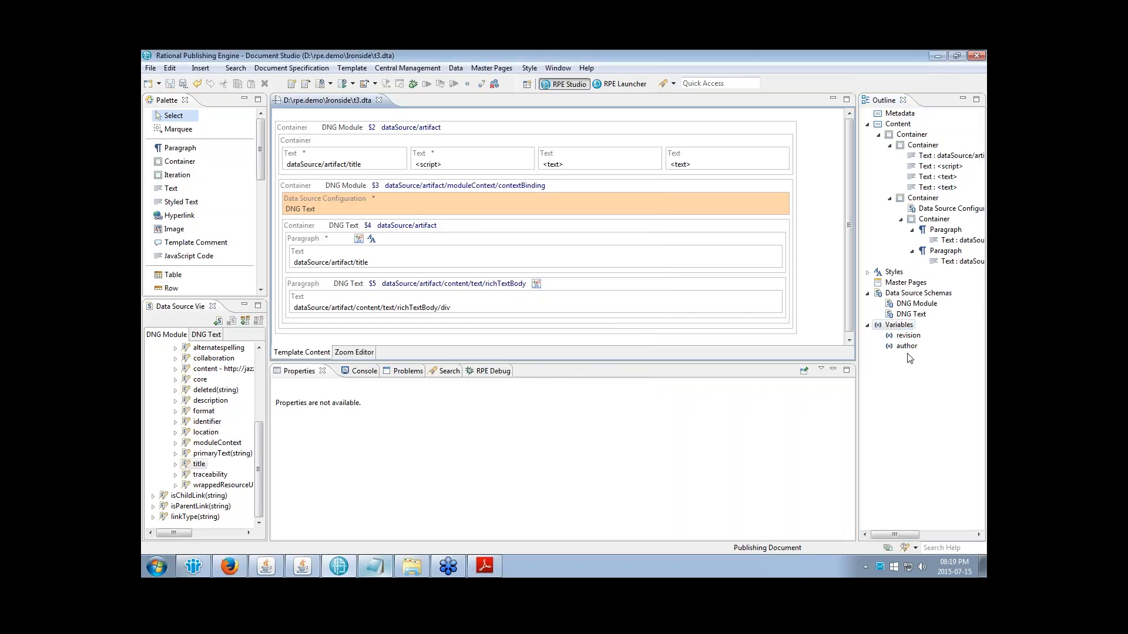
# Step: Assign the author variable to the third text element and the revision variable to the fourth, then save the template
pyautogui.click(893, 345)
pyautogui.moveTo(894, 346); pyautogui.dragTo(587, 162)
pyautogui.moveTo(910, 336); pyautogui.dragTo(734, 163)
pyautogui.hotkey('ctrl', 's')
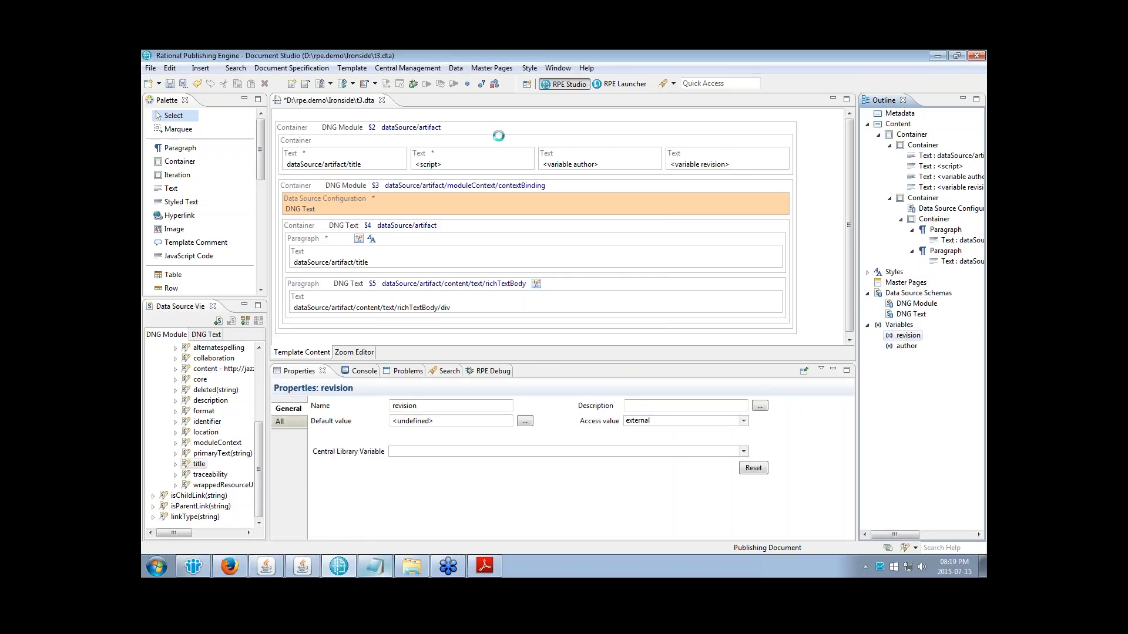
# Step: Set the target region of the author variable's text element to DocAuthor
pyautogui.click(574, 166)
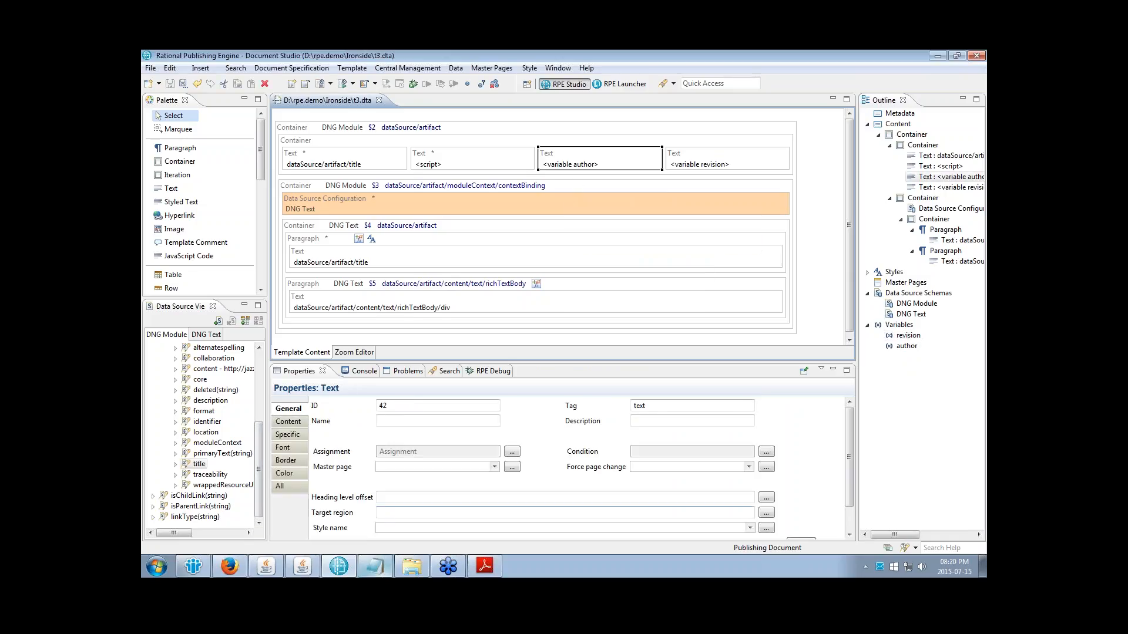
pyautogui.click(395, 512)
pyautogui.write('DocAuthor')
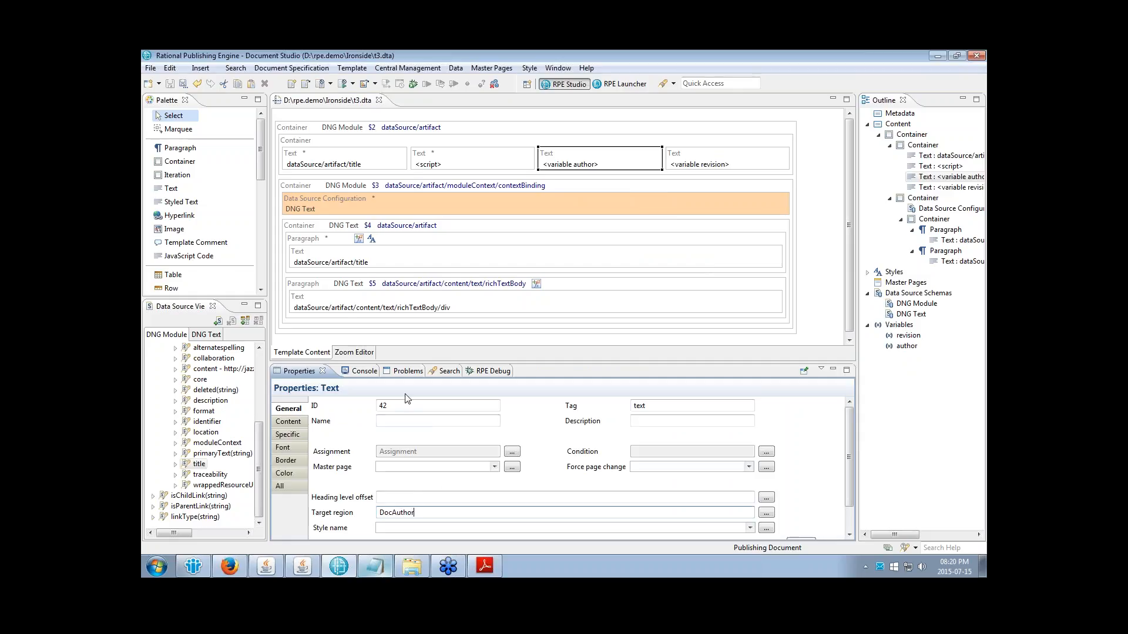
# Step: Set the target region of the revision variable's text element to DocRevision and save the template
pyautogui.click(699, 158)
pyautogui.click(399, 512)
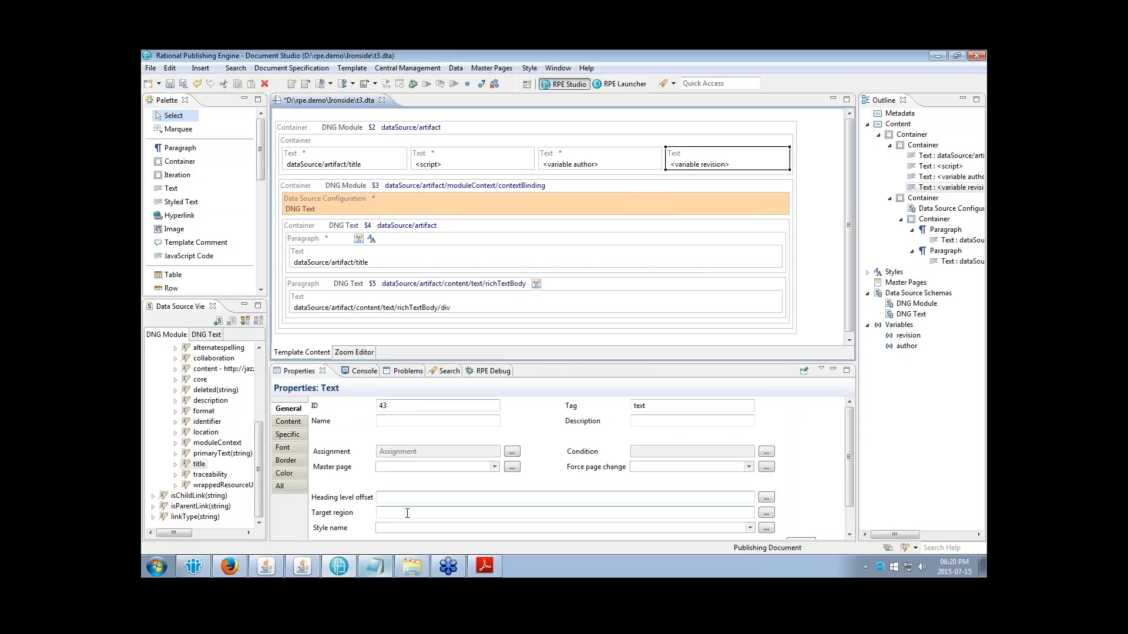
pyautogui.write('DocRe')
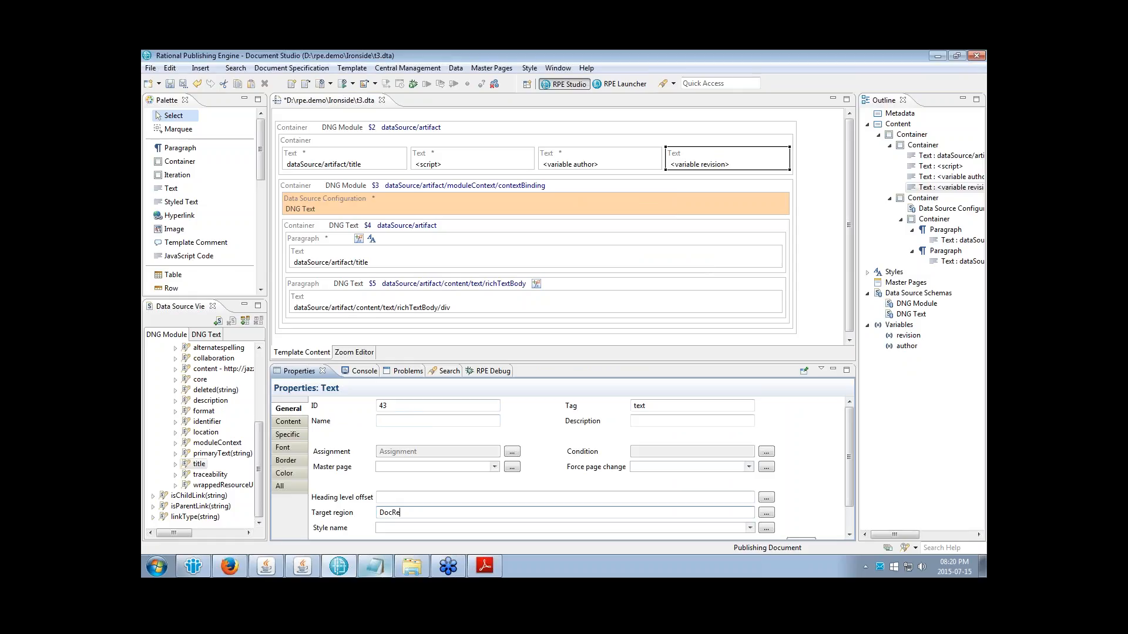
pyautogui.write('vision')
pyautogui.hotkey('ctrl', 's')
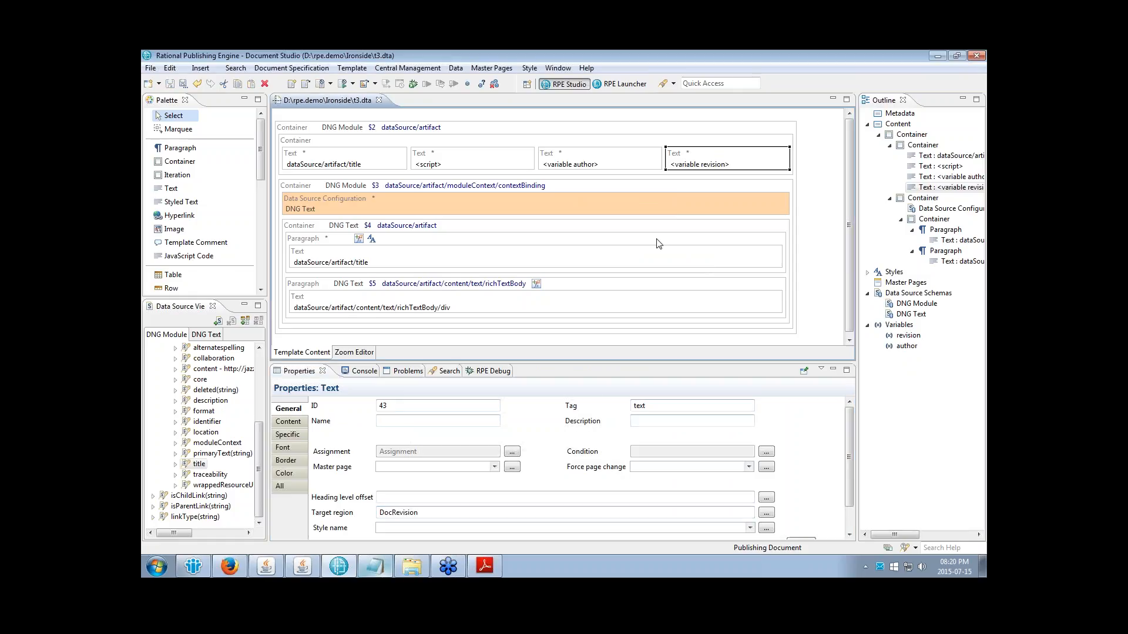
# Step: Preview the document, check the title, author, date and revision on the Word output's cover page, and close the results
pyautogui.click(330, 84)
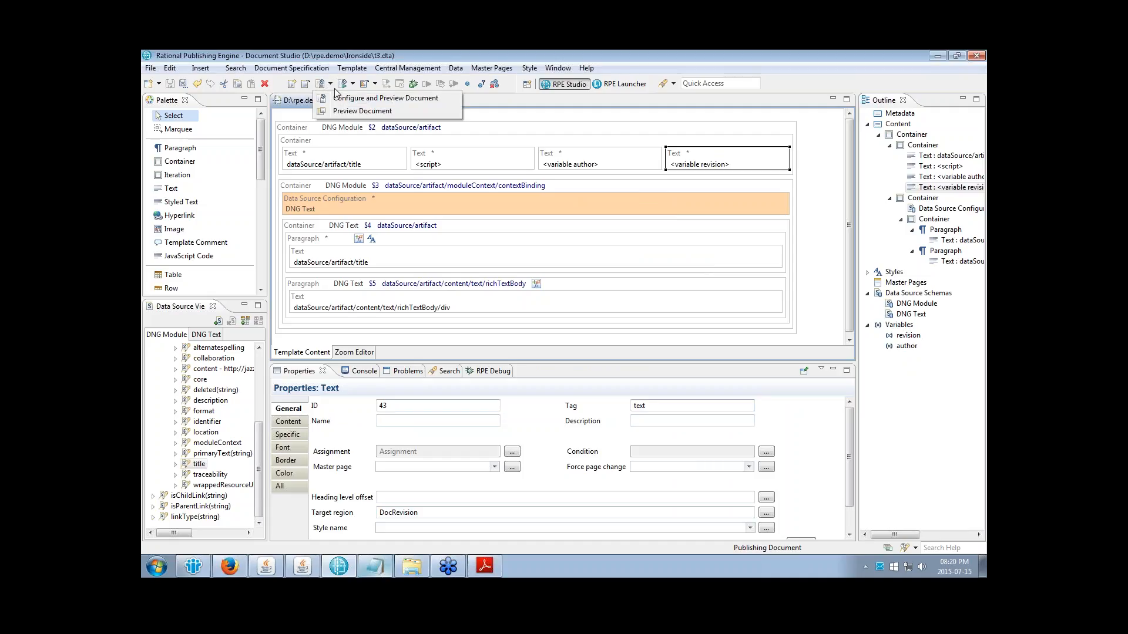
pyautogui.click(350, 112)
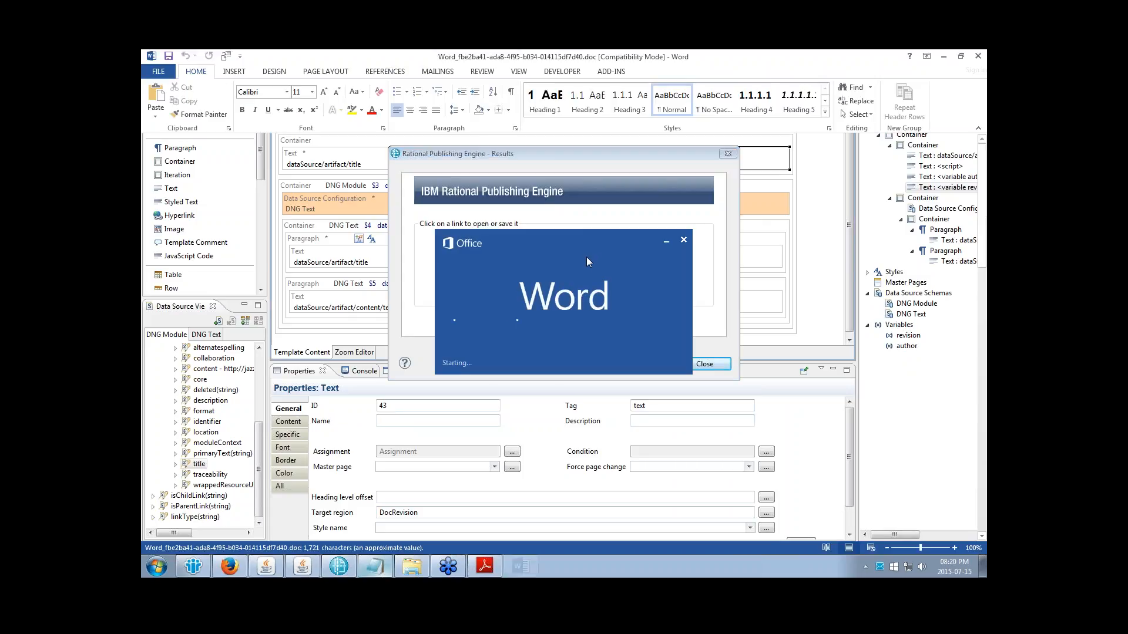
pyautogui.scroll(-5, 603, 346)
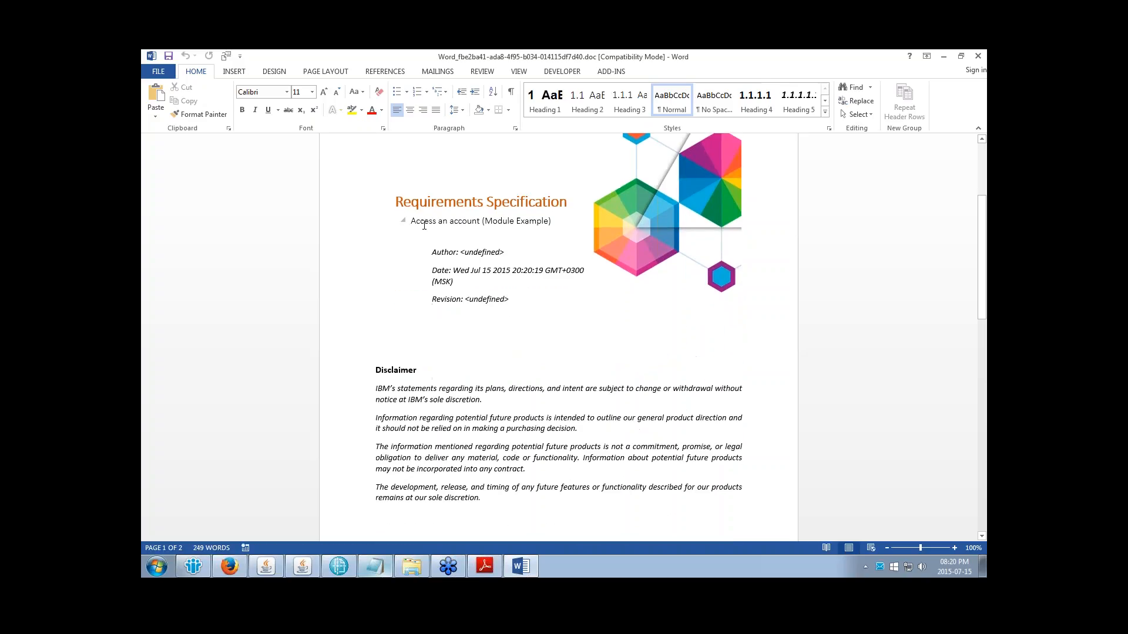
pyautogui.click(474, 252)
pyautogui.click(492, 300)
pyautogui.scroll(-3, 531, 348)
pyautogui.hotkey('alt', 'F4')
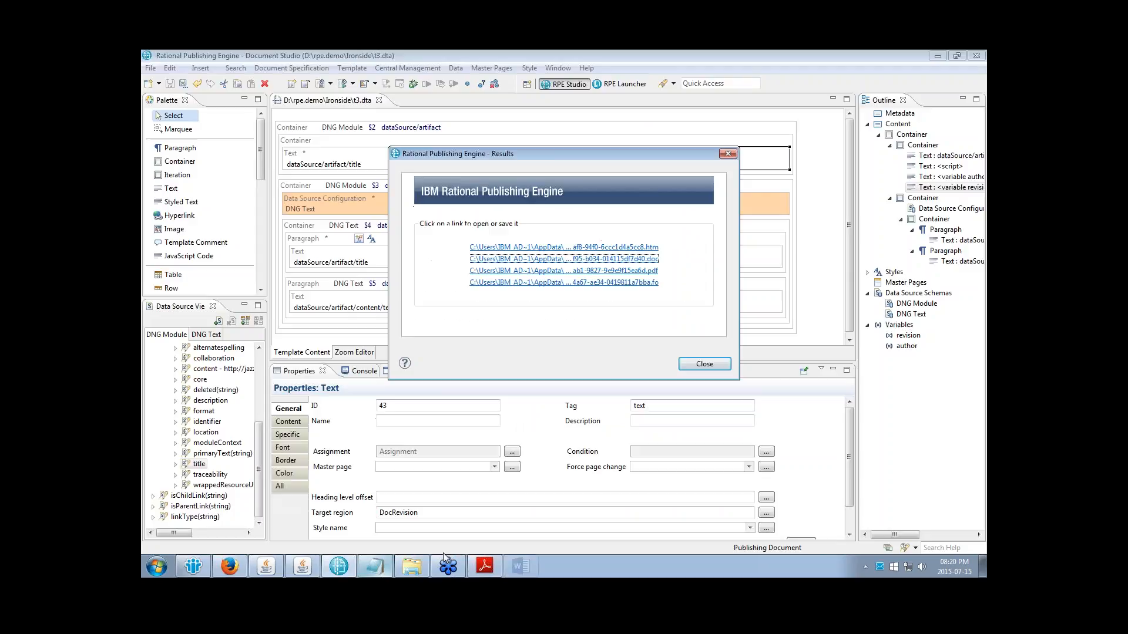
pyautogui.click(728, 154)
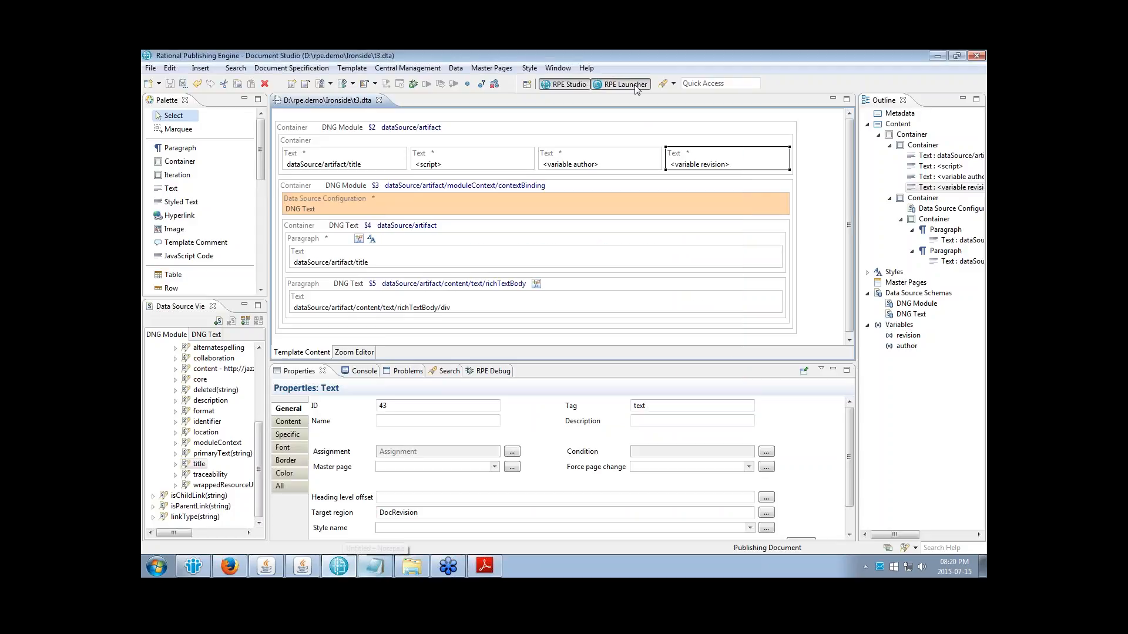
# Step: Switch to the RPE Launcher perspective and enter the author's full name as the value of the author variable
pyautogui.click(634, 86)
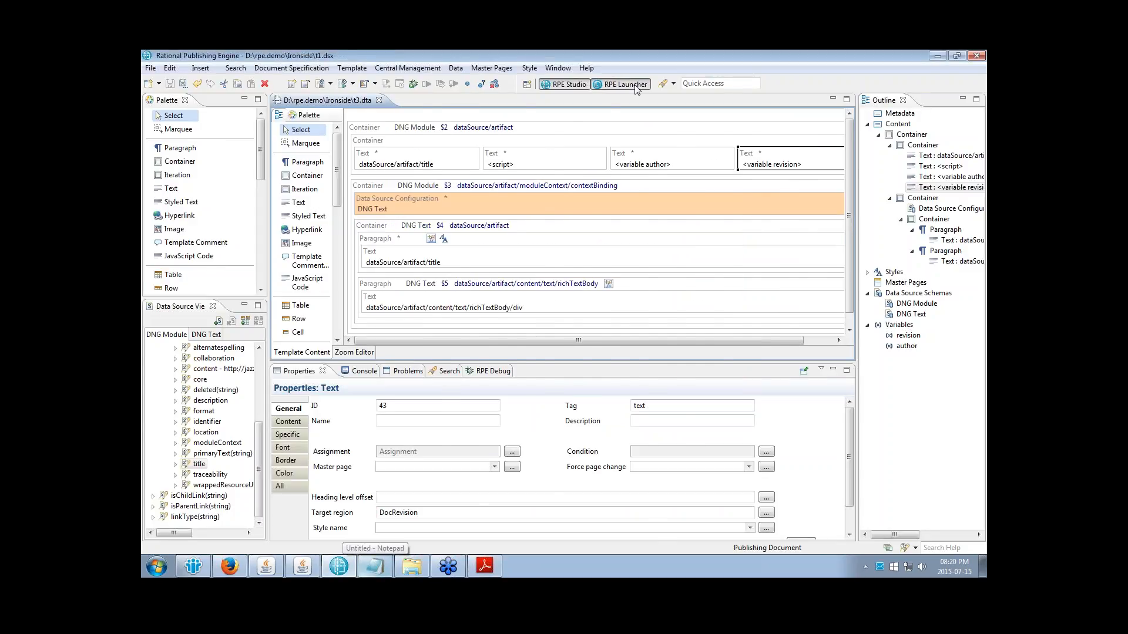
pyautogui.click(276, 400)
pyautogui.write('Dragos C')
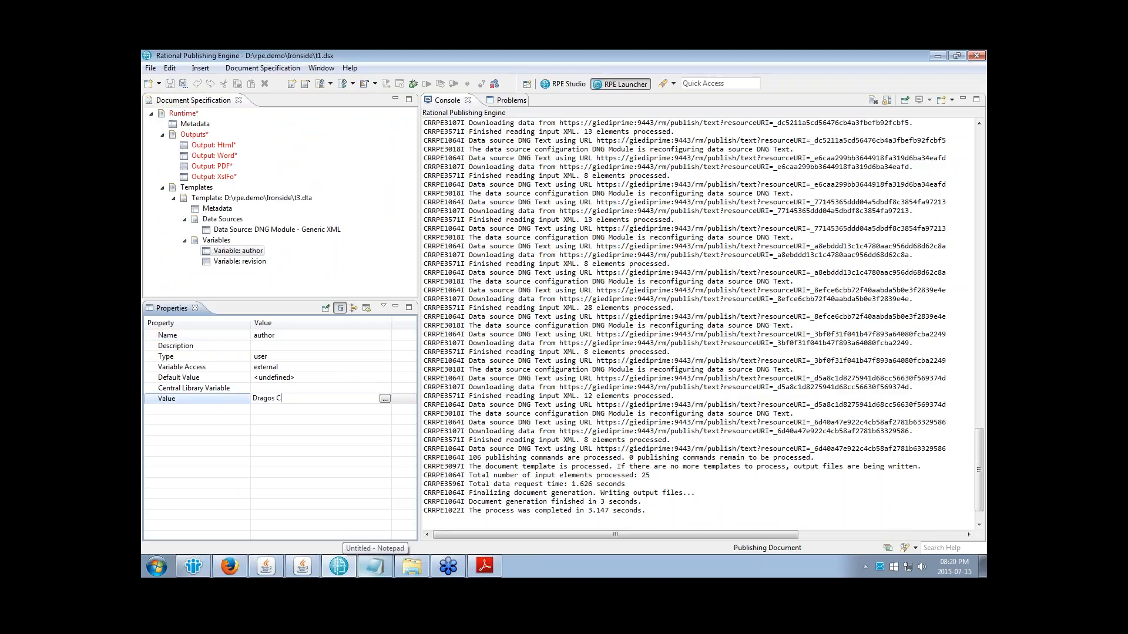
pyautogui.write('ojocari')
pyautogui.press('Return')
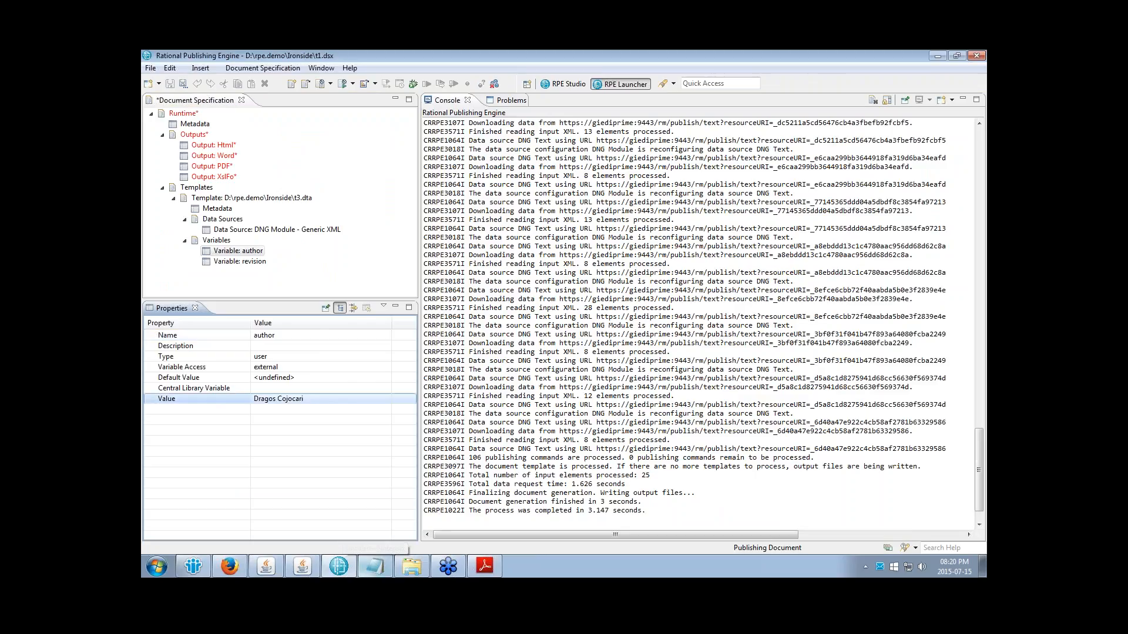
# Step: Set the value of the revision variable to 1.0 and save the document specification
pyautogui.click(249, 263)
pyautogui.click(276, 399)
pyautogui.write('1')
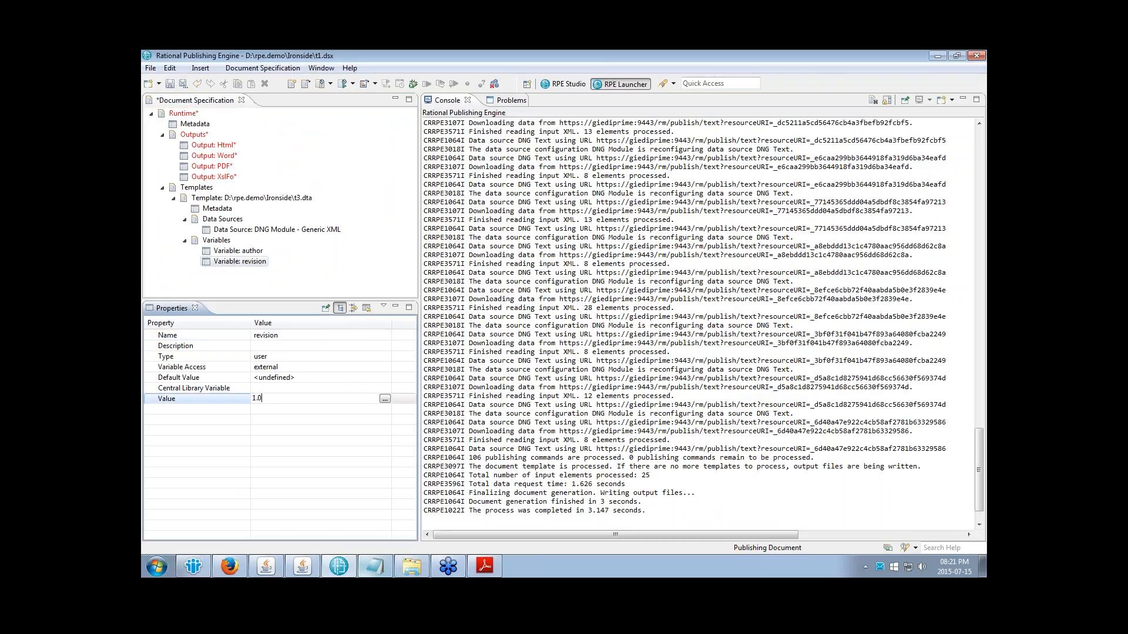
pyautogui.press('Return')
pyautogui.hotkey('ctrl', 's')
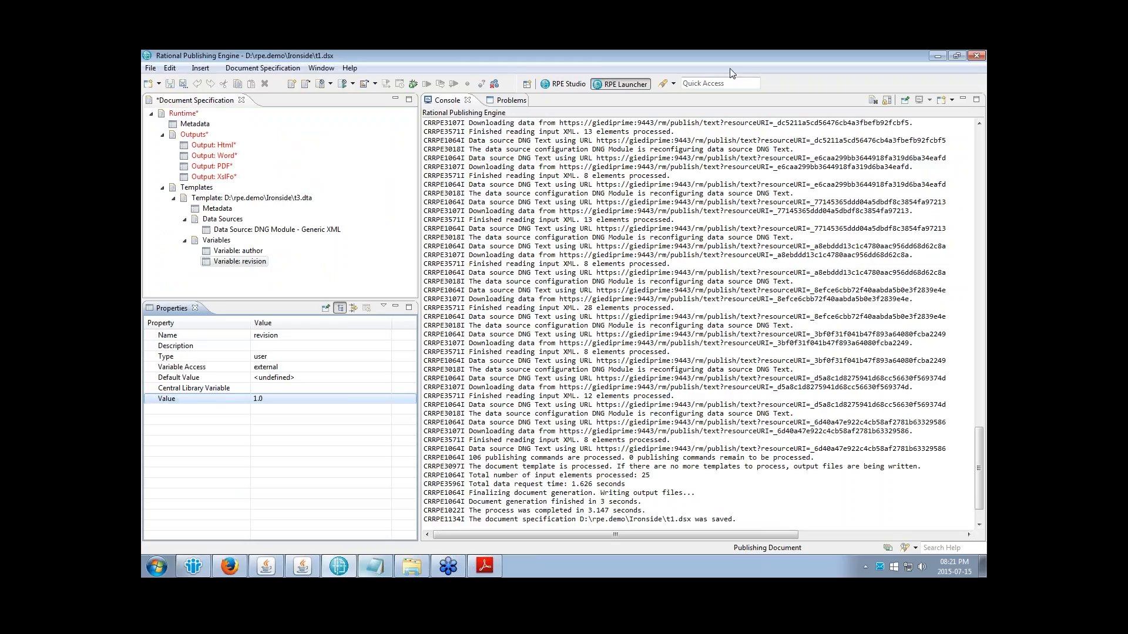
# Step: Return to the RPE Studio perspective, add a fifth text element after the revision text, save the template, and select the new element
pyautogui.click(566, 85)
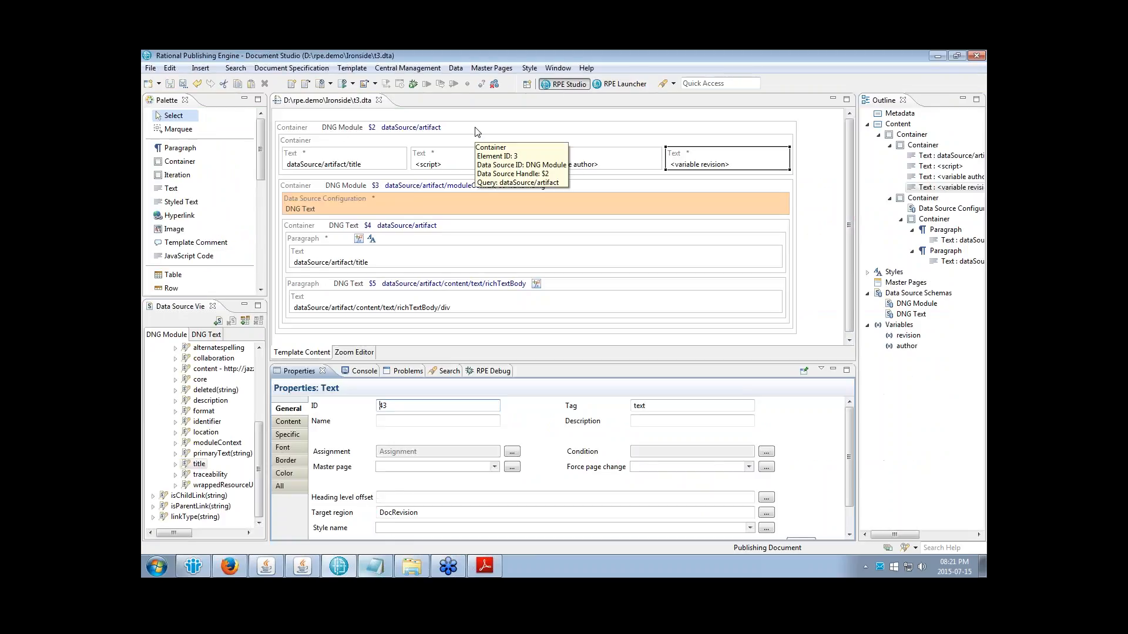
pyautogui.click(172, 191)
pyautogui.click(792, 157)
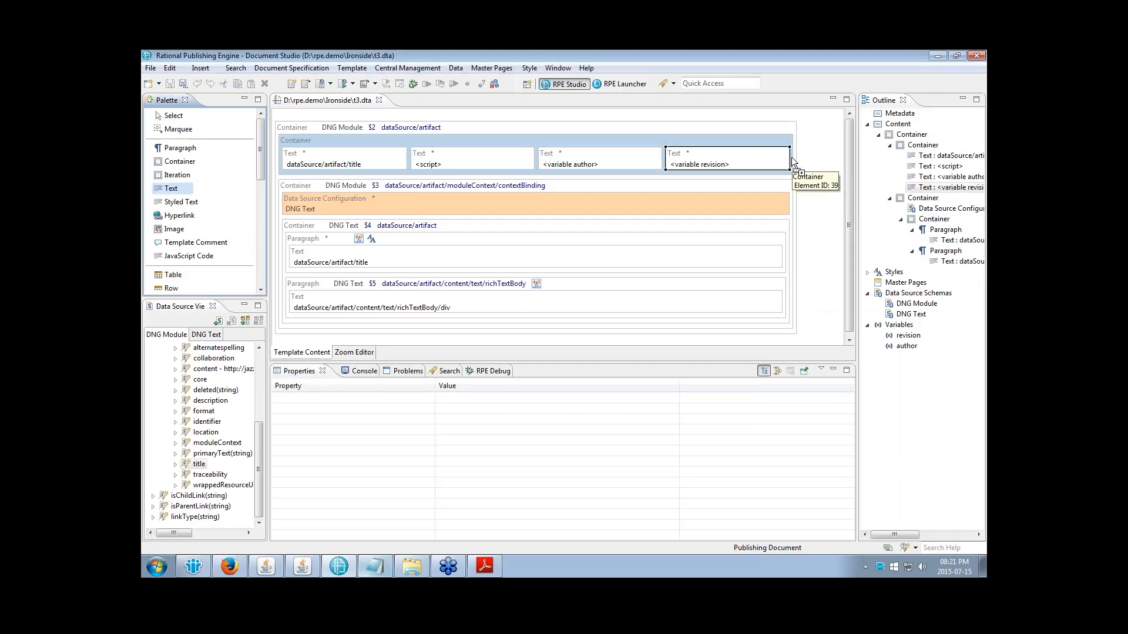
pyautogui.click(171, 118)
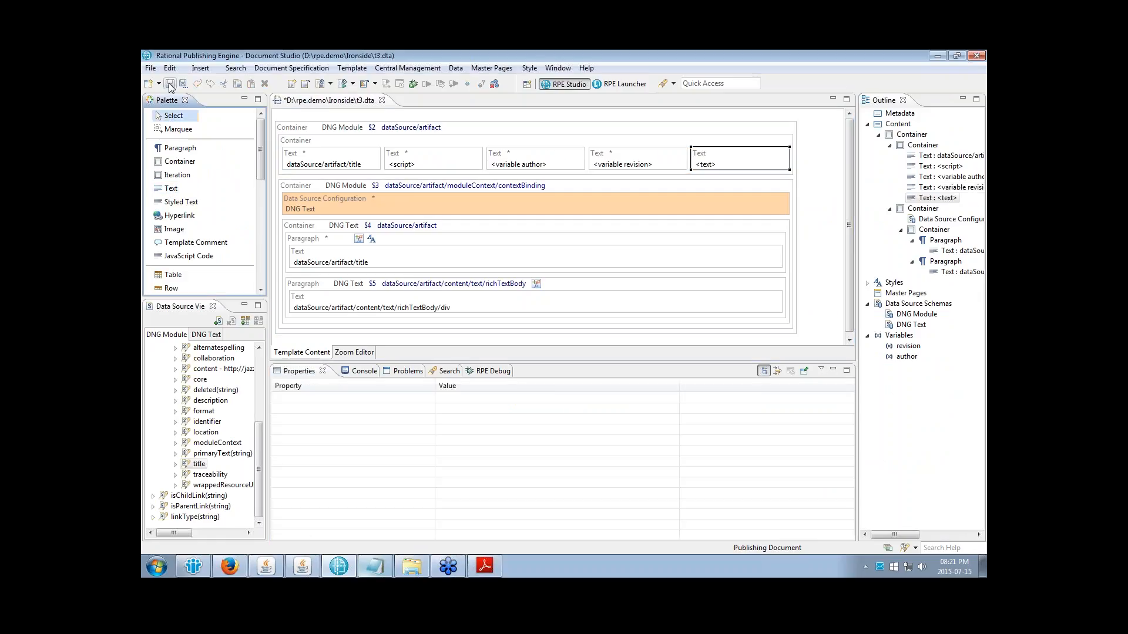
pyautogui.click(170, 84)
pyautogui.click(751, 157)
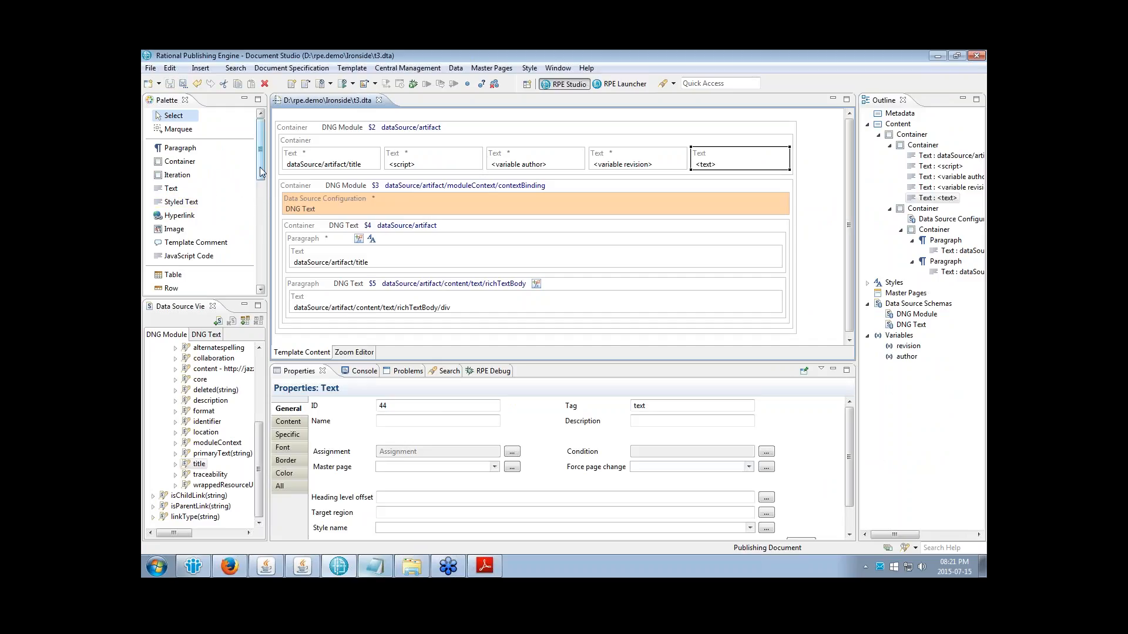
# Step: Fill the new fifth text element with the DNG Module artifact title, set its target region to DocHeader, and save the template
pyautogui.moveTo(261, 168); pyautogui.dragTo(261, 218)
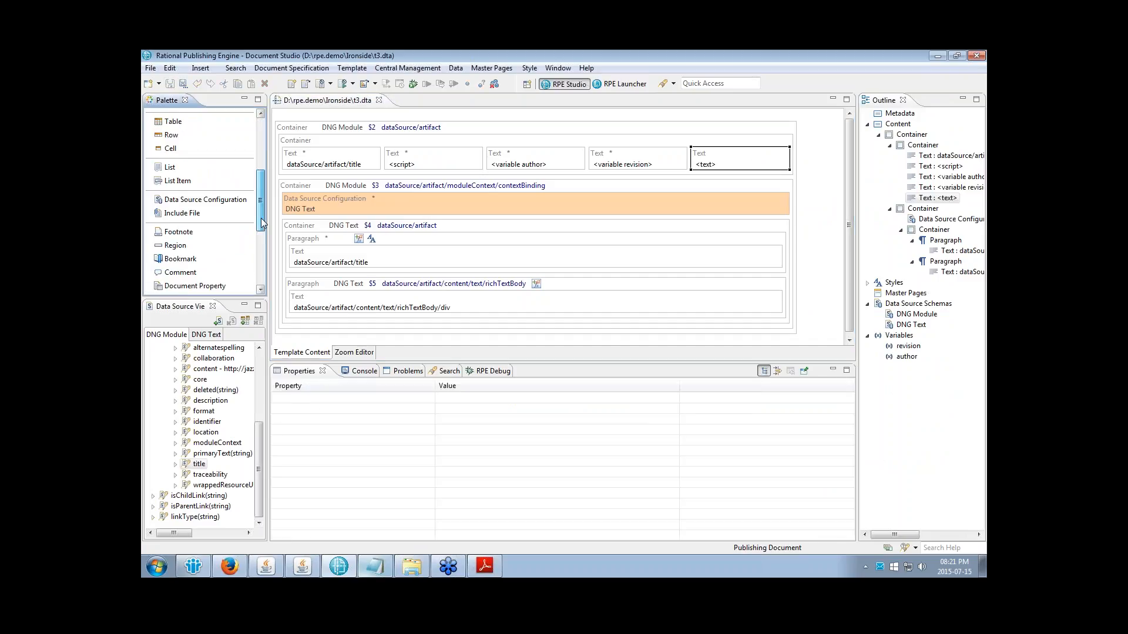
pyautogui.moveTo(199, 464); pyautogui.dragTo(746, 169)
pyautogui.click(544, 344)
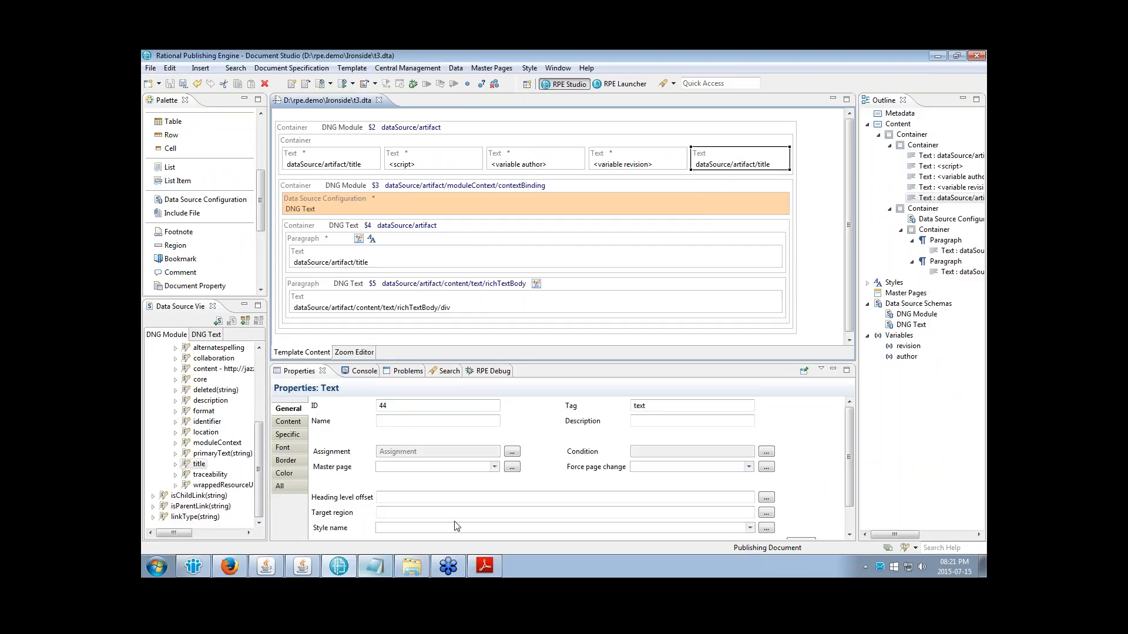
pyautogui.click(389, 511)
pyautogui.write('Do')
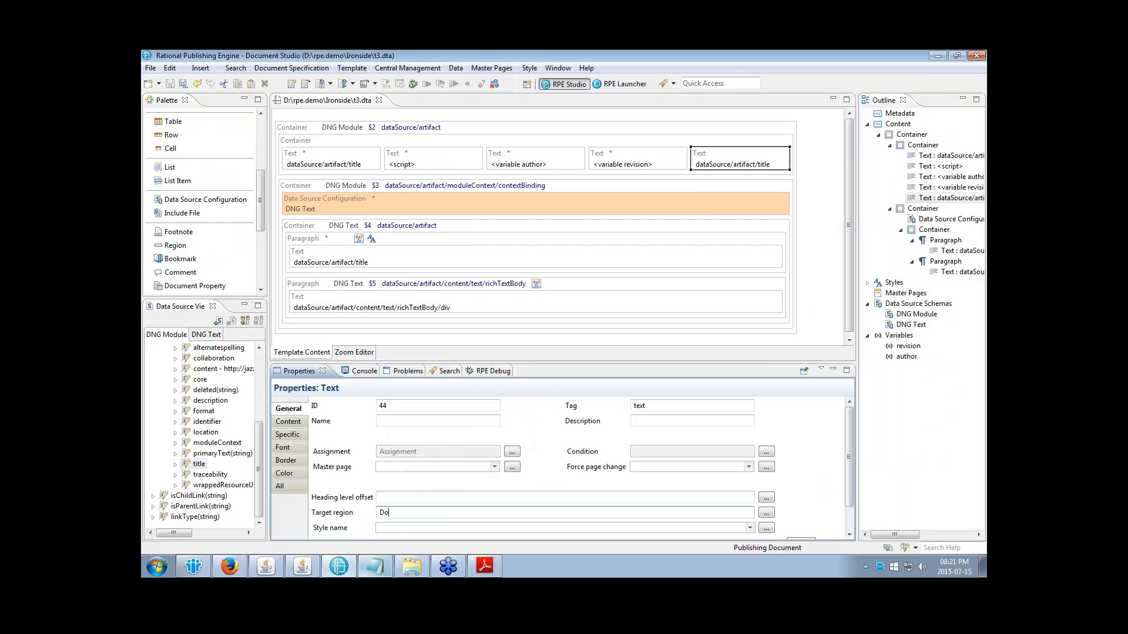
pyautogui.write('cHeader')
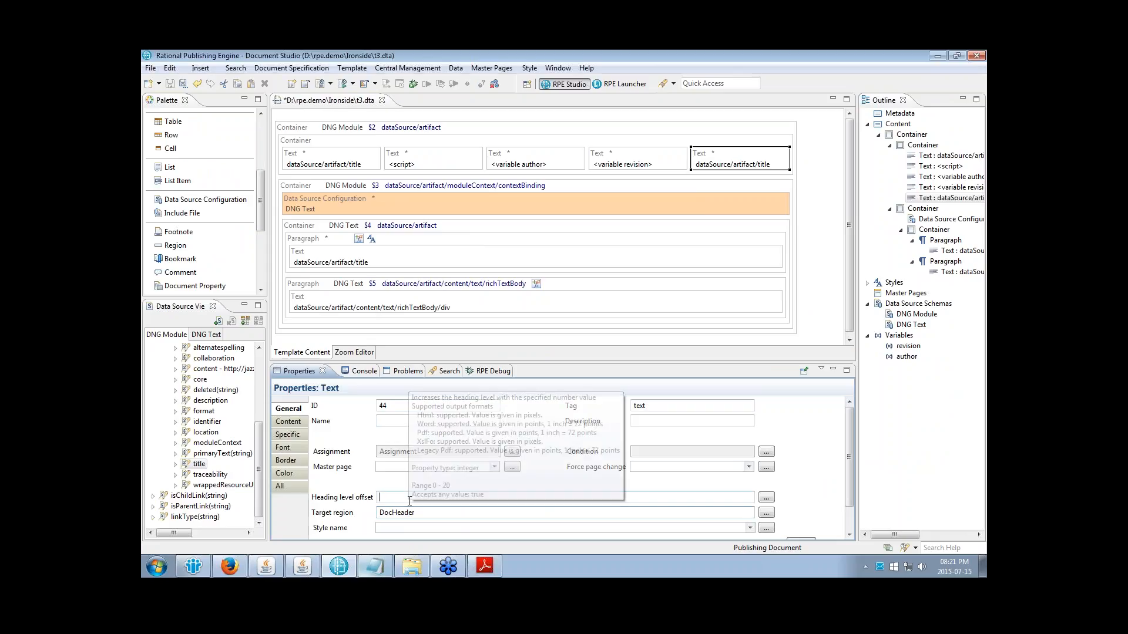
pyautogui.hotkey('ctrl', 's')
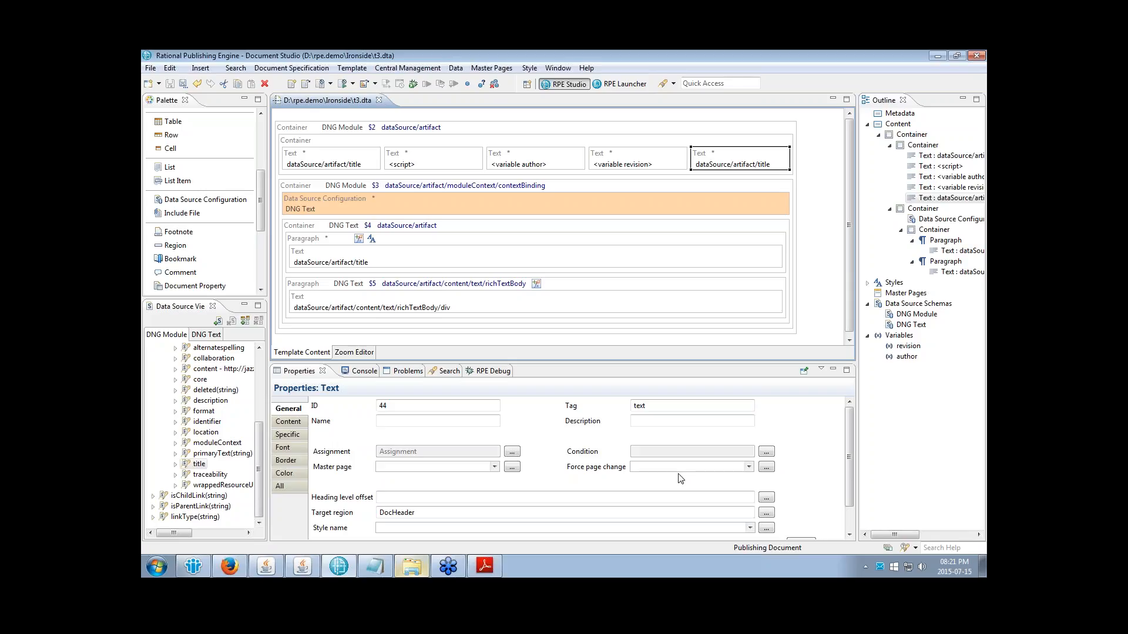
# Step: Preview the document, open the Word output, and check the title, author, date and revision on its cover page
pyautogui.click(331, 84)
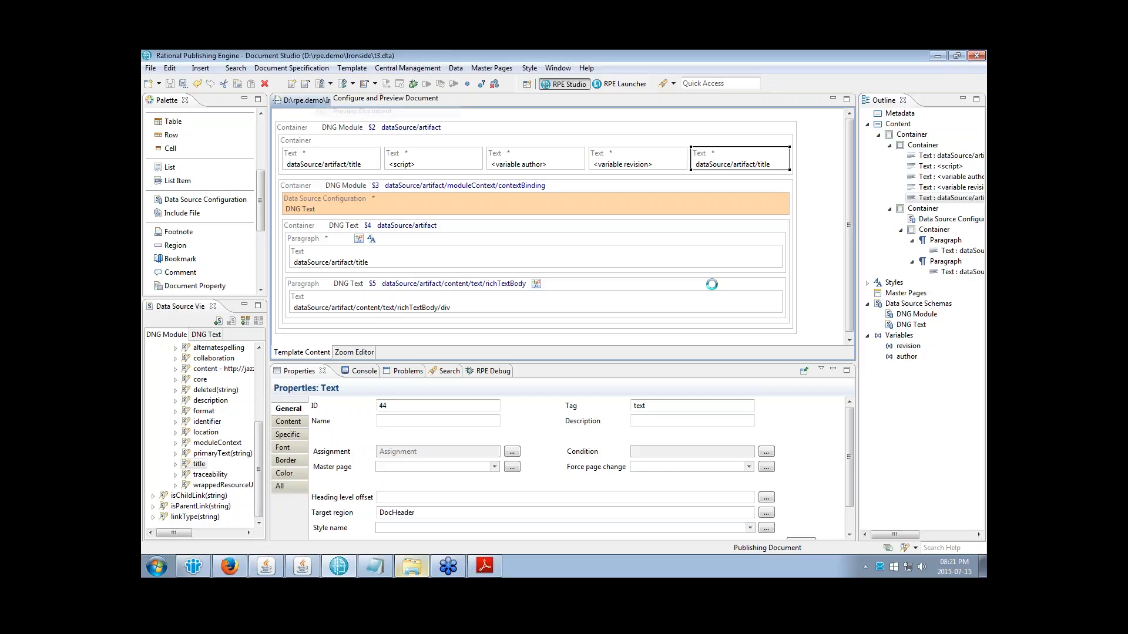
pyautogui.click(364, 111)
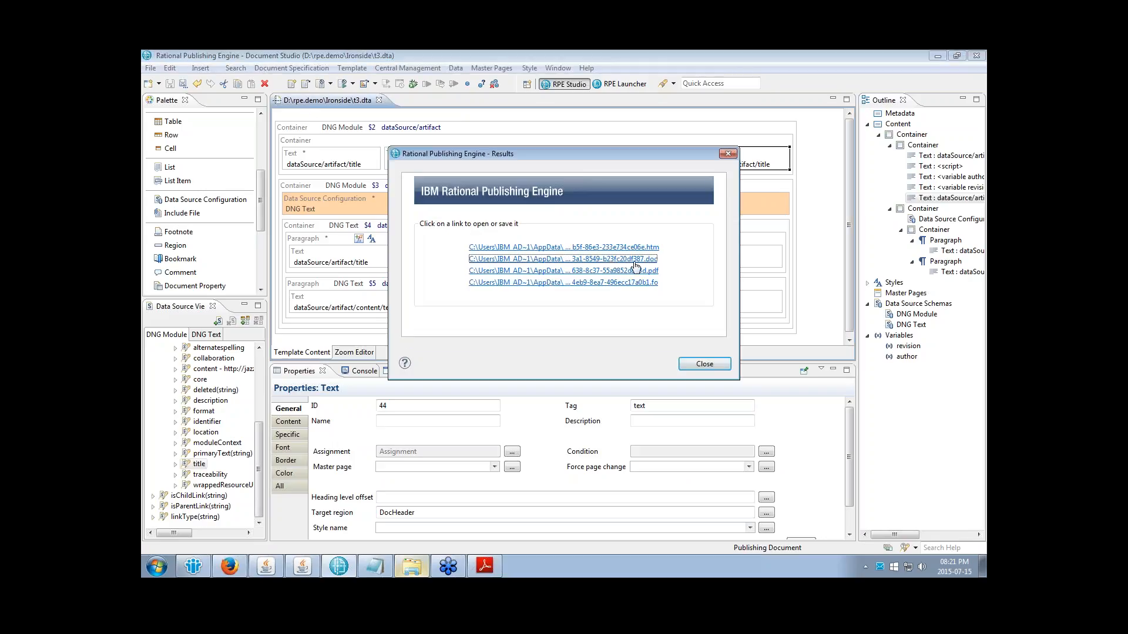
pyautogui.click(563, 259)
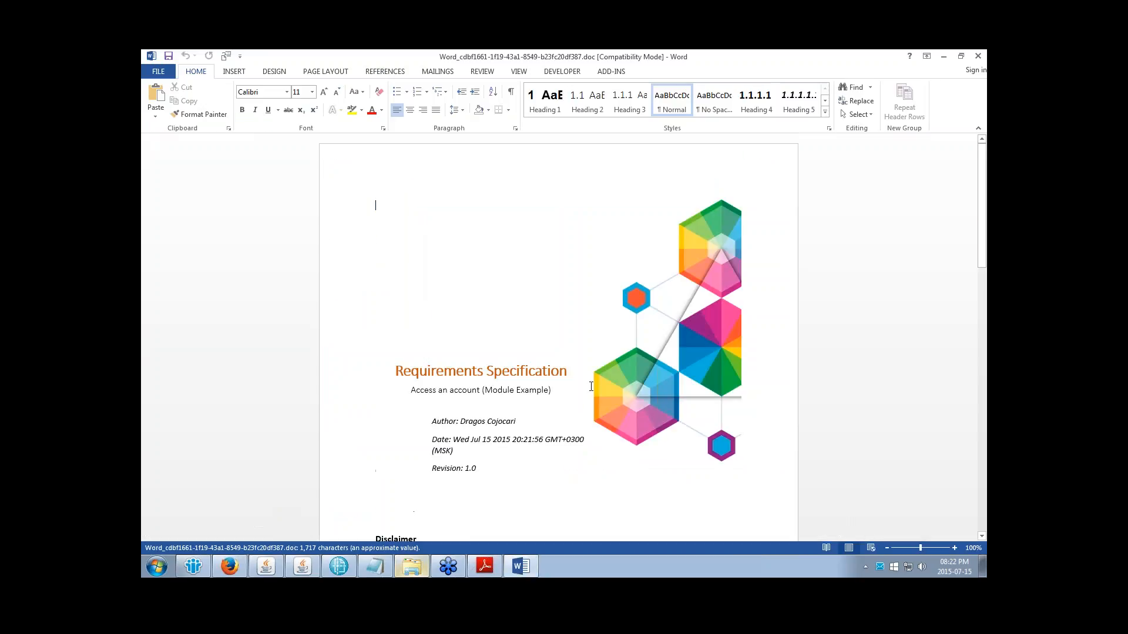
pyautogui.click(499, 364)
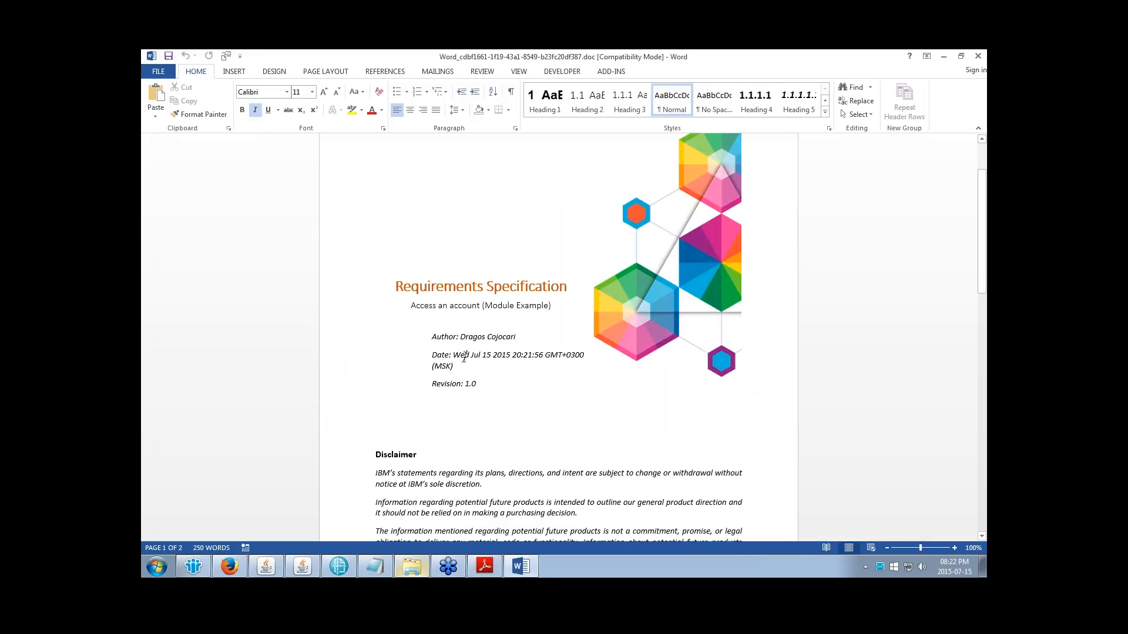
pyautogui.scroll(-6, 609, 388)
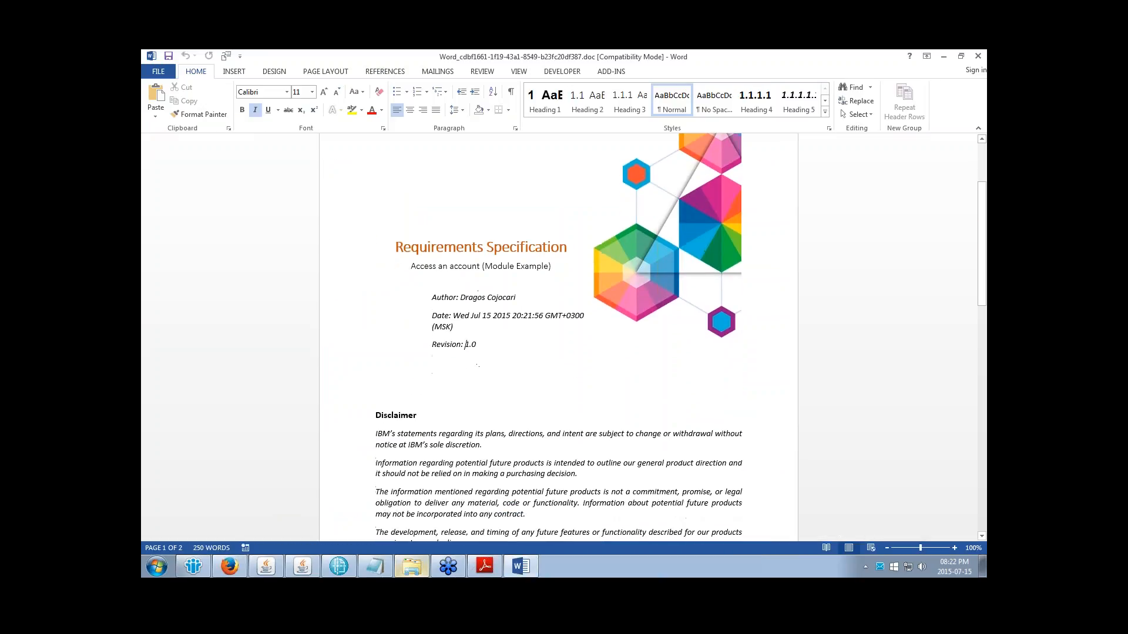
# Step: Check the module title in the second page's header of the Word output and look over the rest of the document
pyautogui.scroll(-10, 609, 388)
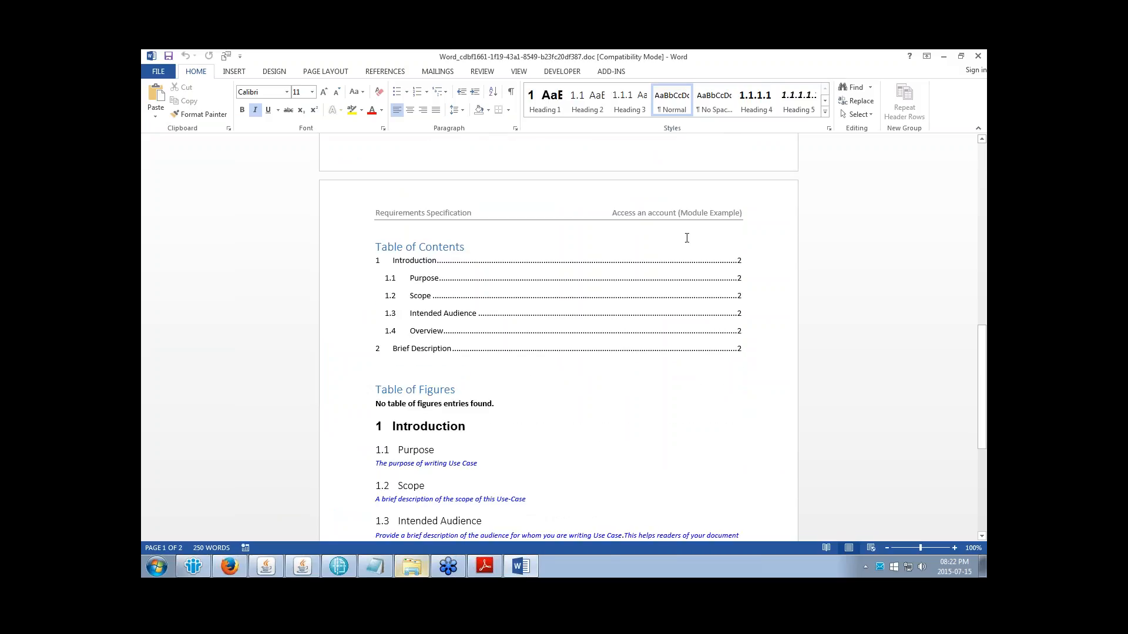
pyautogui.scroll(2, 688, 242)
pyautogui.doubleClick(614, 265)
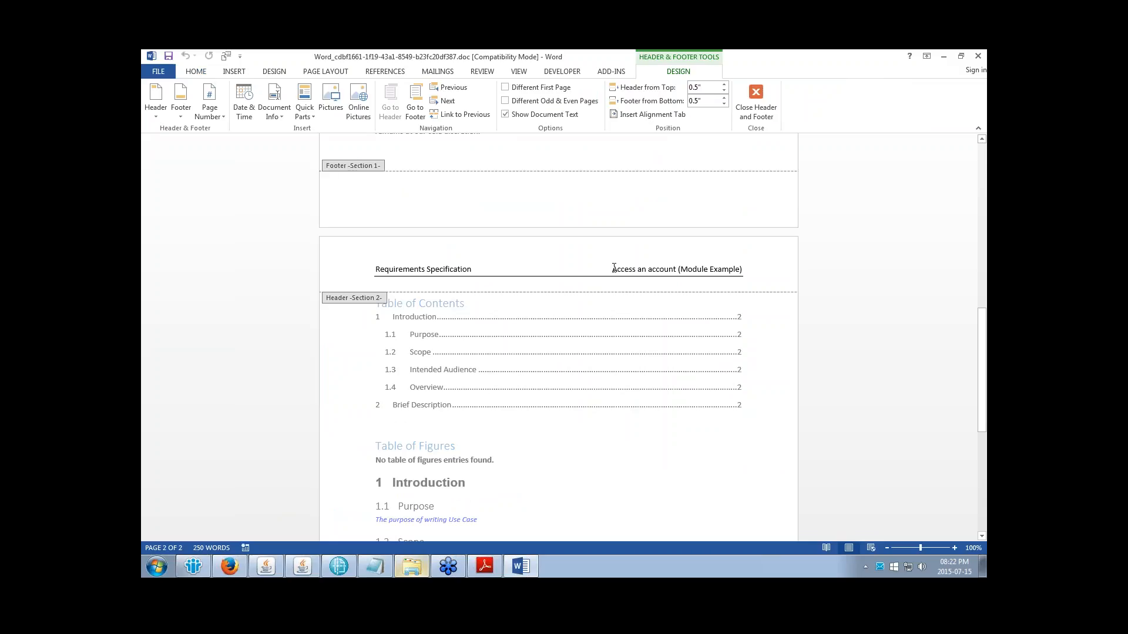
pyautogui.moveTo(620, 267); pyautogui.dragTo(746, 270)
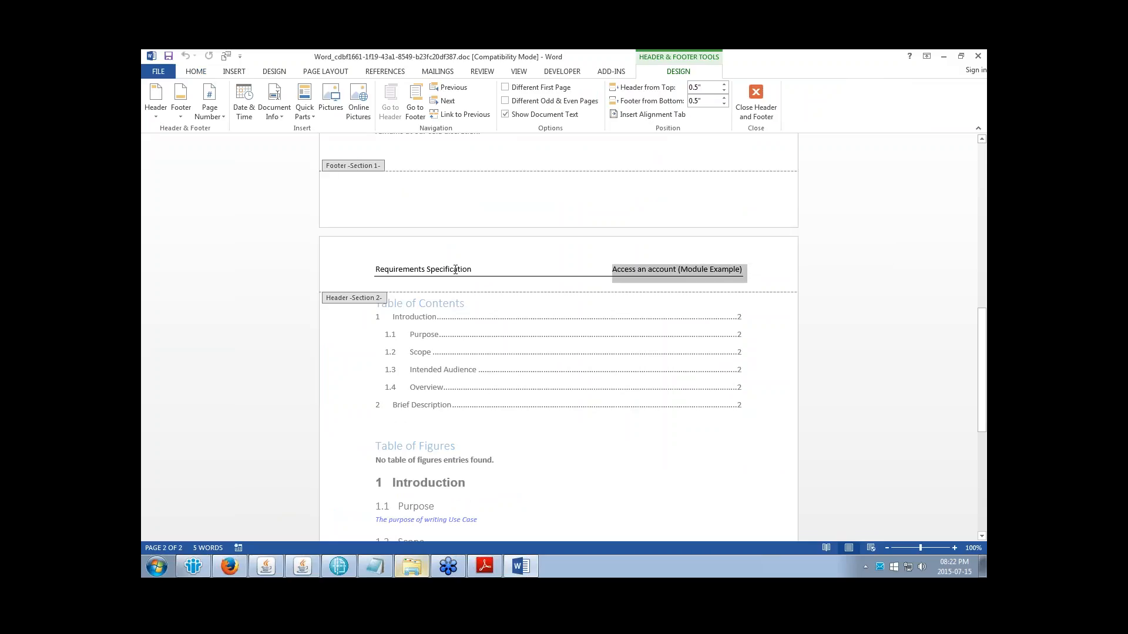
pyautogui.click(757, 99)
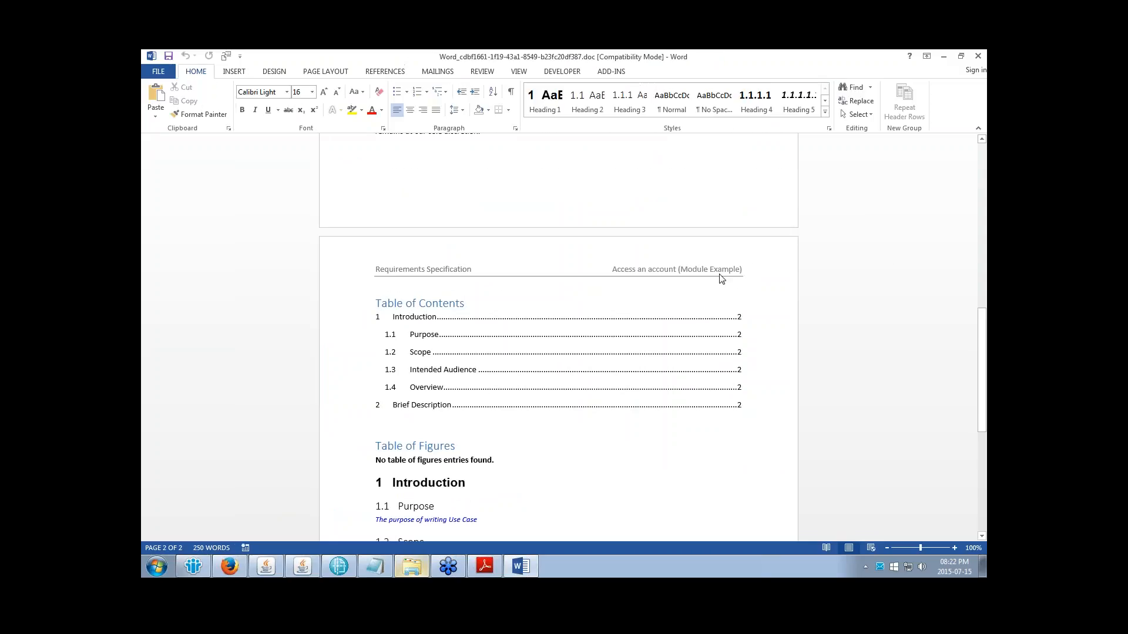
pyautogui.scroll(-8, 719, 276)
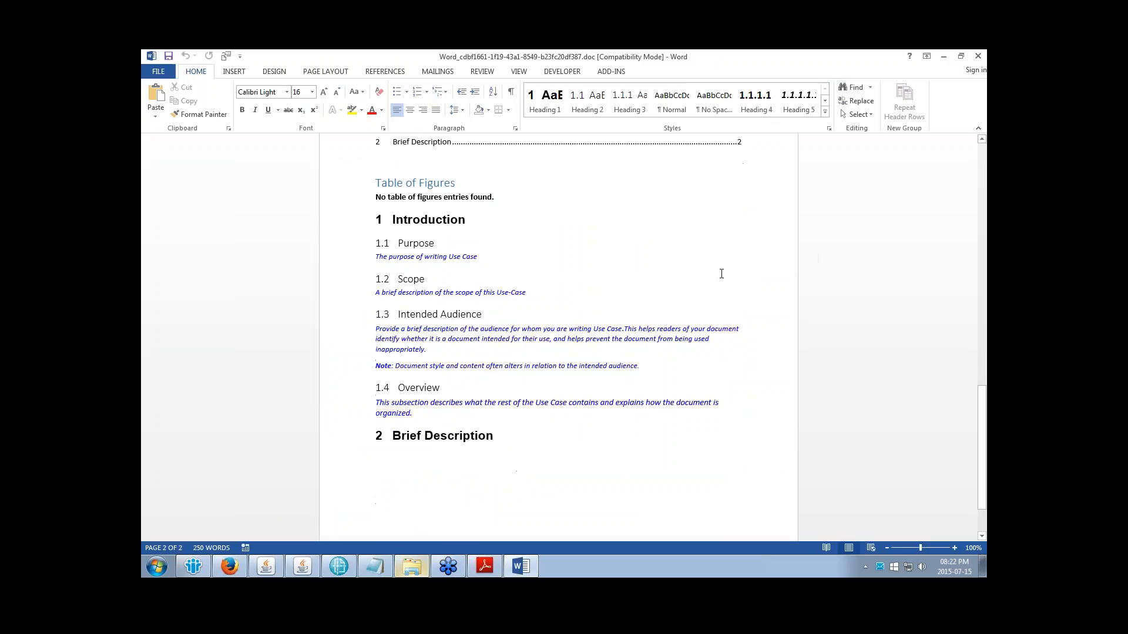
pyautogui.scroll(20, 719, 277)
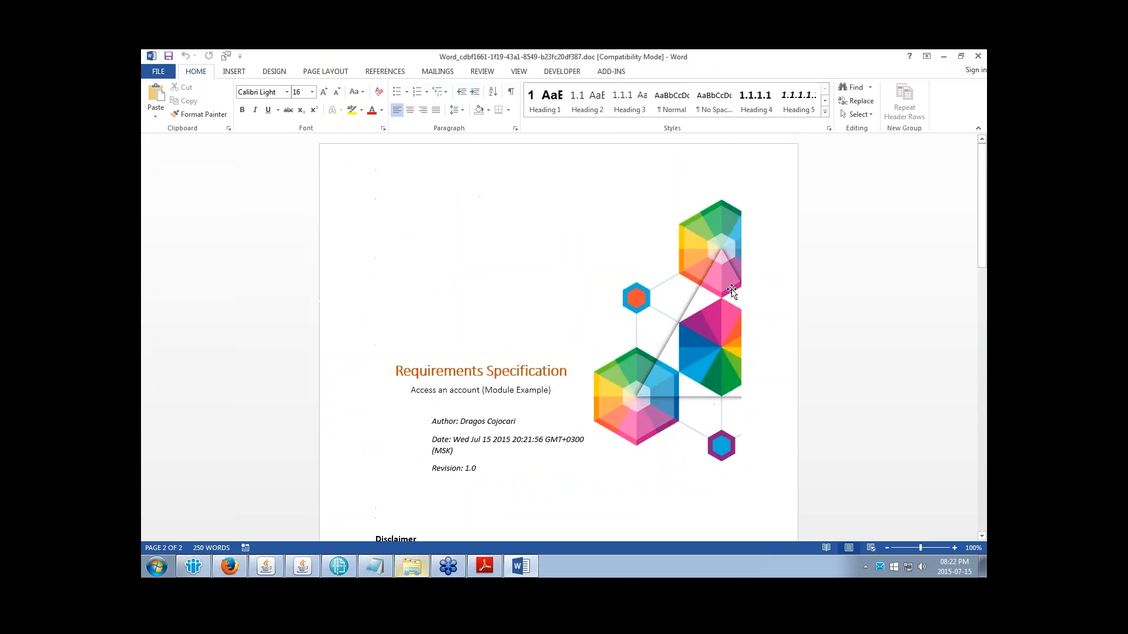
pyautogui.scroll(-3, 641, 270)
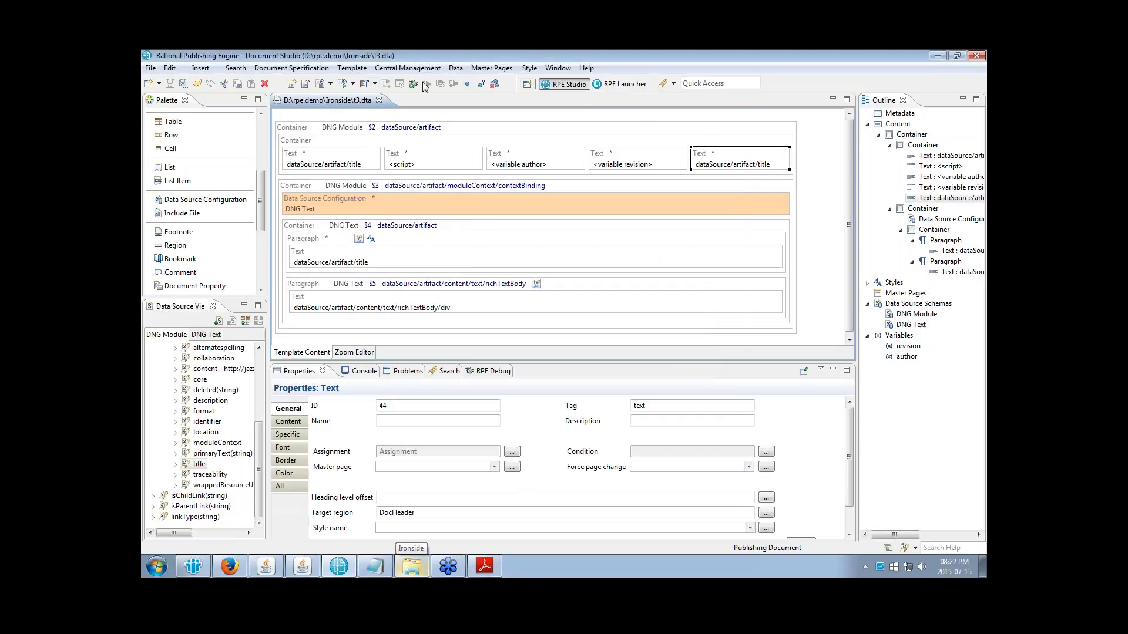
# Step: Open the PDF output from the results, review how its content is laid out, and close the results
pyautogui.click(628, 270)
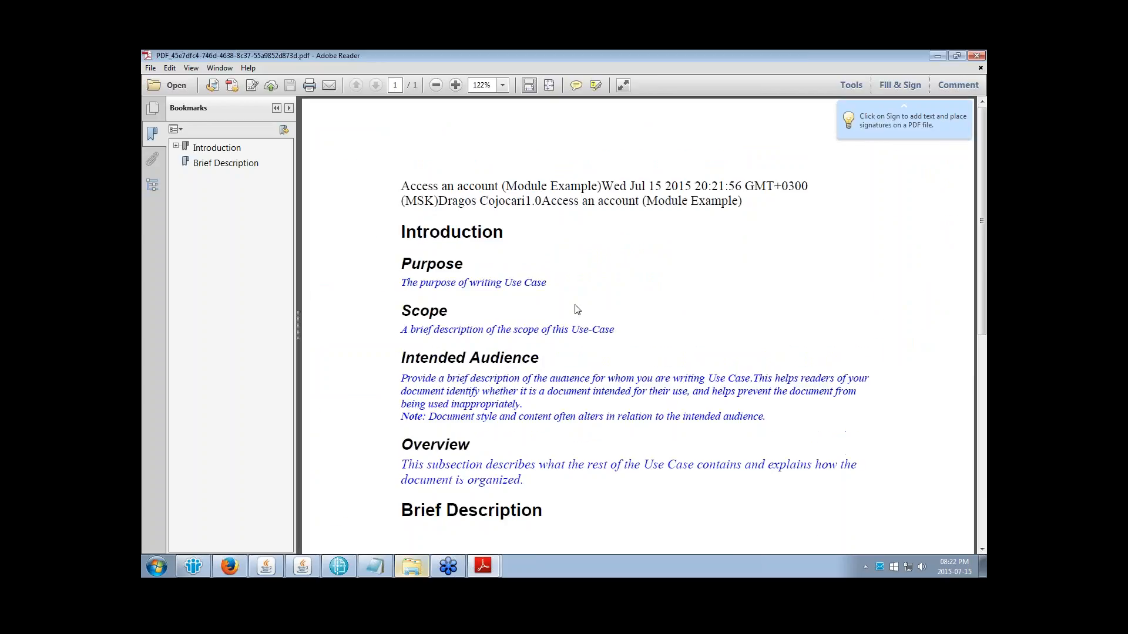
pyautogui.hotkey('alt', 'Tab')
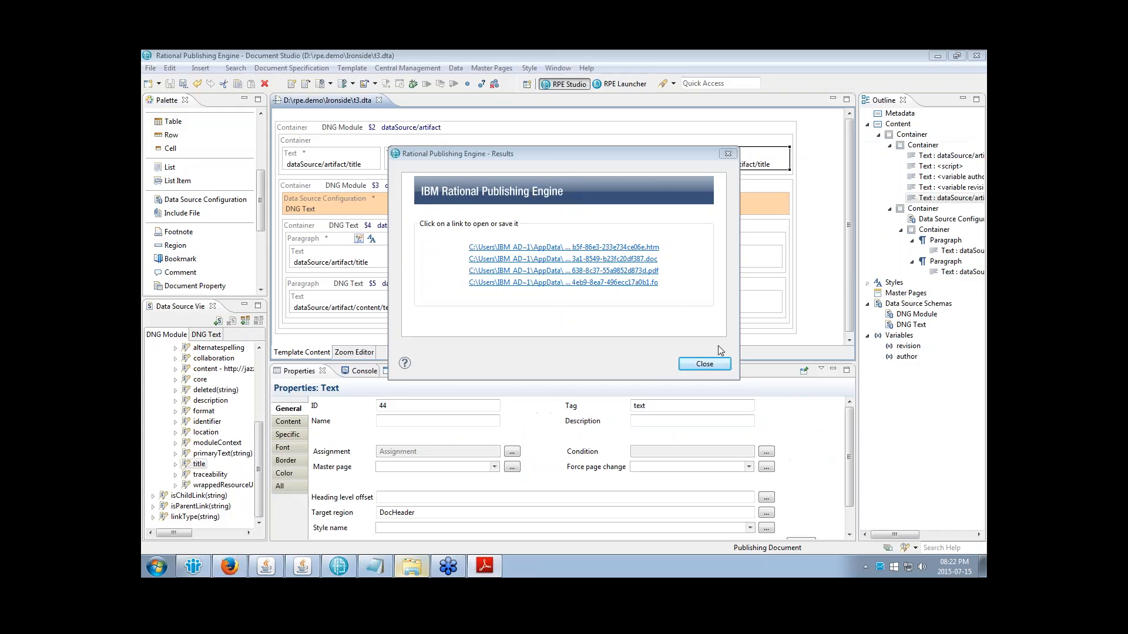
pyautogui.click(706, 364)
# Step: In the RPE Launcher perspective, set the PDF output's stylesheet to requirementsSpecification.dotx and save the document specification
pyautogui.click(625, 85)
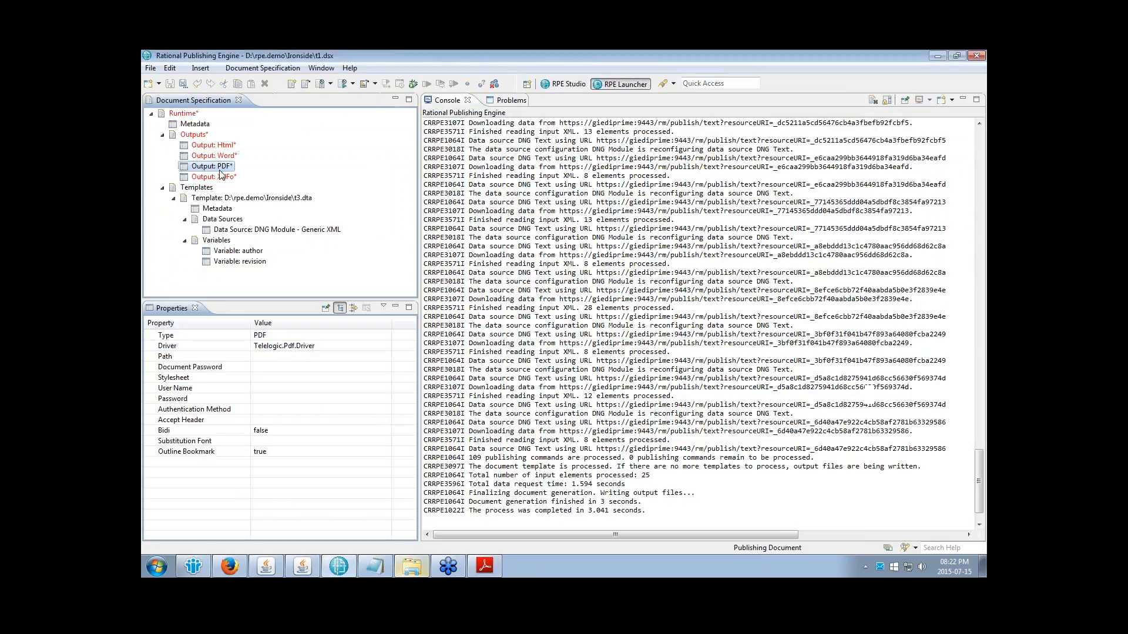
pyautogui.click(274, 379)
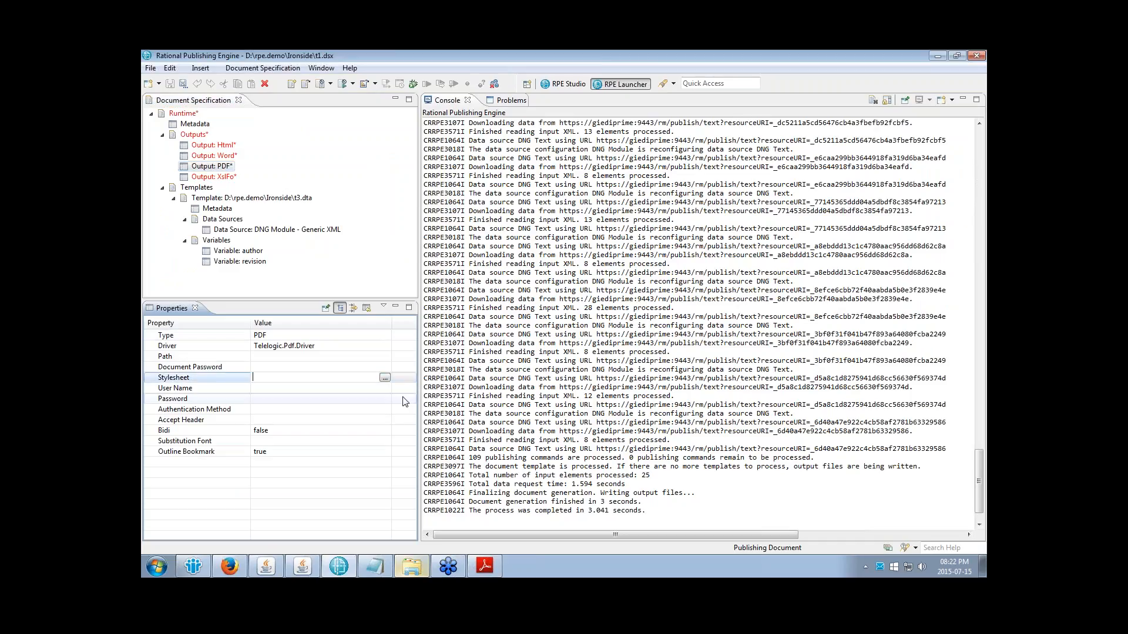
pyautogui.click(385, 378)
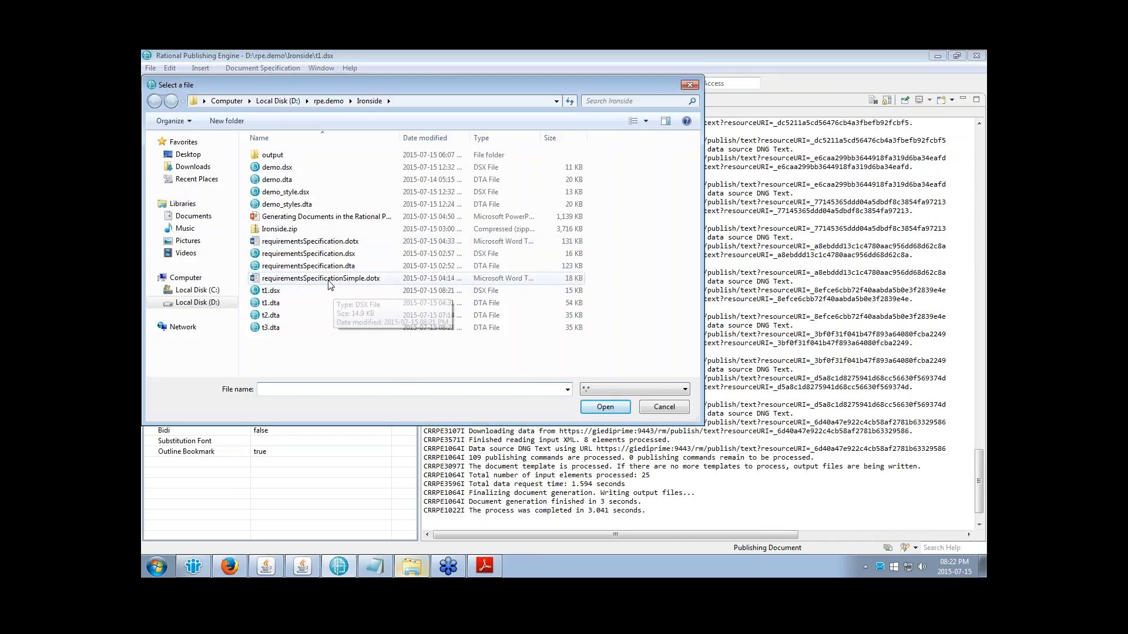
pyautogui.doubleClick(320, 242)
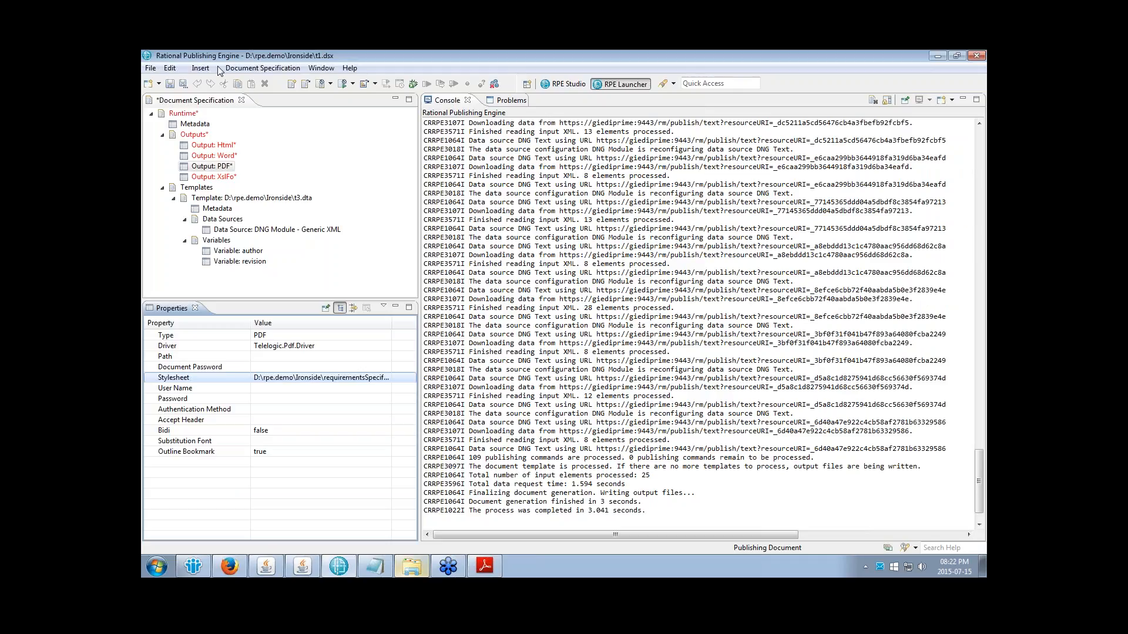
pyautogui.click(169, 84)
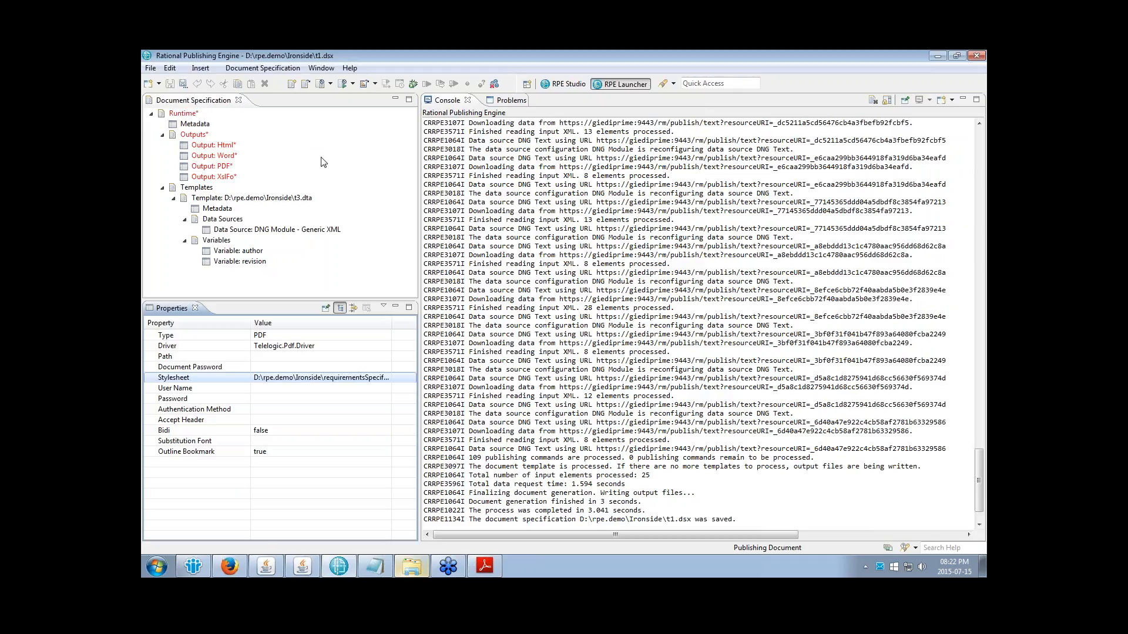
# Step: Delete the Html, XslFo and Word outputs from the document specification, keeping only PDF, and save it
pyautogui.click(212, 145)
pyautogui.keyDown('ctrl'); pyautogui.click(229, 177); pyautogui.keyUp('ctrl')
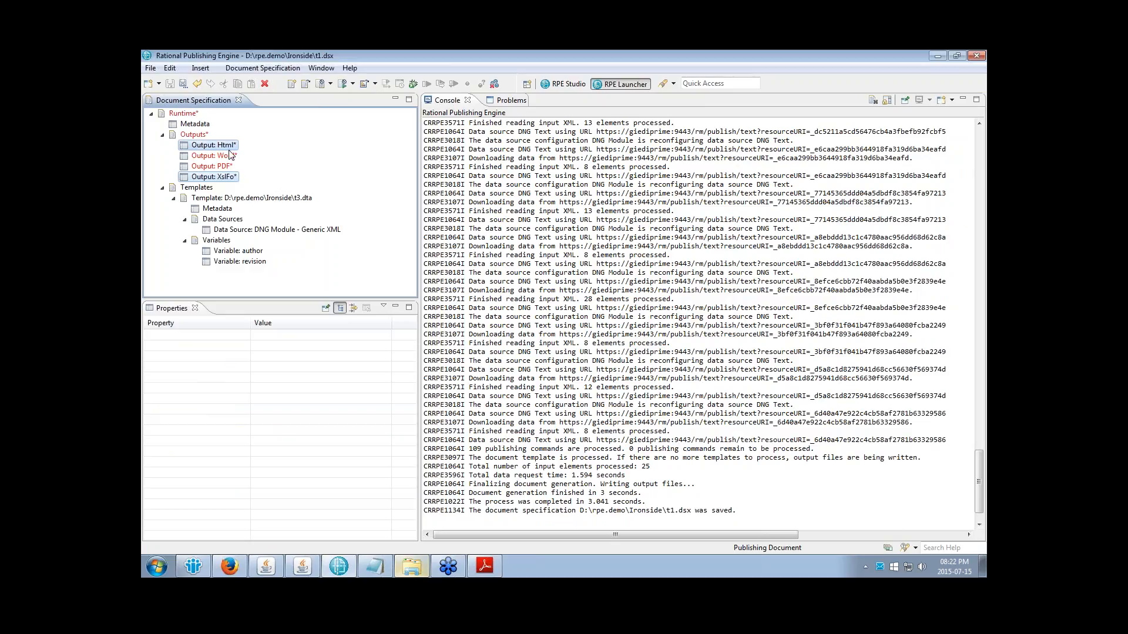
pyautogui.click(265, 86)
pyautogui.click(611, 316)
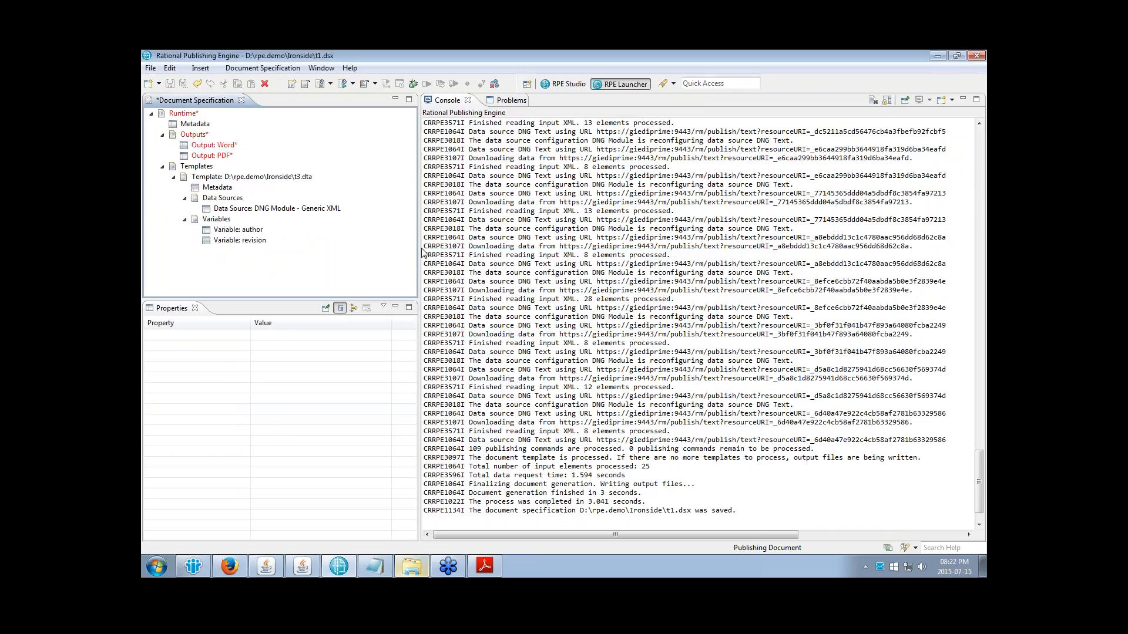
pyautogui.click(226, 146)
pyautogui.click(265, 84)
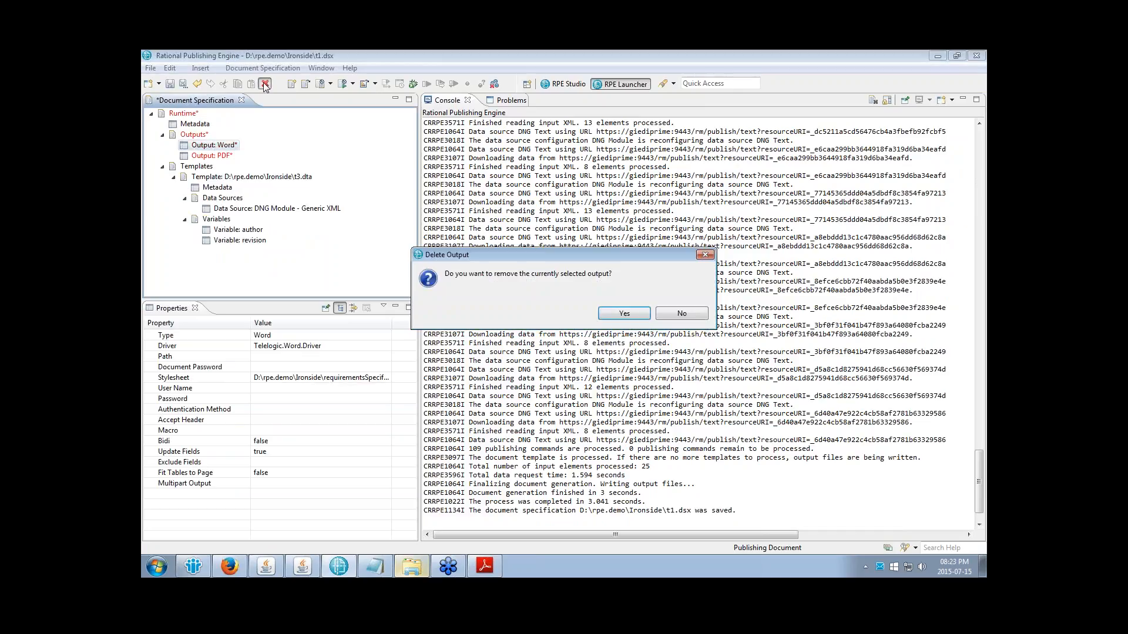
pyautogui.click(624, 314)
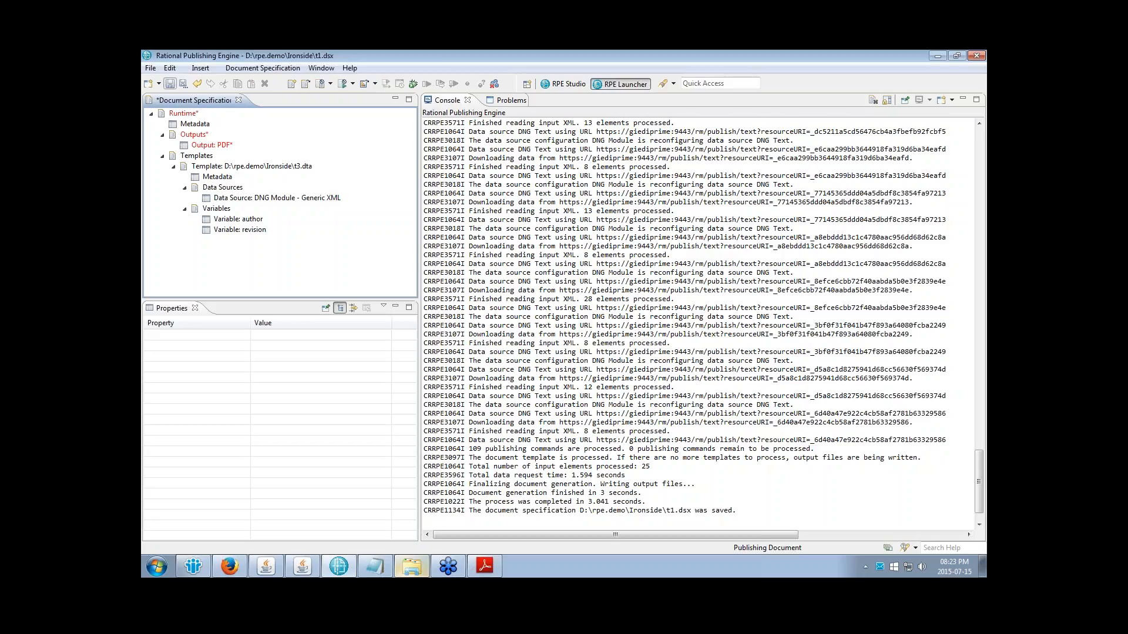
pyautogui.click(170, 84)
# Step: Generate the document from the specification with the PDF output and open the resulting PDF
pyautogui.click(212, 146)
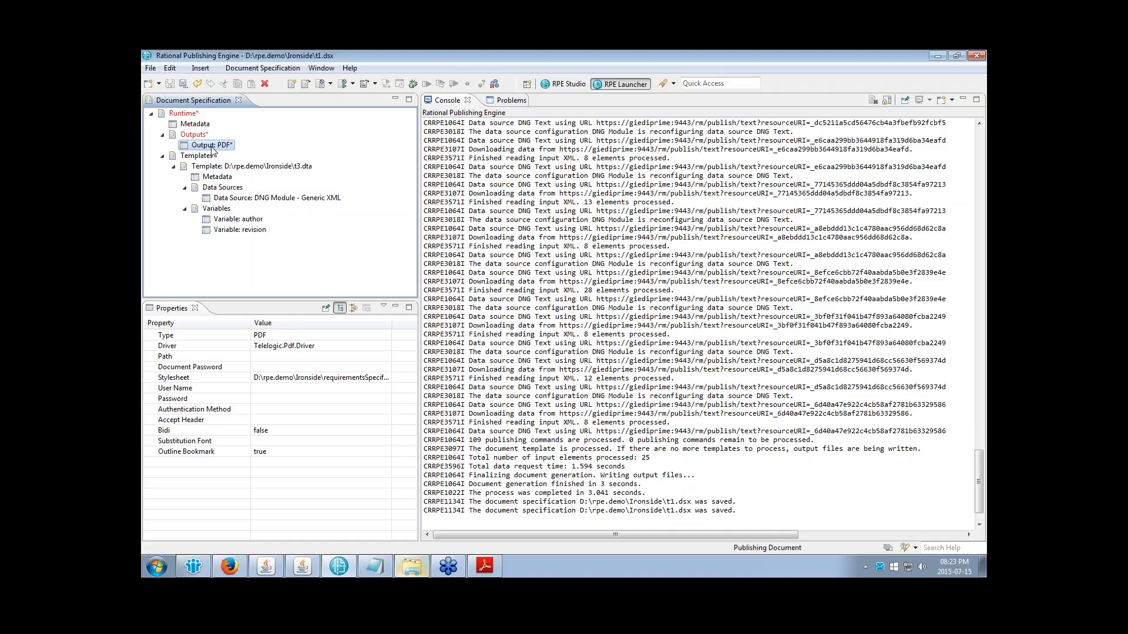
pyautogui.click(353, 84)
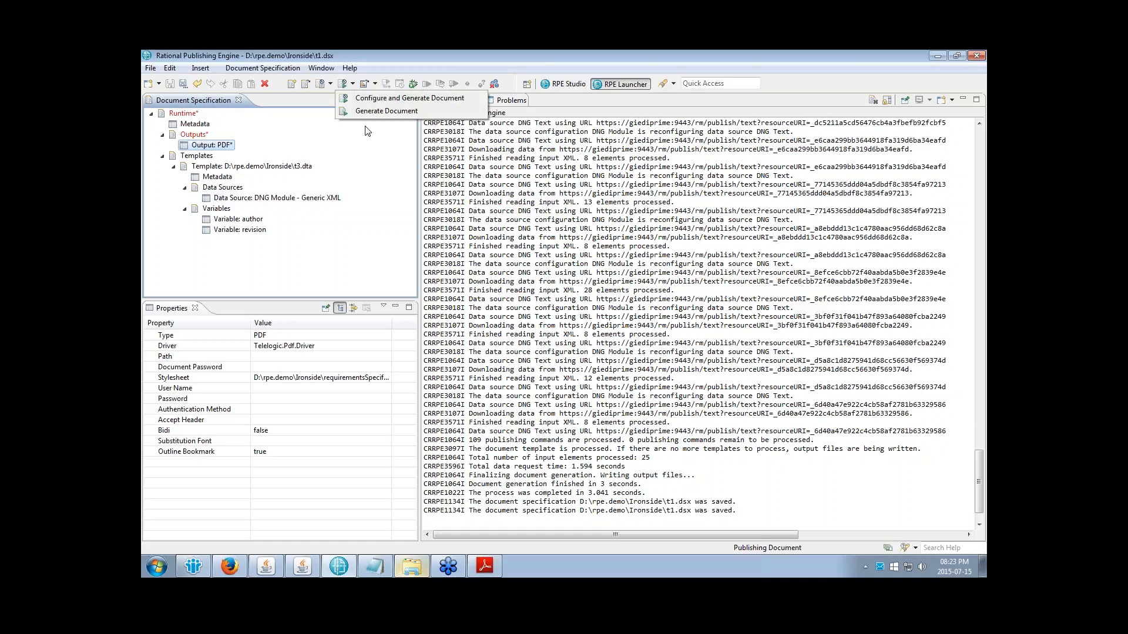
pyautogui.click(400, 98)
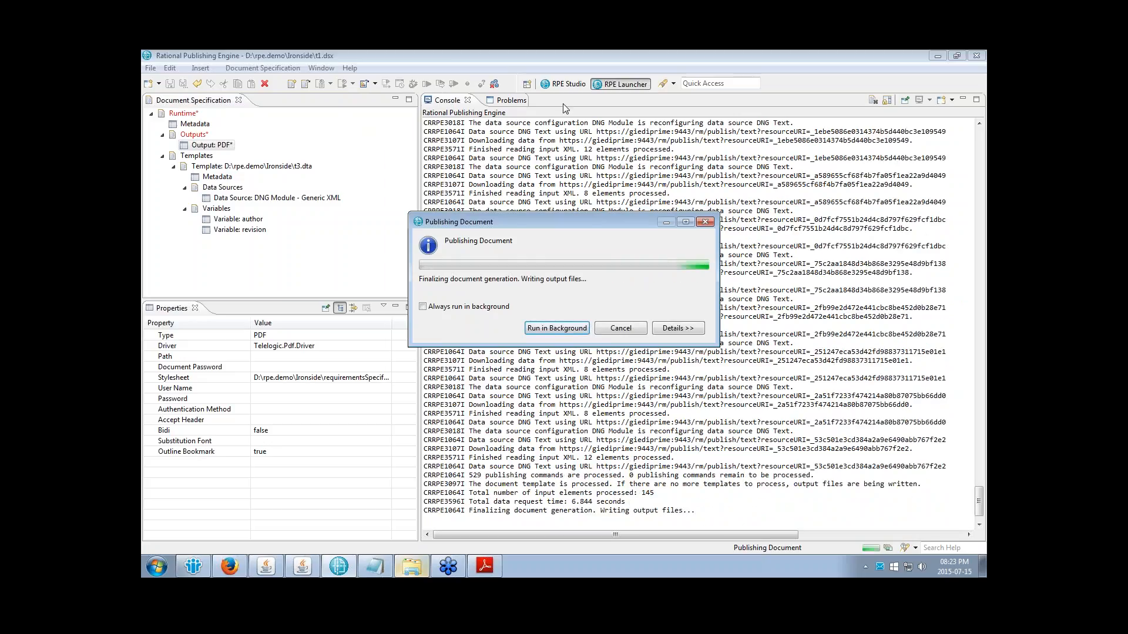
pyautogui.click(564, 247)
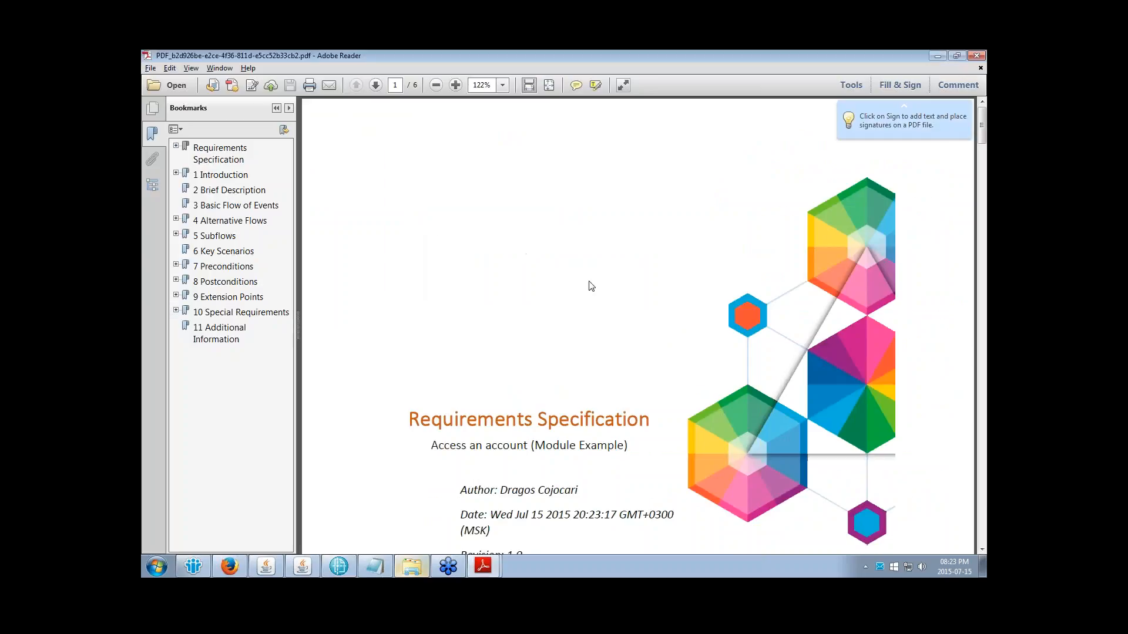
# Step: Examine the PDF's cover page for the stylesheet's graphics, title, author, date and revision
pyautogui.scroll(-6, 587, 285)
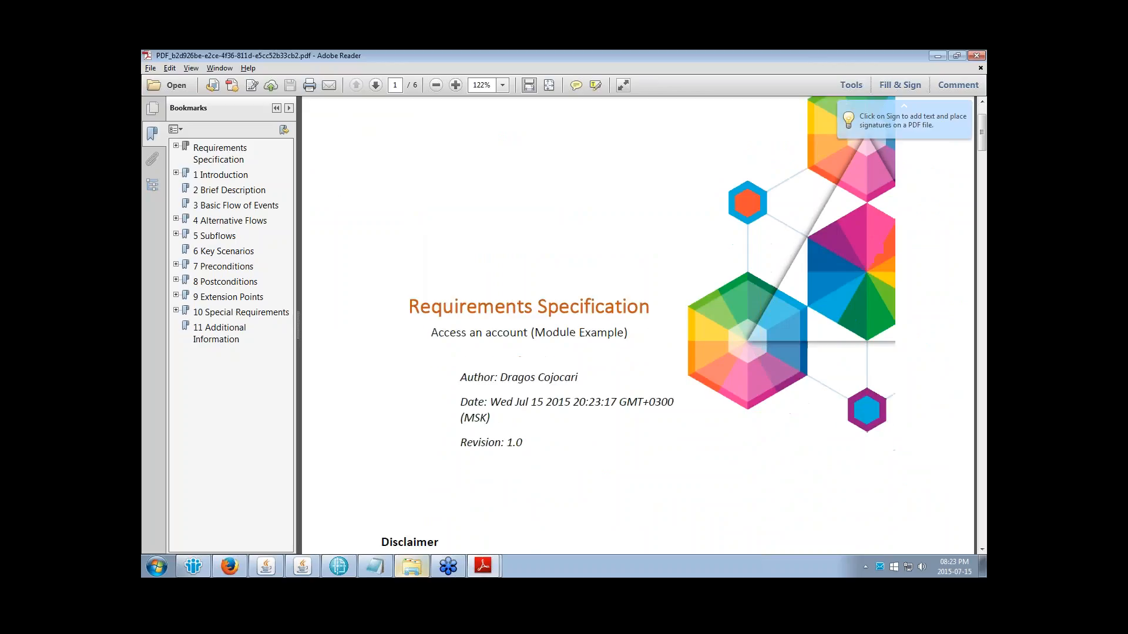
pyautogui.moveTo(431, 222); pyautogui.dragTo(509, 234)
pyautogui.scroll(7, 397, 214)
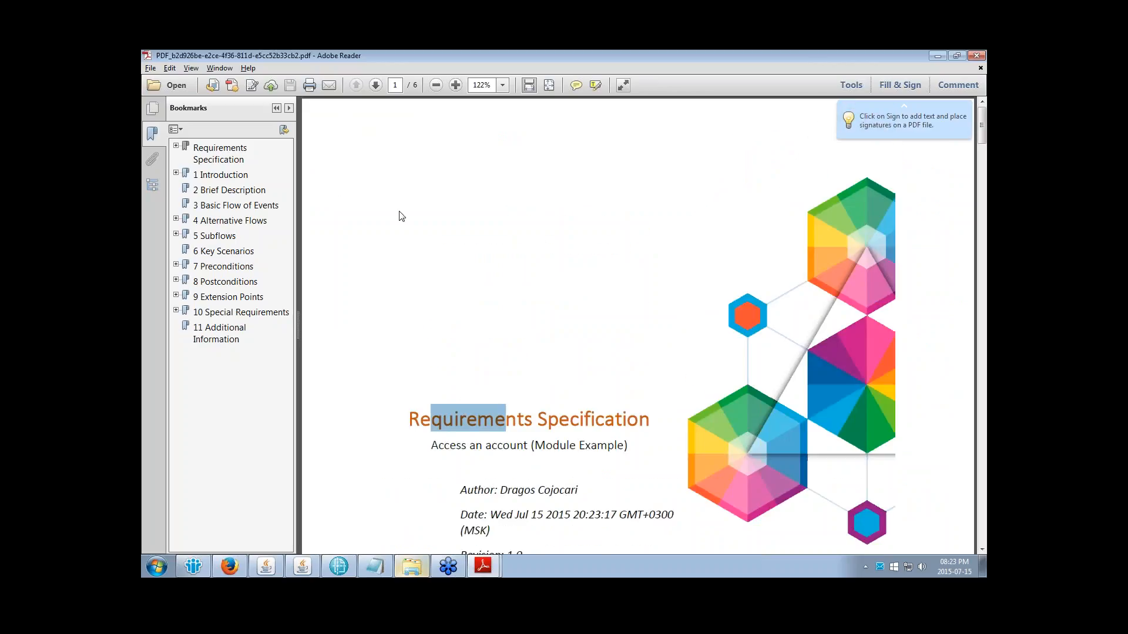
pyautogui.scroll(-2, 447, 282)
pyautogui.click(505, 362)
pyautogui.click(794, 273)
pyautogui.scroll(-1, 793, 273)
pyautogui.doubleClick(486, 336)
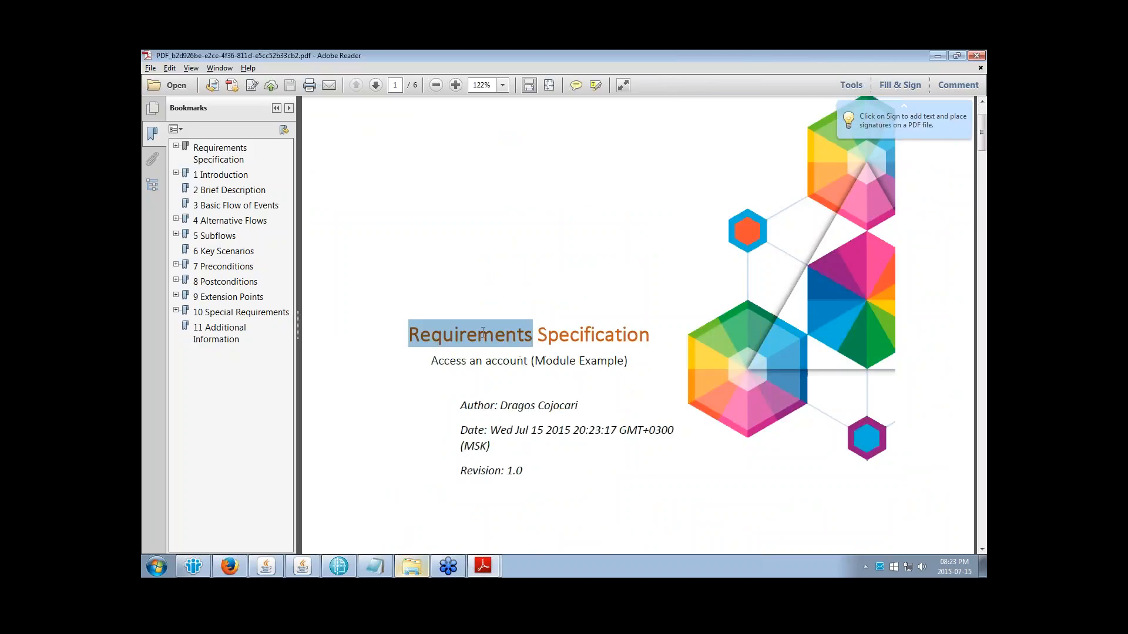
# Step: Examine the PDF from the cover-page text through the disclaimer to the page header and table of contents
pyautogui.scroll(-2, 493, 336)
pyautogui.click(501, 335)
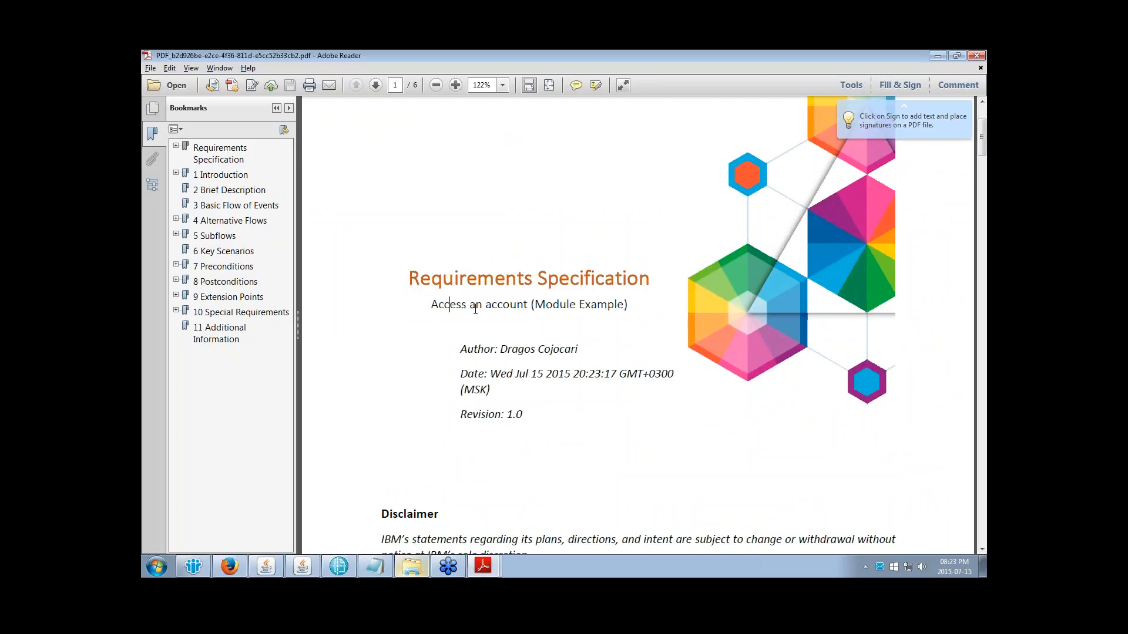
pyautogui.scroll(-1, 455, 306)
pyautogui.scroll(-4, 476, 310)
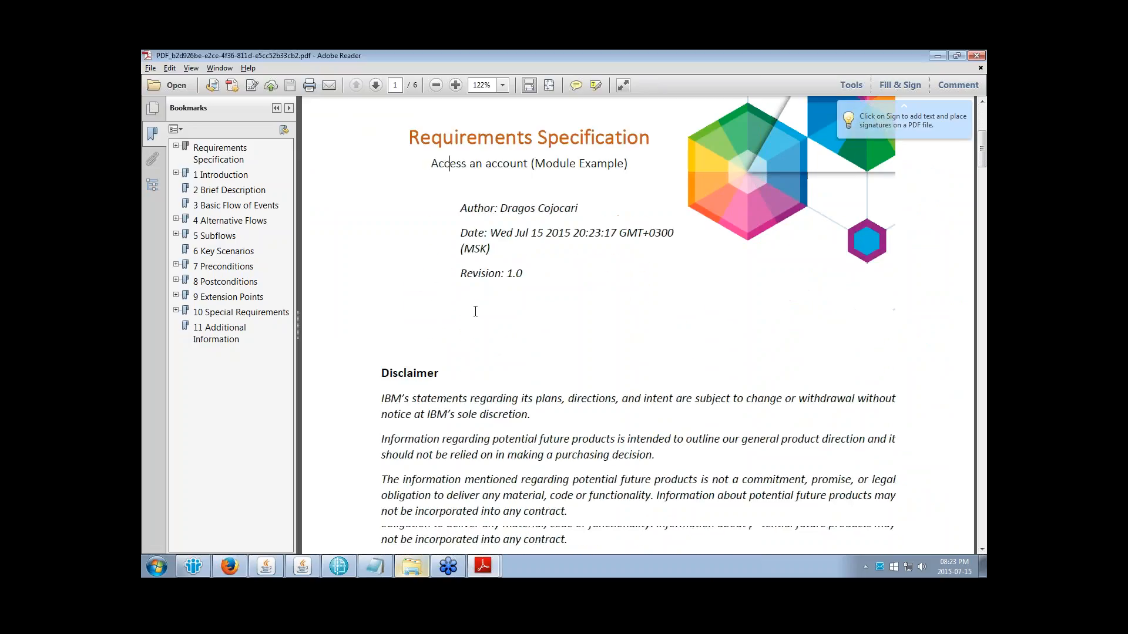
pyautogui.scroll(-5, 475, 312)
pyautogui.moveTo(381, 257); pyautogui.dragTo(553, 428)
pyautogui.scroll(-10, 549, 427)
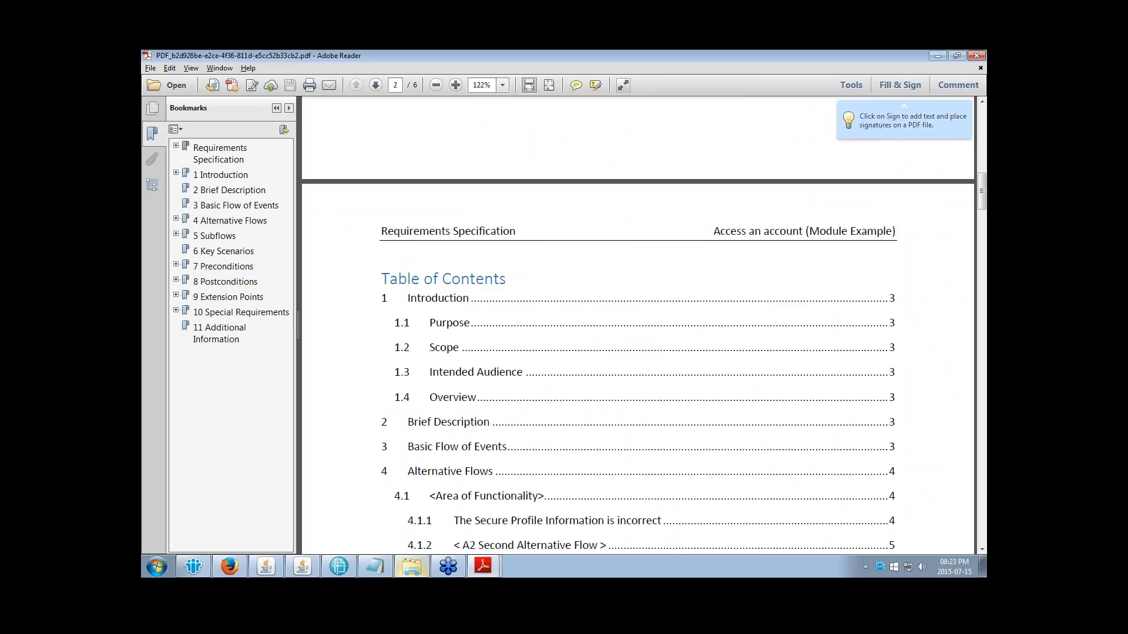
# Step: Check the PDF's table of contents links by following the entries for <Area of Functionality> and <Another Area of Functionality>
pyautogui.scroll(-7, 430, 277)
pyautogui.click(430, 275)
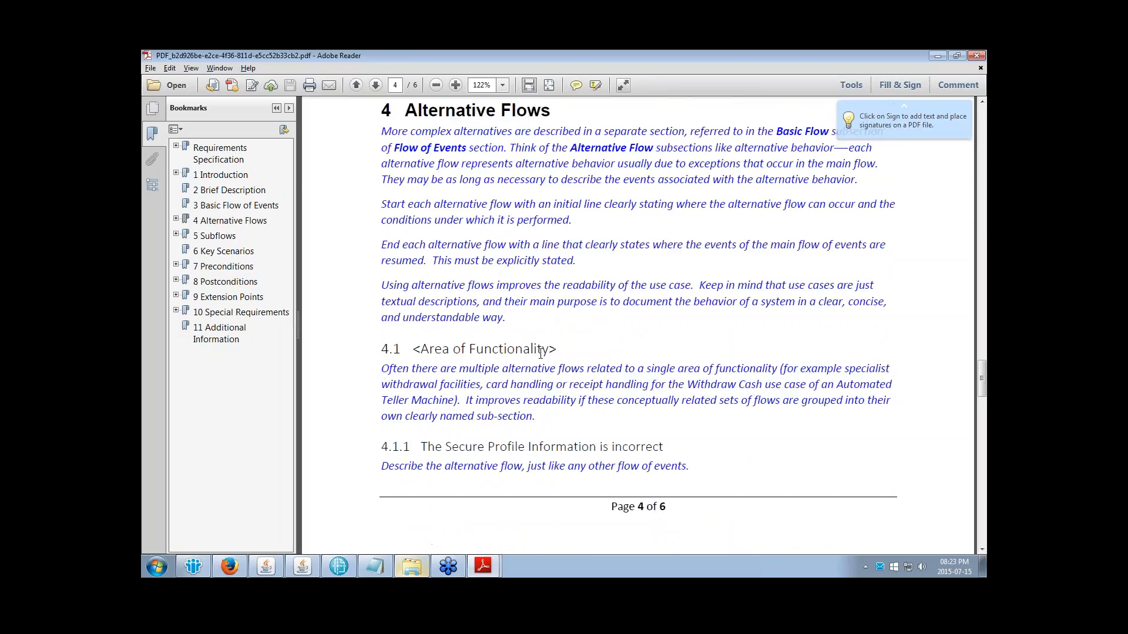
pyautogui.press('Home')
pyautogui.scroll(-8, 650, 390)
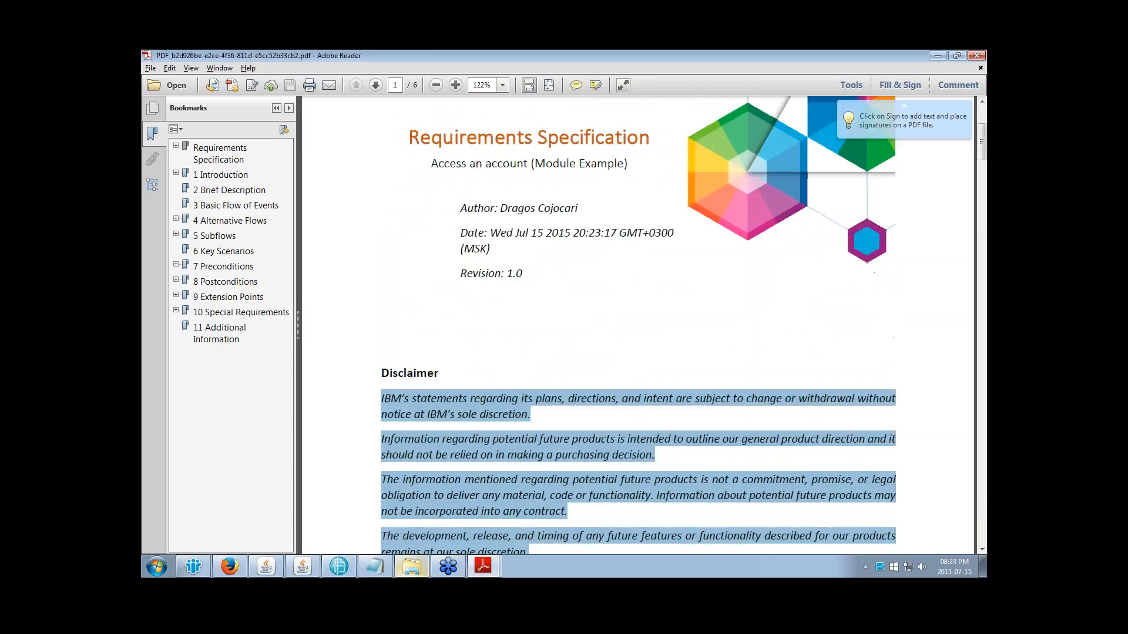
pyautogui.scroll(-10, 508, 352)
pyautogui.scroll(-4, 509, 376)
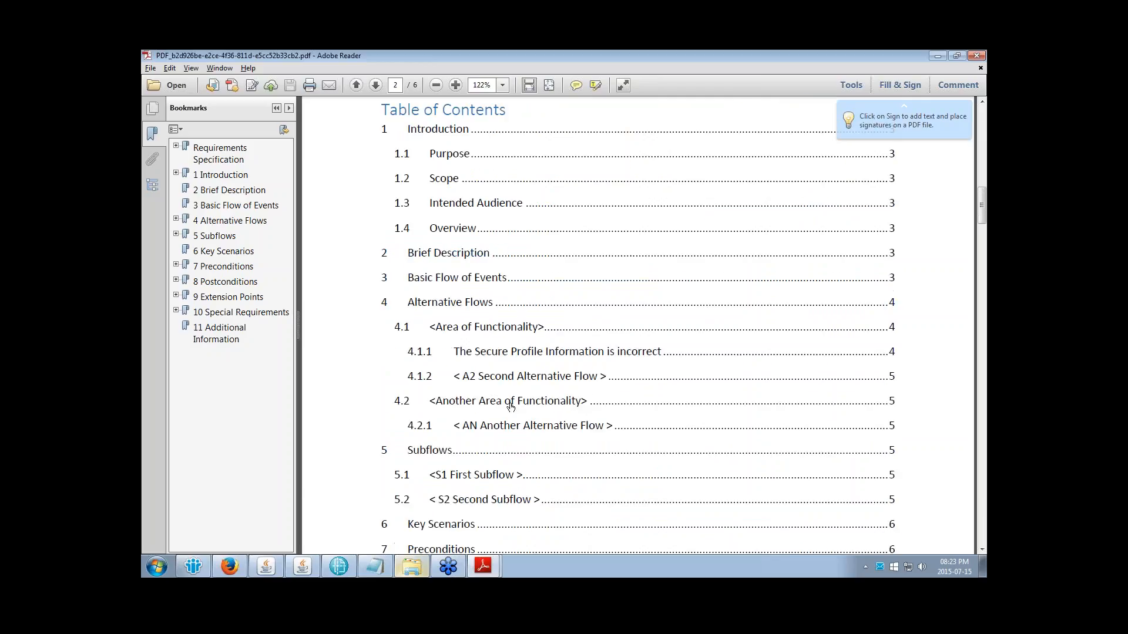
pyautogui.click(510, 405)
# Step: Expand the Subflows bookmark, follow the <S1 First Subflow> and Preconditions bookmarks, and review the PDF's section formatting
pyautogui.click(176, 234)
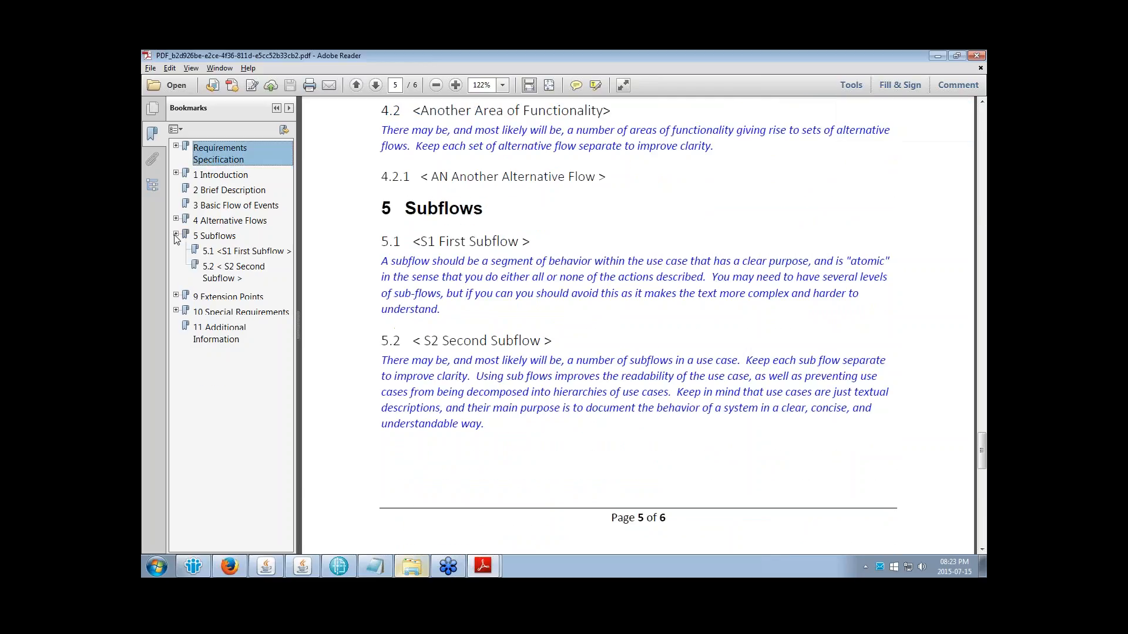
pyautogui.click(213, 252)
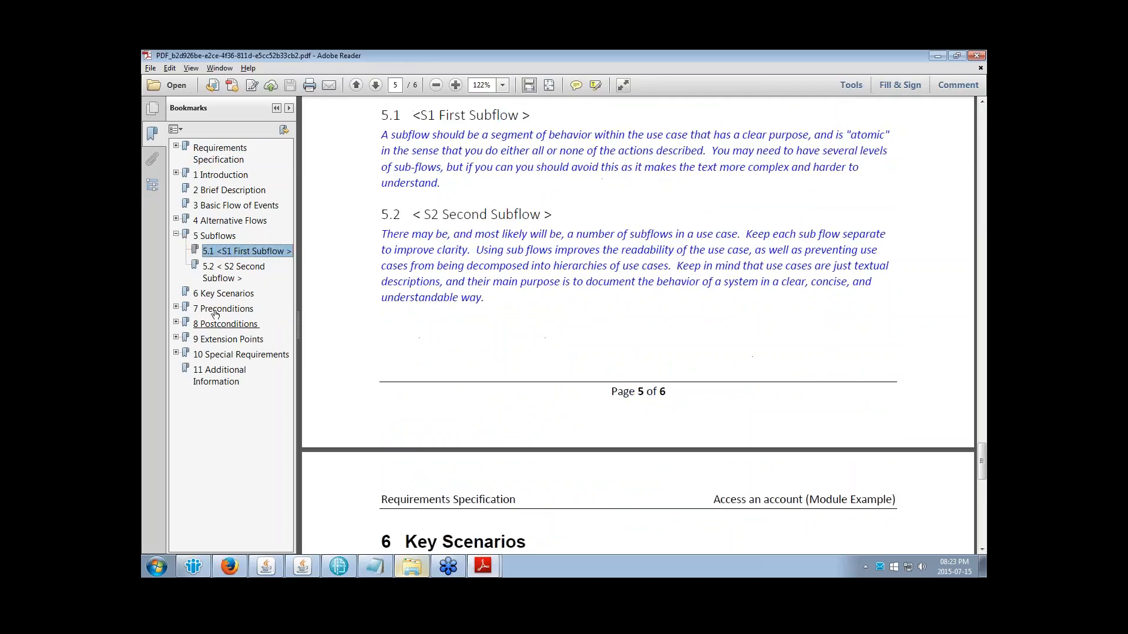
pyautogui.click(215, 311)
pyautogui.scroll(3, 465, 374)
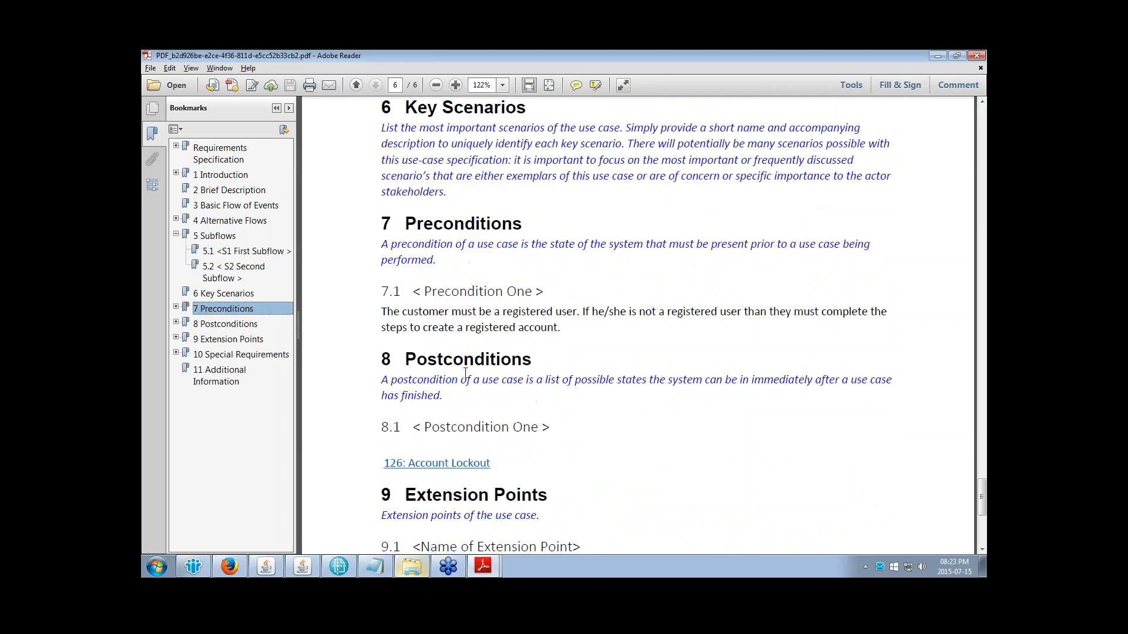
pyautogui.scroll(10, 470, 376)
pyautogui.scroll(15, 476, 378)
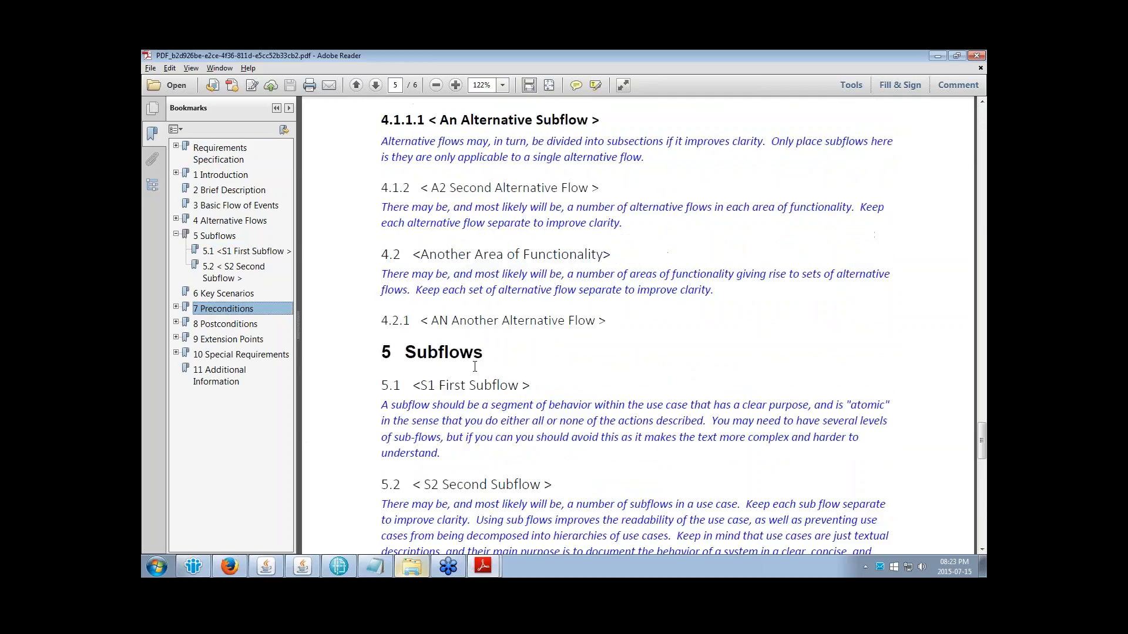
pyautogui.scroll(5, 480, 384)
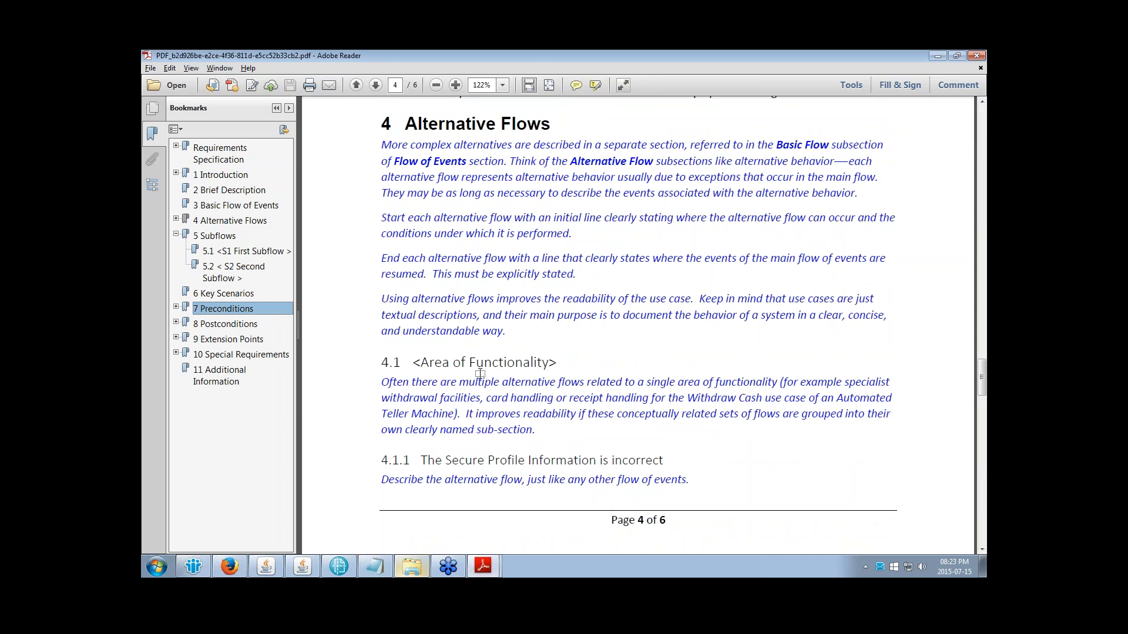
# Step: Close the PDF, return to the RPE Studio perspective and select the t3.dta container that queries dataSource/artifact/moduleContext/contextBinding
pyautogui.click(977, 56)
pyautogui.click(704, 364)
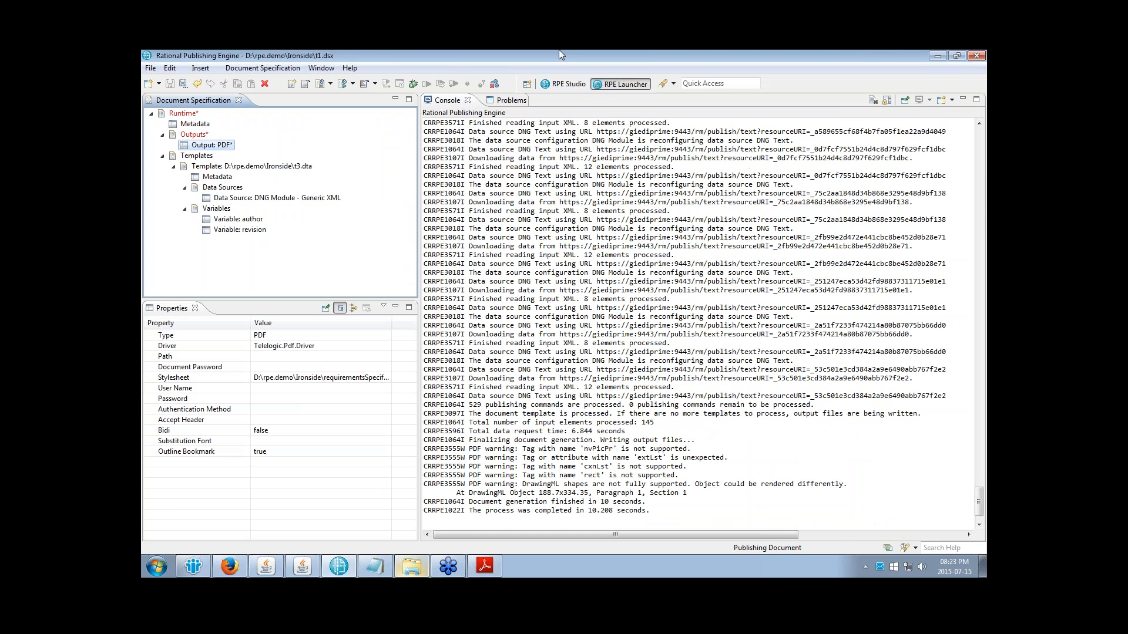
pyautogui.click(565, 84)
pyautogui.click(419, 190)
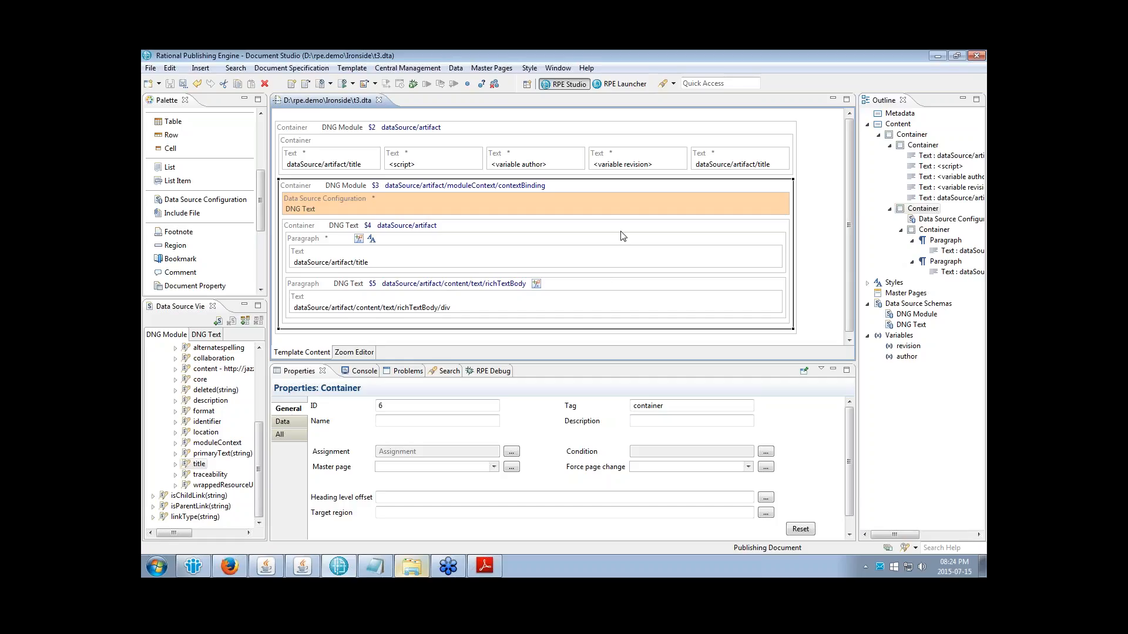
pyautogui.moveTo(611, 216)
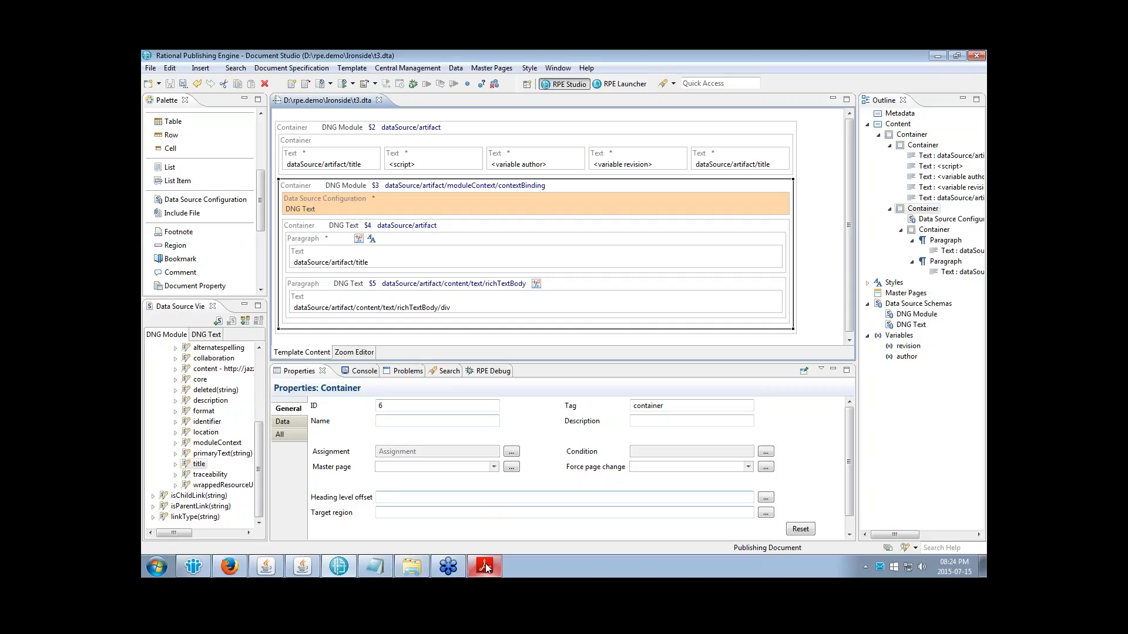
pyautogui.moveTo(485, 567)
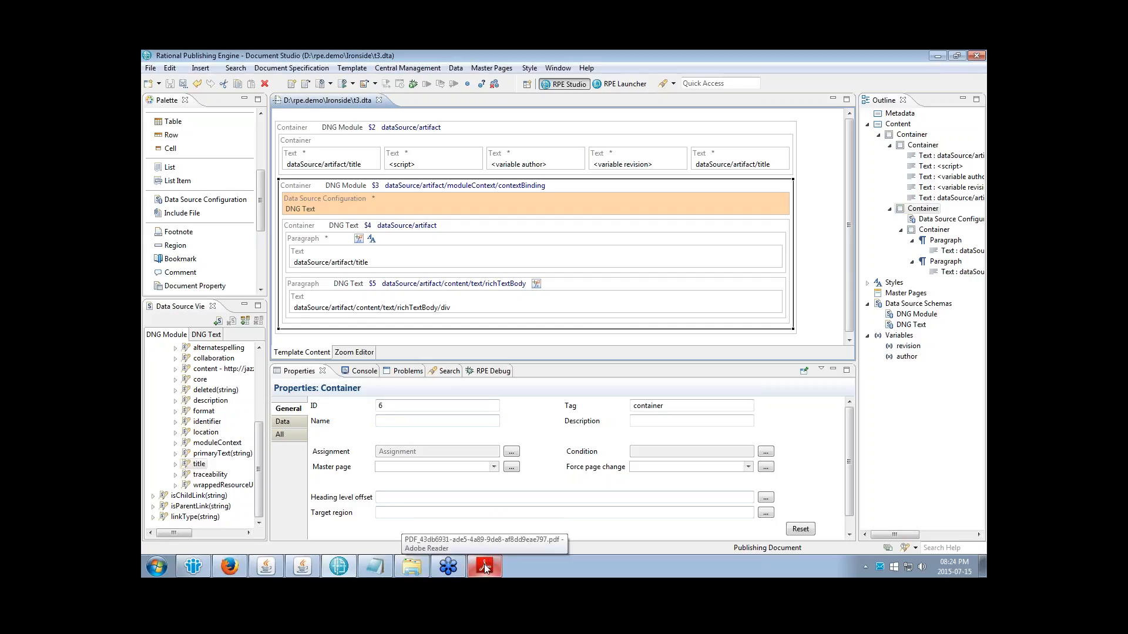
pyautogui.click(449, 570)
pyautogui.moveTo(491, 572)
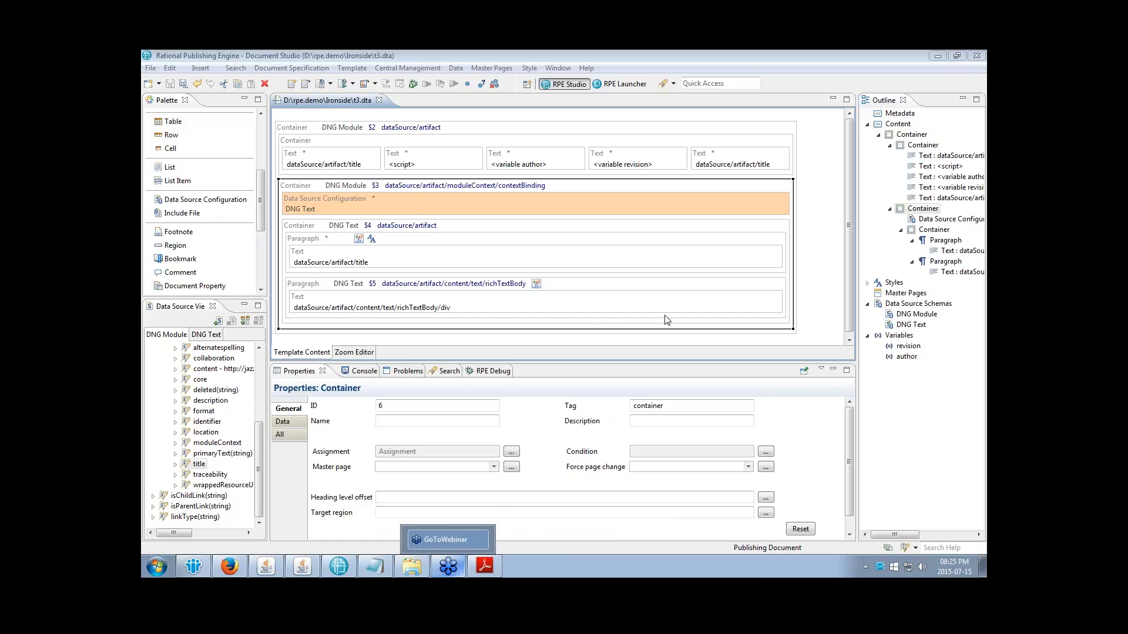
pyautogui.click(822, 78)
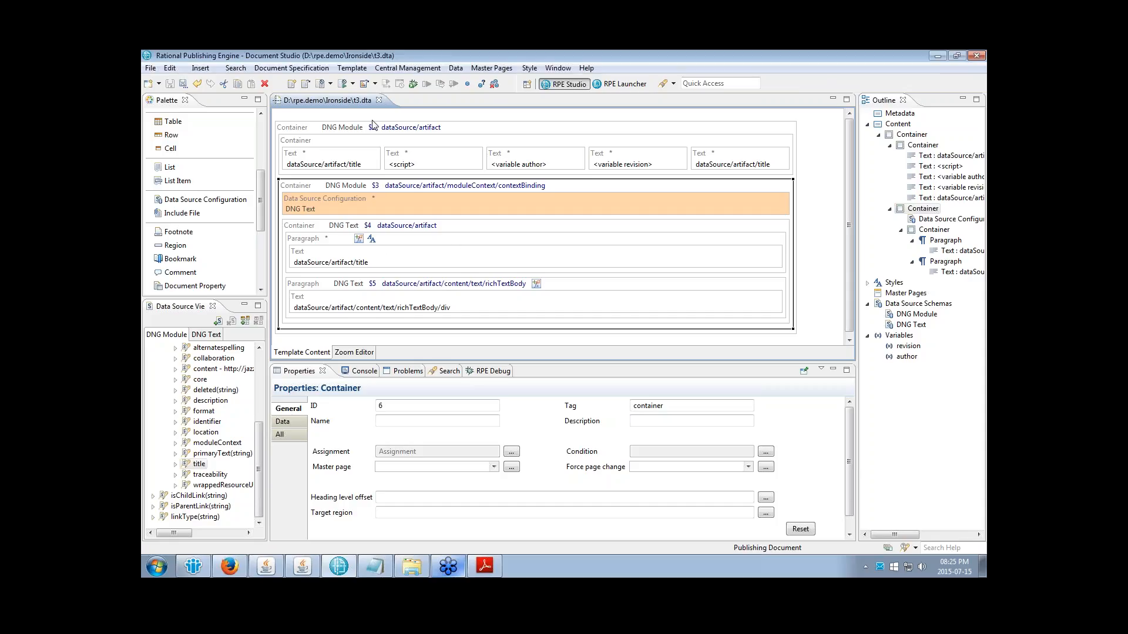
# Step: Close the t3.dta template and open requirementsSpecification.dta from the Ironside folder in Document Studio
pyautogui.click(379, 101)
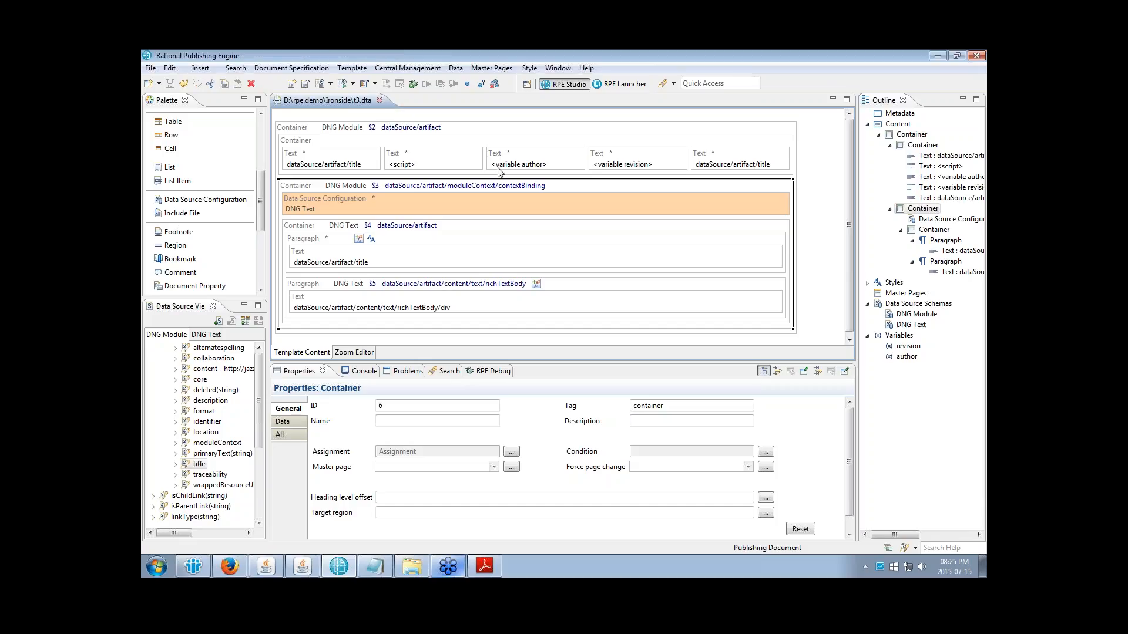
pyautogui.click(417, 574)
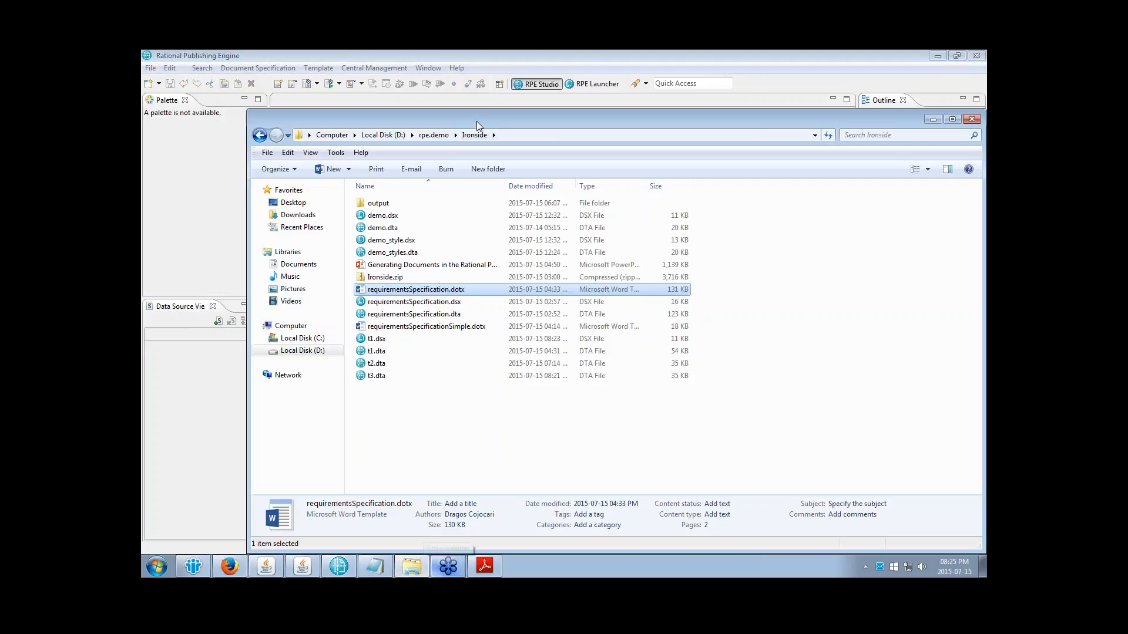
pyautogui.moveTo(477, 121); pyautogui.dragTo(798, 115)
pyautogui.moveTo(735, 310); pyautogui.dragTo(392, 218)
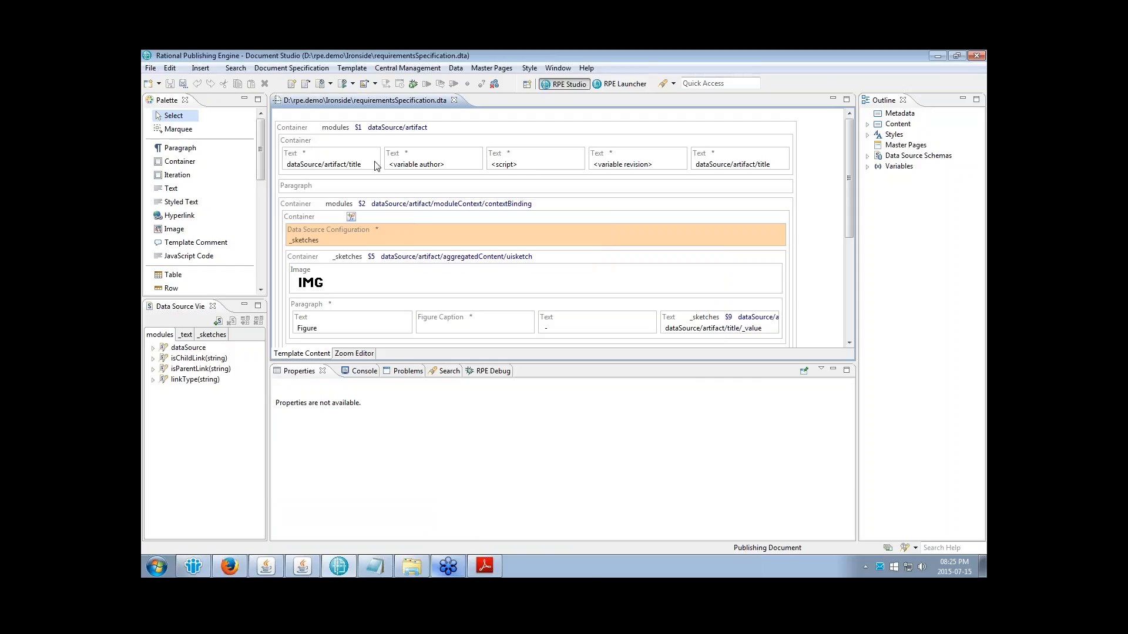
# Step: Examine the template's top-level modules container and the nested container holding the title, author, script and revision texts
pyautogui.click(420, 133)
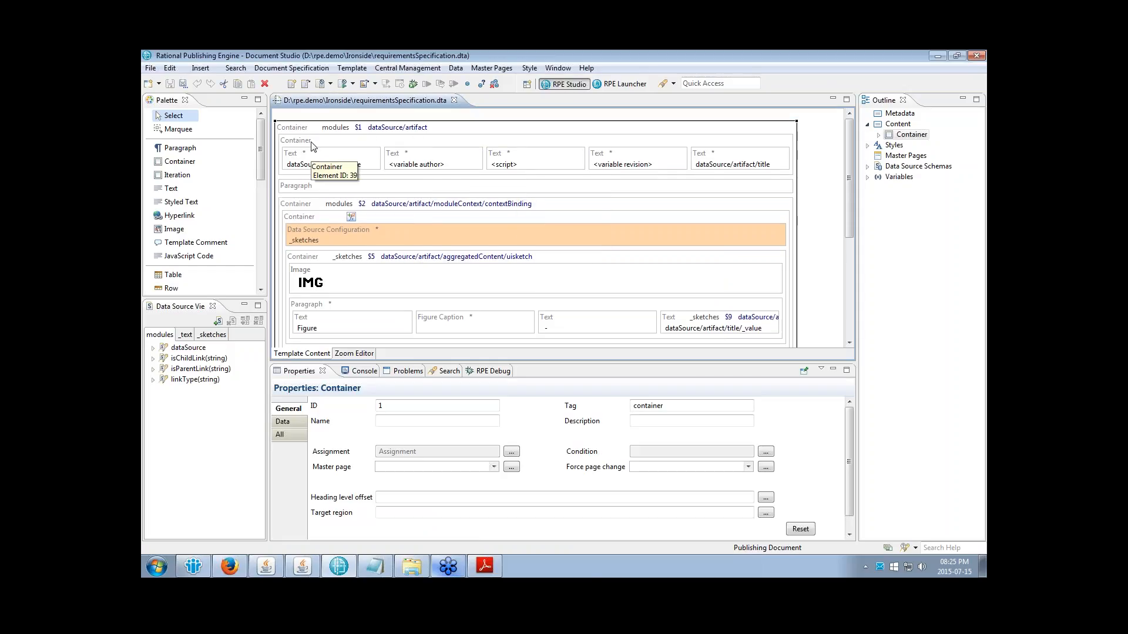
pyautogui.click(314, 147)
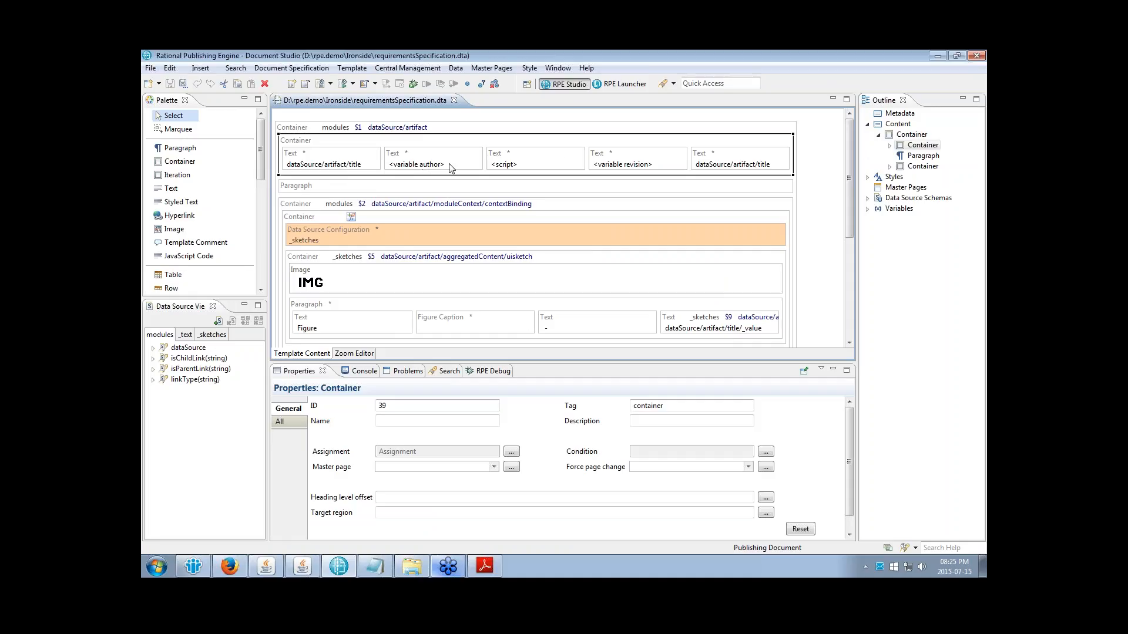
pyautogui.scroll(-2, 508, 264)
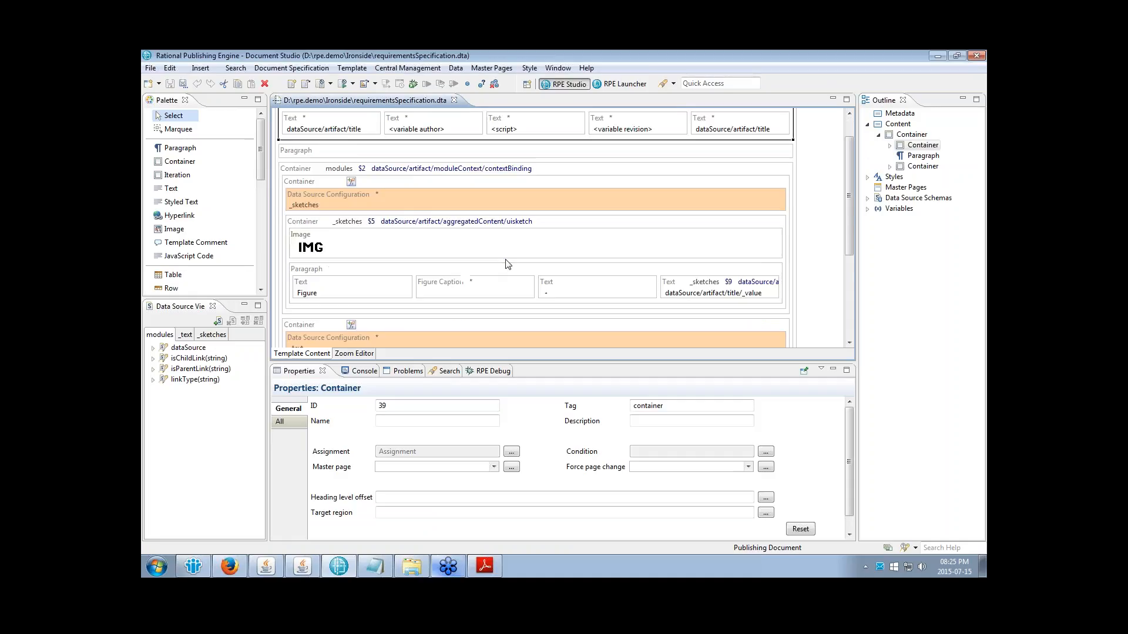
pyautogui.scroll(1, 509, 265)
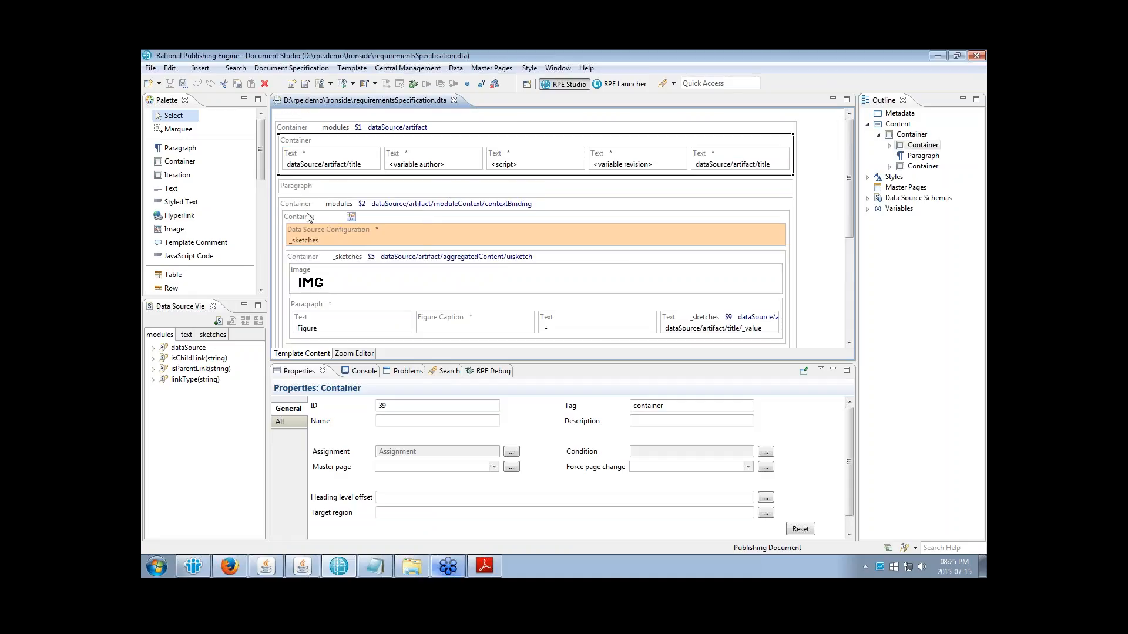
# Step: Inspect the conditional container under the contextBinding query and its _sketches data source configuration
pyautogui.click(309, 217)
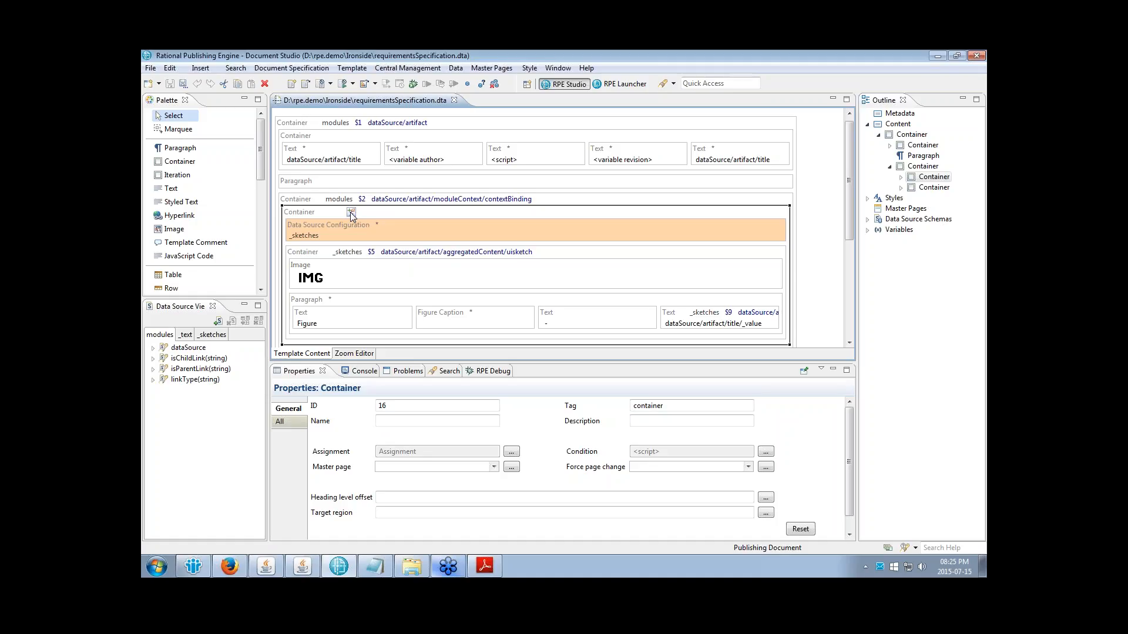
pyautogui.scroll(-1, 351, 213)
pyautogui.click(322, 203)
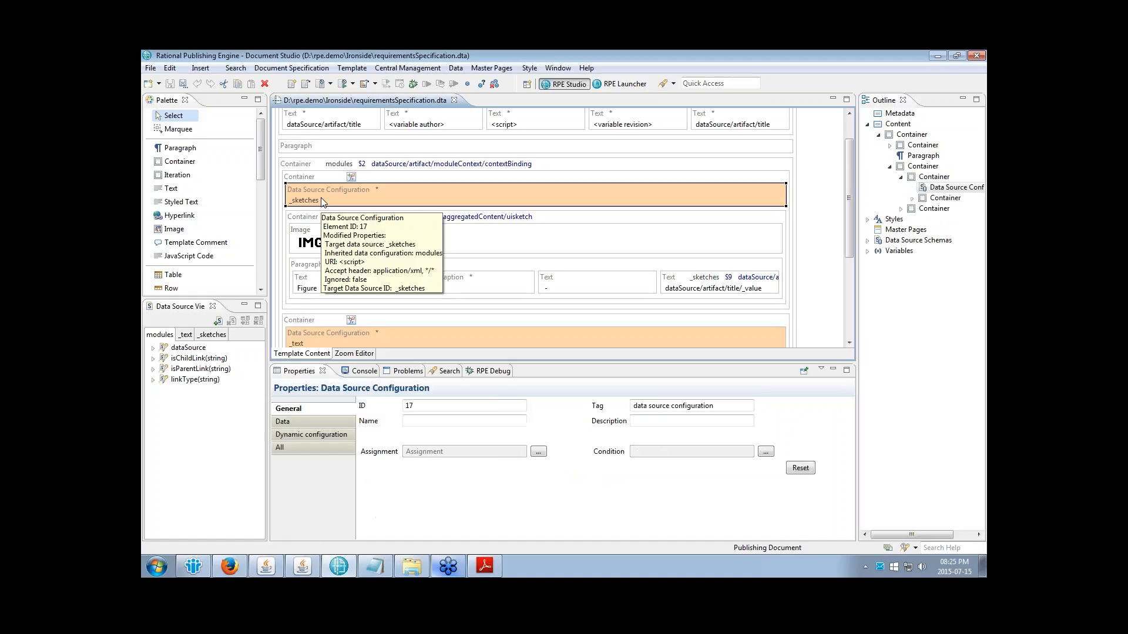
pyautogui.scroll(-2, 327, 194)
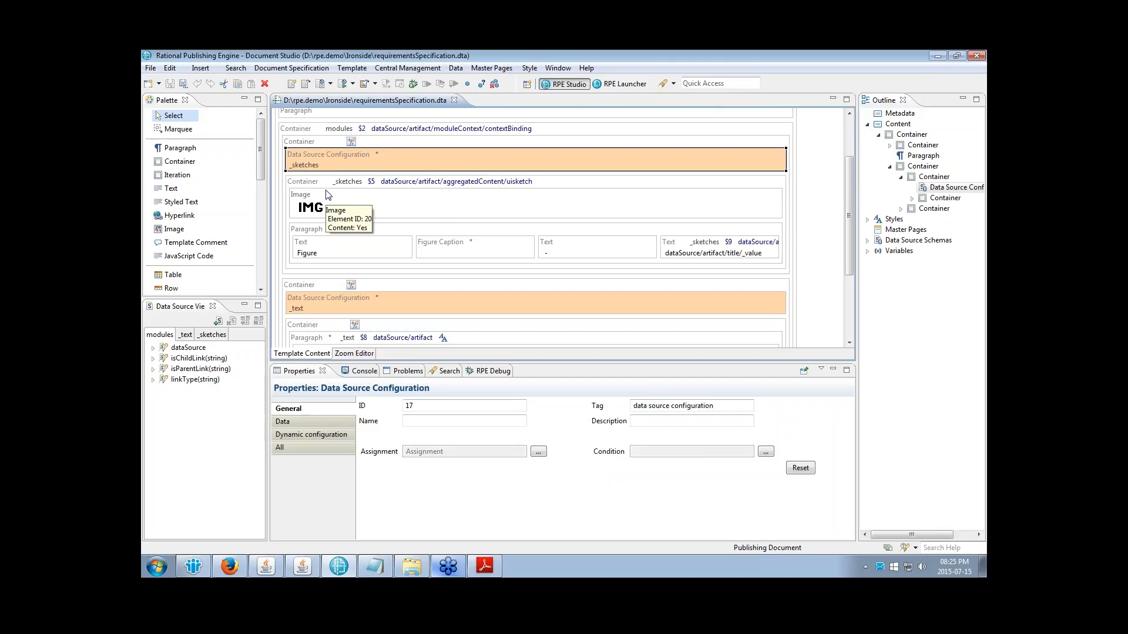
pyautogui.scroll(2, 339, 276)
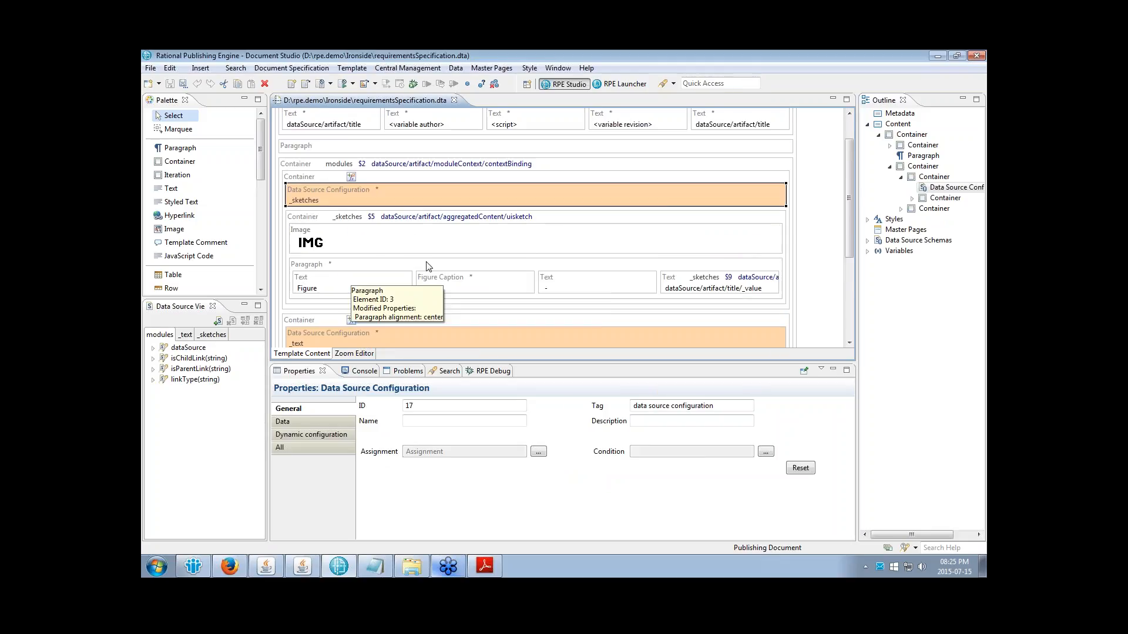
# Step: Inspect the sketch image element and the figure caption and title text in the paragraph below it
pyautogui.click(309, 237)
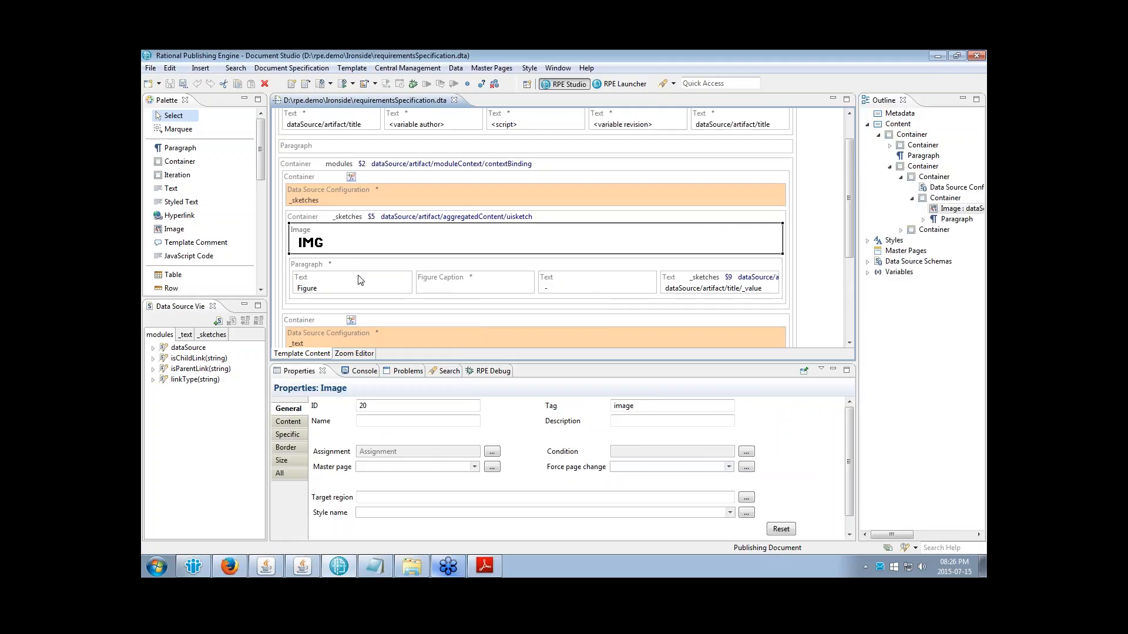
pyautogui.click(460, 285)
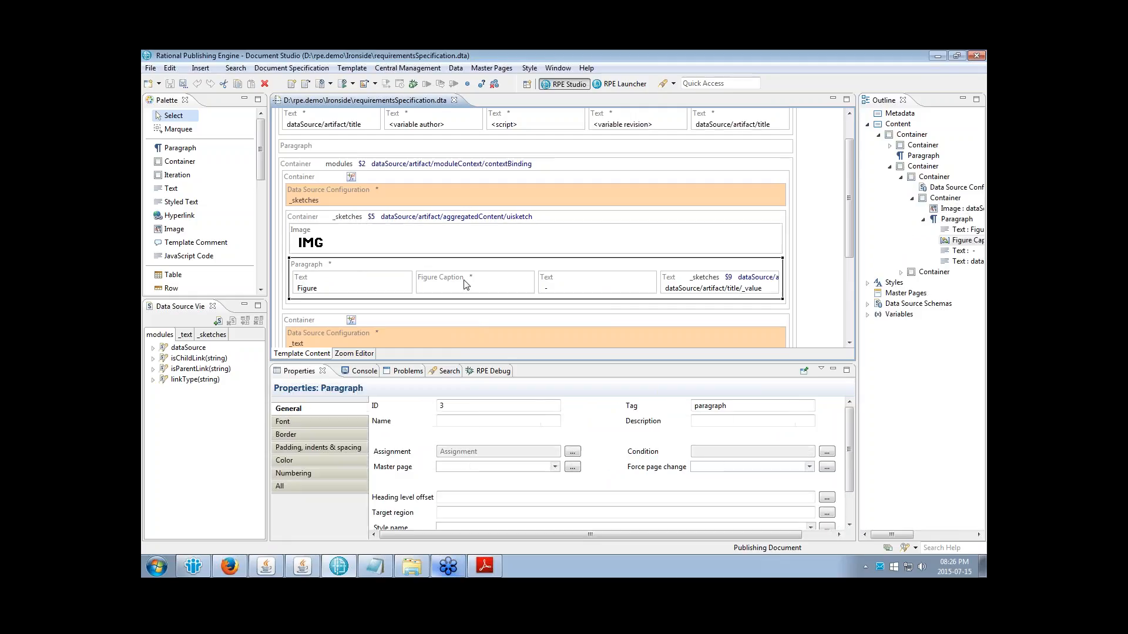
pyautogui.click(461, 286)
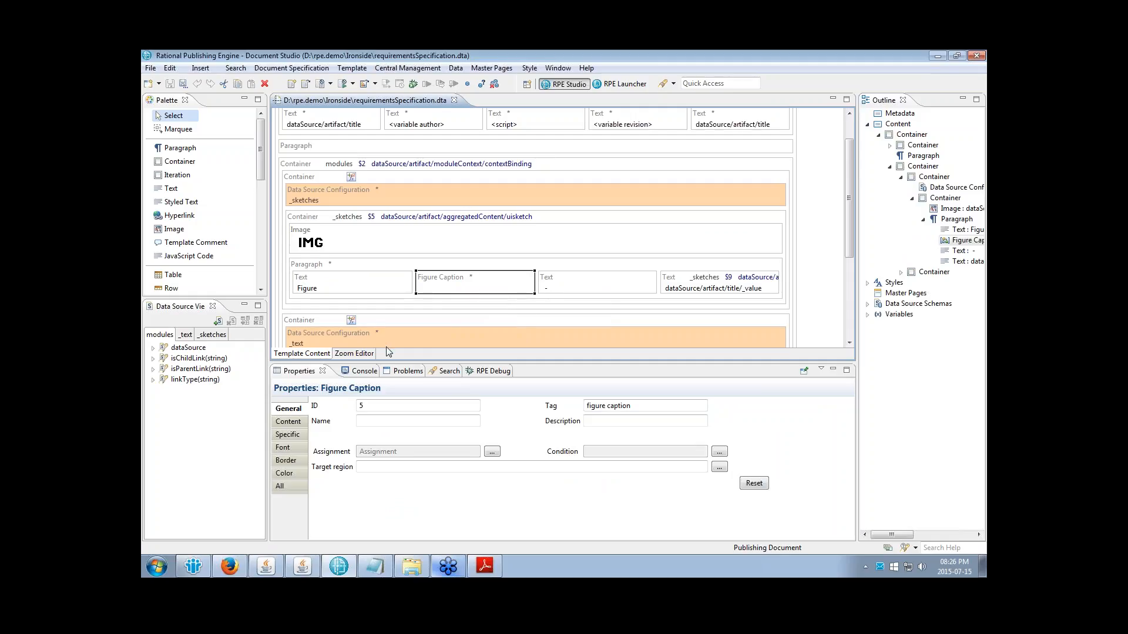
pyautogui.moveTo(701, 298)
pyautogui.click(714, 285)
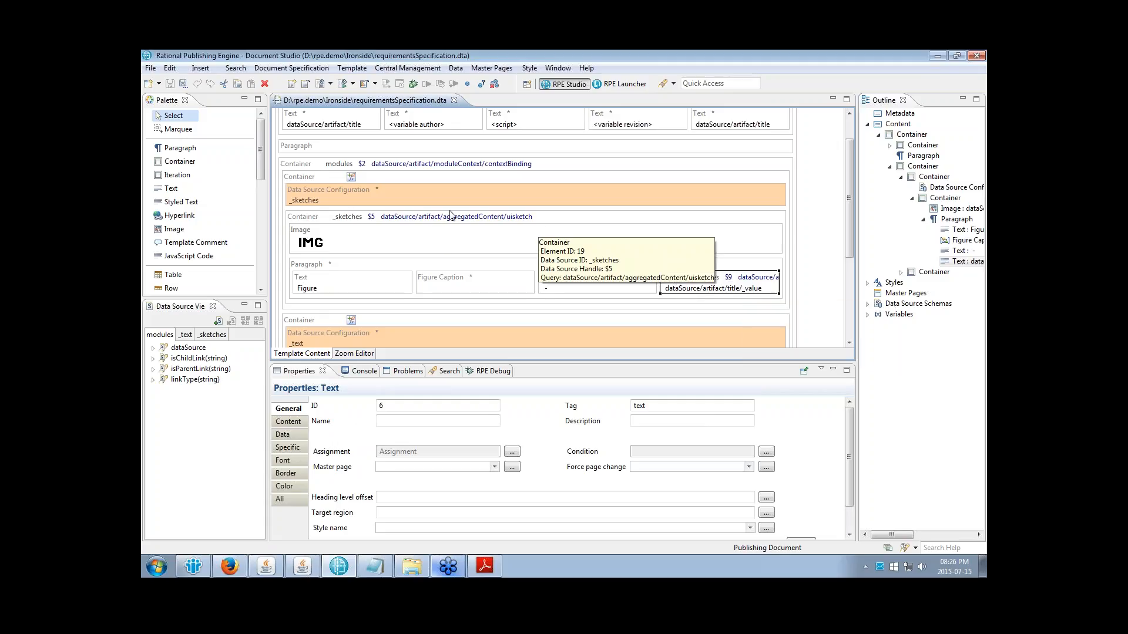
# Step: Switch to the Launcher perspective and open the document specification requirementsSpecification.dsx from the Ironside folder
pyautogui.click(623, 89)
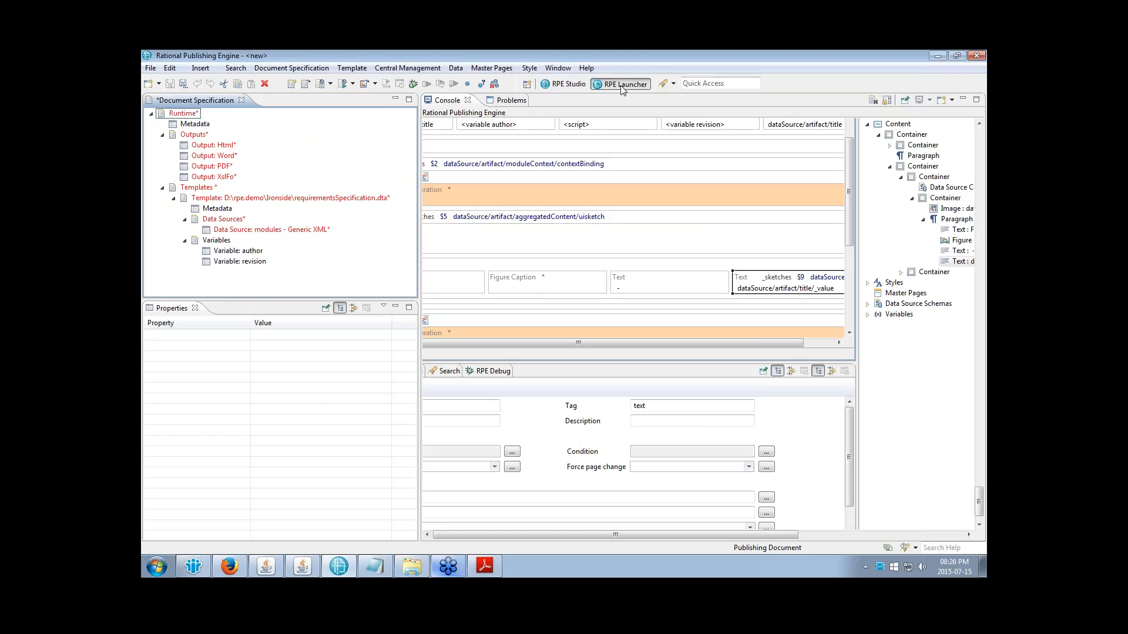
pyautogui.click(150, 69)
pyautogui.click(188, 99)
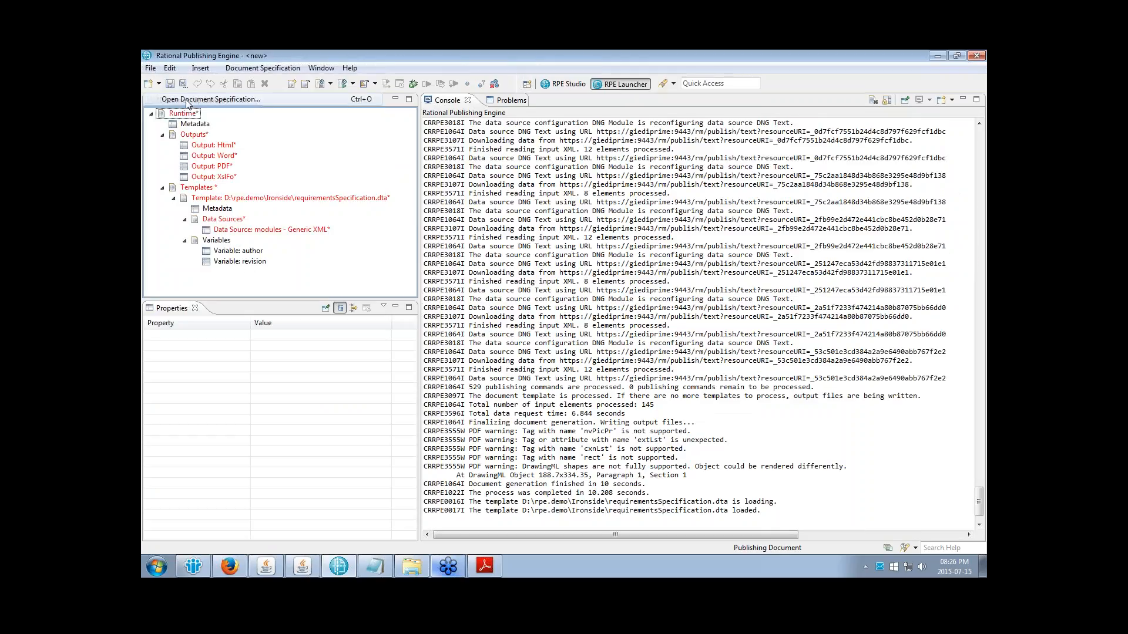
pyautogui.click(625, 315)
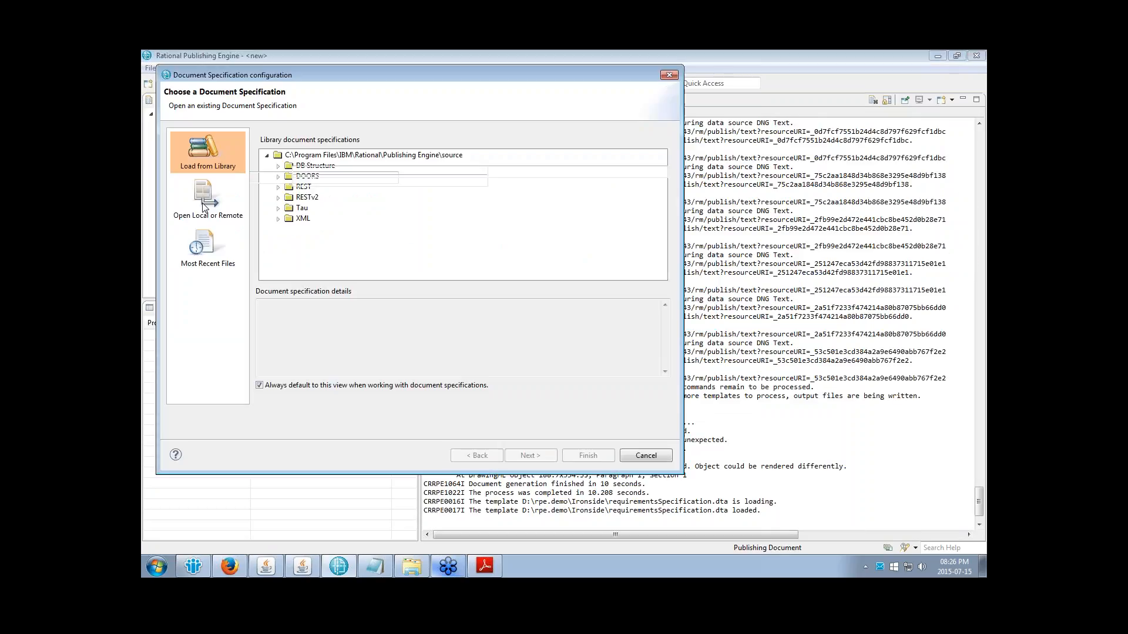
pyautogui.click(650, 188)
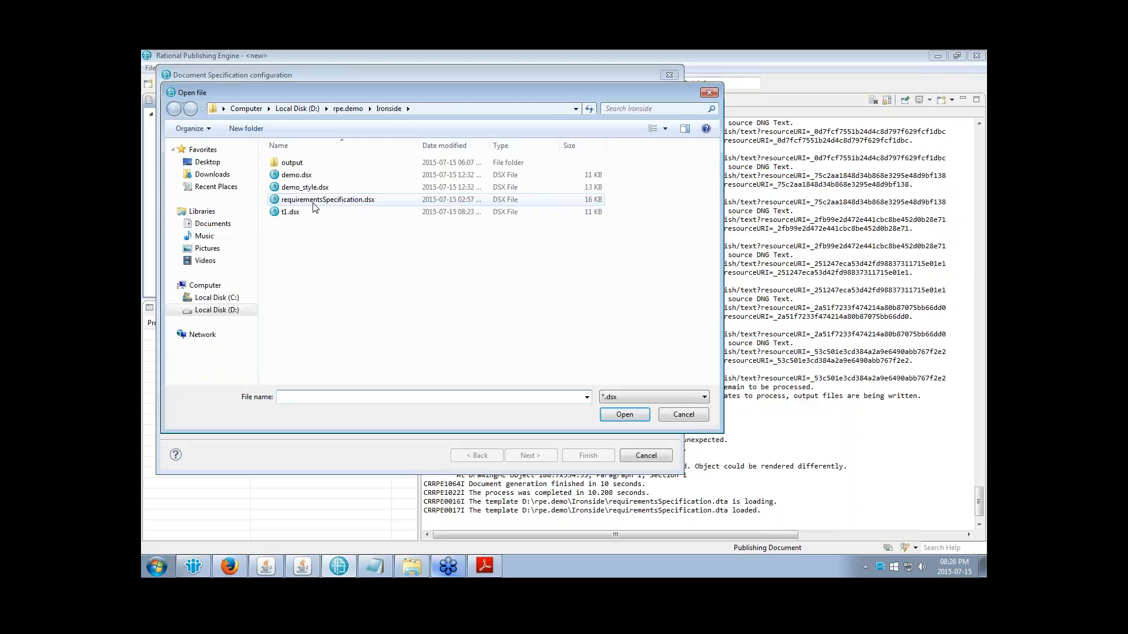
pyautogui.doubleClick(314, 201)
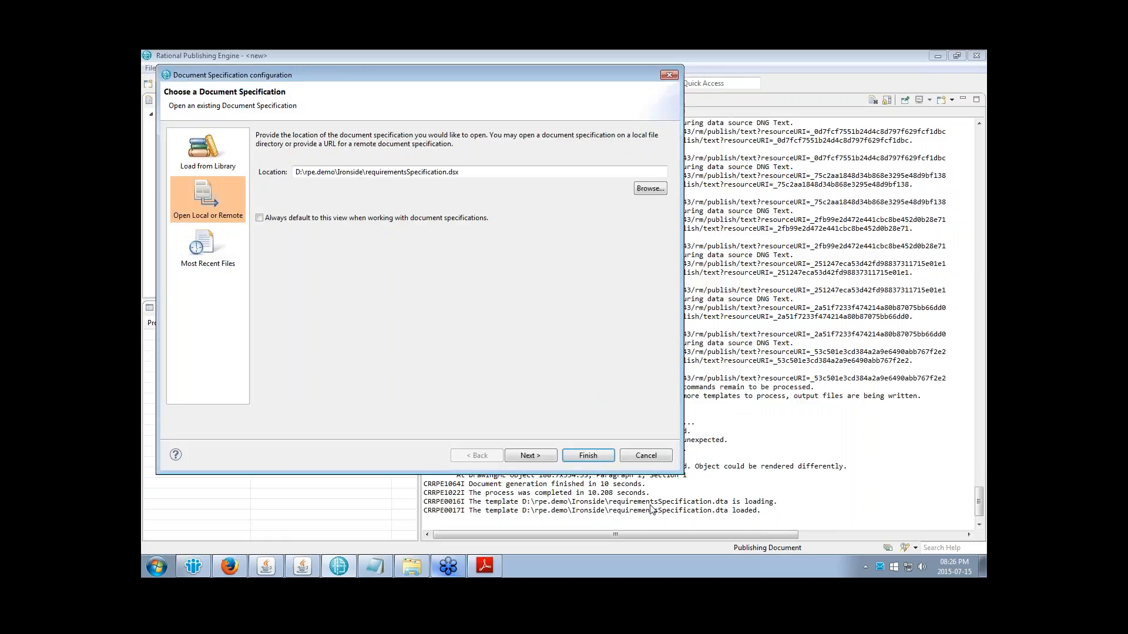
pyautogui.click(584, 457)
# Step: Generate the document from the requirementsSpecification specification and open the resulting requirementsSpecification.docx in Word
pyautogui.click(412, 567)
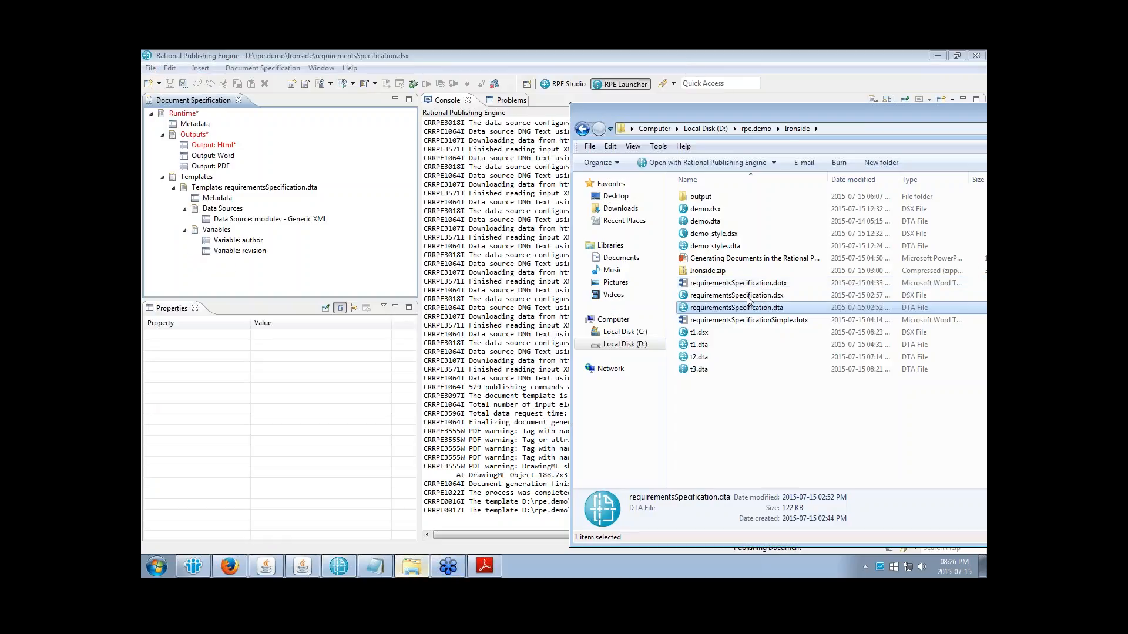
pyautogui.click(368, 229)
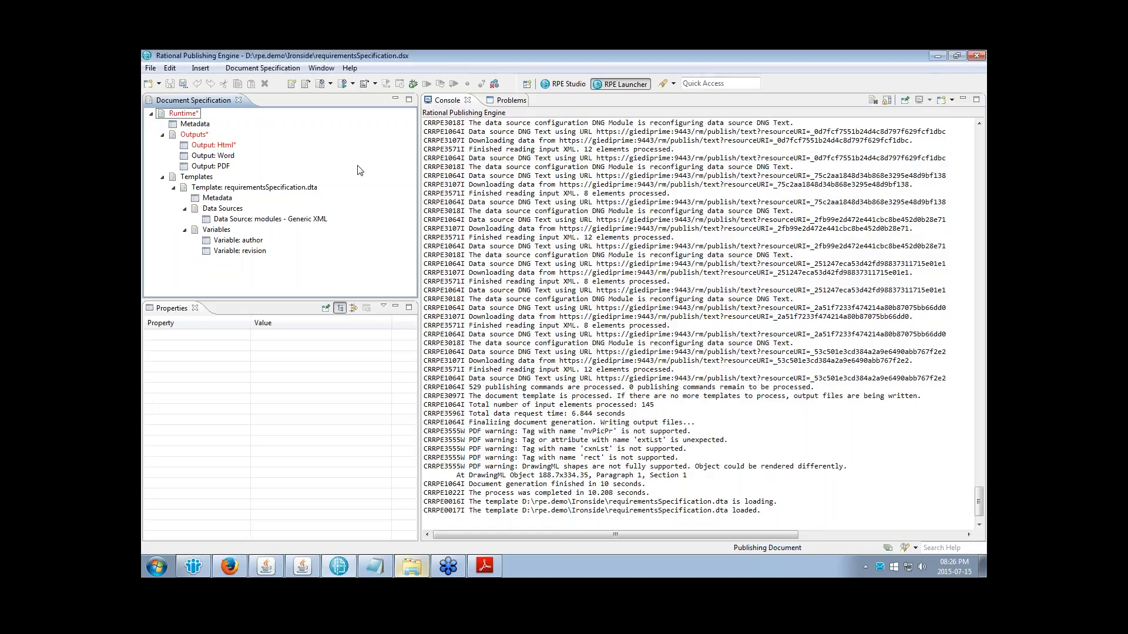
pyautogui.click(353, 84)
pyautogui.click(387, 111)
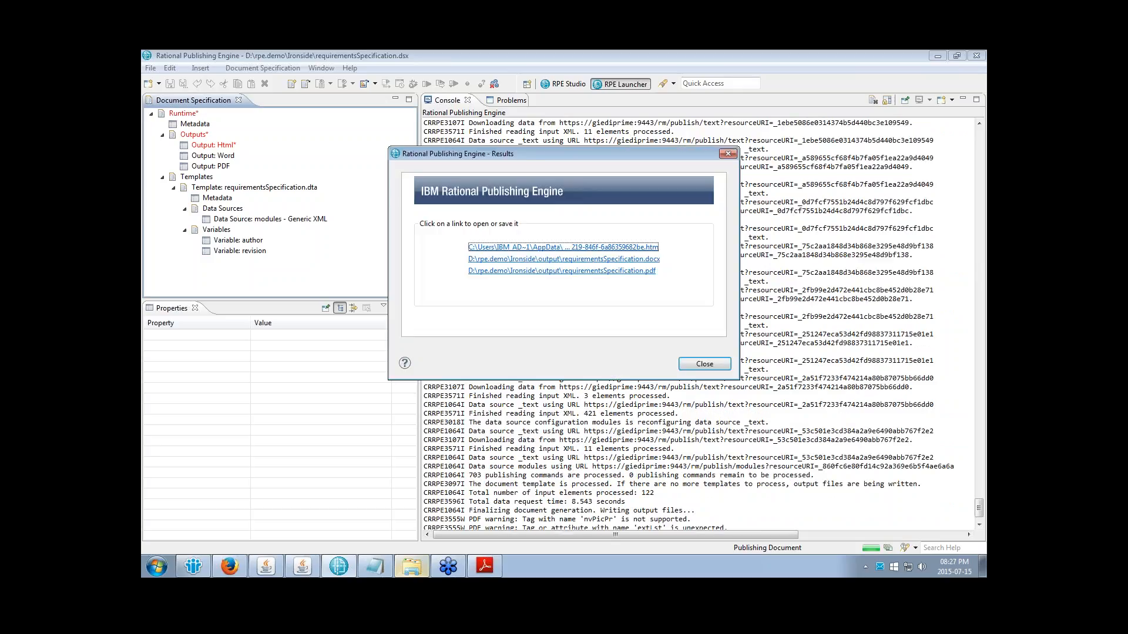
pyautogui.click(583, 260)
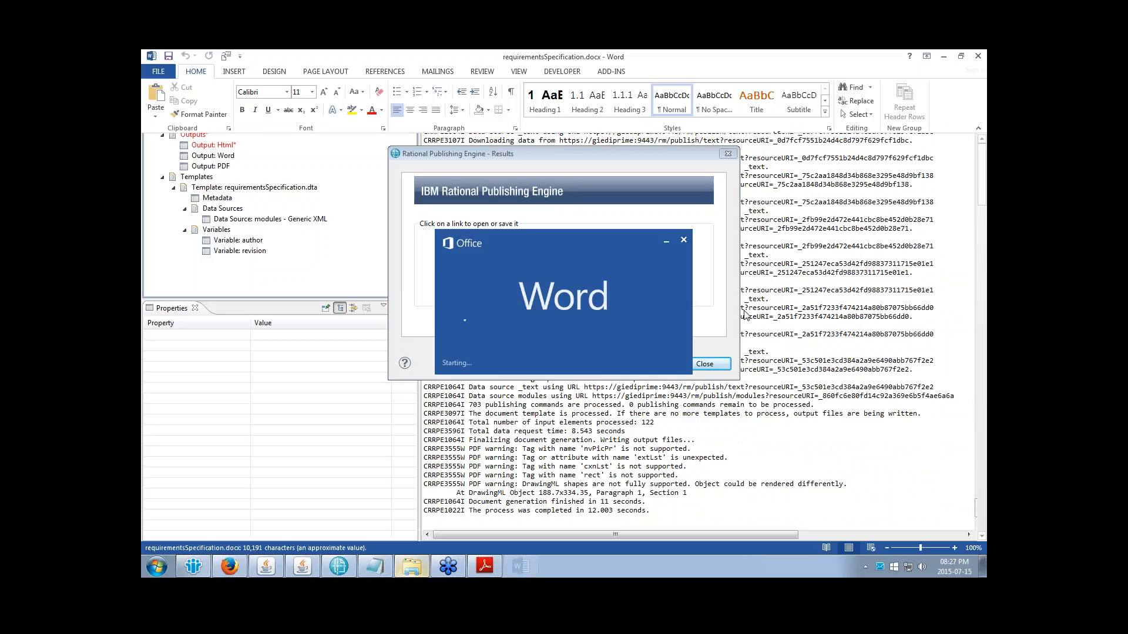
# Step: Review the Table of Figures in the generated document and follow its link to the Log In Page figure
pyautogui.scroll(-10, 610, 292)
pyautogui.scroll(-10, 608, 289)
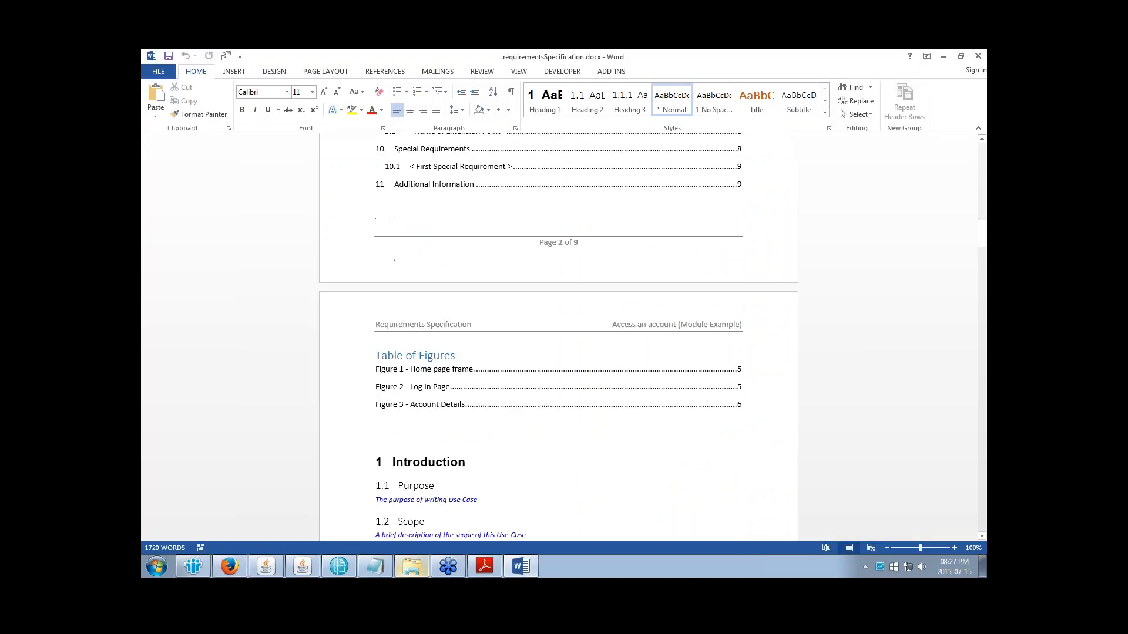
pyautogui.moveTo(376, 251); pyautogui.dragTo(465, 281)
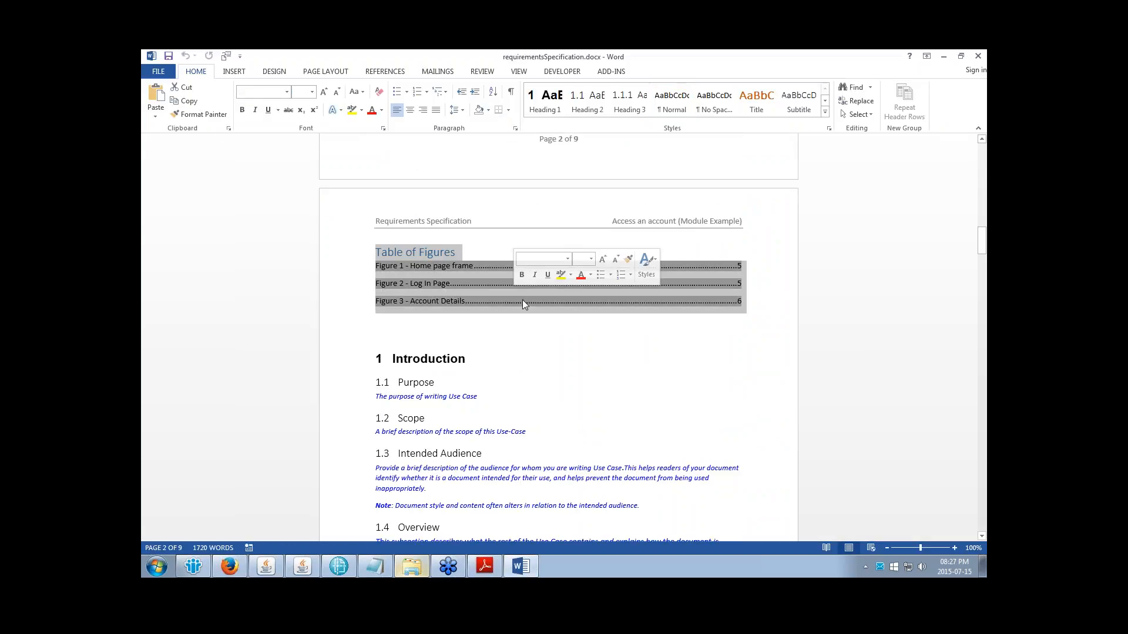
pyautogui.click(492, 335)
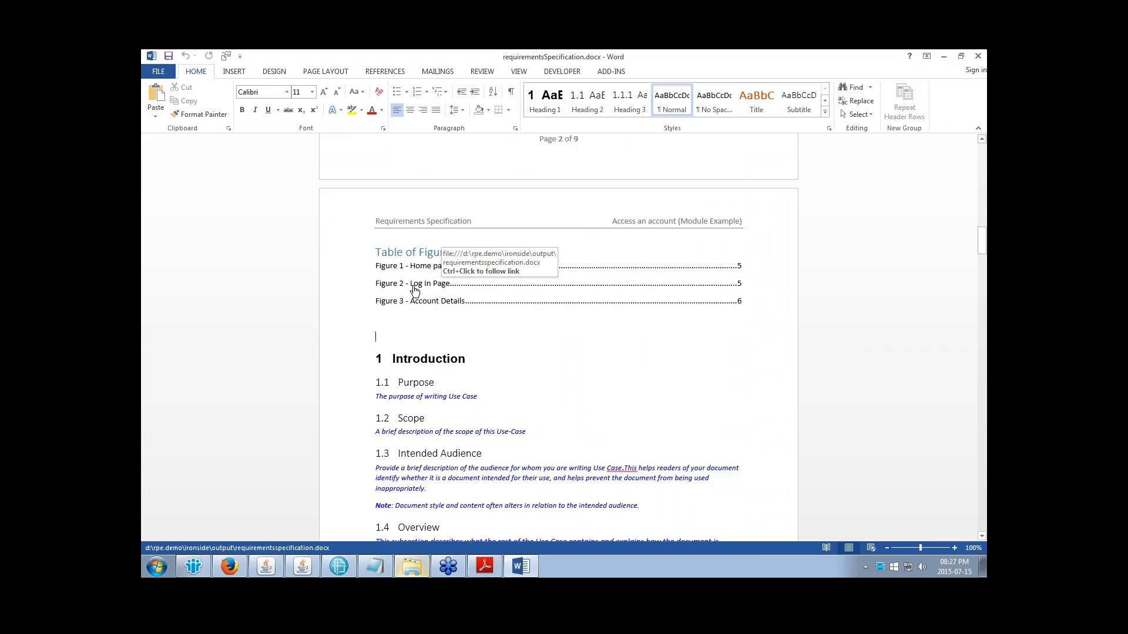
pyautogui.keyDown('ctrl'); pyautogui.click(423, 284); pyautogui.keyUp('ctrl')
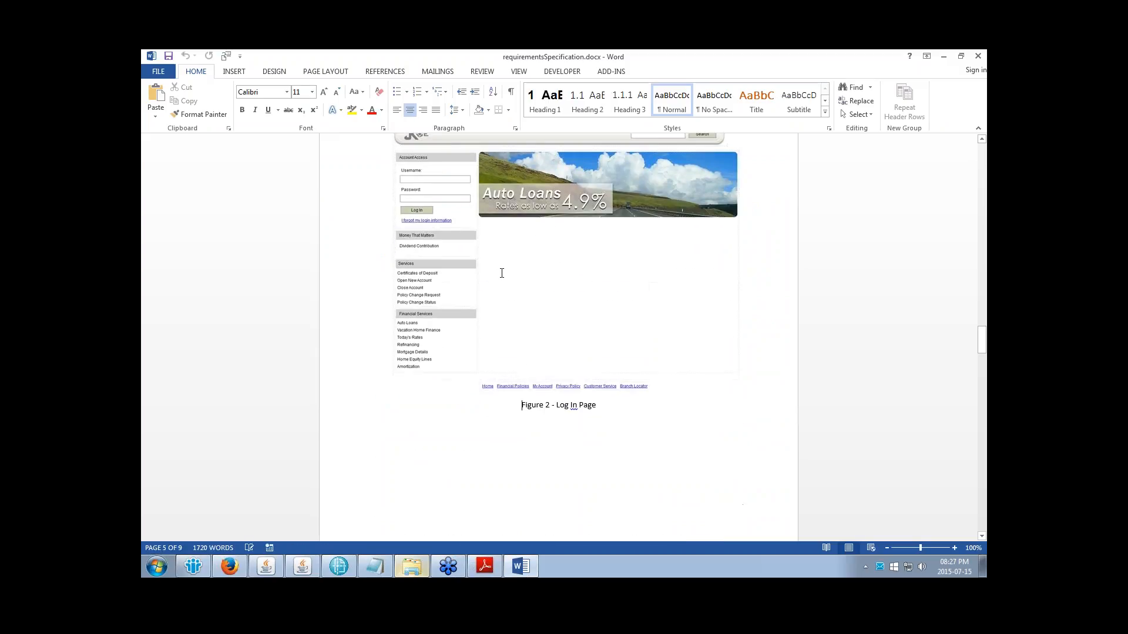
# Step: Inspect the Log In Page figure's caption, its number field options and the image above it
pyautogui.tripleClick(607, 422)
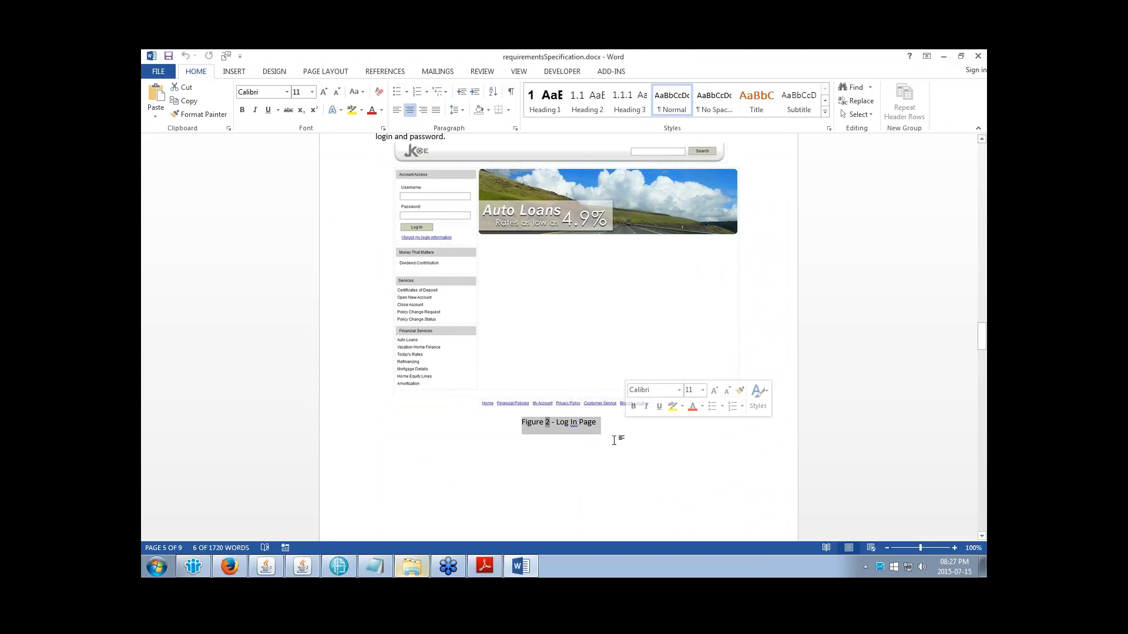
pyautogui.rightClick(547, 424)
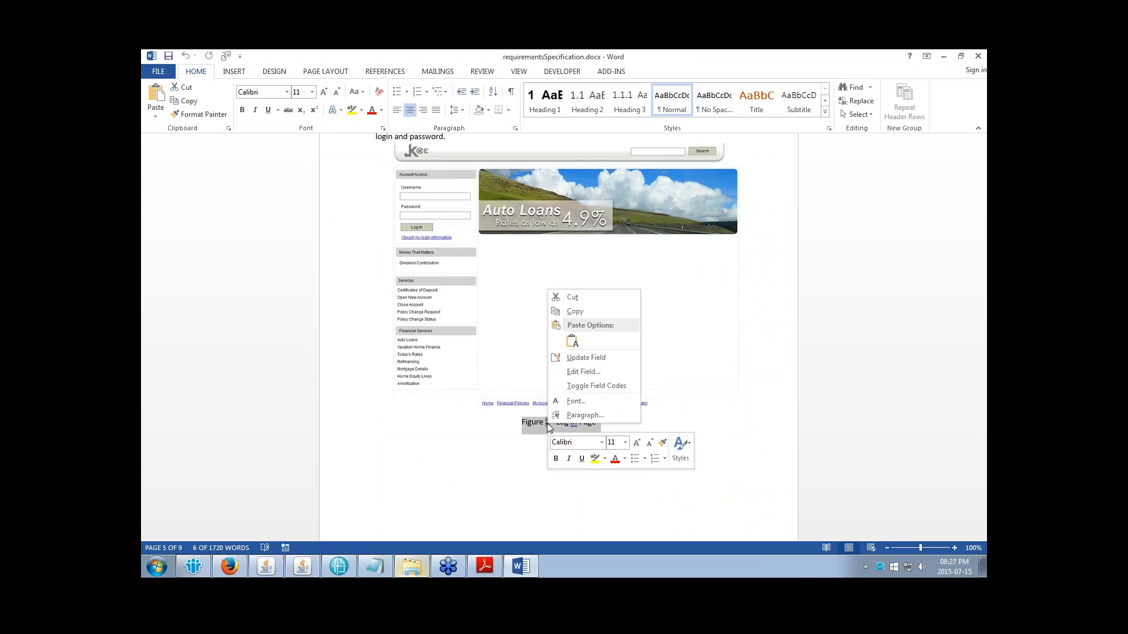
pyautogui.click(586, 374)
pyautogui.press('Escape')
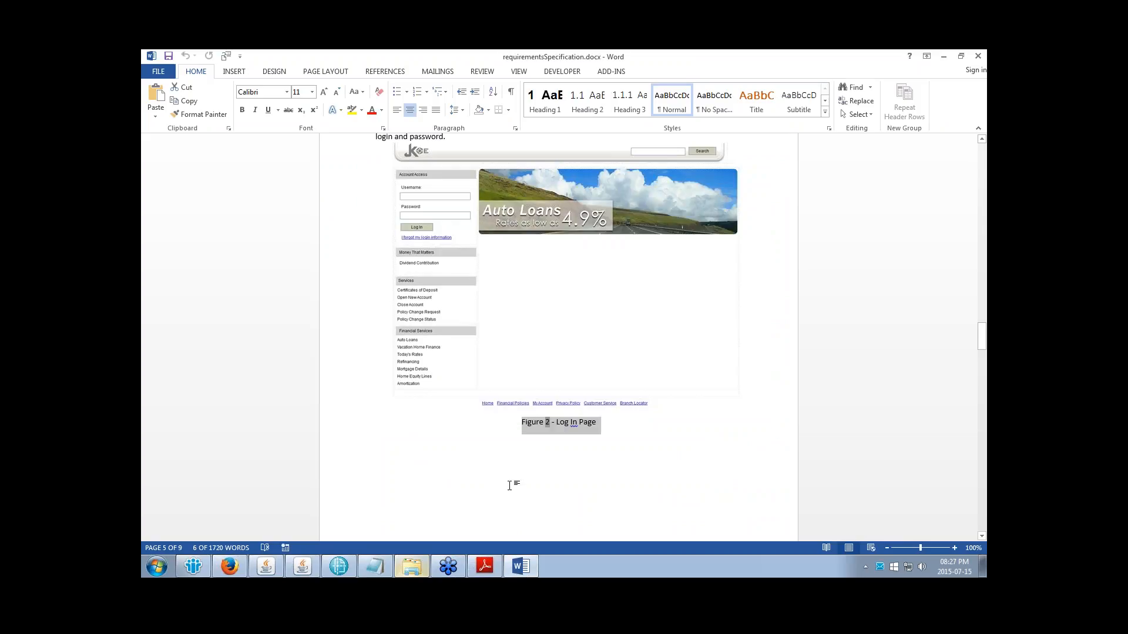
pyautogui.click(595, 295)
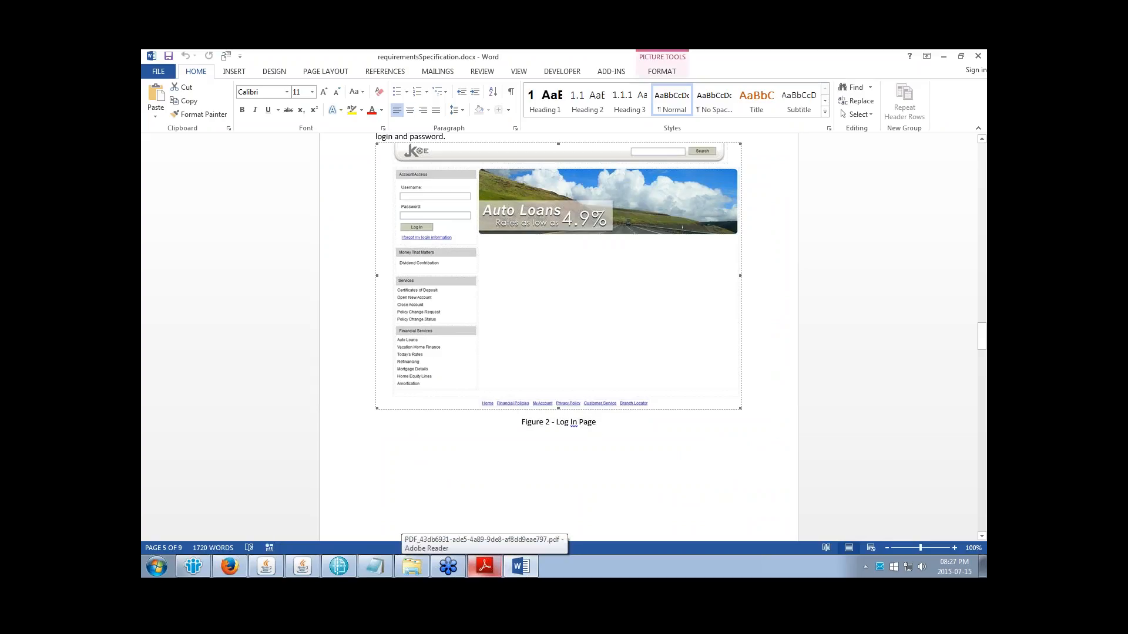
# Step: Return to the requirementsSpecification.dta template in Document Studio, dismissing the generation results, and examine its image and Figure Caption elements
pyautogui.click(331, 576)
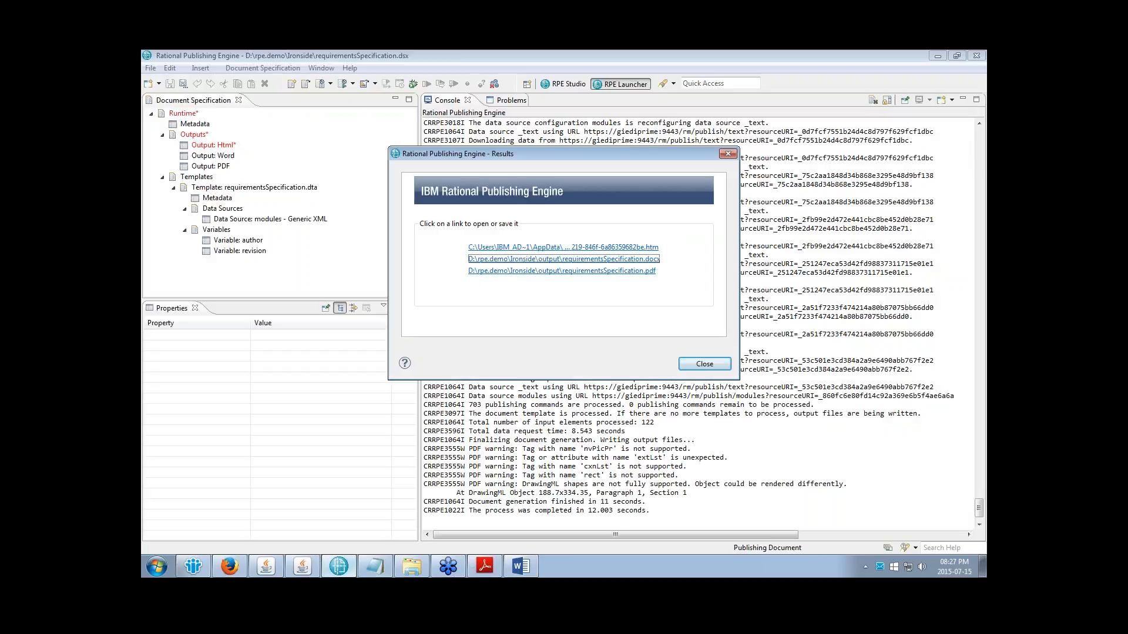
pyautogui.click(705, 363)
pyautogui.click(546, 84)
pyautogui.click(423, 242)
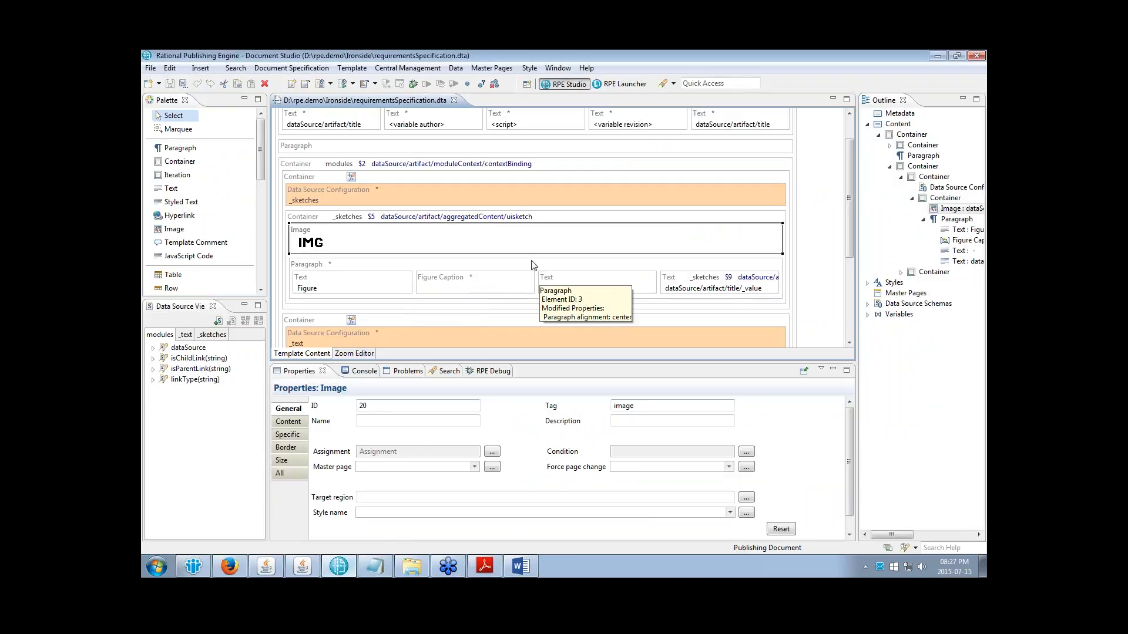
pyautogui.click(452, 282)
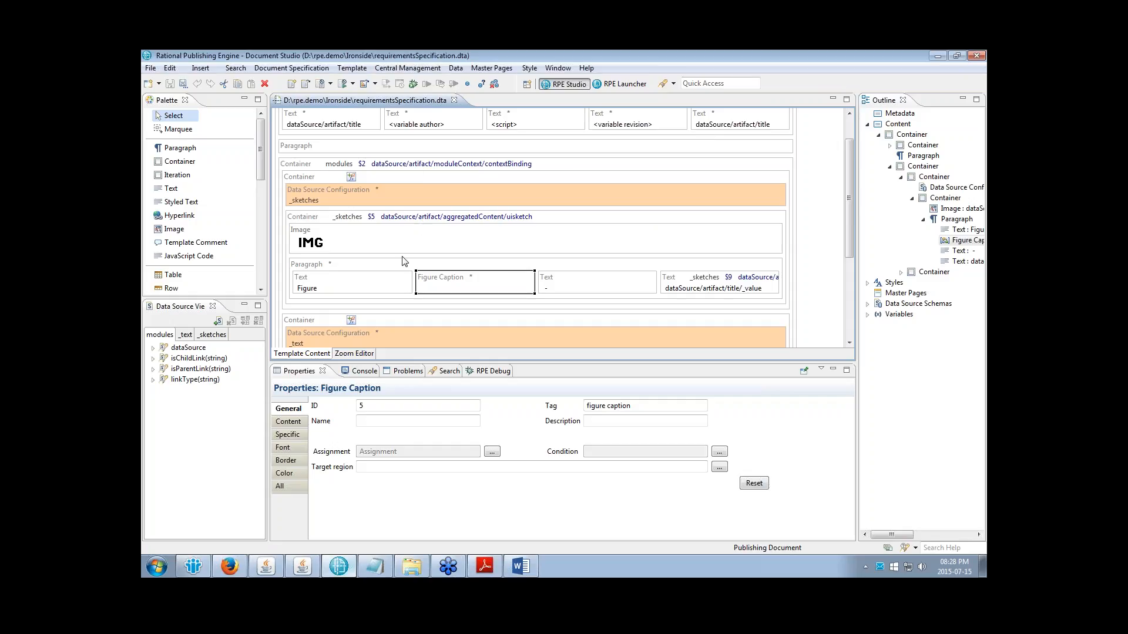
# Step: Look over the _sketches and _text data source configurations and their containers in the template
pyautogui.moveTo(403, 262)
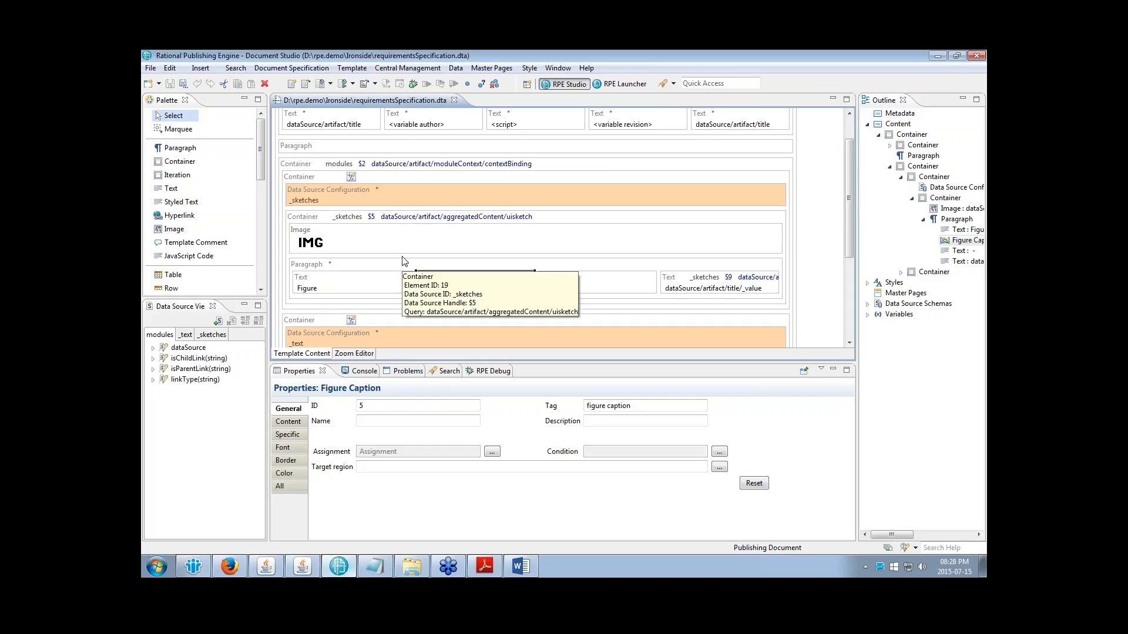
pyautogui.scroll(1, 405, 259)
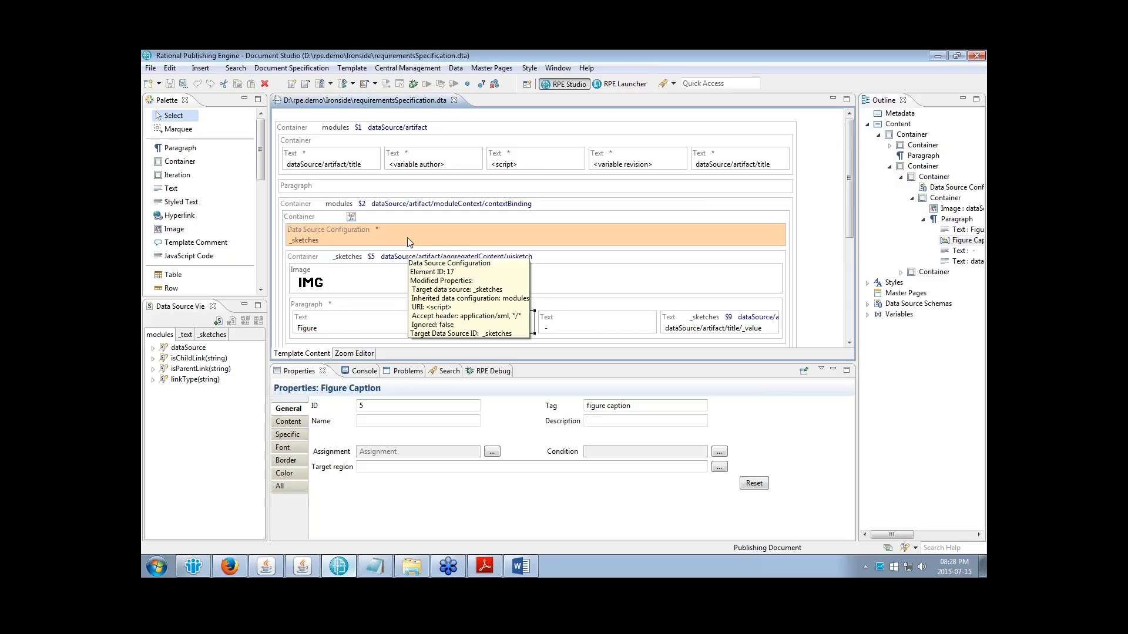
pyautogui.scroll(-3, 625, 343)
pyautogui.scroll(3, 628, 334)
pyautogui.scroll(-5, 630, 322)
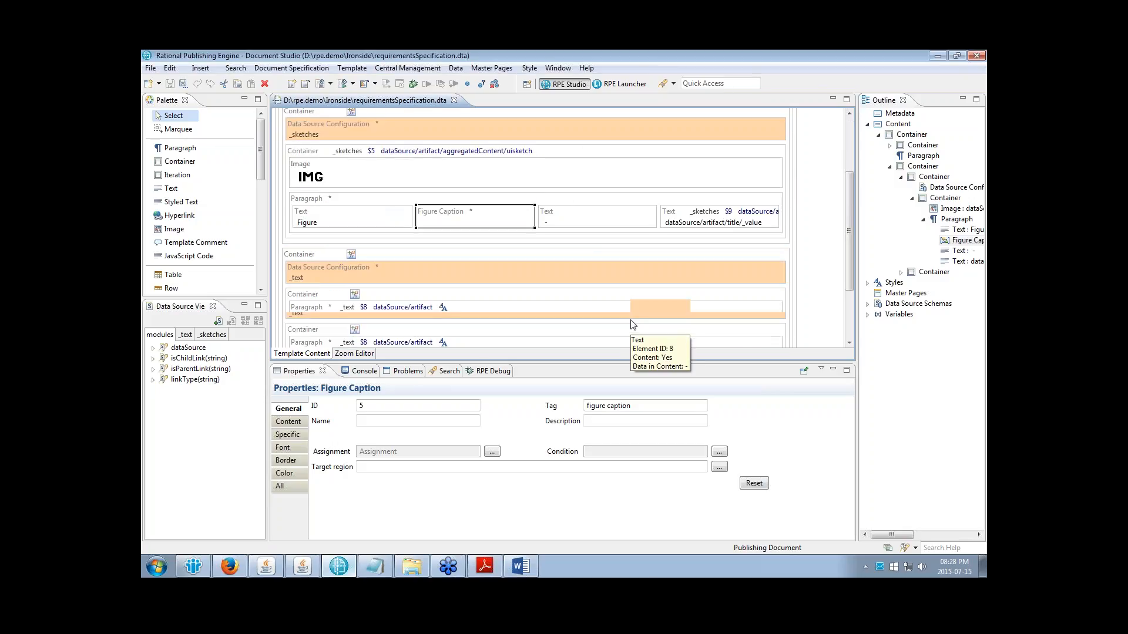
pyautogui.scroll(3, 630, 322)
pyautogui.scroll(3, 521, 232)
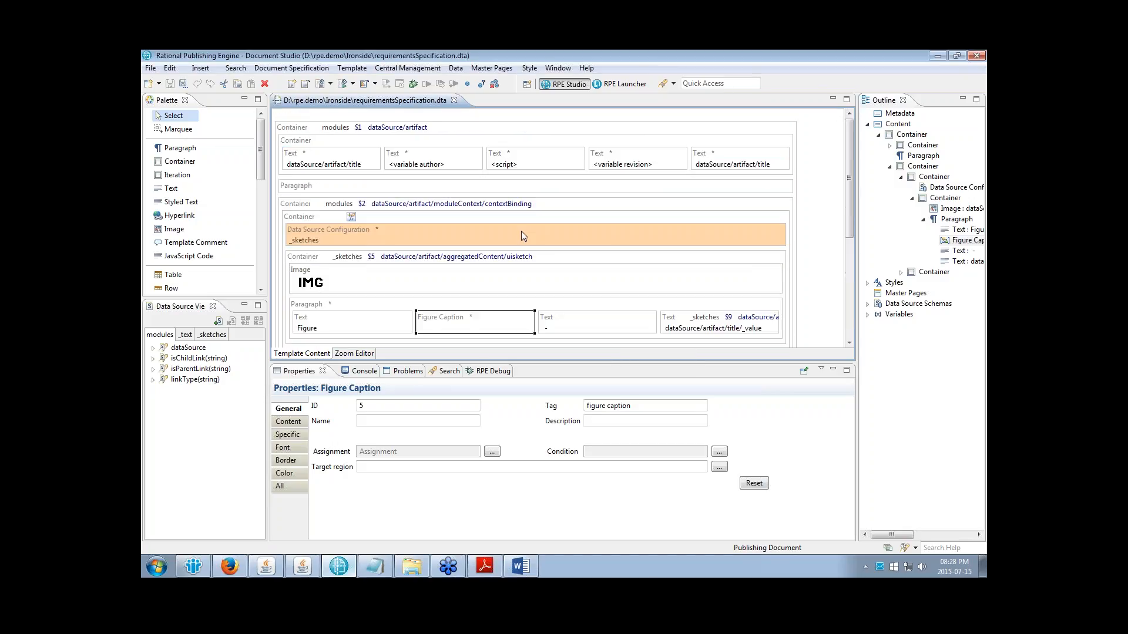
# Step: Insert a Bookmark element before the image in the uisketch container and return to the Select tool
pyautogui.moveTo(520, 232)
pyautogui.moveTo(261, 140); pyautogui.dragTo(263, 211)
pyautogui.click(184, 205)
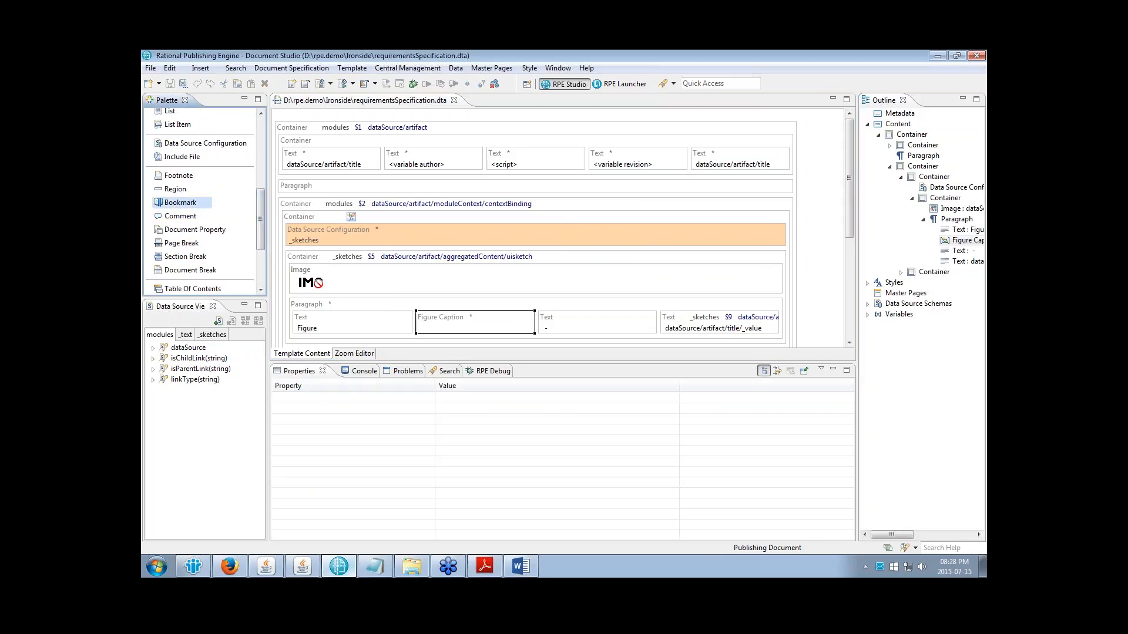
pyautogui.click(292, 284)
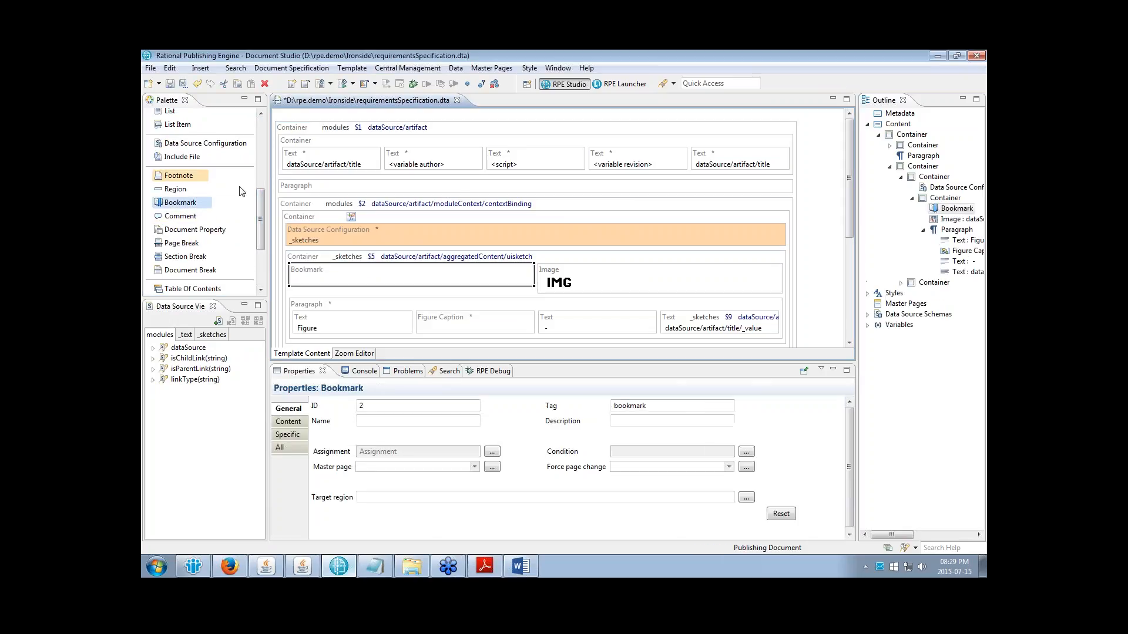
pyautogui.moveTo(259, 213); pyautogui.dragTo(257, 138)
pyautogui.click(178, 117)
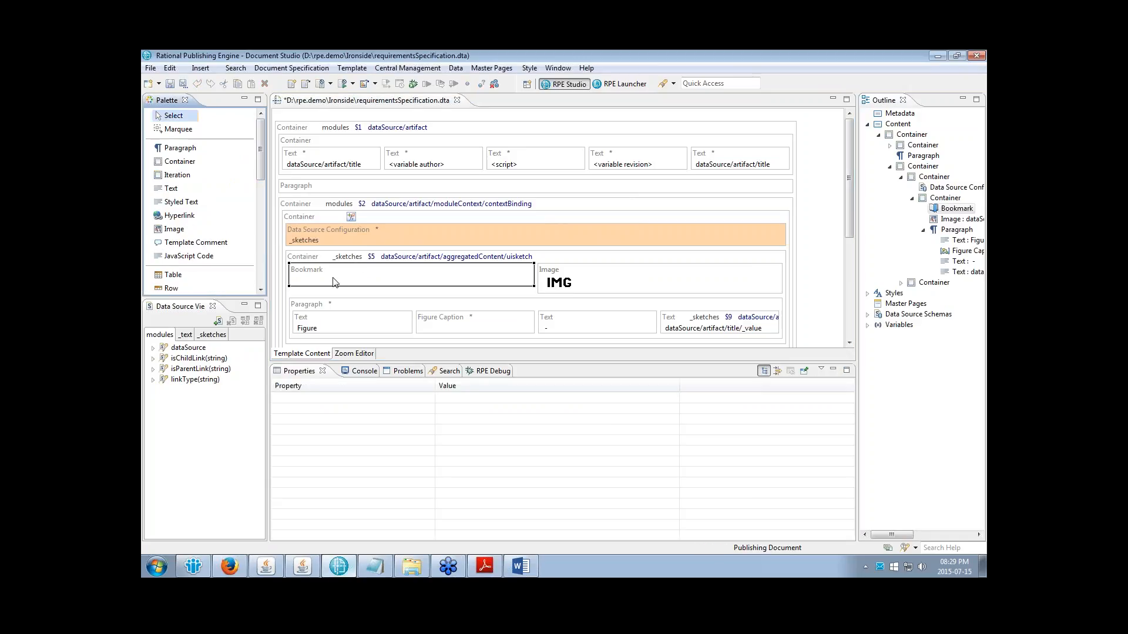
pyautogui.click(336, 281)
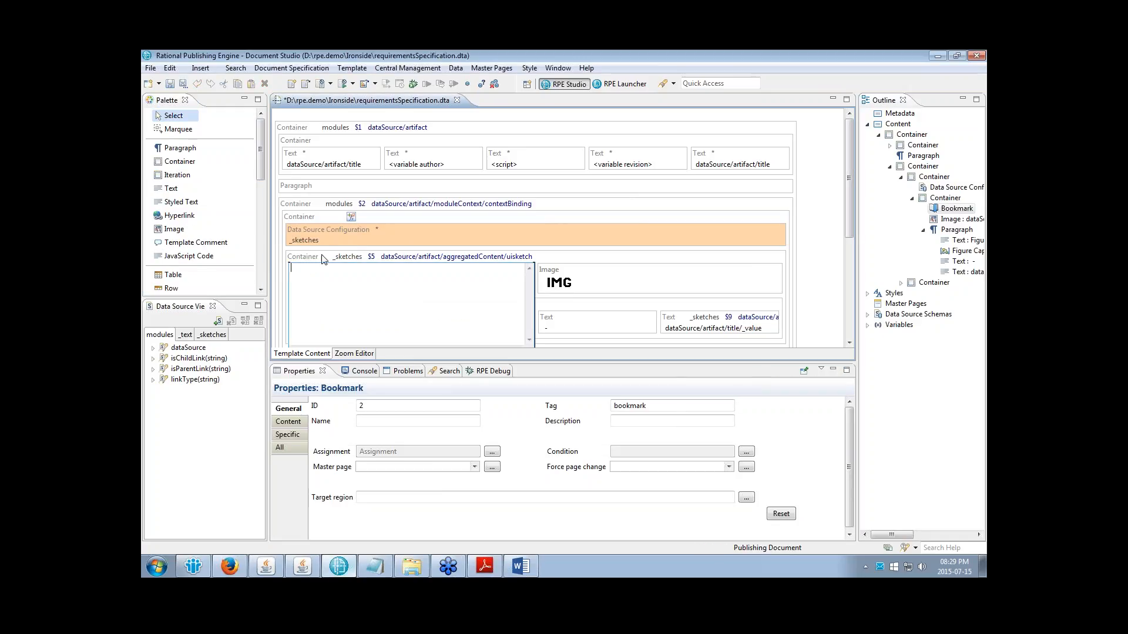
pyautogui.press('Escape')
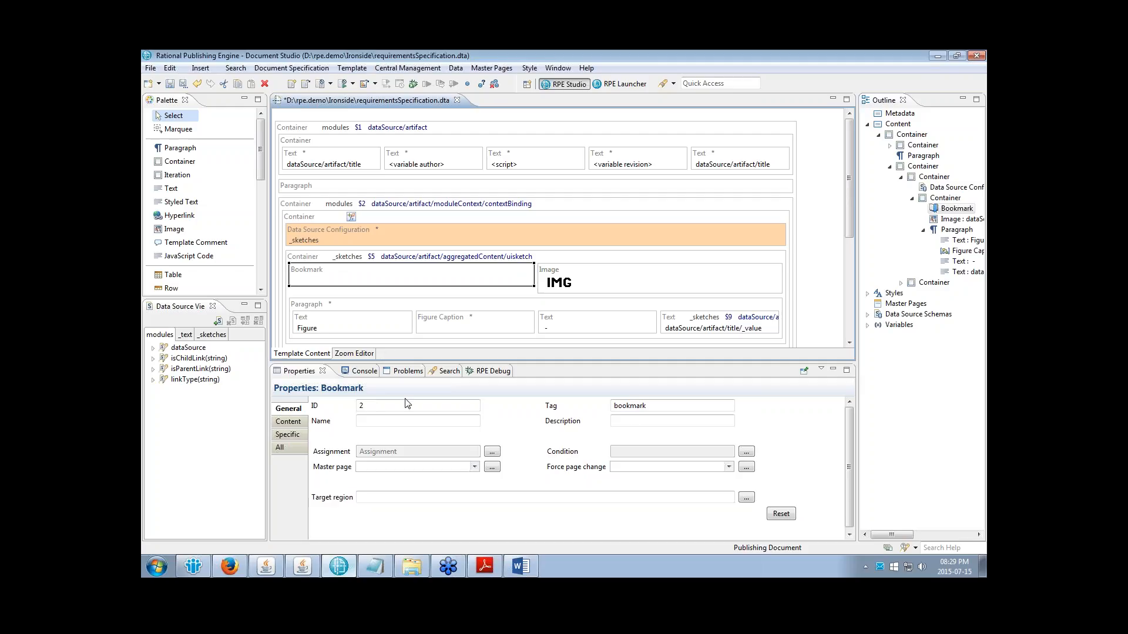
pyautogui.click(287, 422)
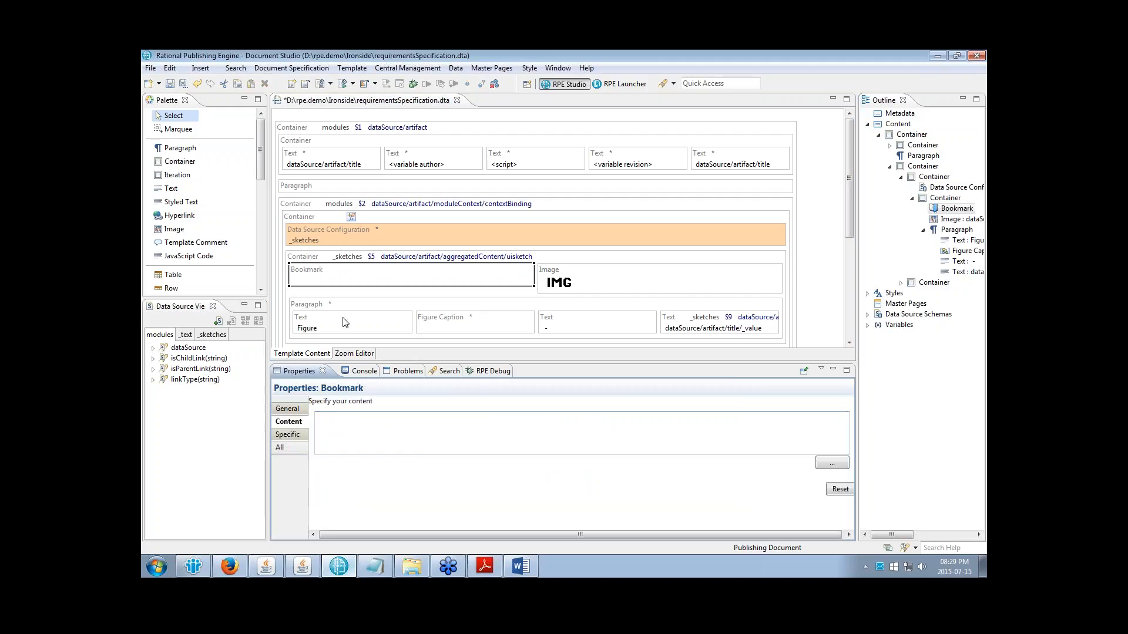
# Step: Set the bookmark's content to a data expression using the section attribute of the $2 dataSource/artifact/moduleContext/contextBinding query
pyautogui.doubleClick(346, 280)
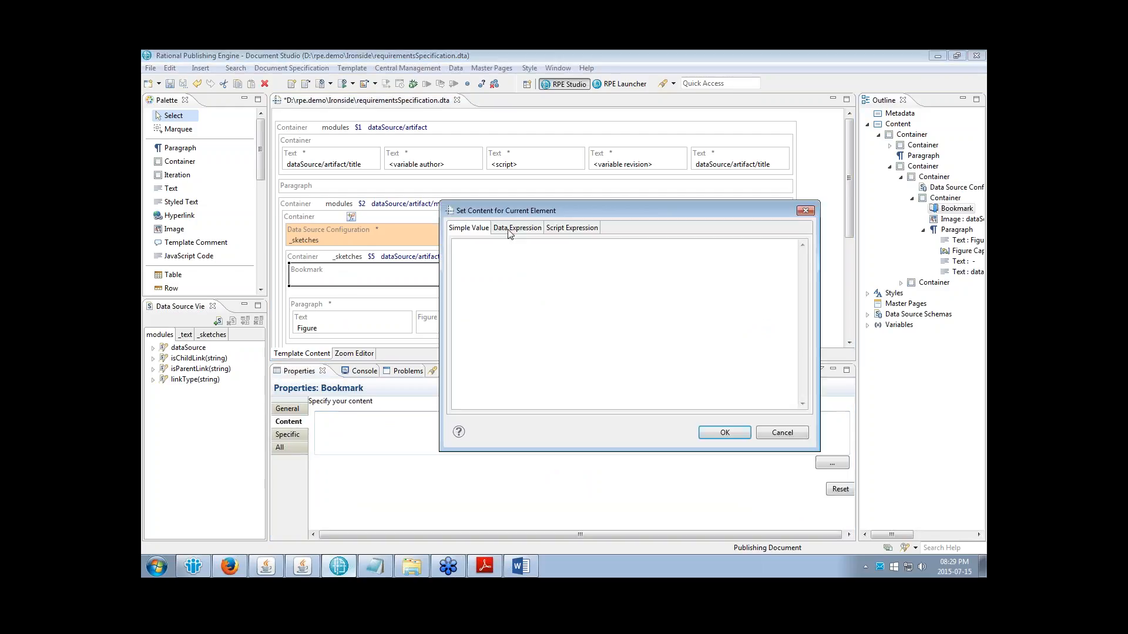
pyautogui.click(517, 228)
pyautogui.click(462, 257)
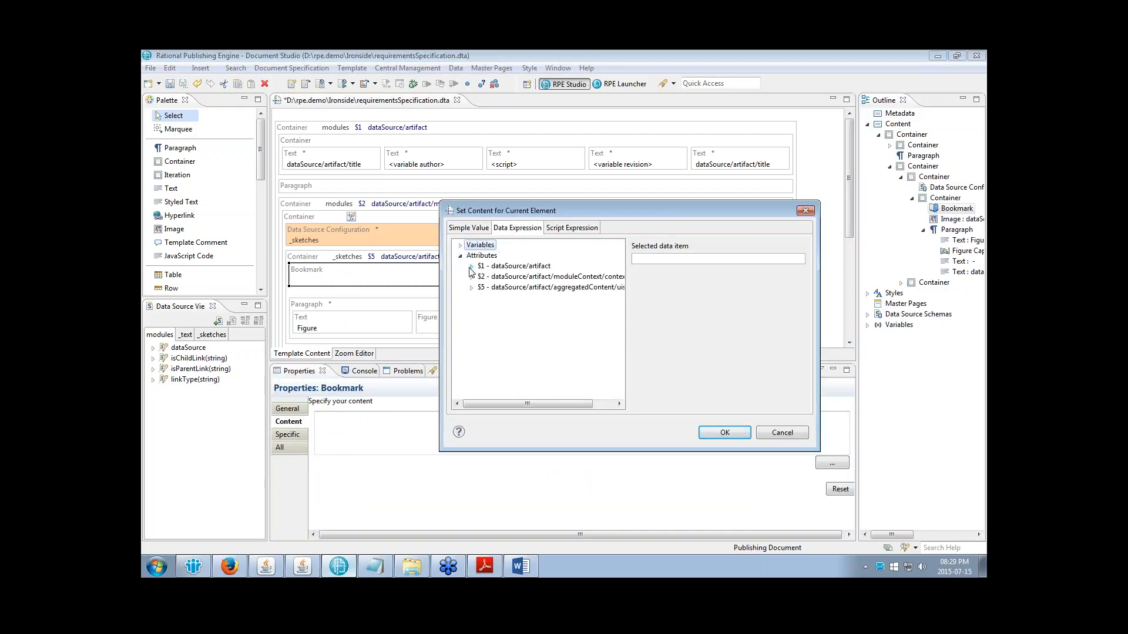
pyautogui.click(475, 288)
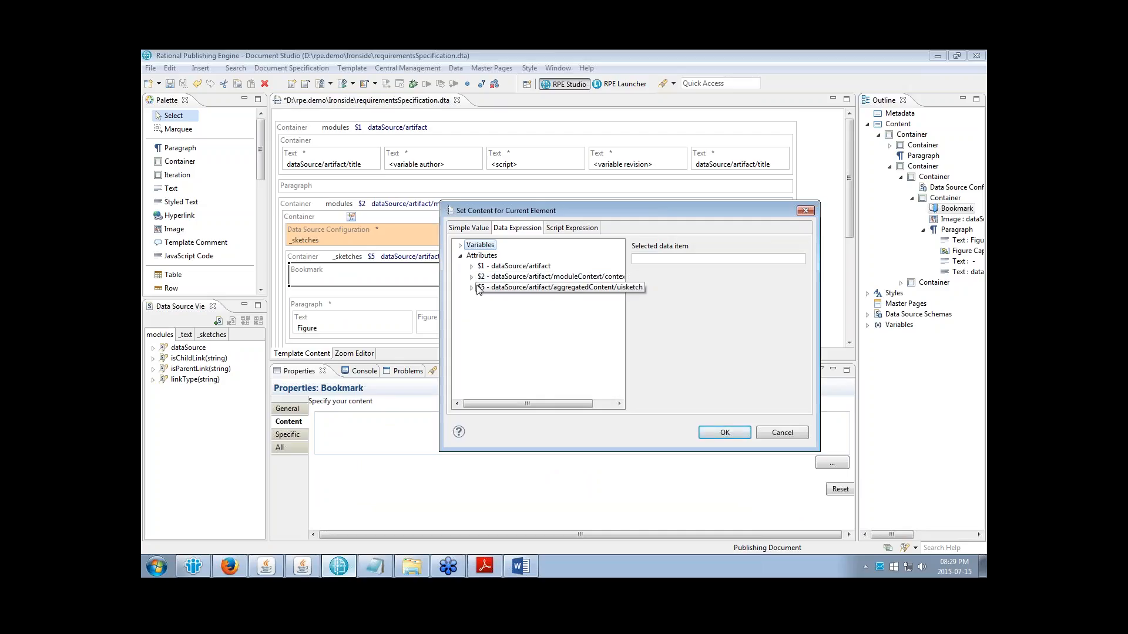
pyautogui.doubleClick(478, 287)
pyautogui.click(504, 300)
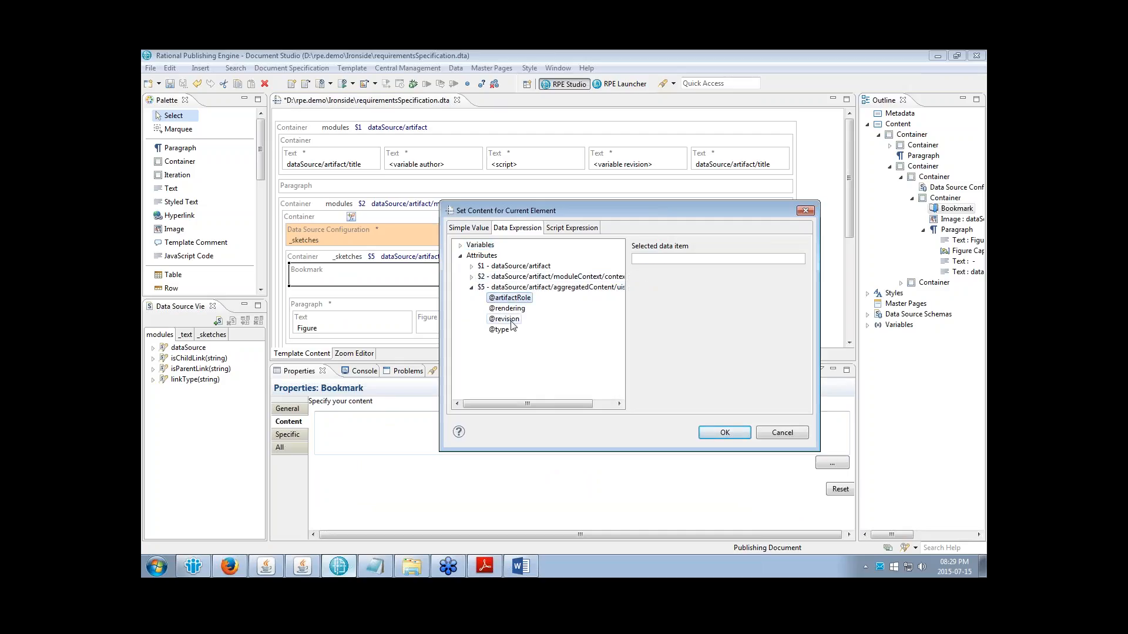
pyautogui.click(472, 276)
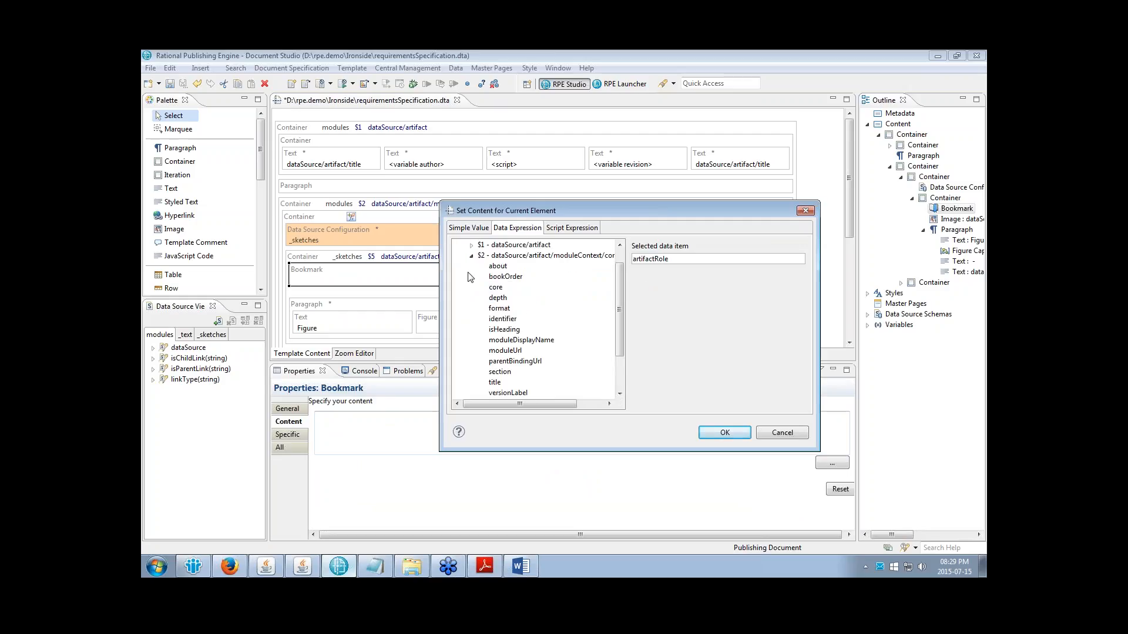
pyautogui.click(498, 266)
pyautogui.scroll(-1, 531, 315)
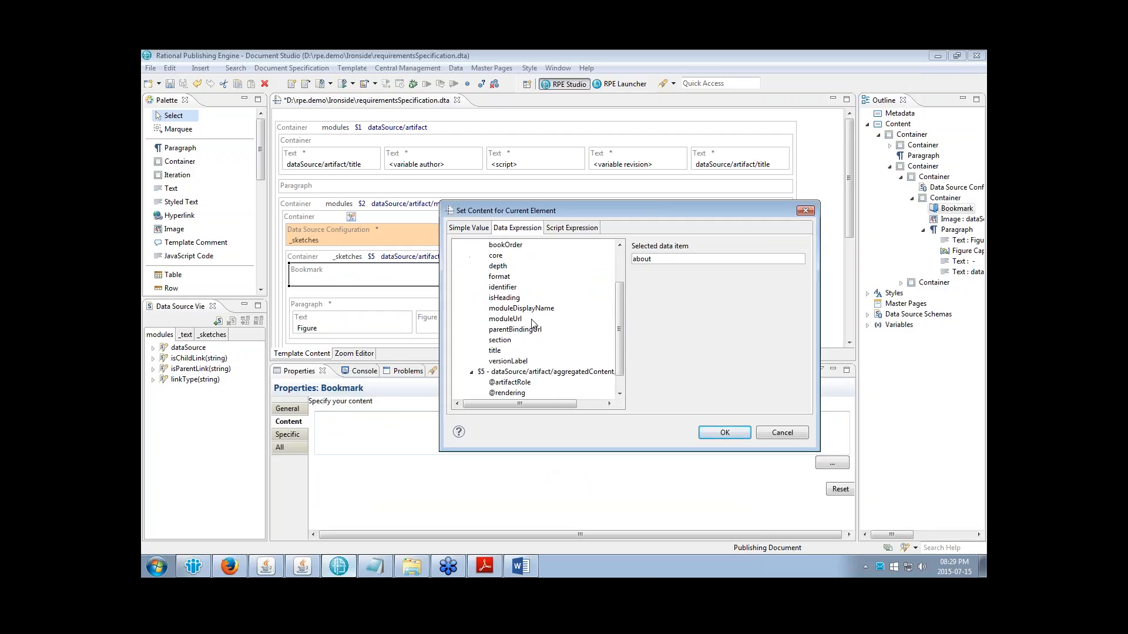
pyautogui.click(499, 341)
pyautogui.doubleClick(652, 260)
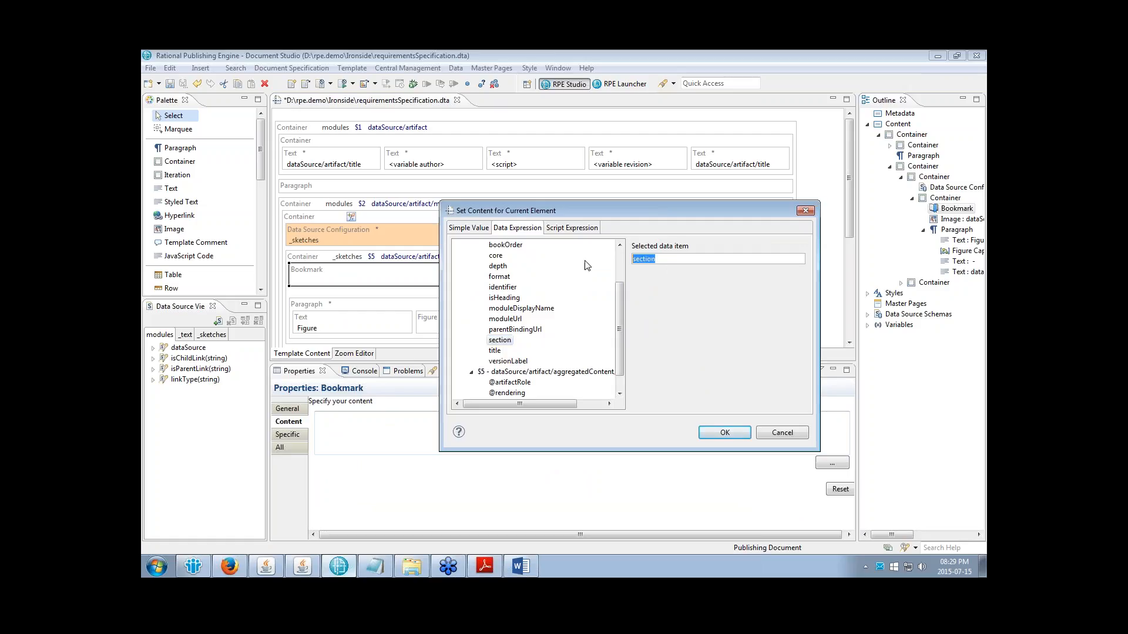
pyautogui.click(714, 434)
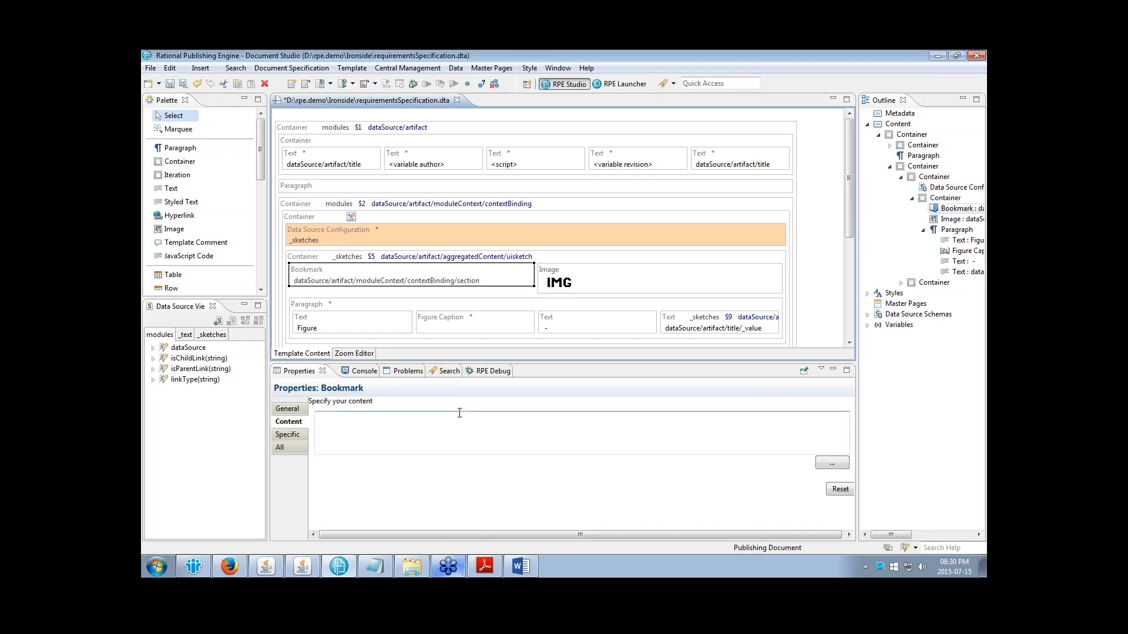
pyautogui.click(822, 77)
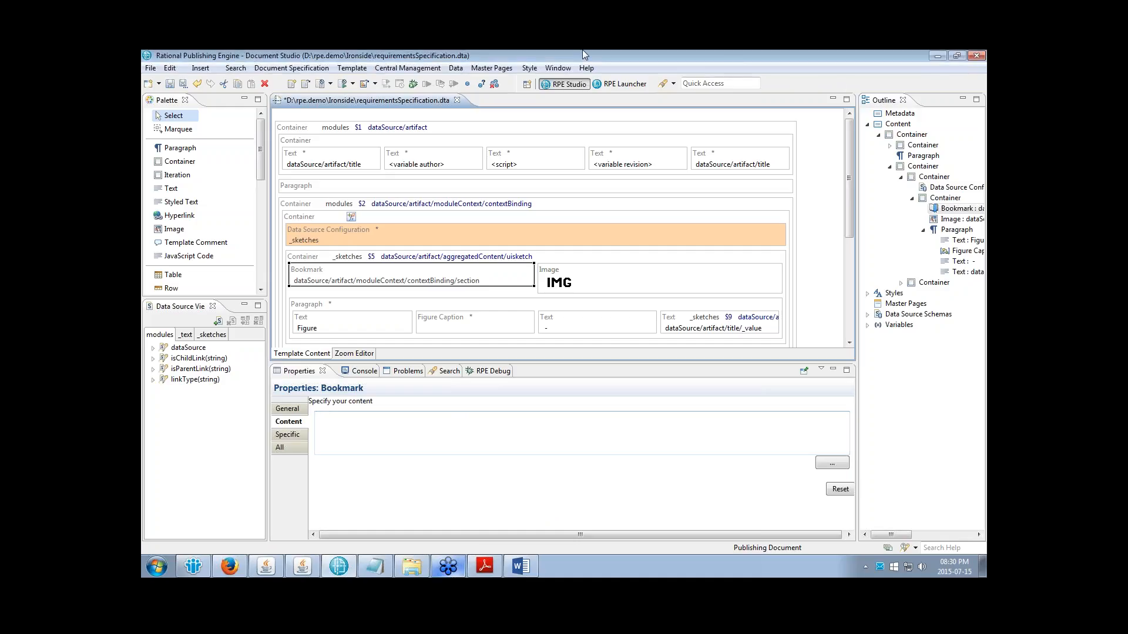